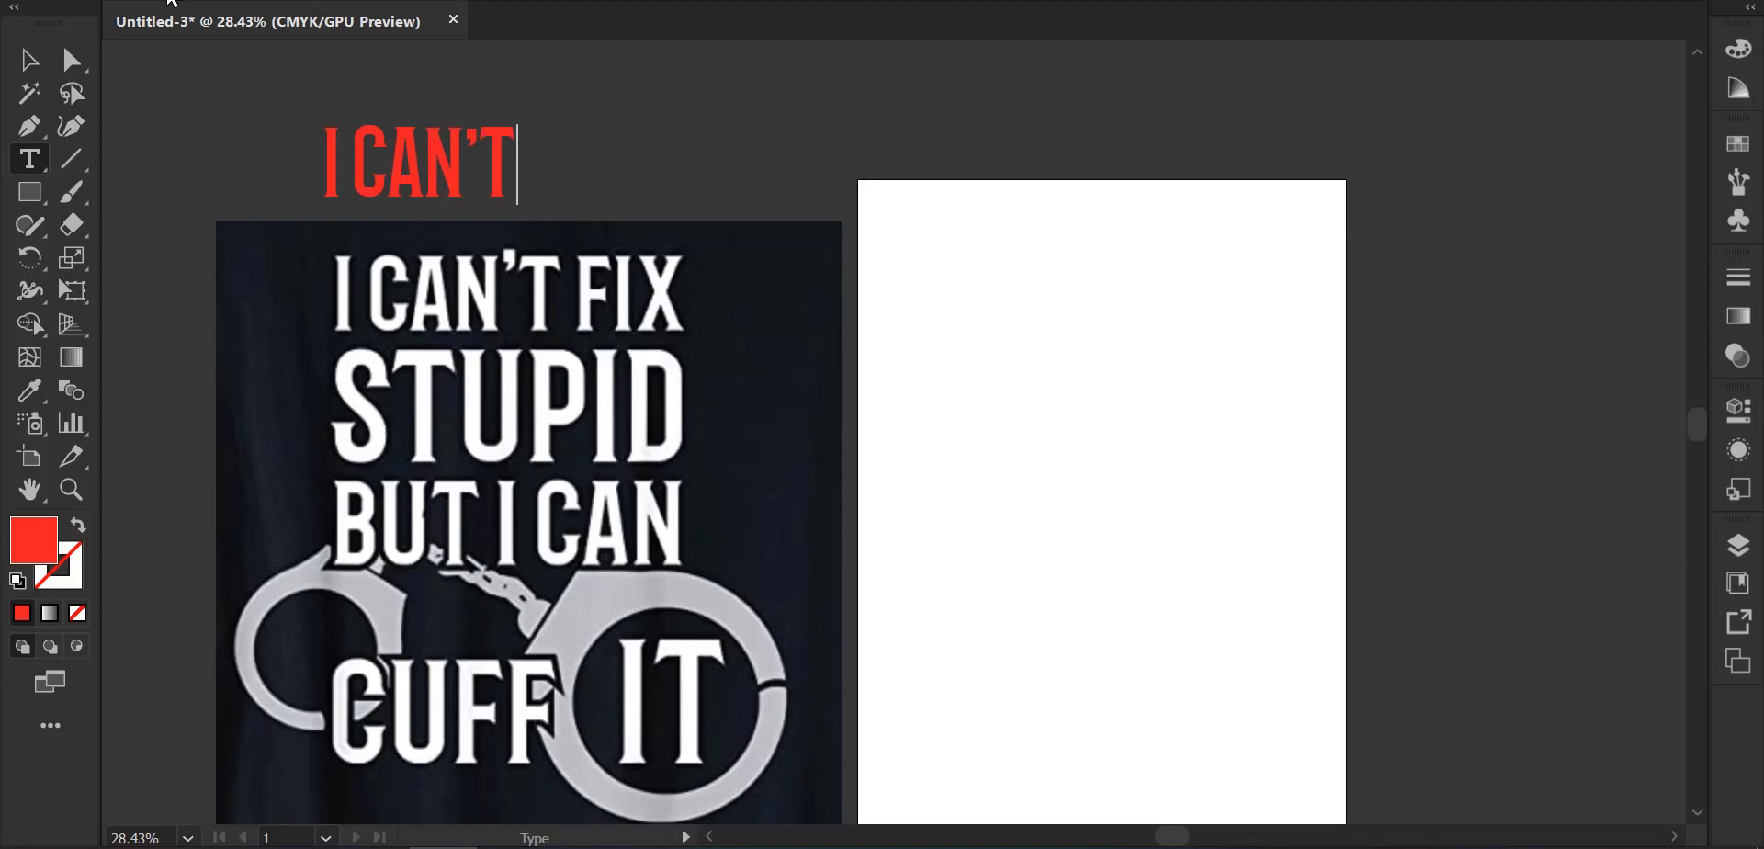
Complete the red text as "I CAN'T FIX" and move it over the first line of the reference image.
type("FIX")
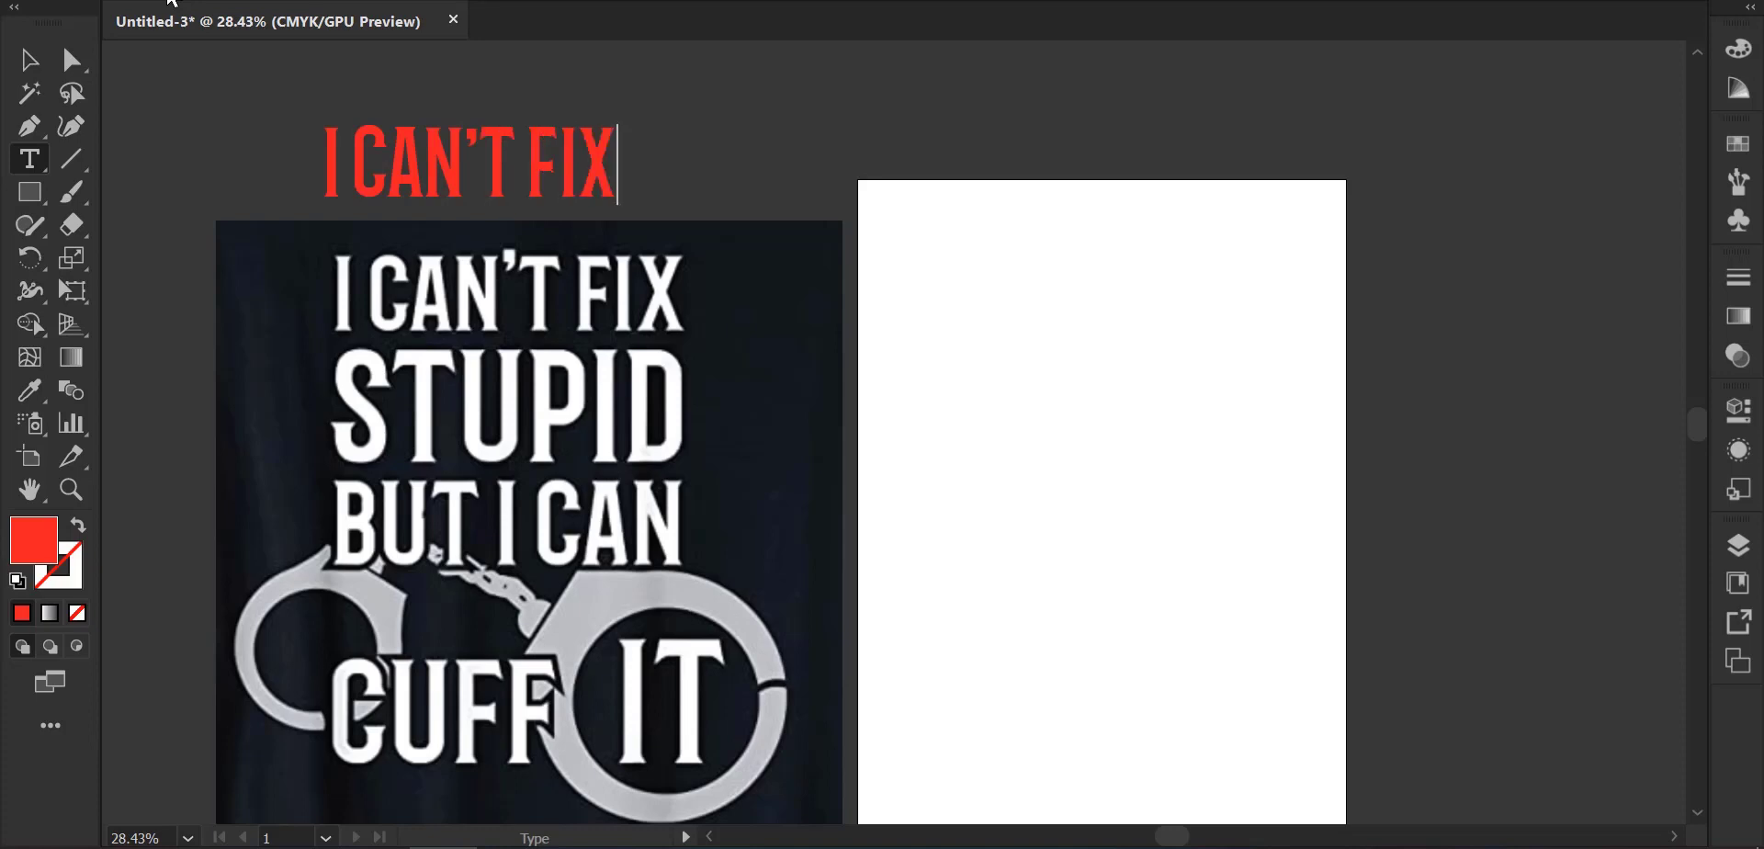
left_click(28, 60)
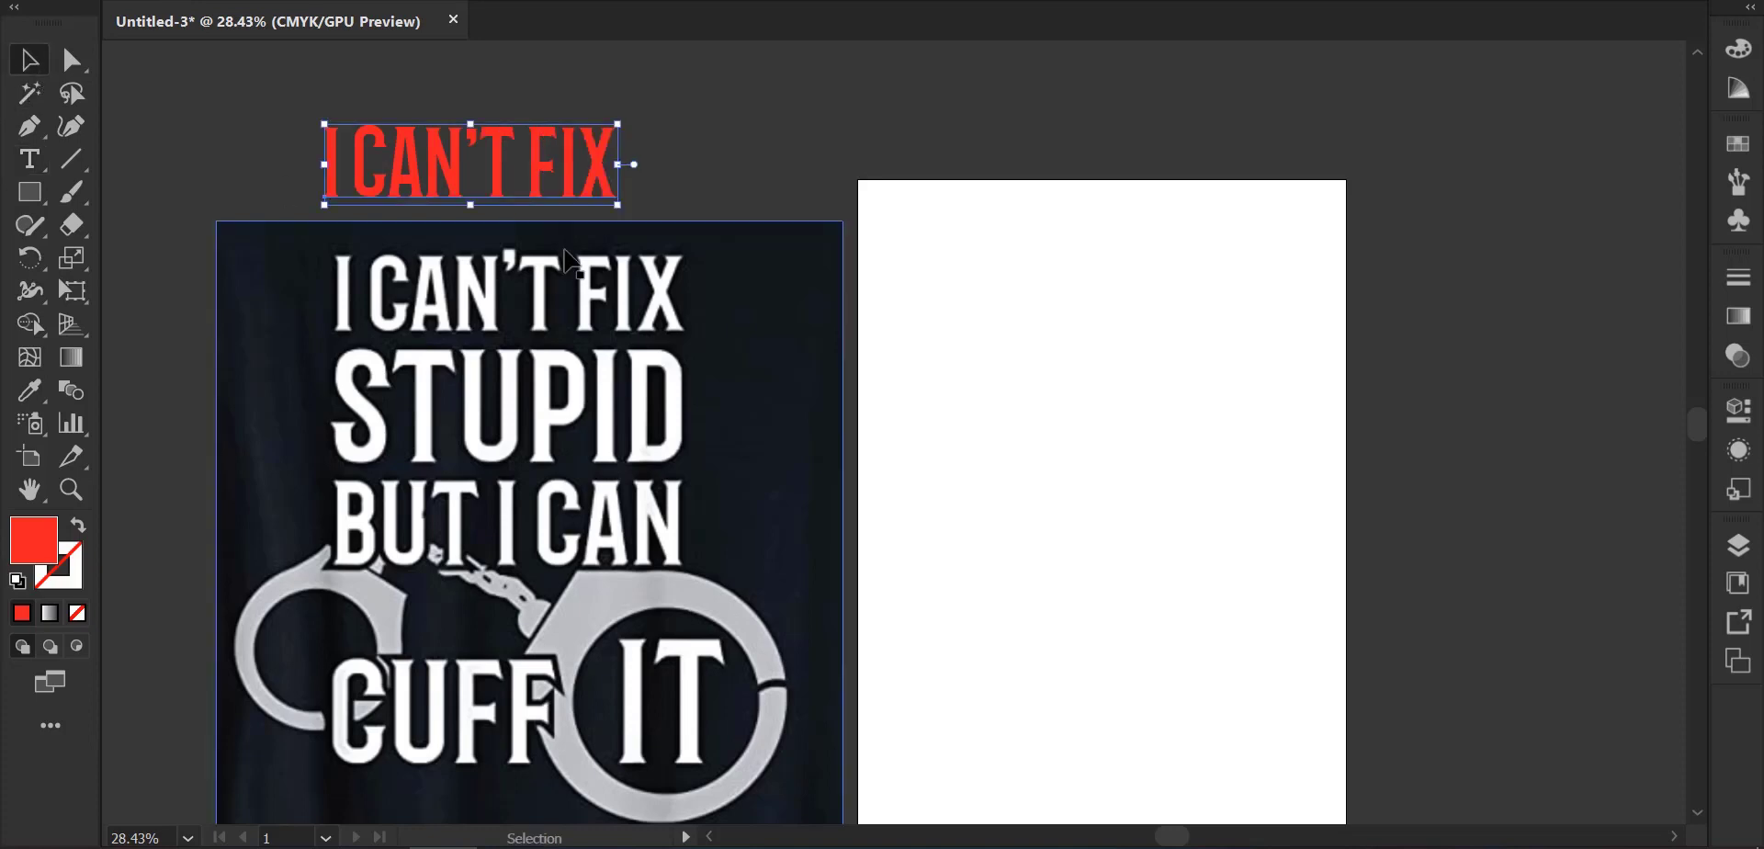
left_click_drag(542, 165, 553, 298)
scroll(574, 345, "up", 3)
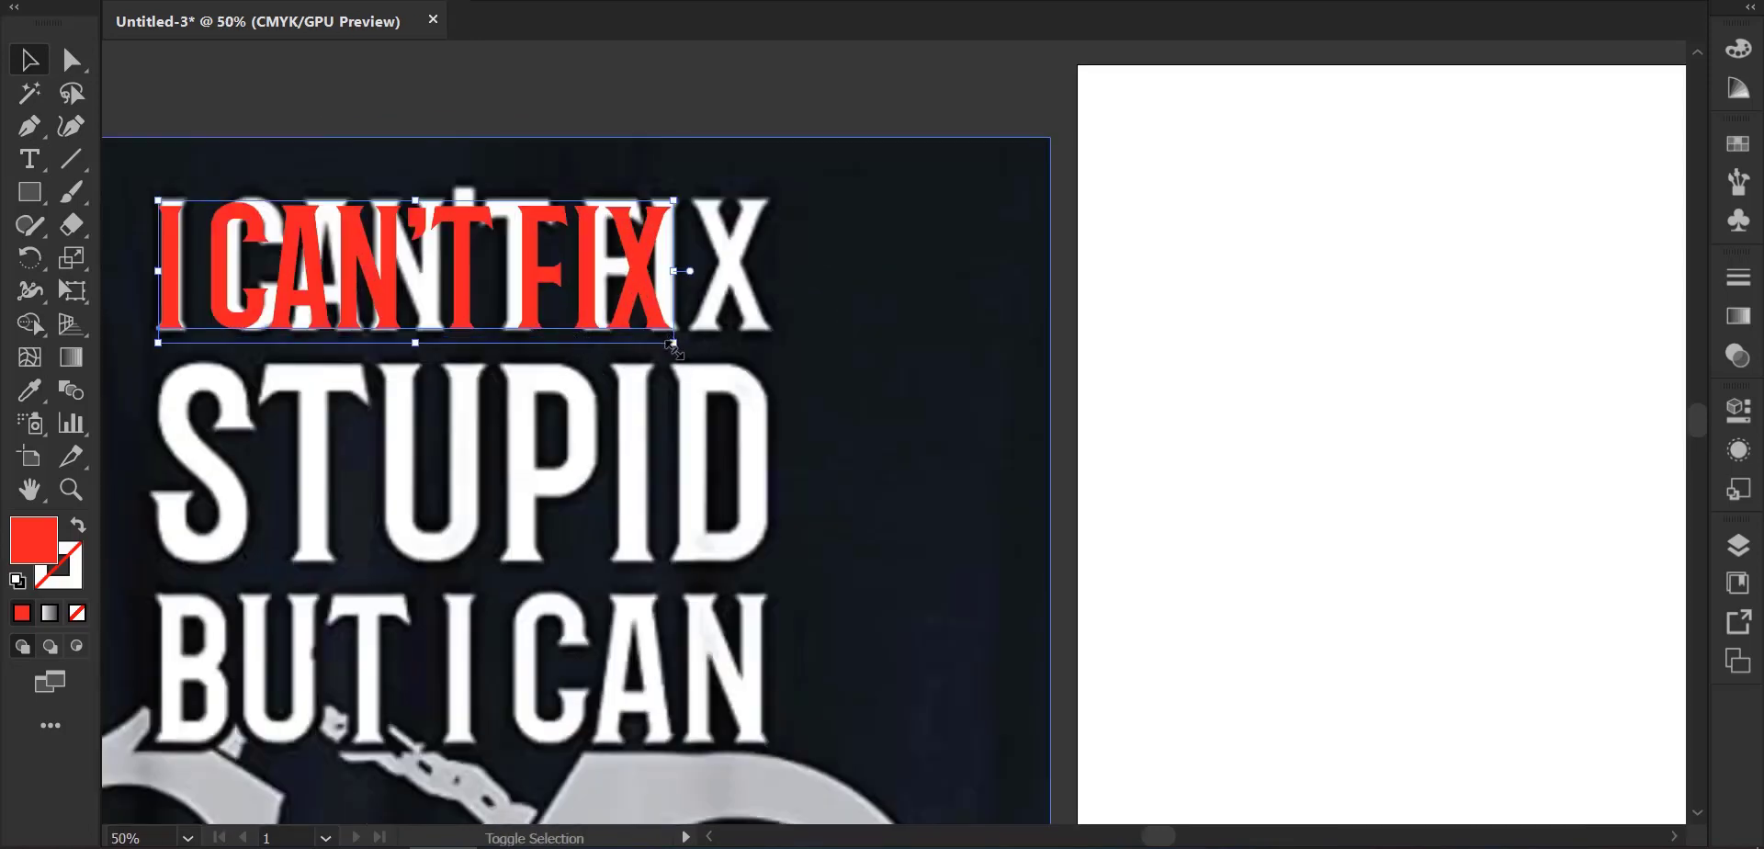
Enlarge, reposition and widen the "I CAN'T FIX" text so its letters cover the first reference line.
left_click_drag(673, 347, 690, 348)
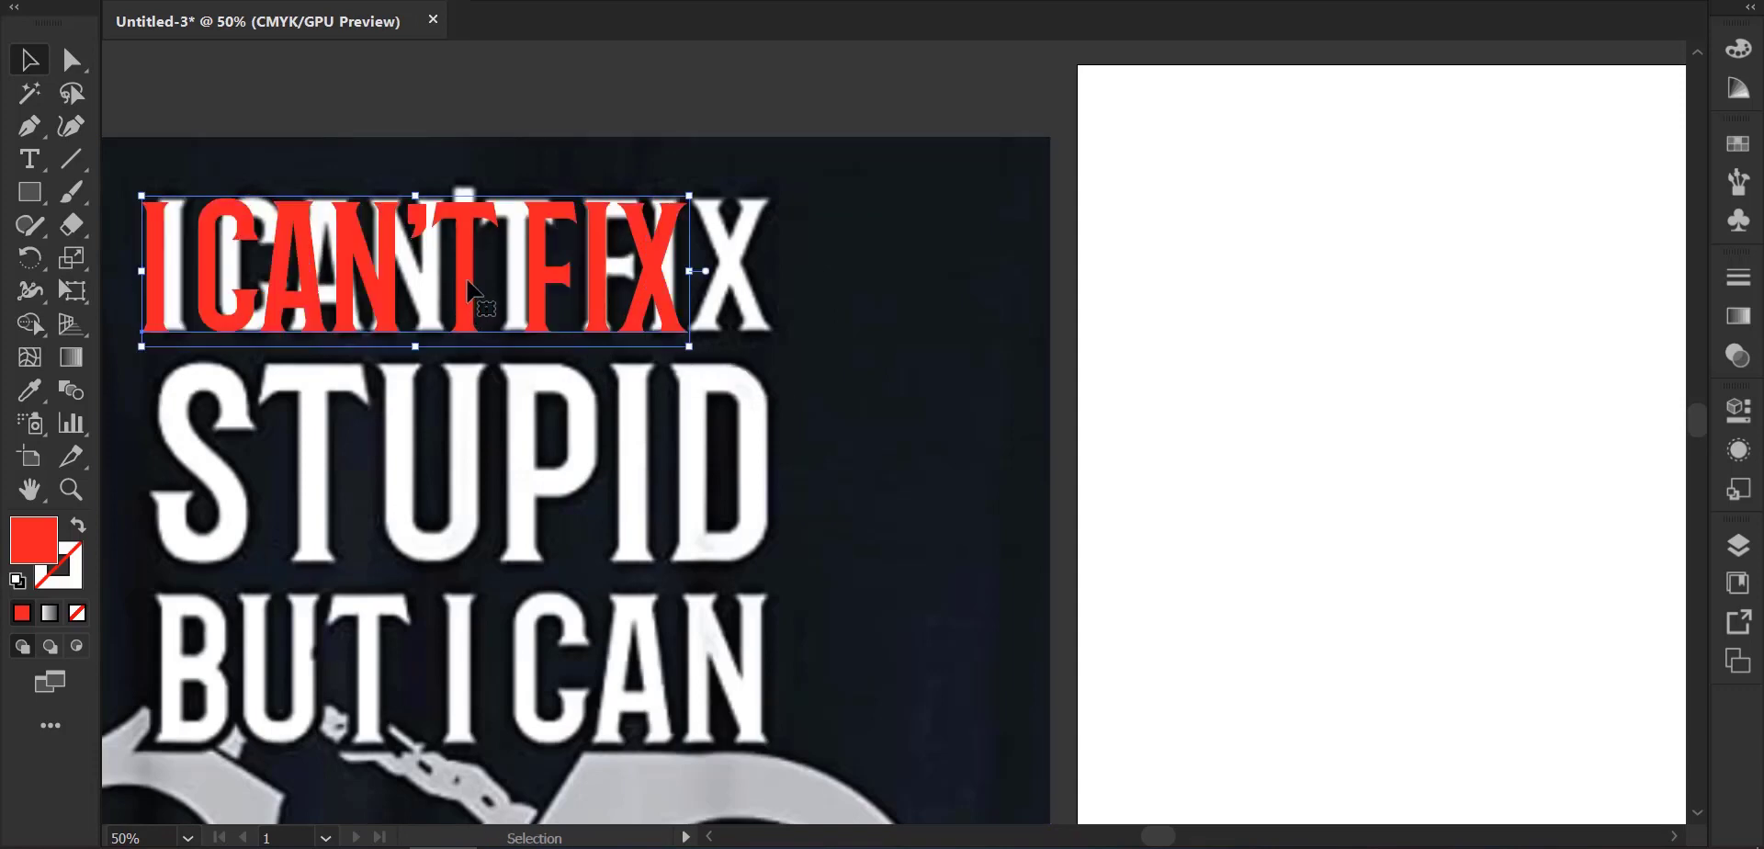
mouse_move(470, 288)
left_mouse_down()
mouse_move(432, 278)
mouse_move(490, 285)
left_mouse_up()
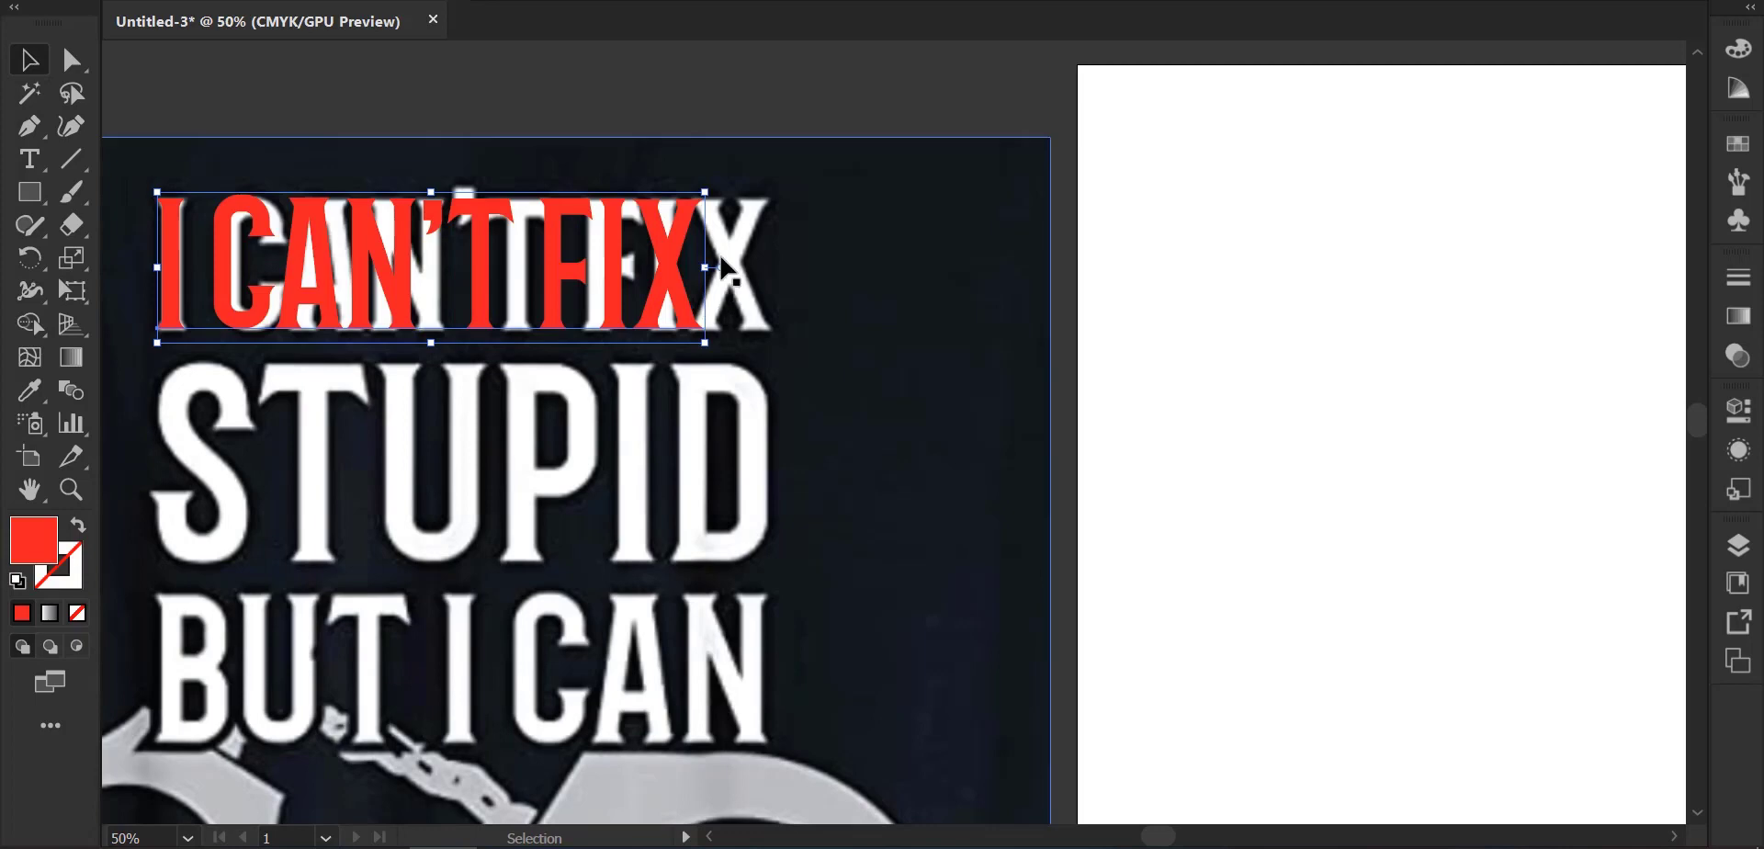
left_click_drag(704, 267, 775, 272)
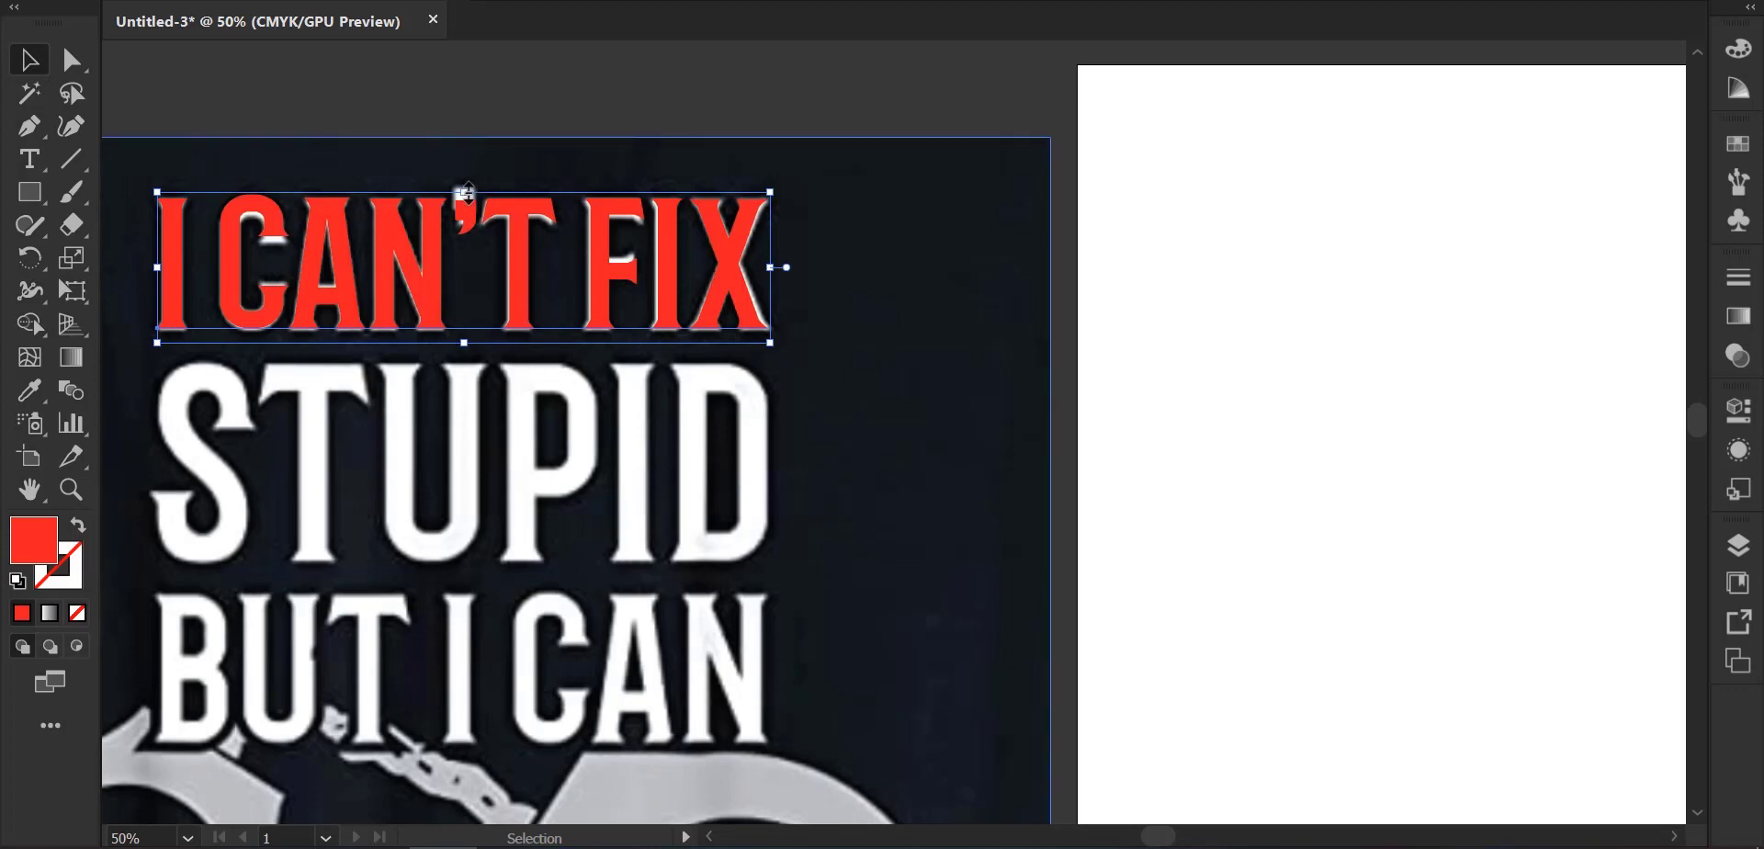
left_click_drag(467, 192, 466, 192)
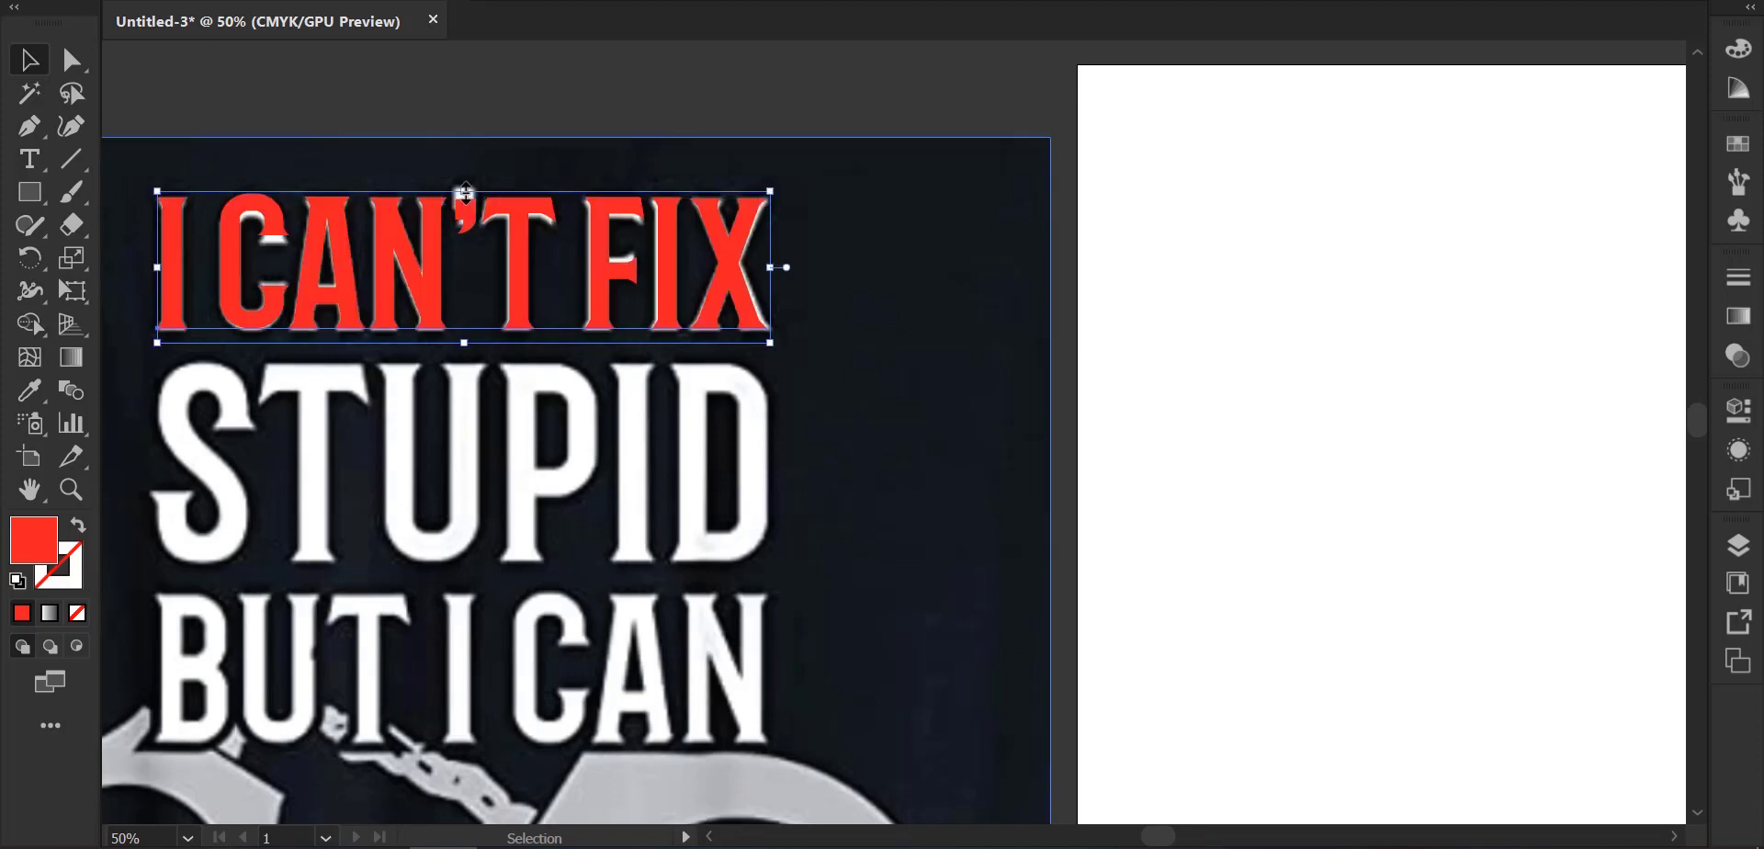
Add the text "STUPID" above the reference image and copy the style of "I CAN'T FIX" onto it with the Eyedropper.
left_click(35, 152)
scroll(606, 221, "up", 2)
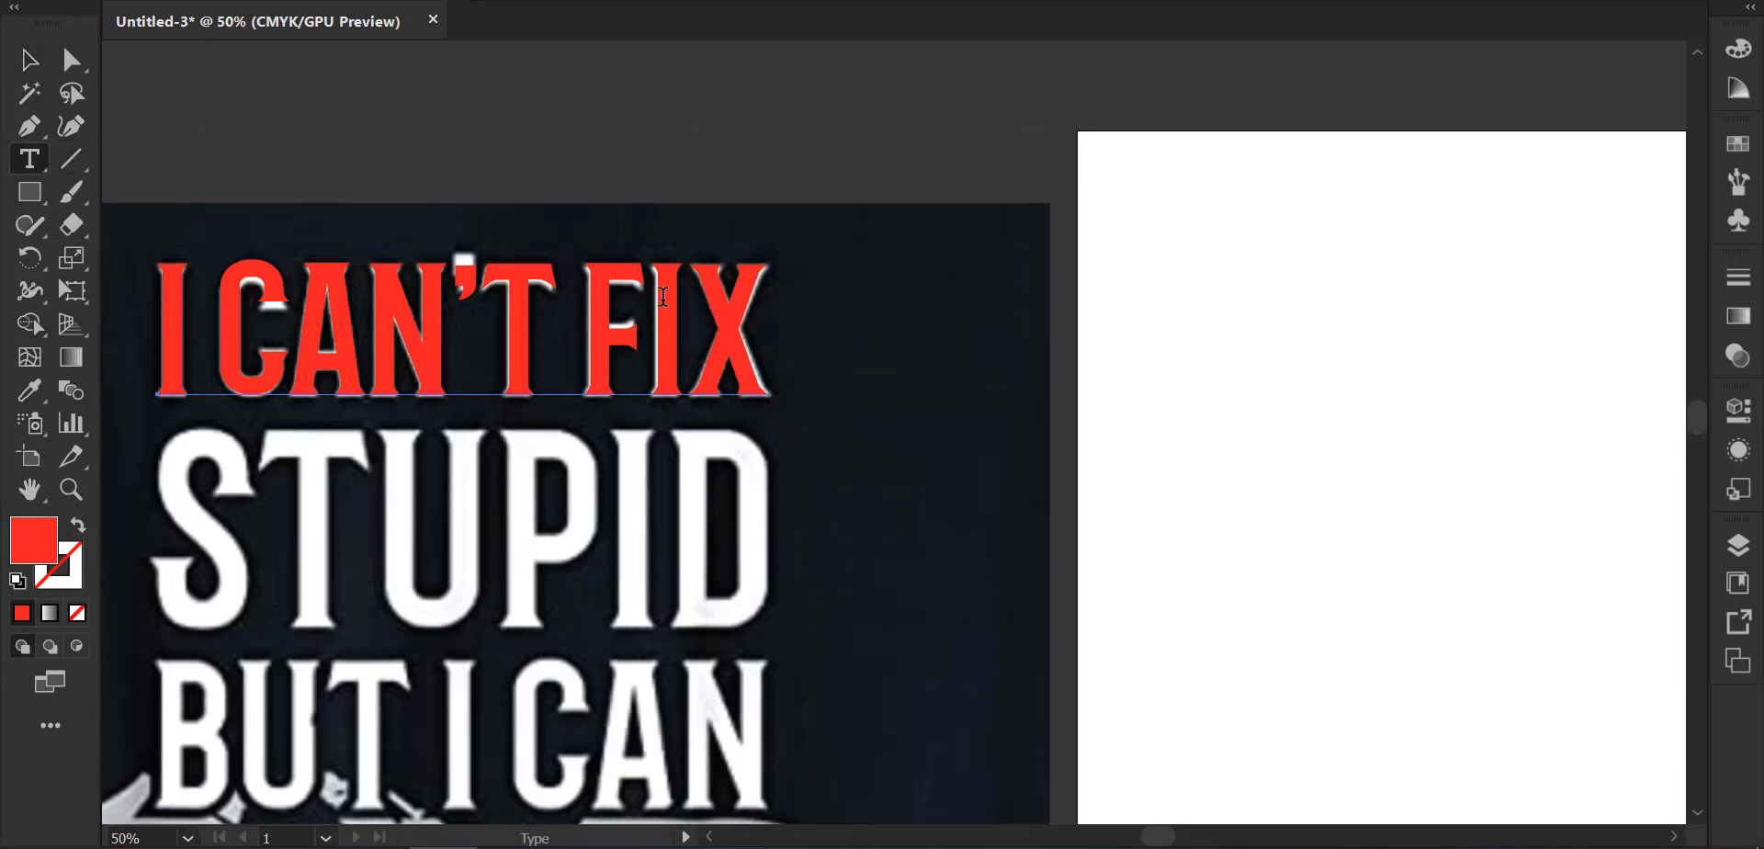
left_click(331, 122)
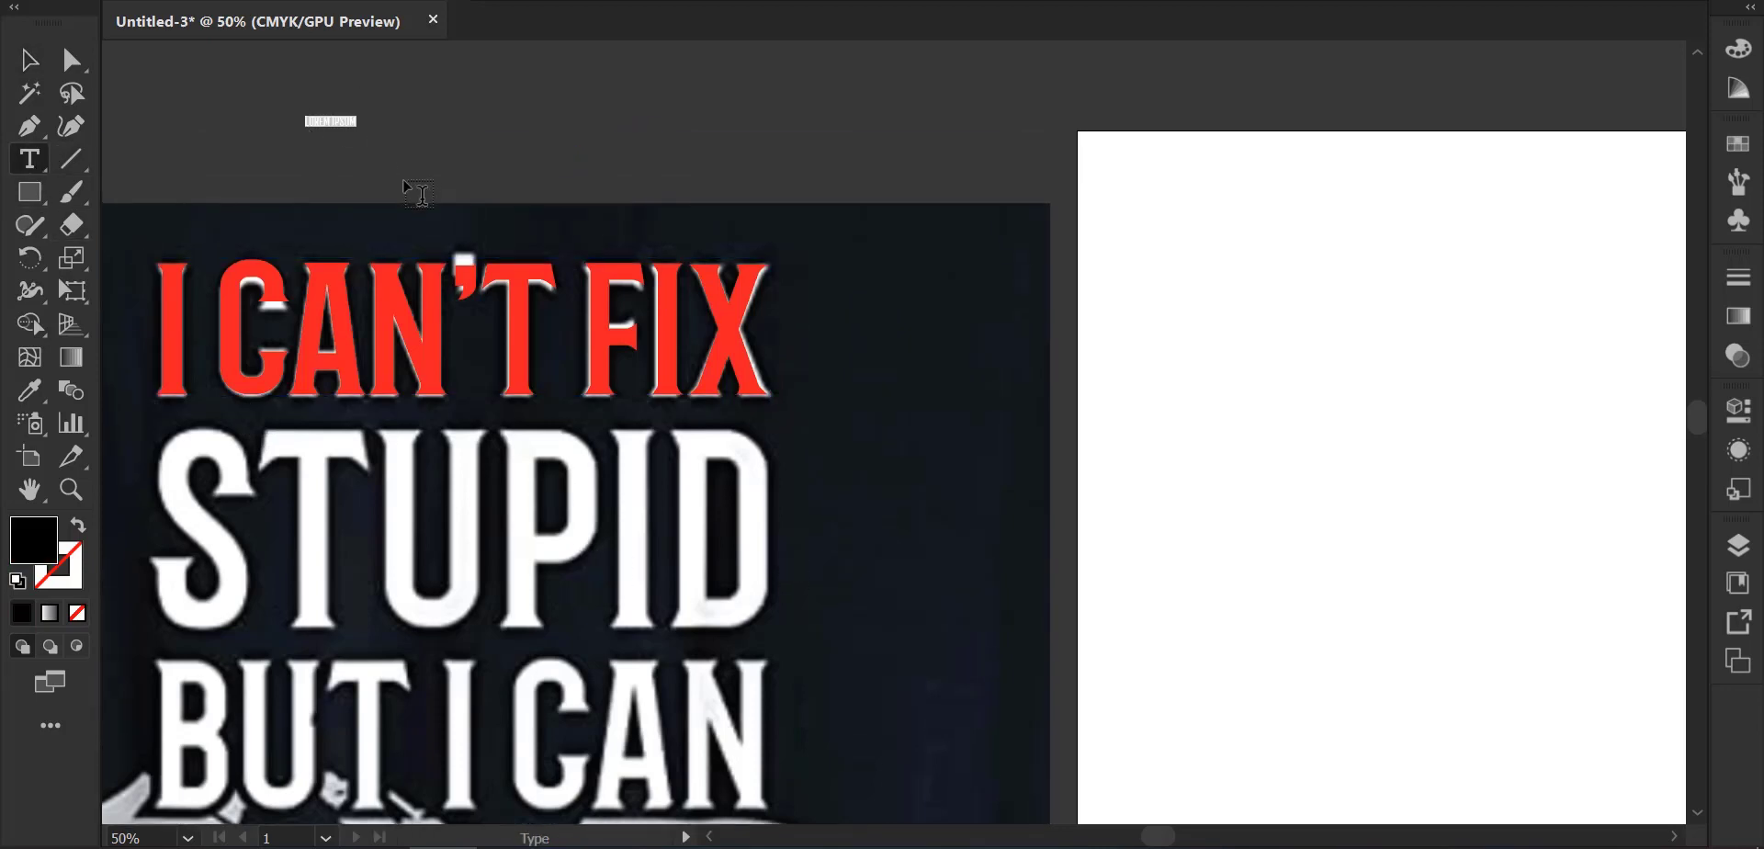
type("STUPID")
left_click(21, 62)
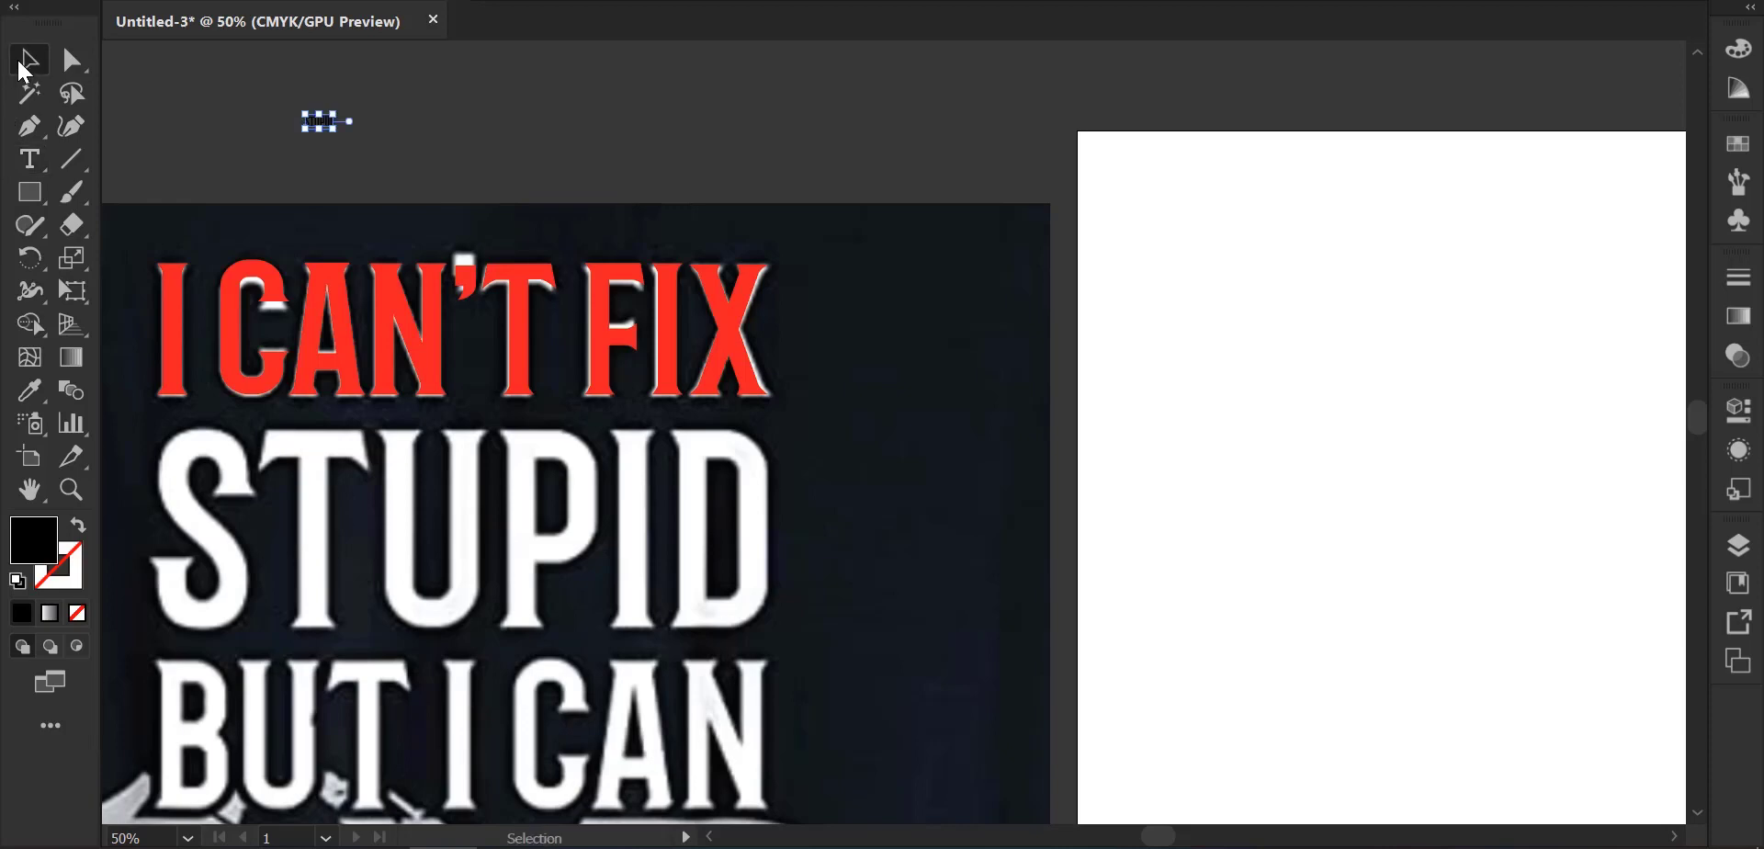
left_click(158, 393)
left_click(29, 60)
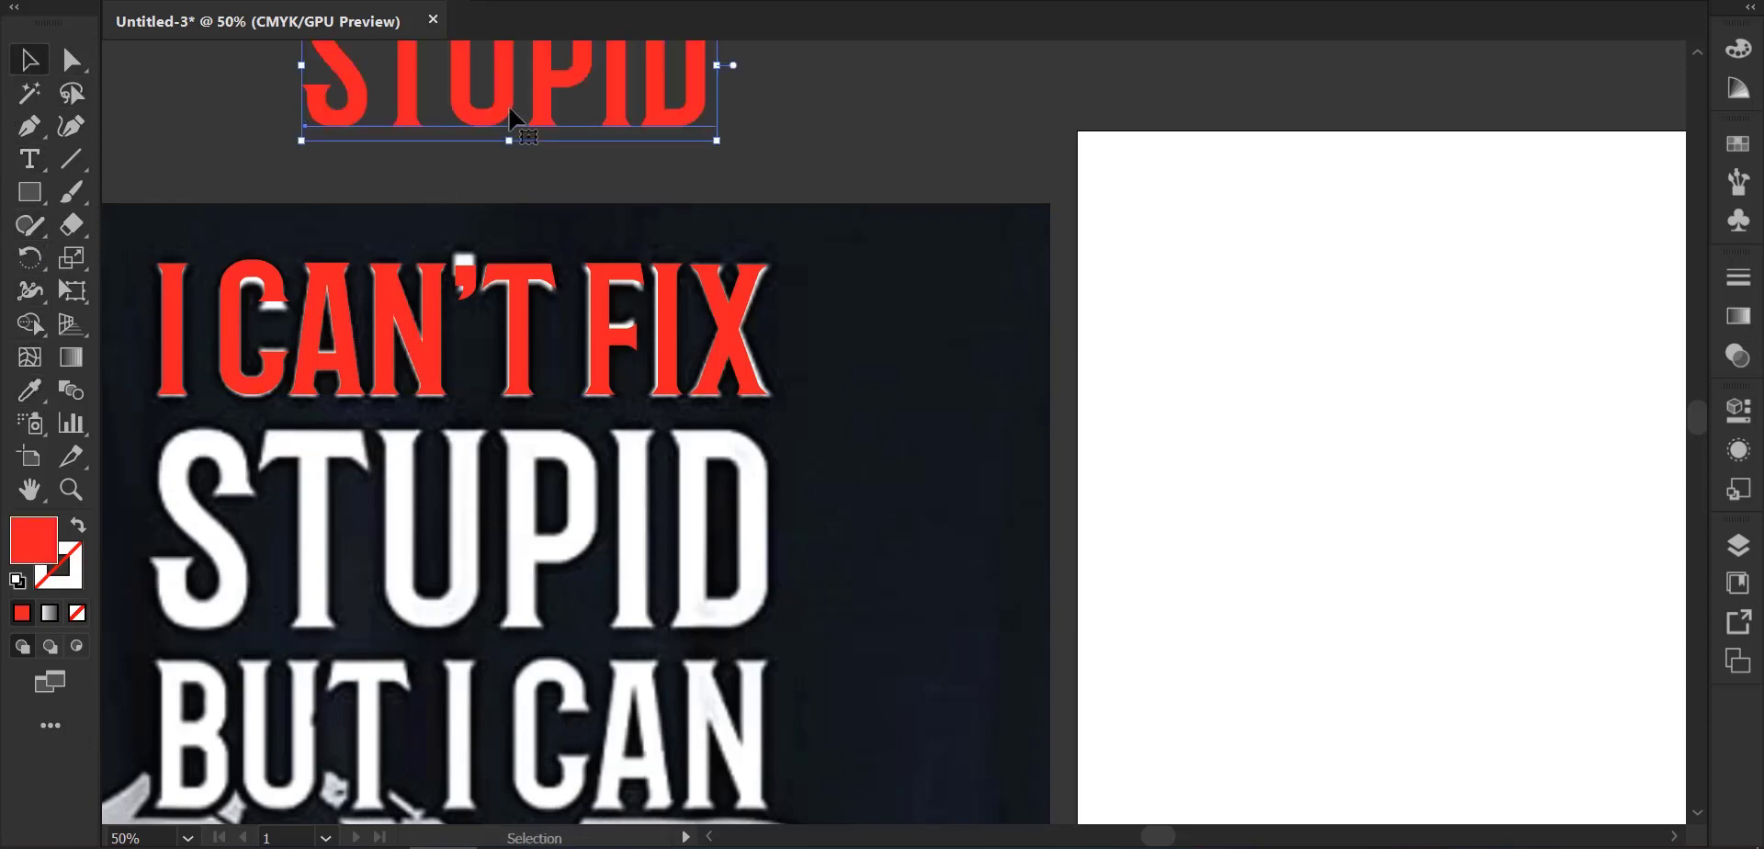
Move "STUPID" over the matching word in the reference image and scale it up proportionally to that word's size.
left_click_drag(510, 117, 394, 592)
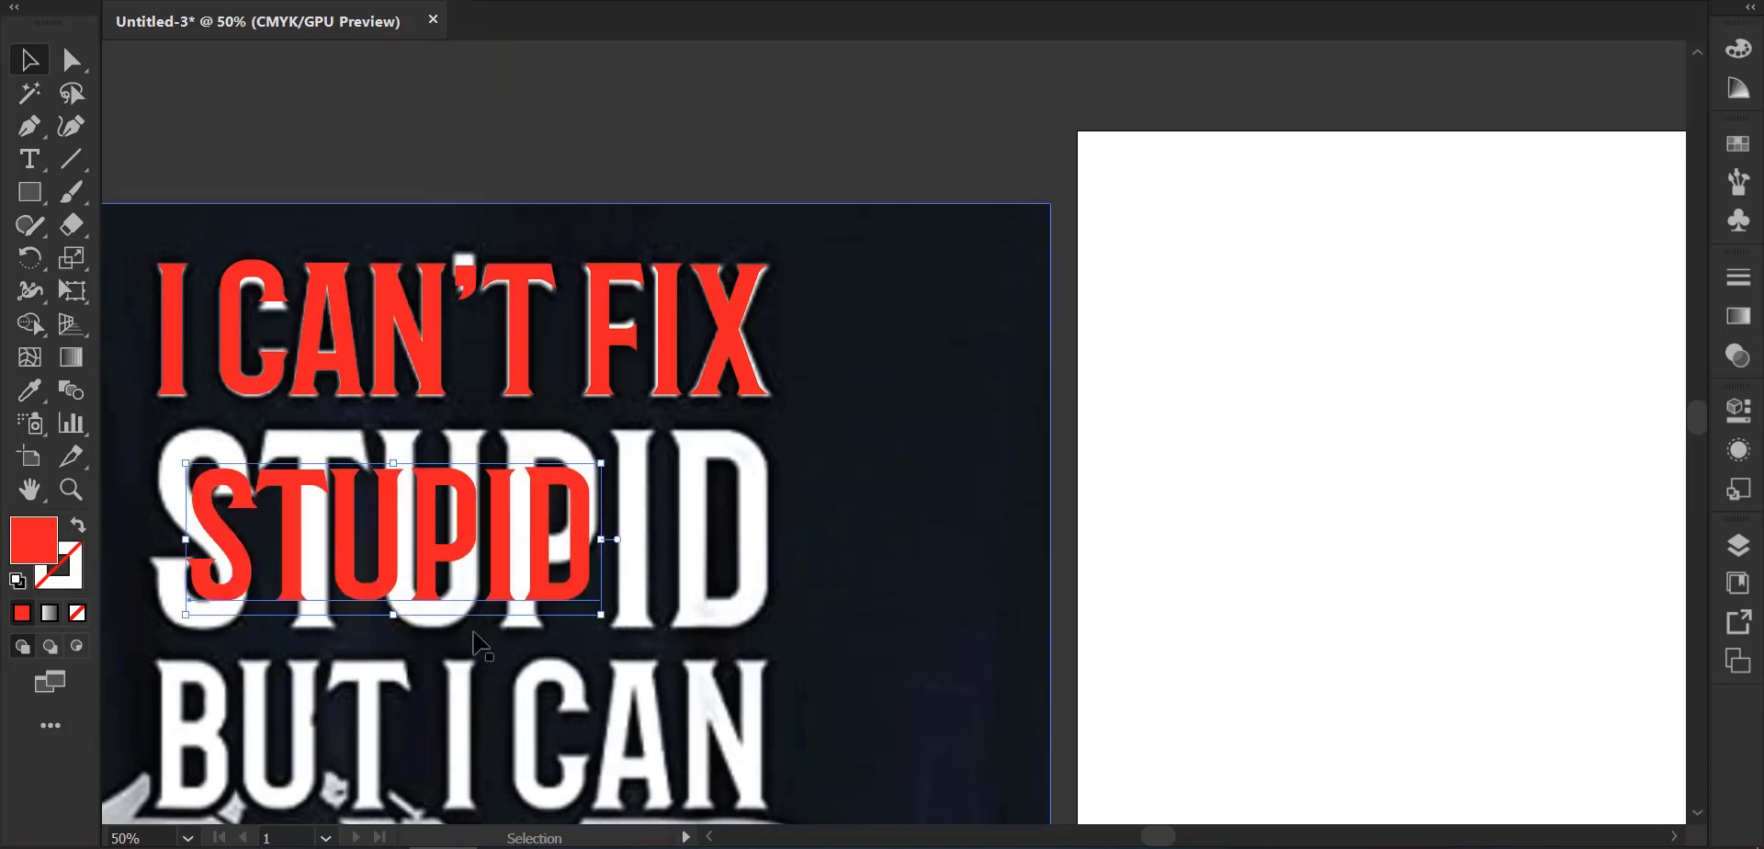
left_click_drag(604, 614, 735, 699)
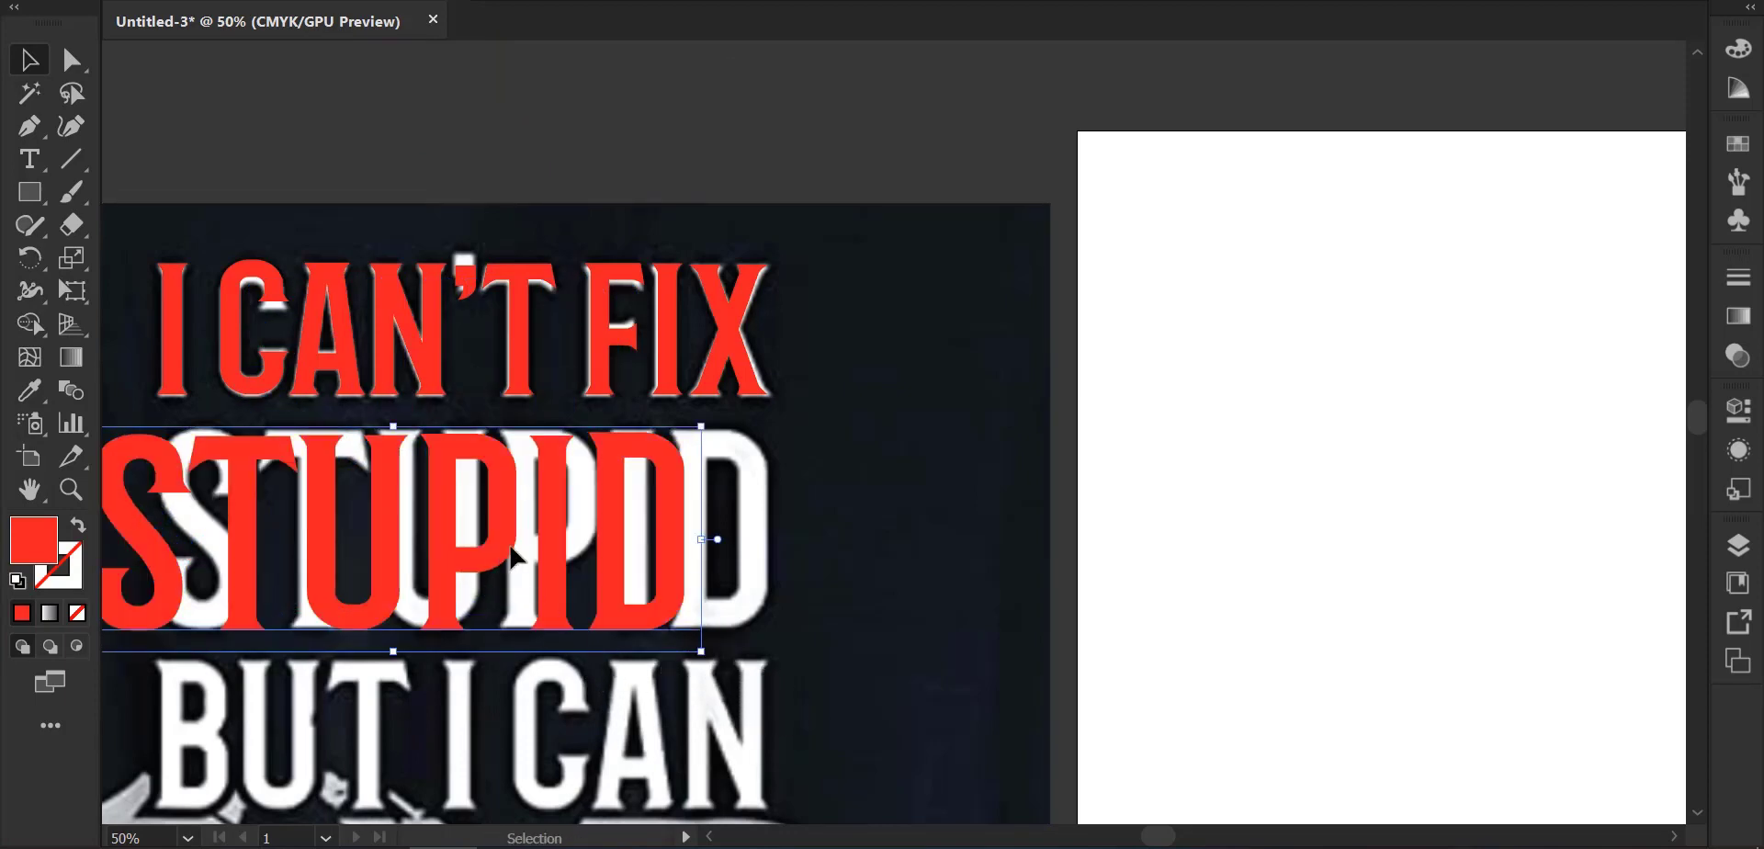
mouse_move(495, 559)
left_mouse_down()
mouse_move(546, 550)
mouse_move(520, 559)
left_mouse_up()
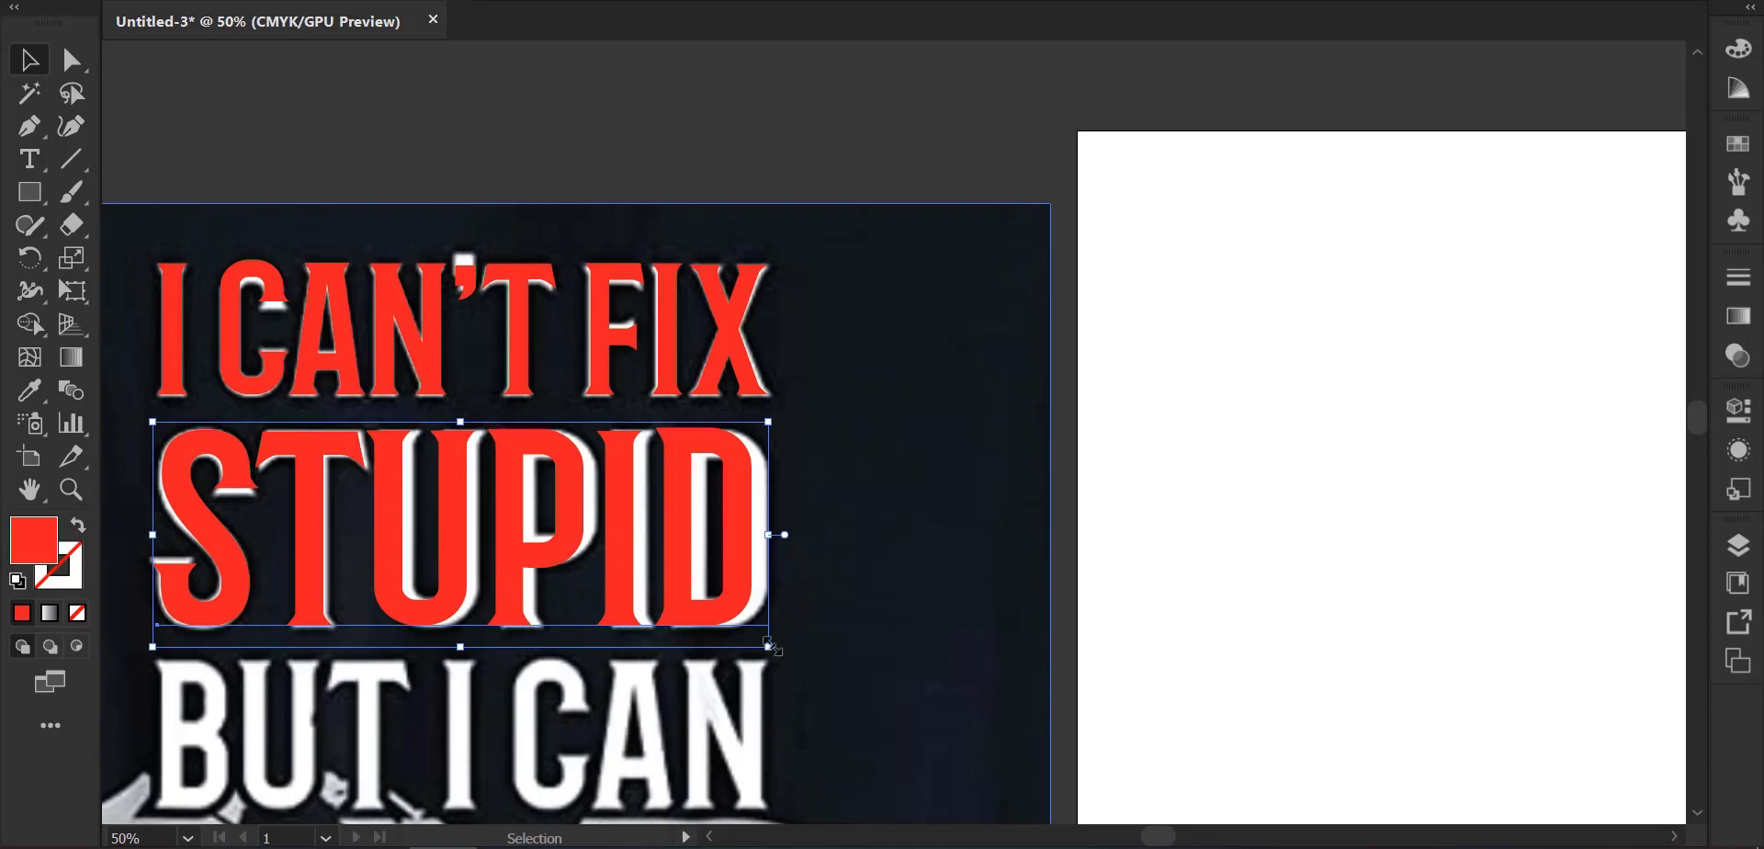
left_click_drag(770, 644, 777, 650)
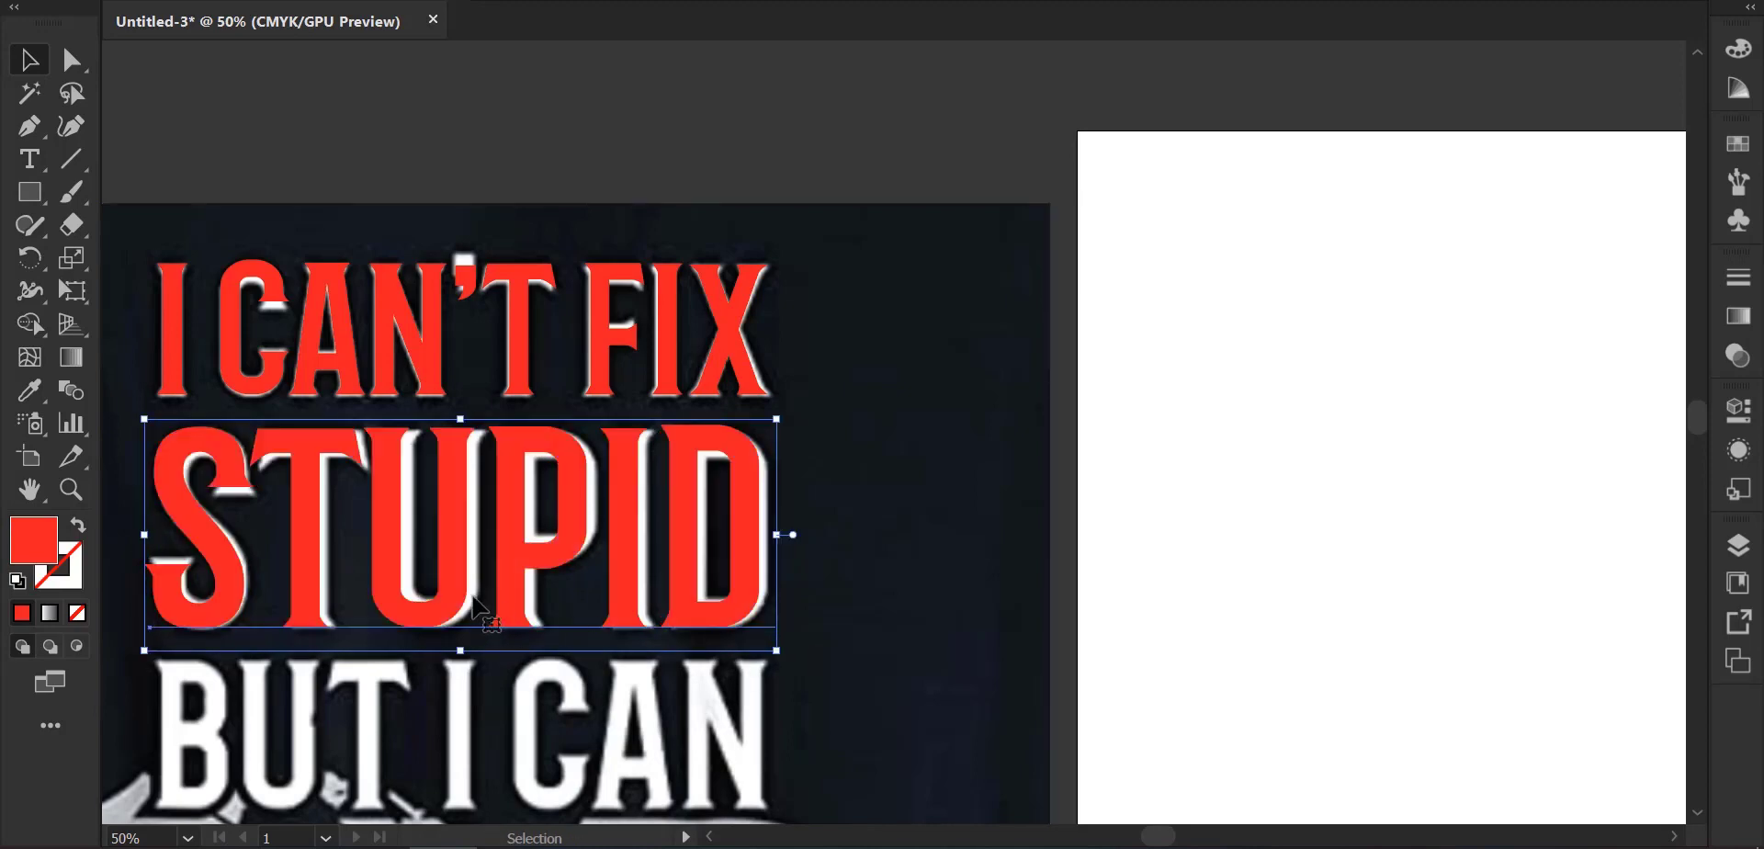
left_click_drag(465, 581, 476, 574)
Nudge "STUPID" to the left and fine-tune its height and width to match the reference lettering.
key("Left")
key("Left")
key("Left")
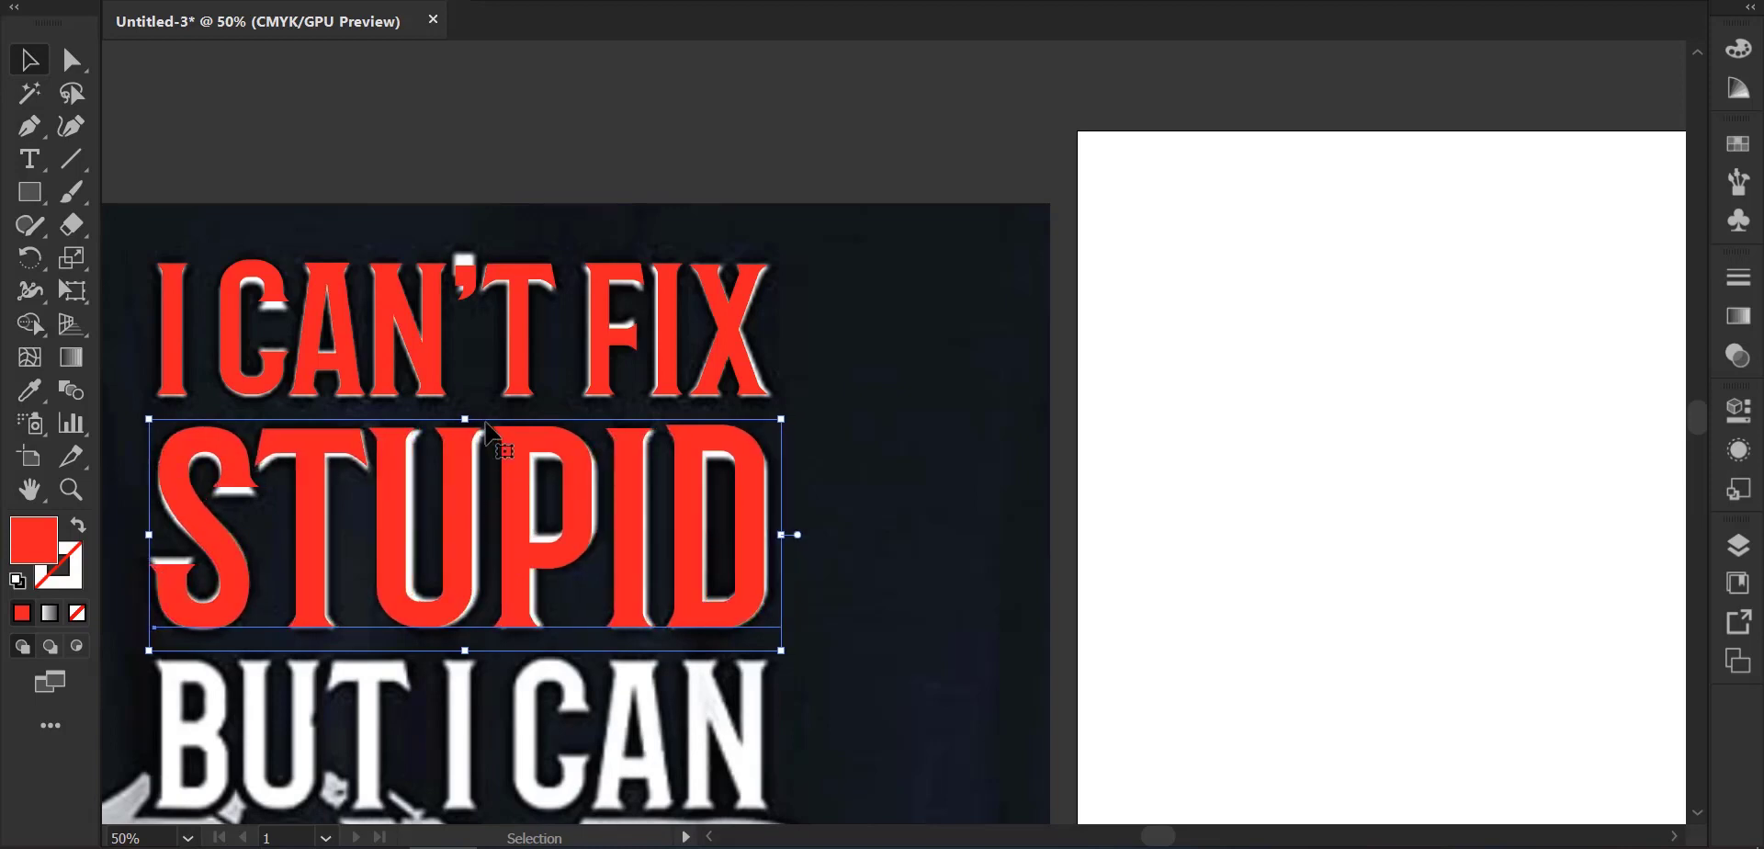
left_click_drag(468, 418, 467, 420)
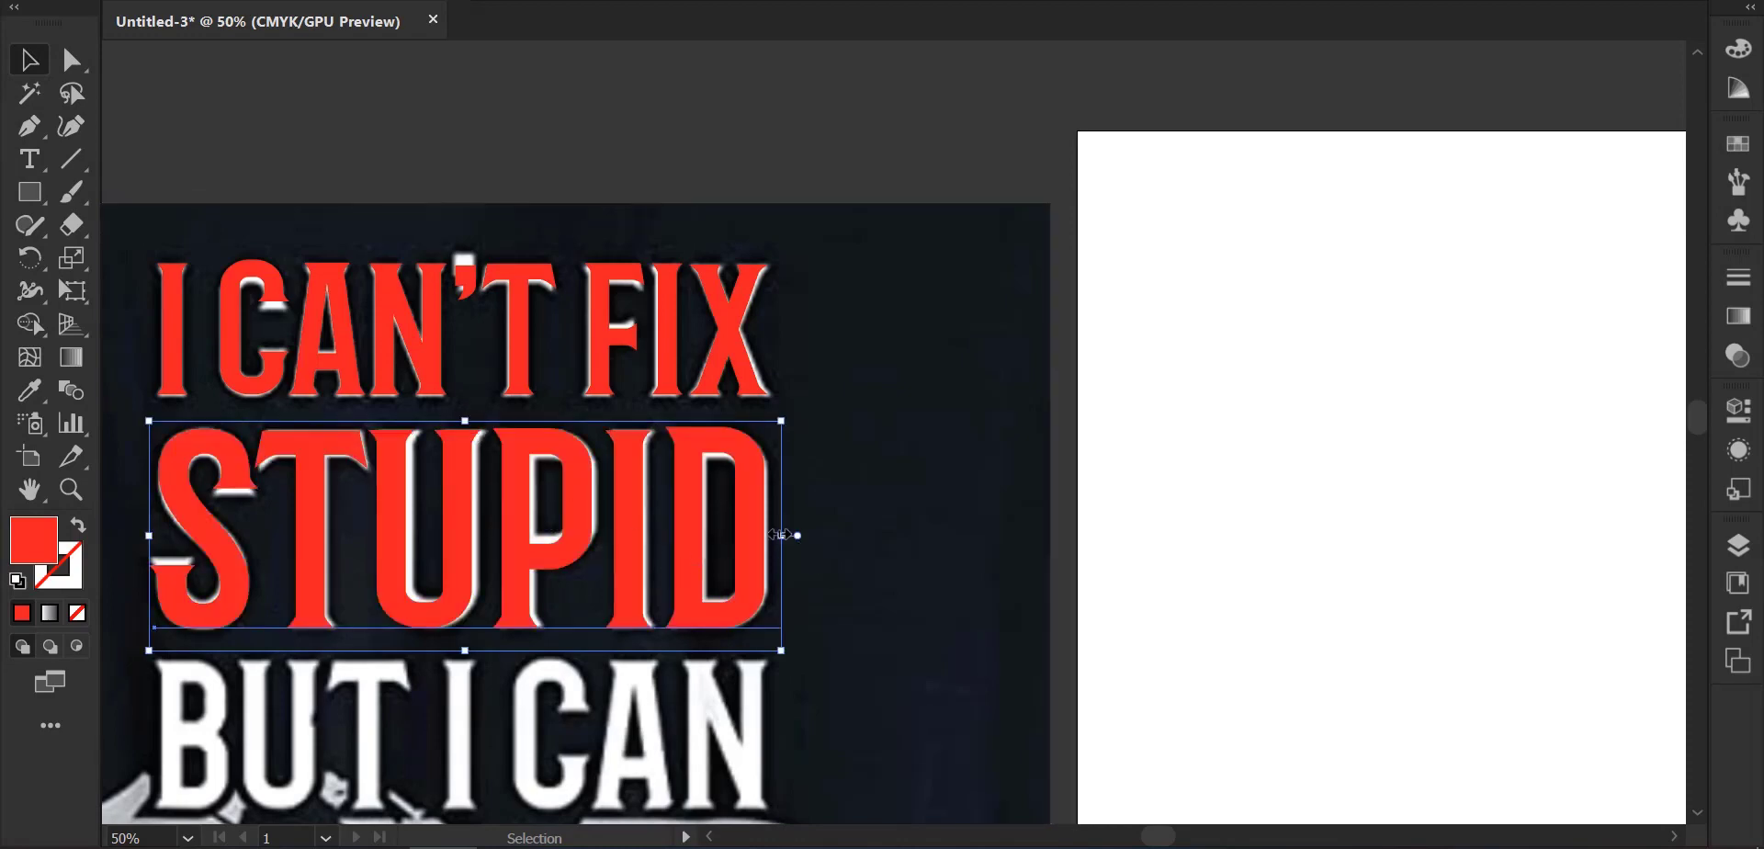
left_click_drag(781, 535, 784, 535)
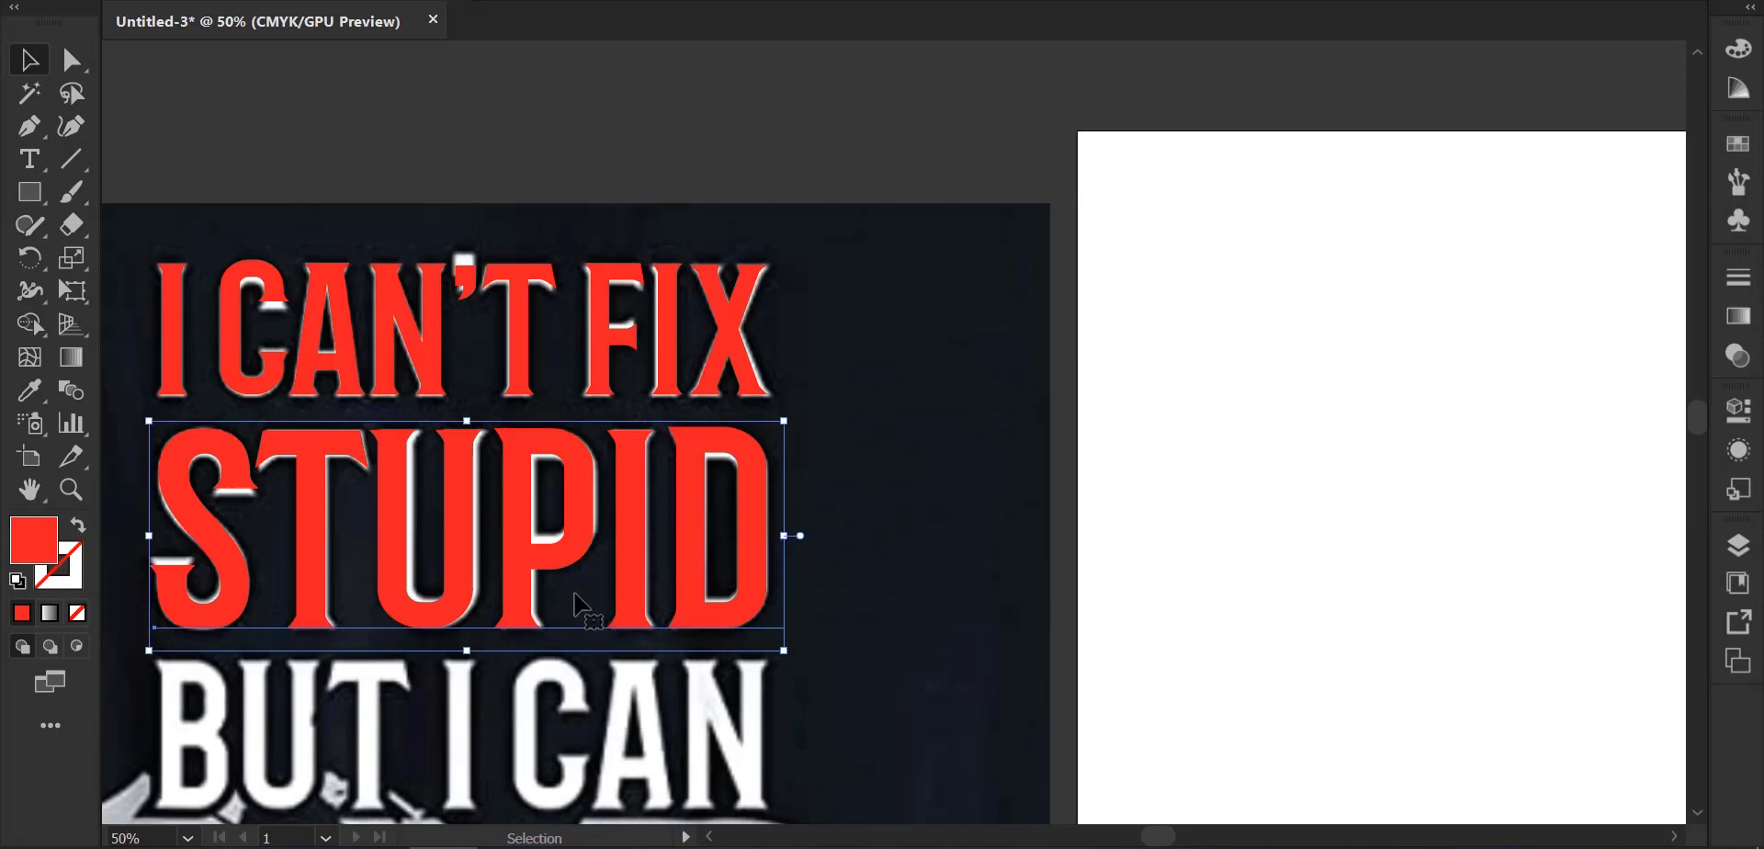
left_click_drag(467, 650, 472, 647)
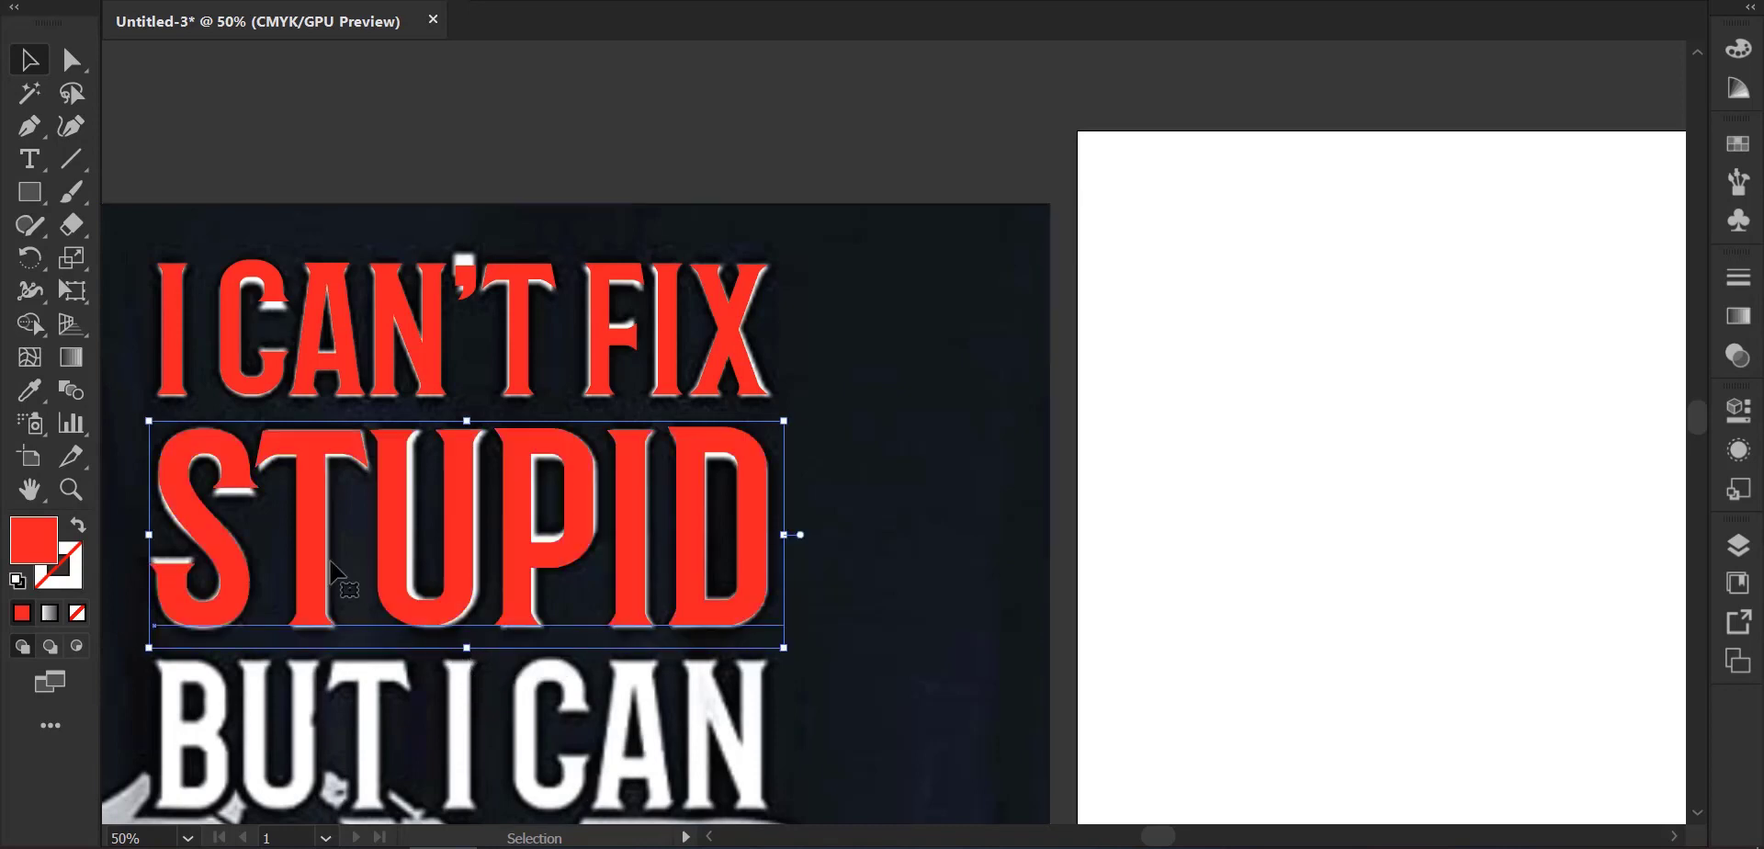
Add the text "BUT" over the third line of the reference image.
scroll(491, 616, "down", 3)
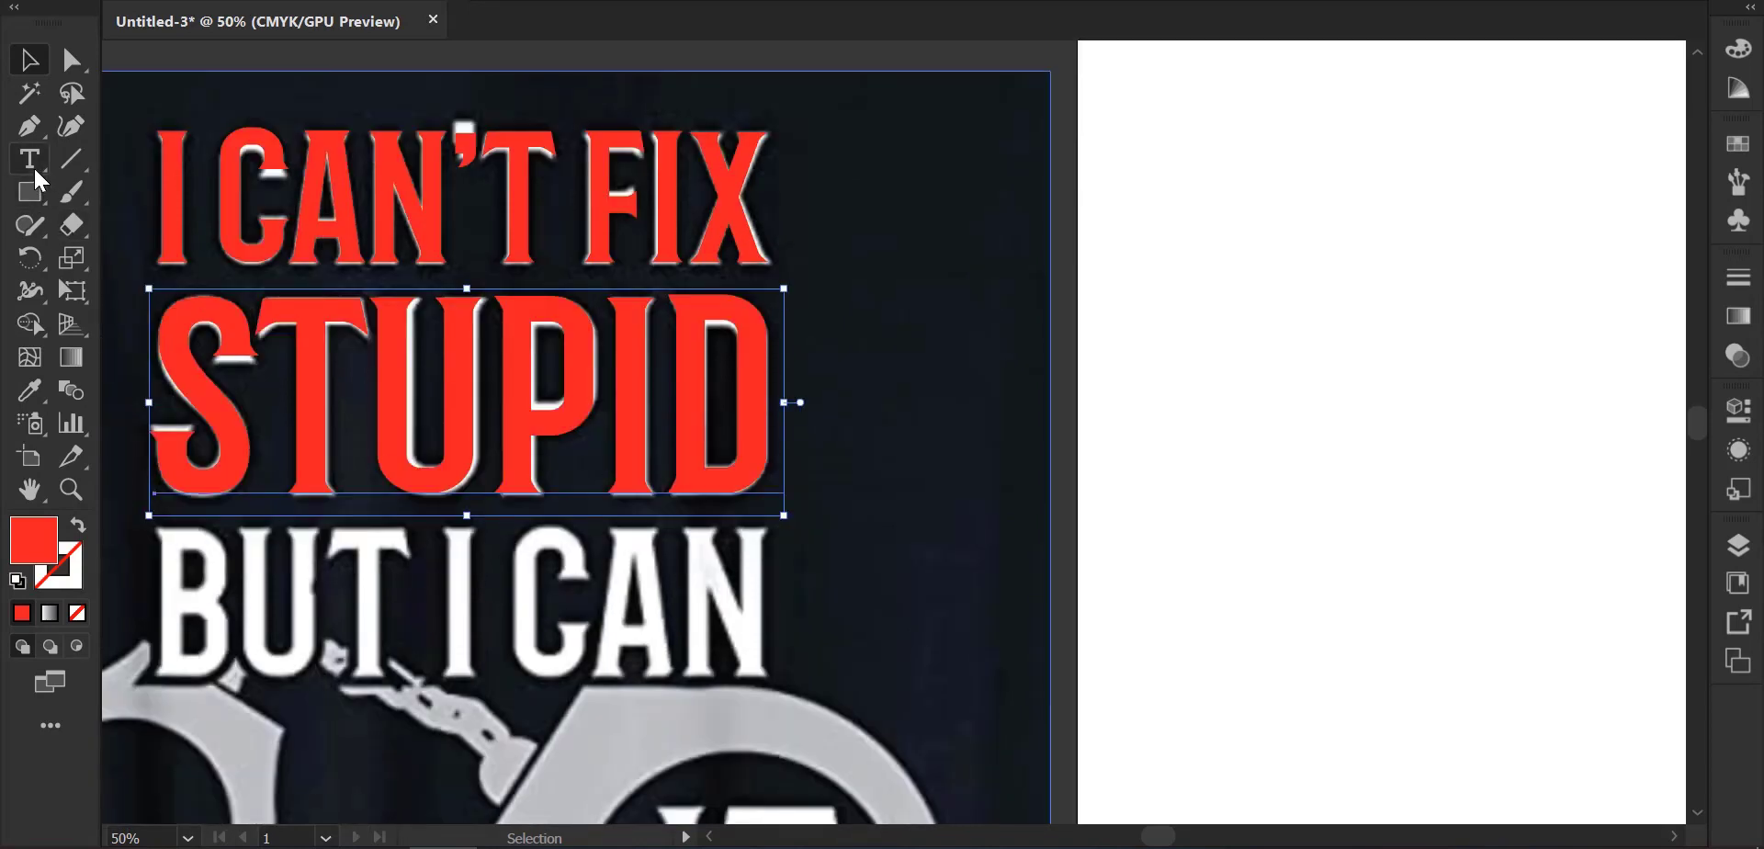
left_click(30, 162)
scroll(631, 664, "down", 2)
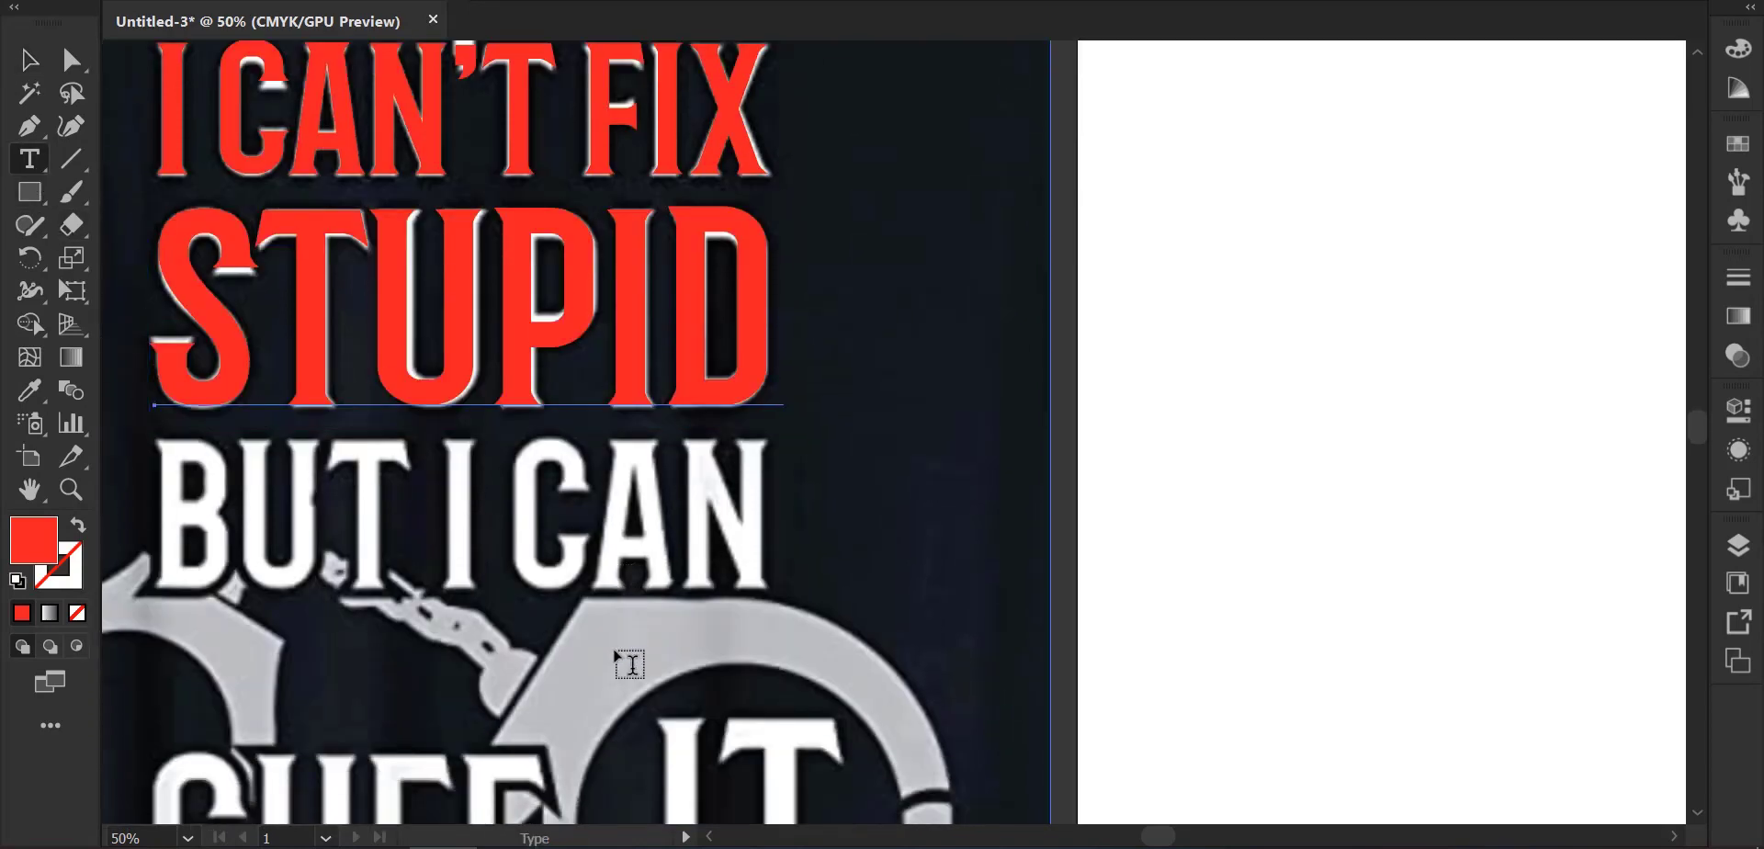
scroll(631, 663, "down", 1)
scroll(689, 652, "left", 3)
scroll(698, 653, "up", 1)
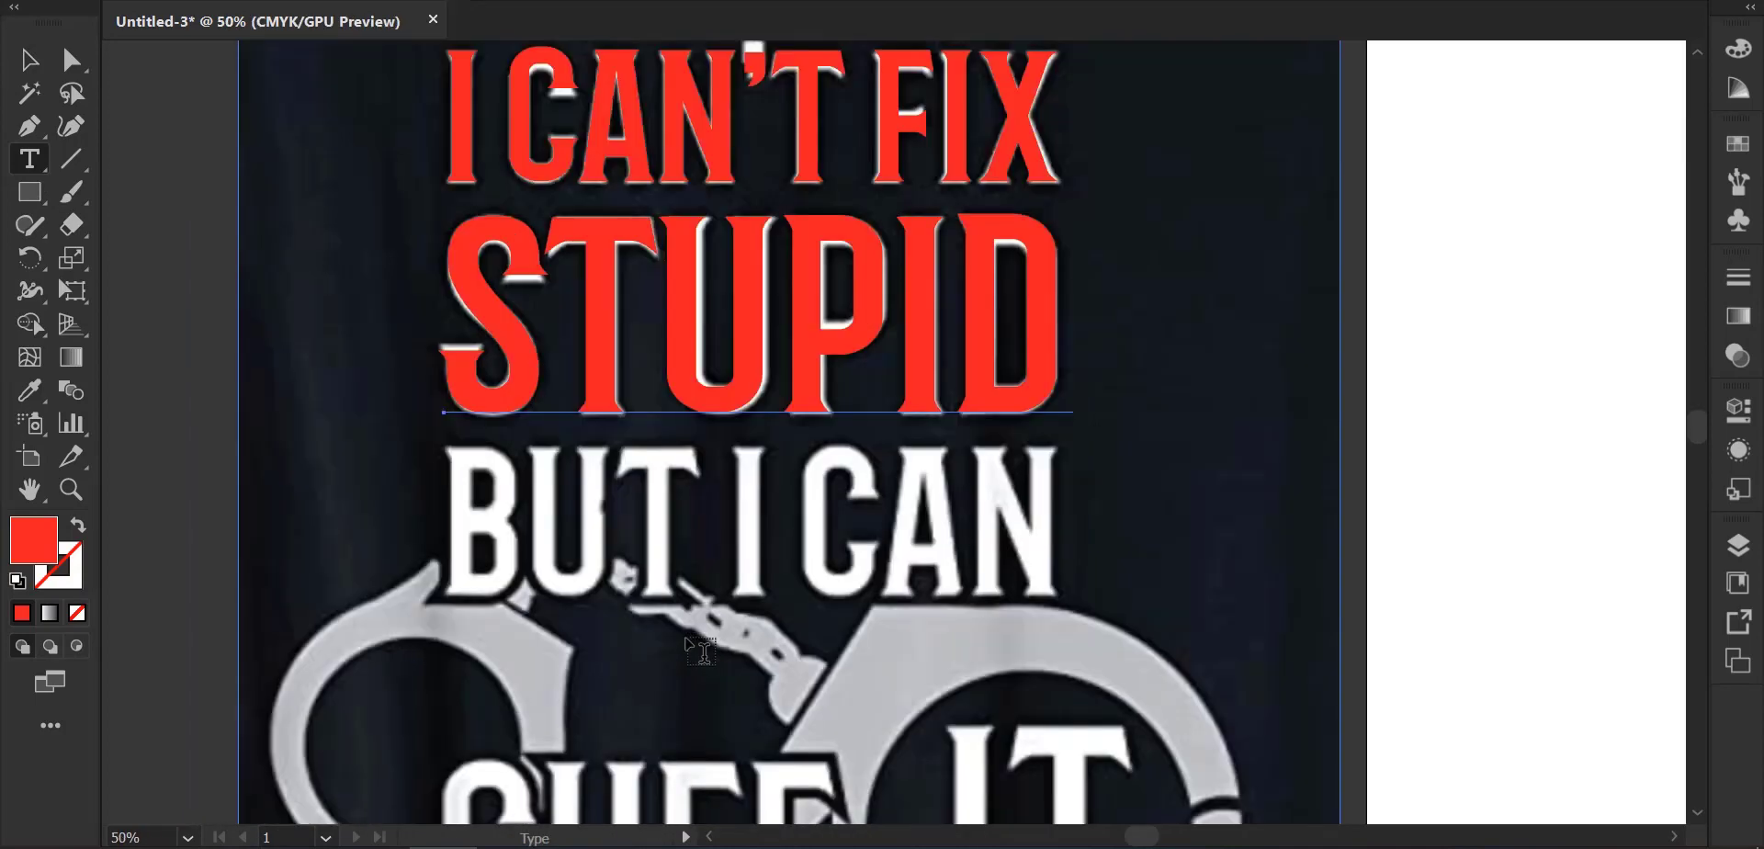
left_click(565, 579)
type("B")
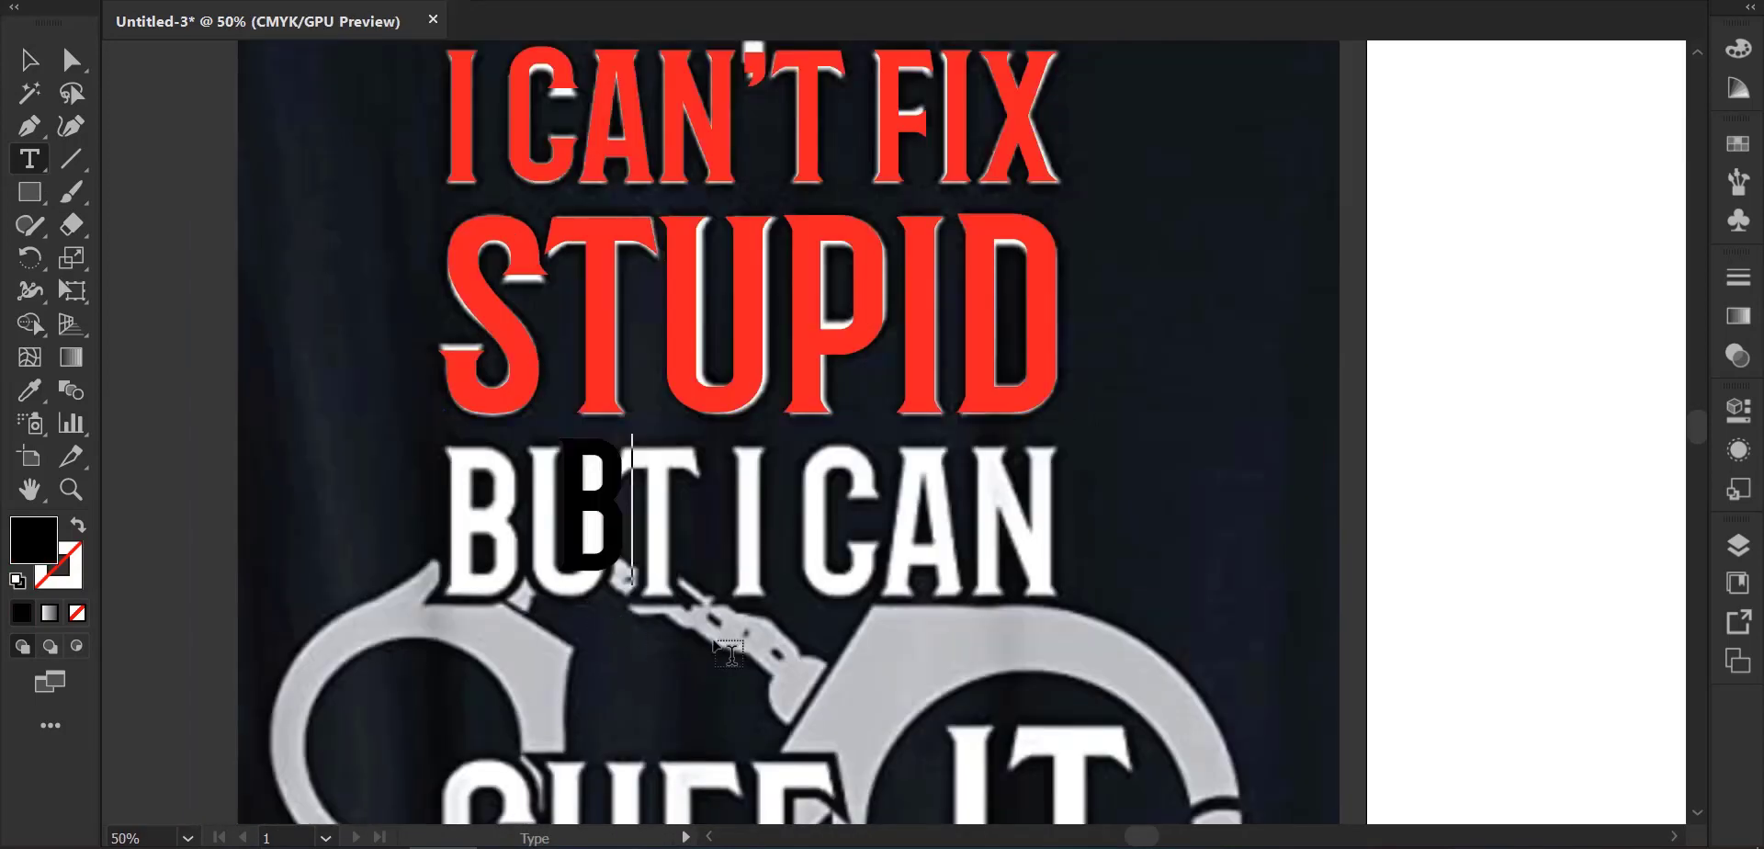
type("UT")
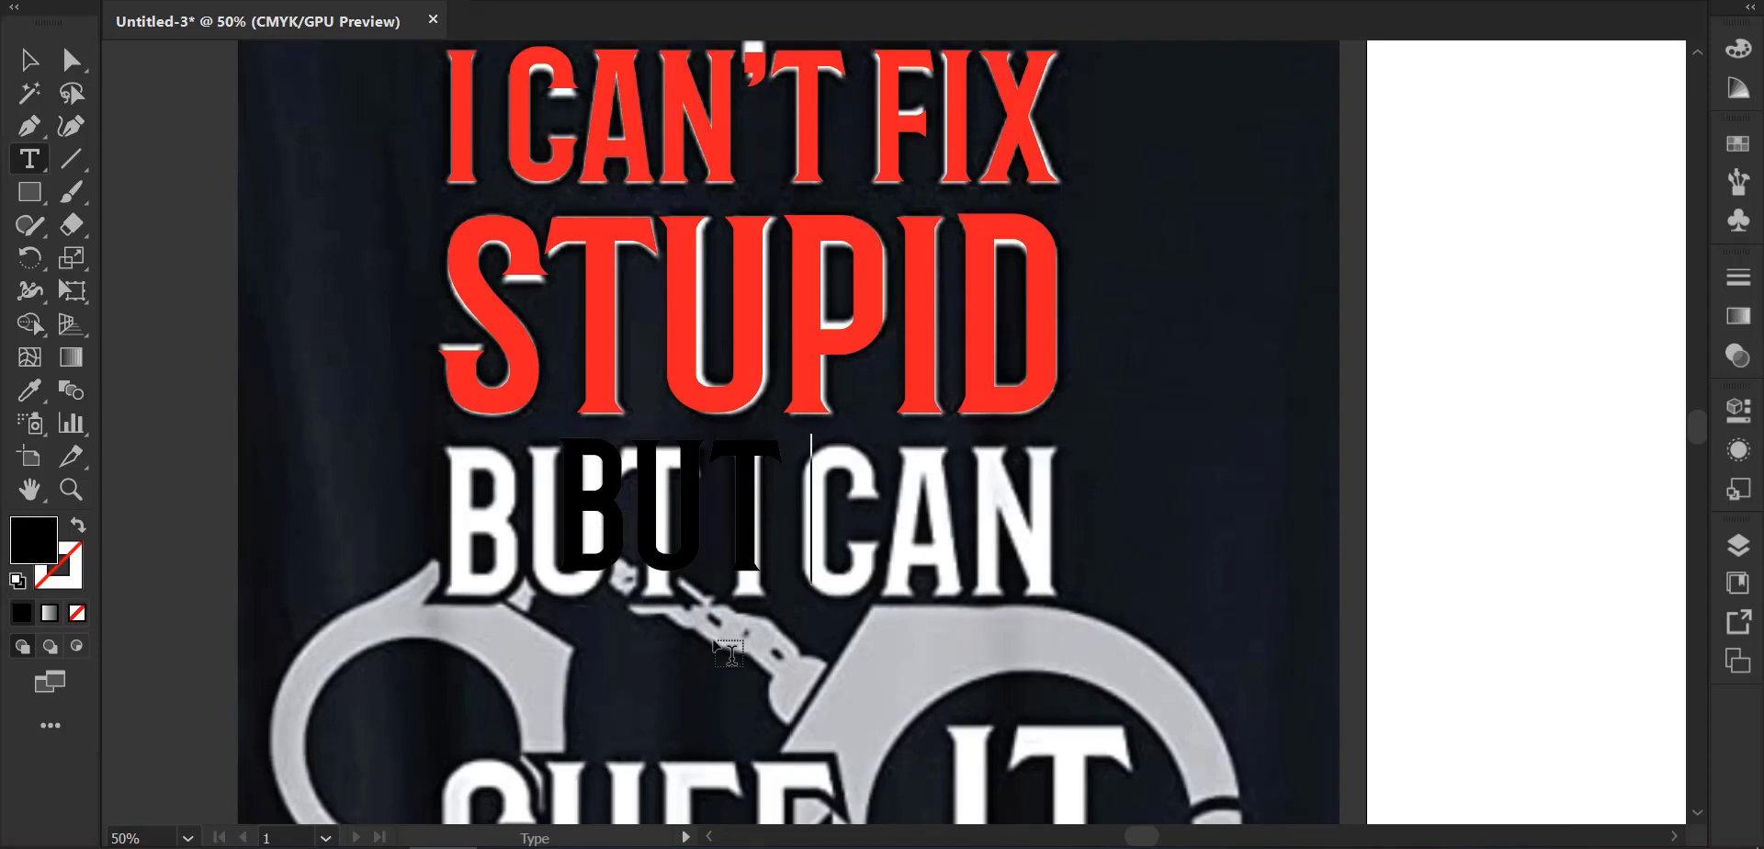
key("BackSpace")
Move "BUT" to the right of the third reference line and apply the style of "STUPID" with the Eyedropper.
left_click(29, 60)
left_click_drag(755, 513, 1279, 523)
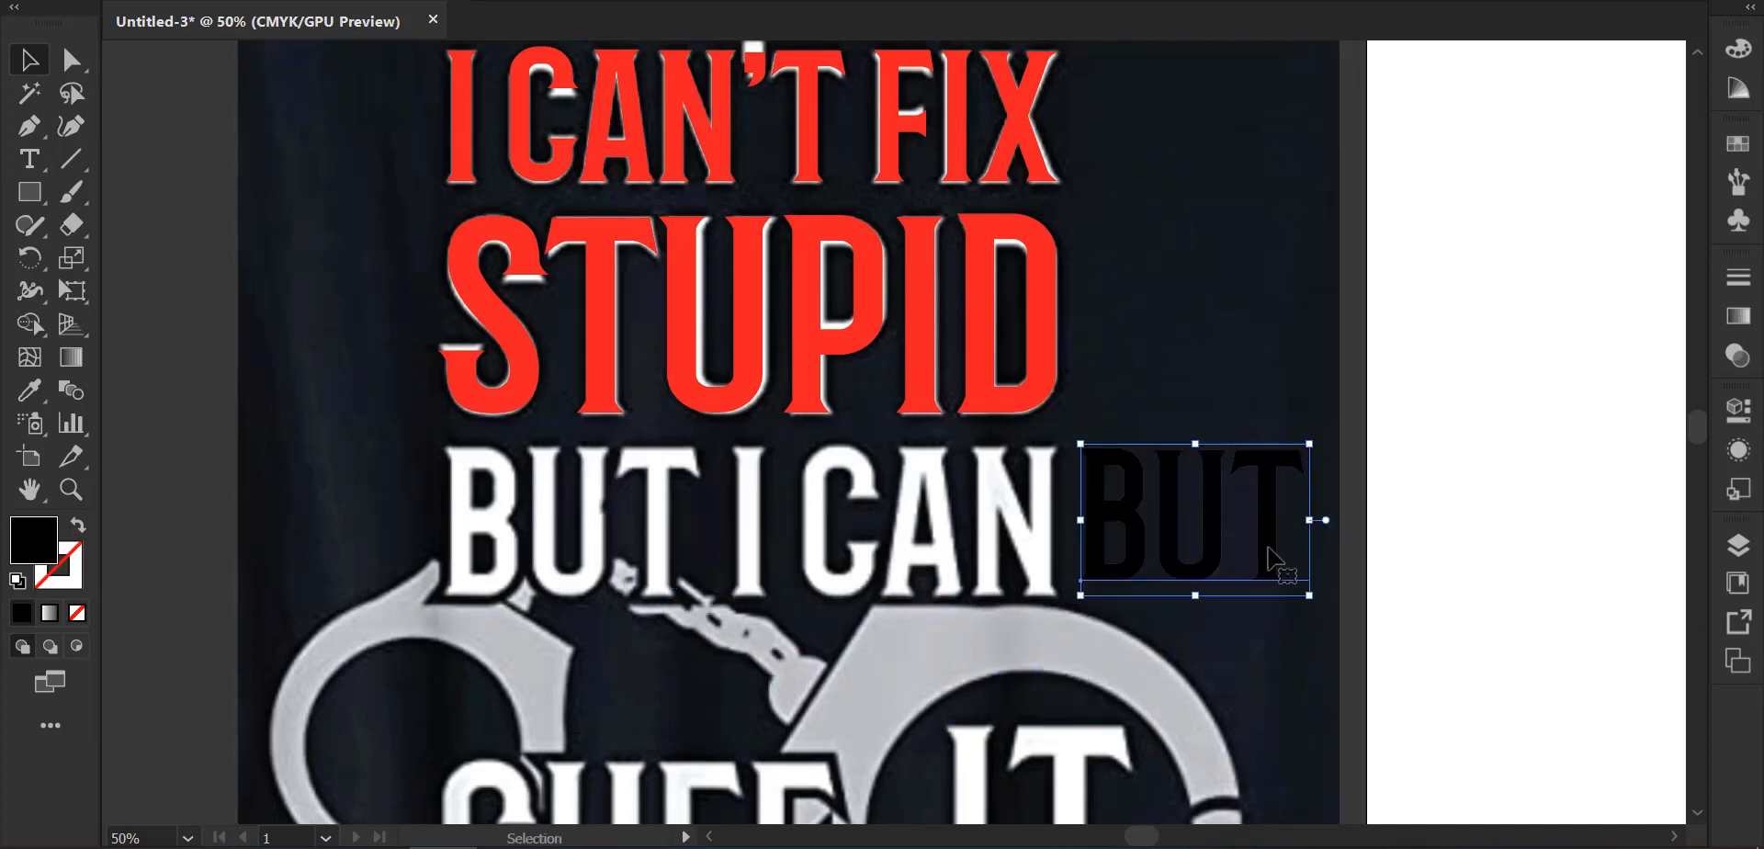
left_click(28, 390)
left_click(623, 317)
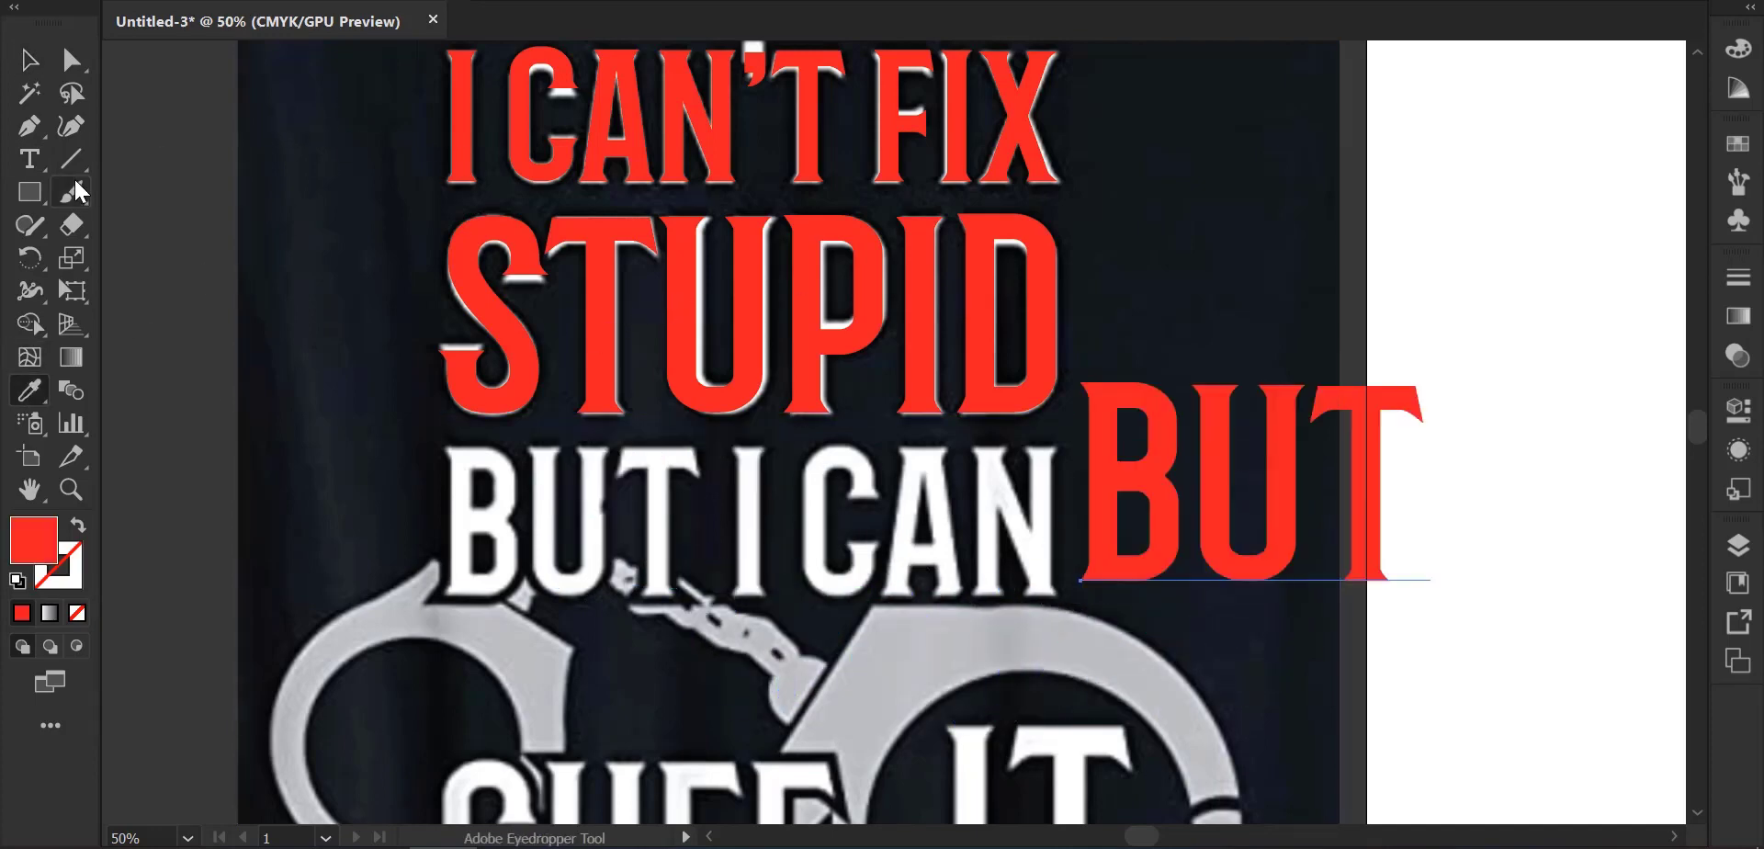
Extend the "BUT" text to read "BUT I CAN".
left_click(31, 159)
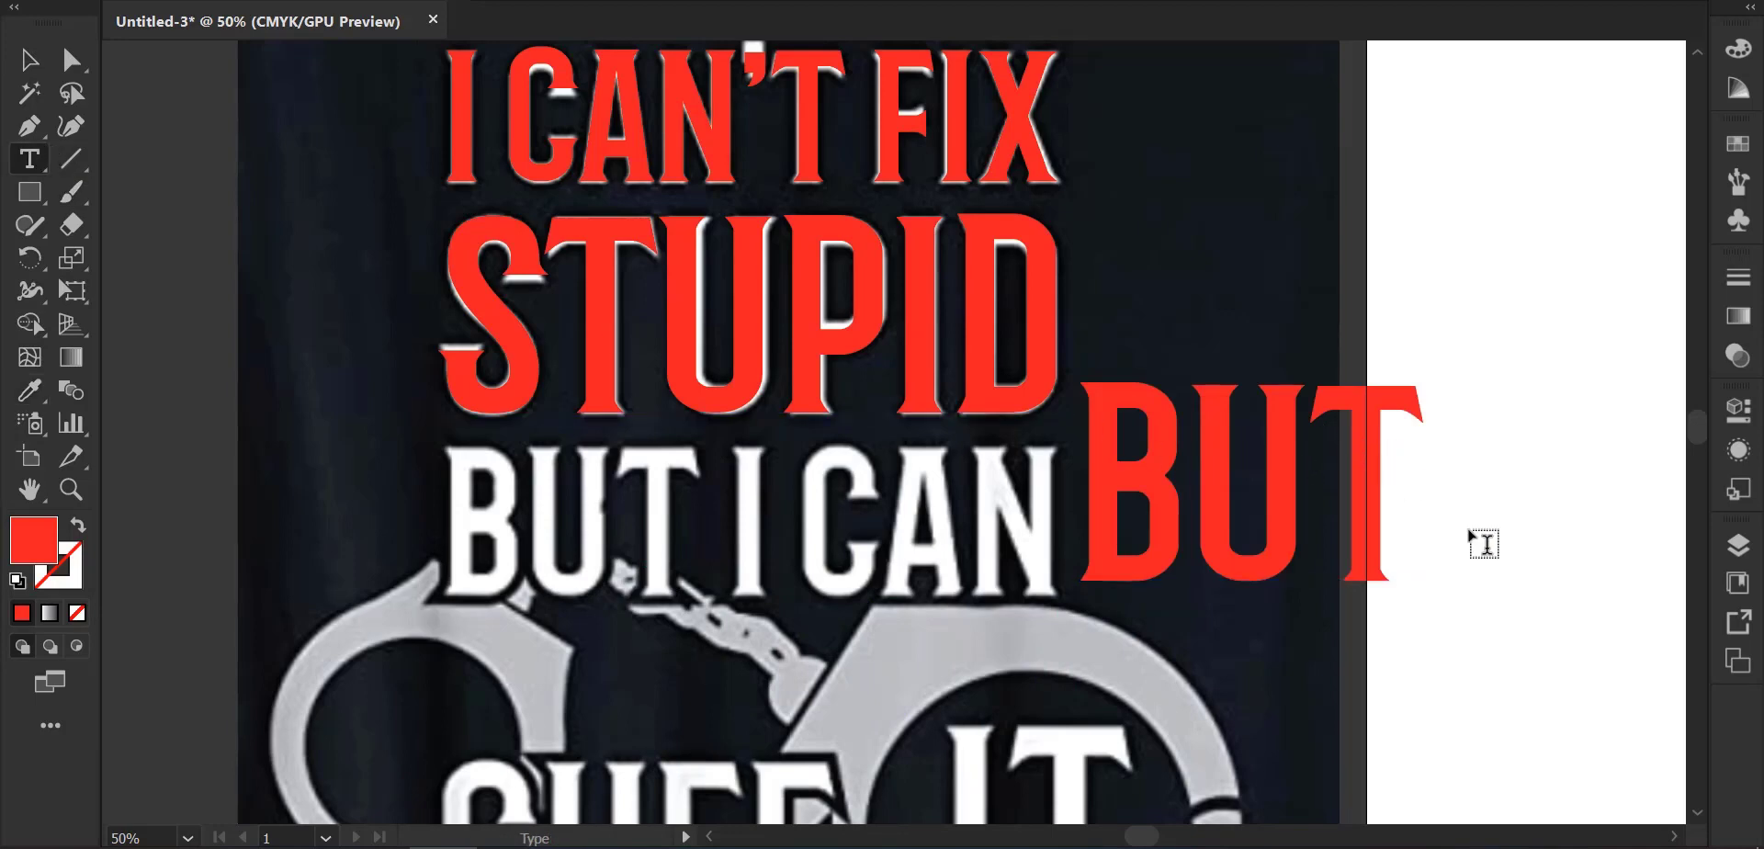
type("I")
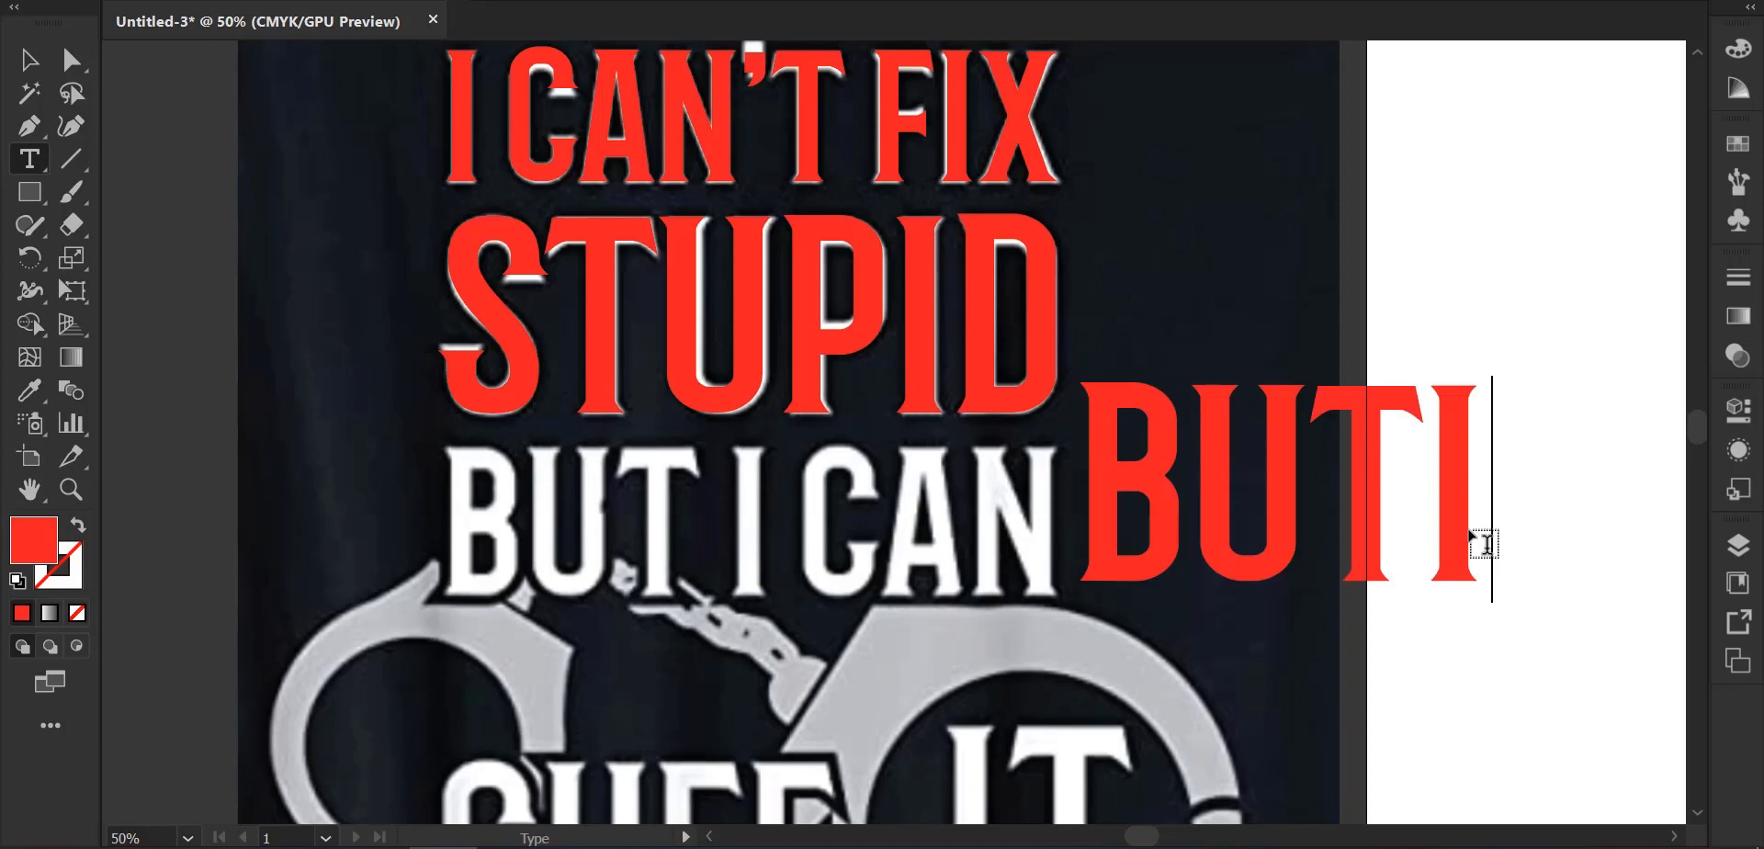
key("BackSpace")
type("I ")
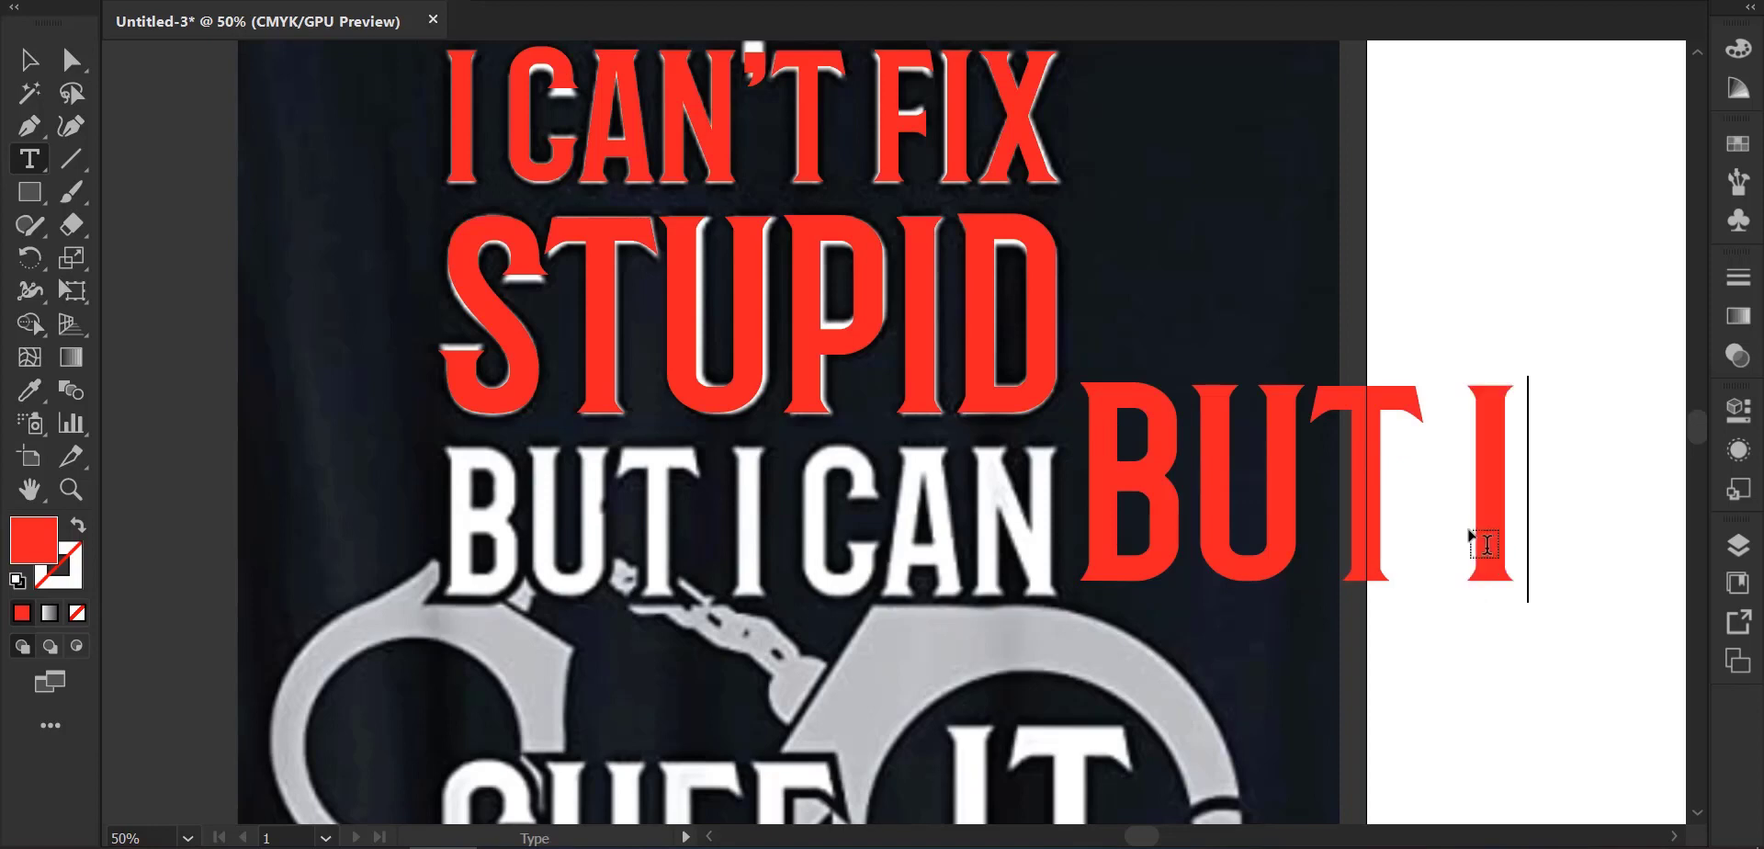
type("C")
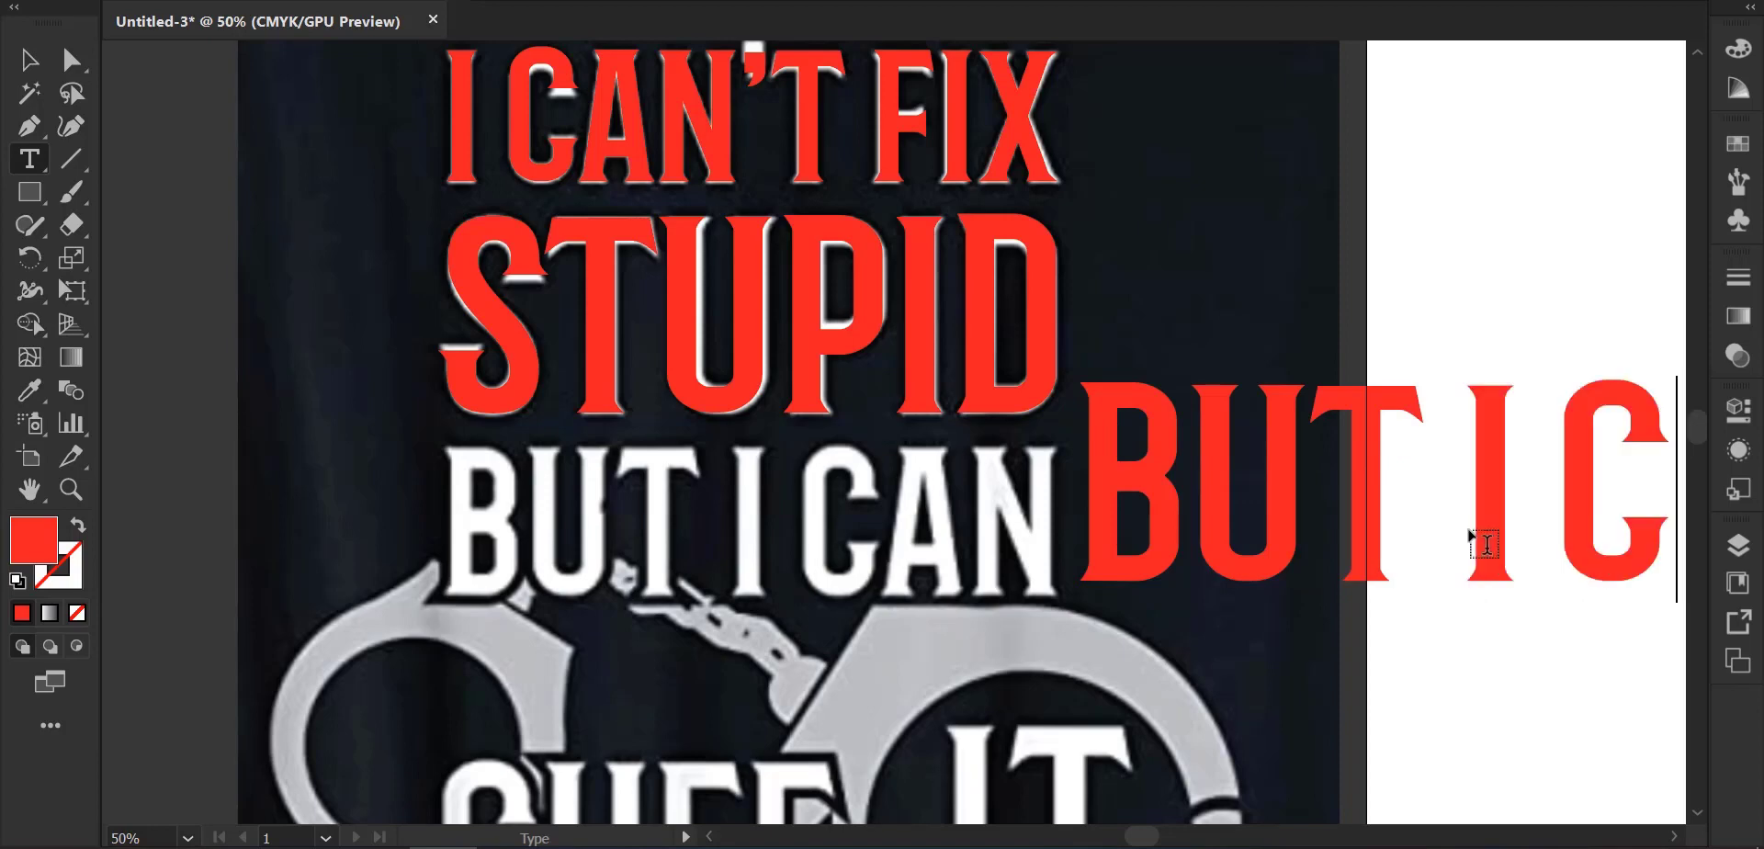
type("AN")
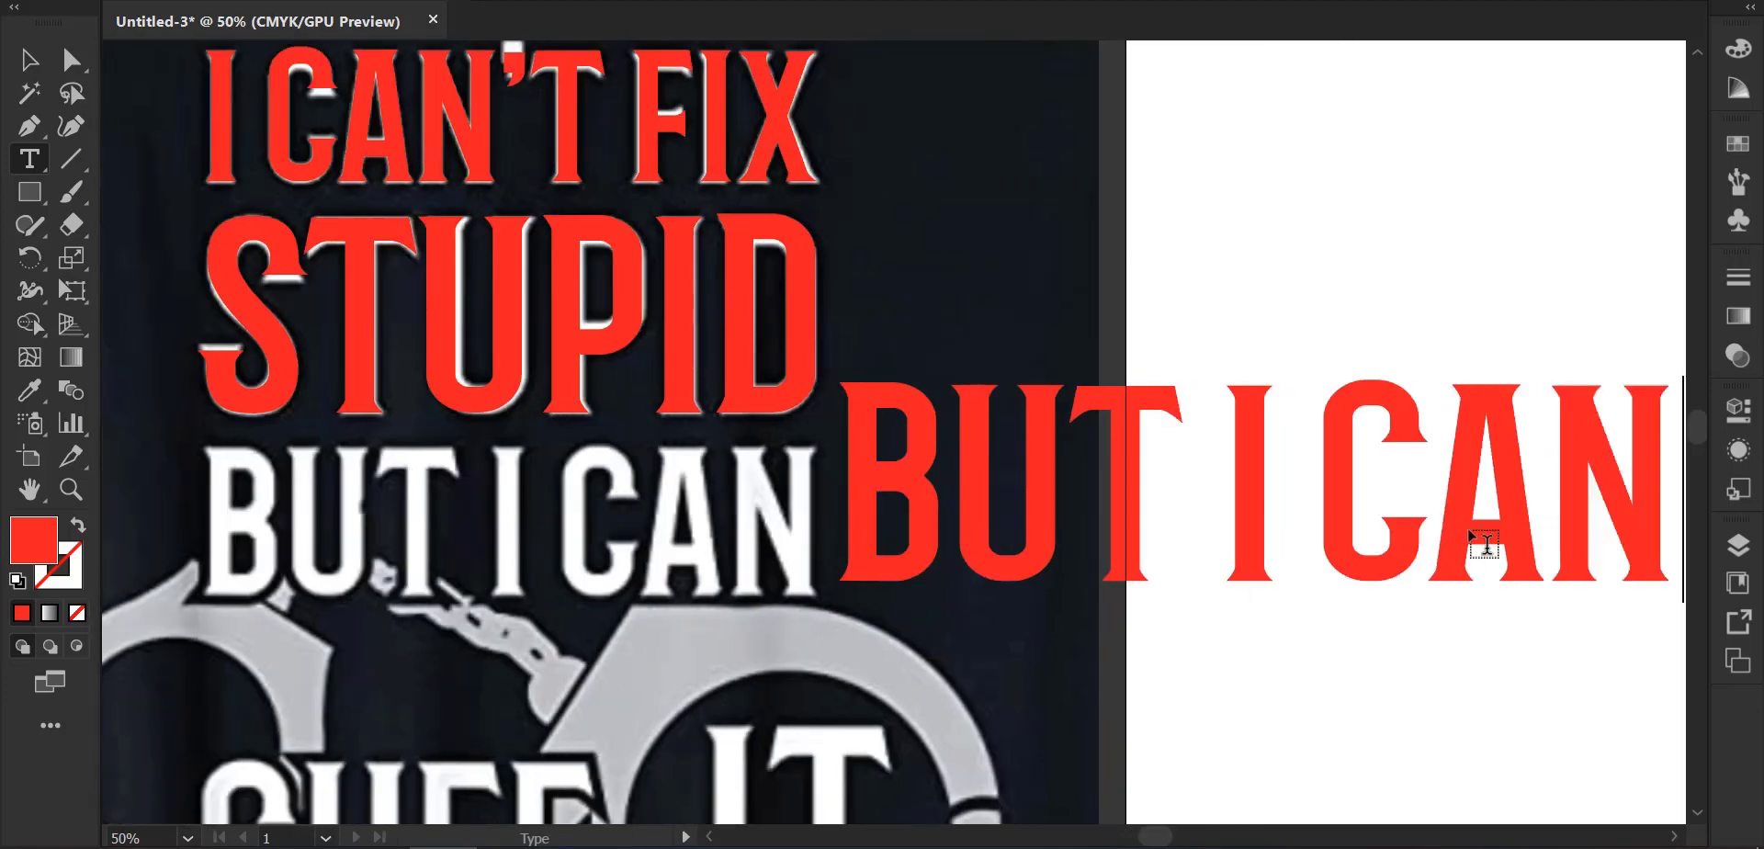
Move "BUT I CAN" over the third reference line, then shrink and stretch it to match the line's height and width.
left_click(30, 60)
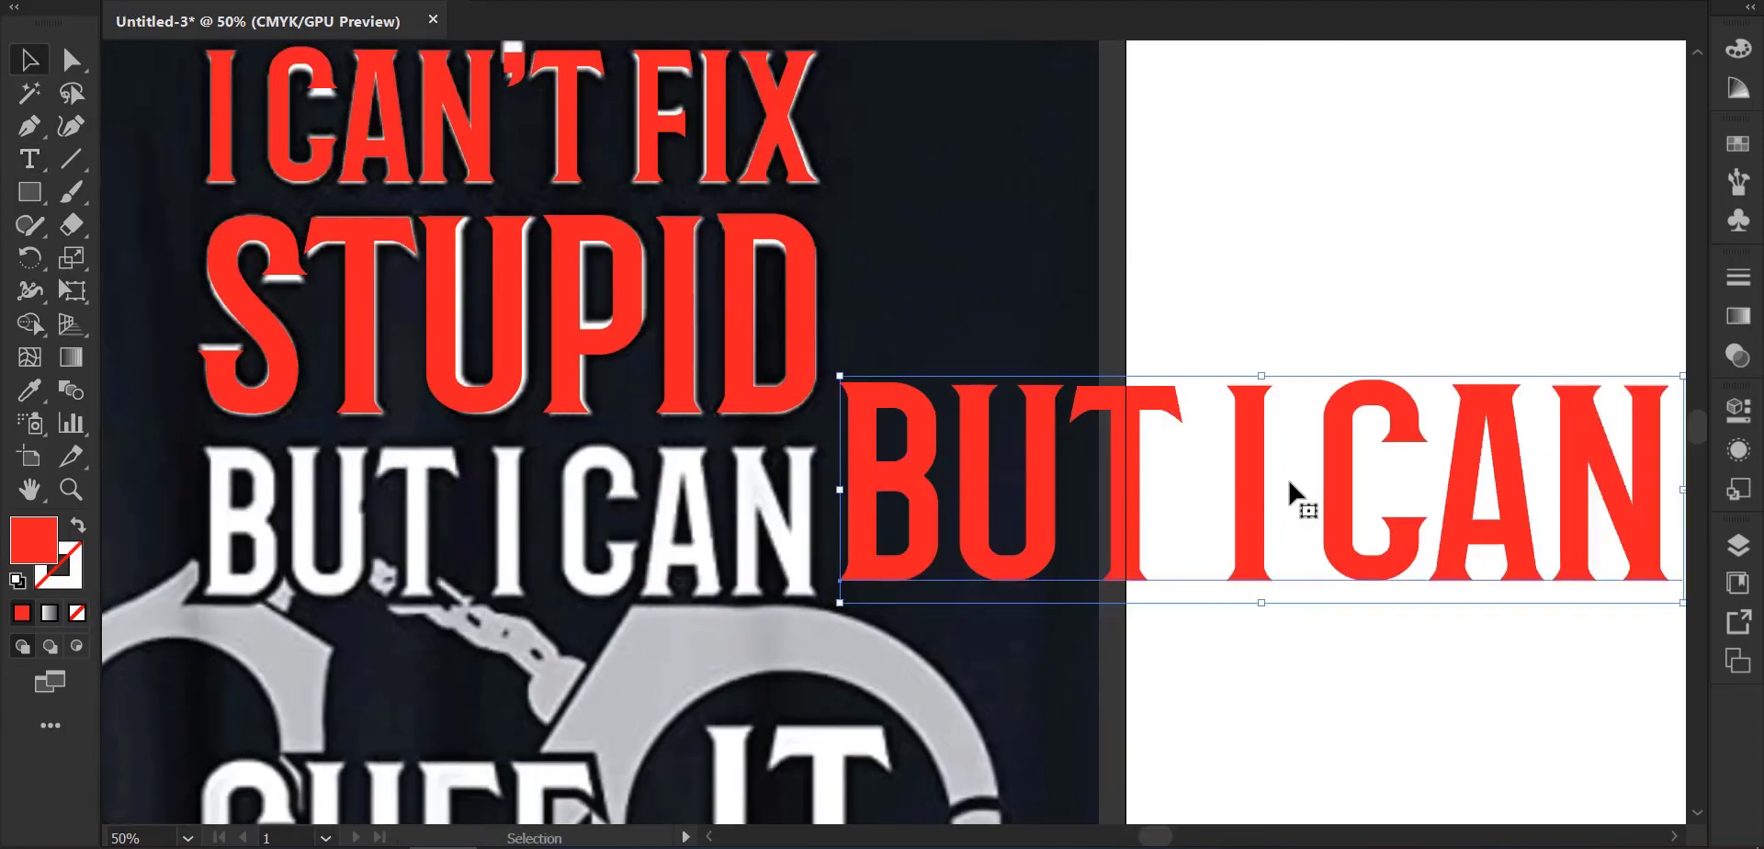
left_click_drag(1251, 473, 614, 506)
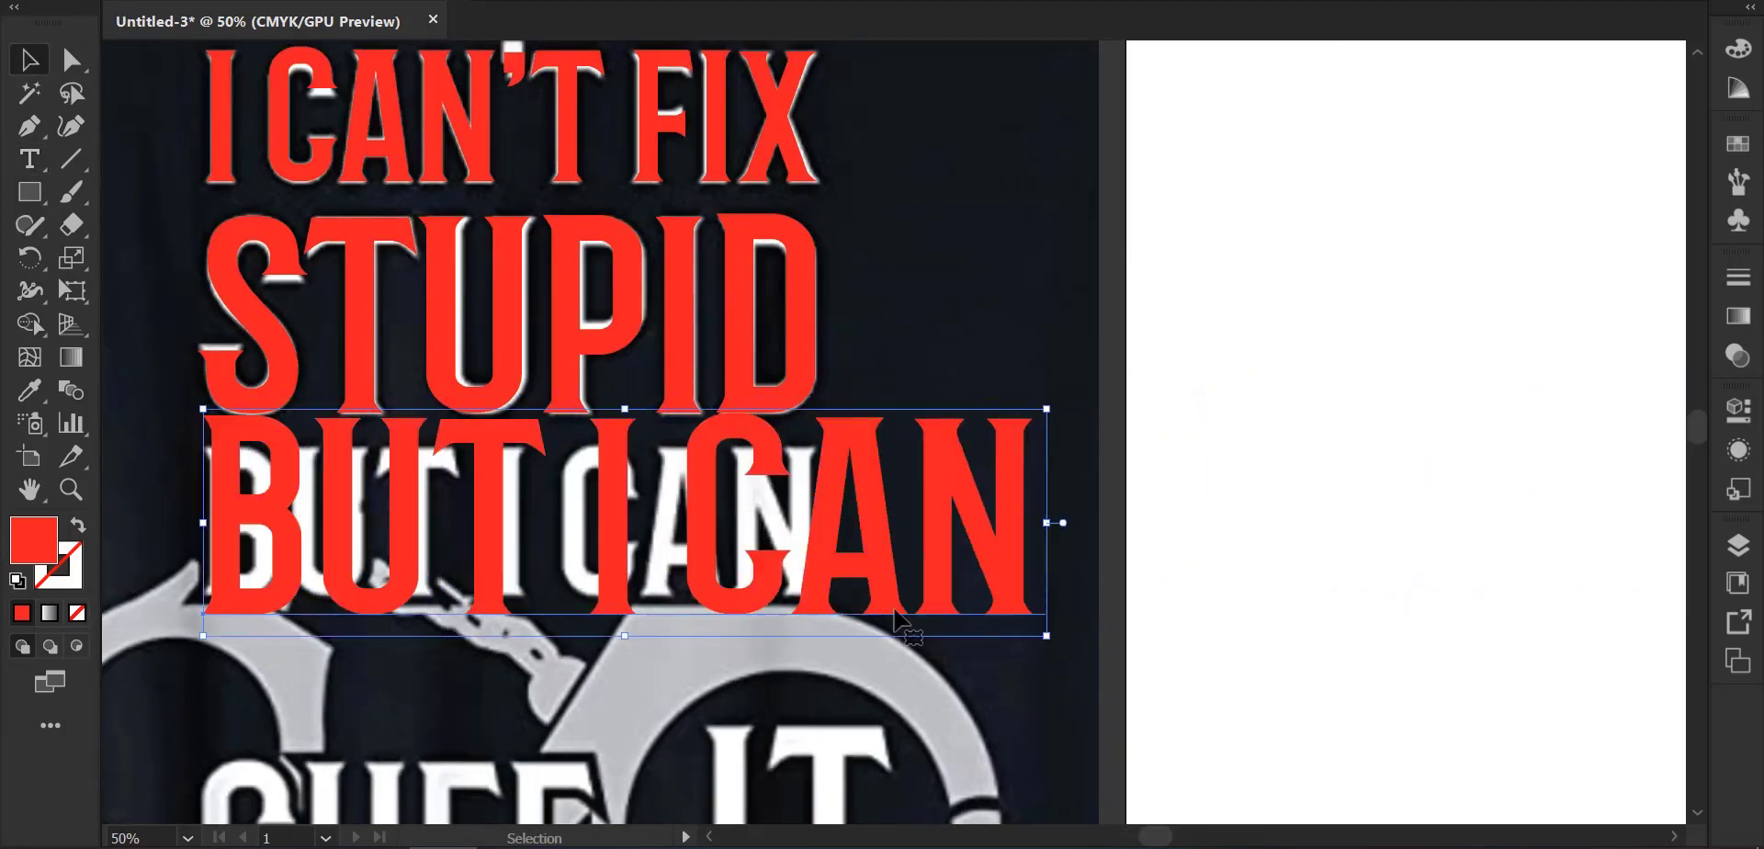
left_click_drag(1045, 632, 918, 602)
left_click_drag(846, 526, 715, 529)
left_click_drag(497, 452, 503, 444)
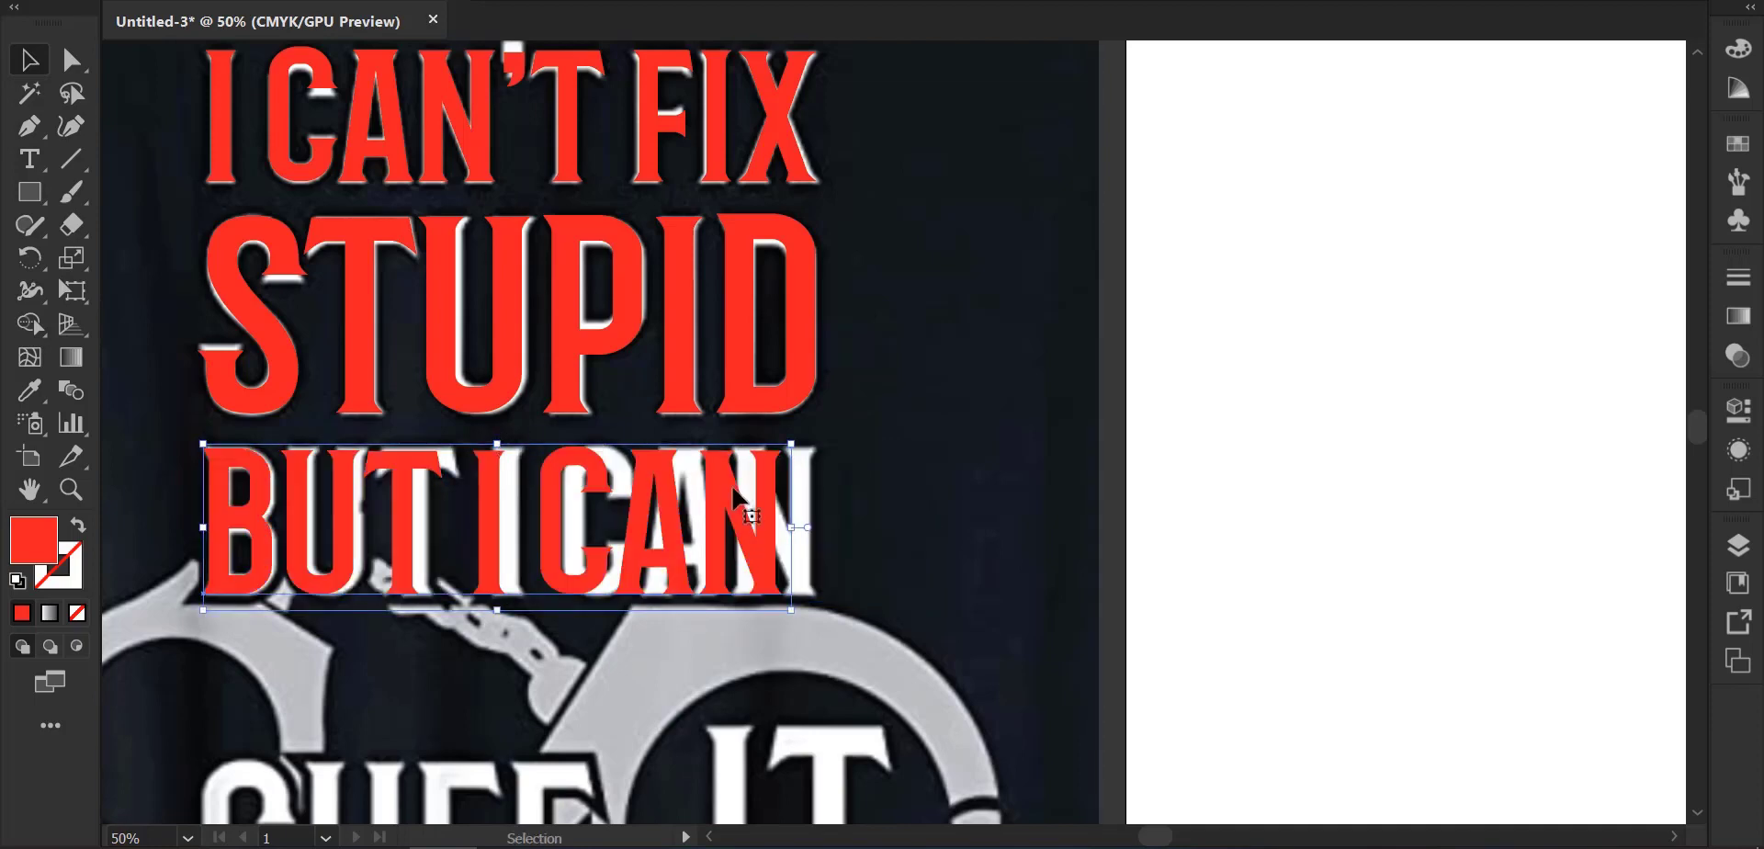
left_click_drag(791, 527, 827, 535)
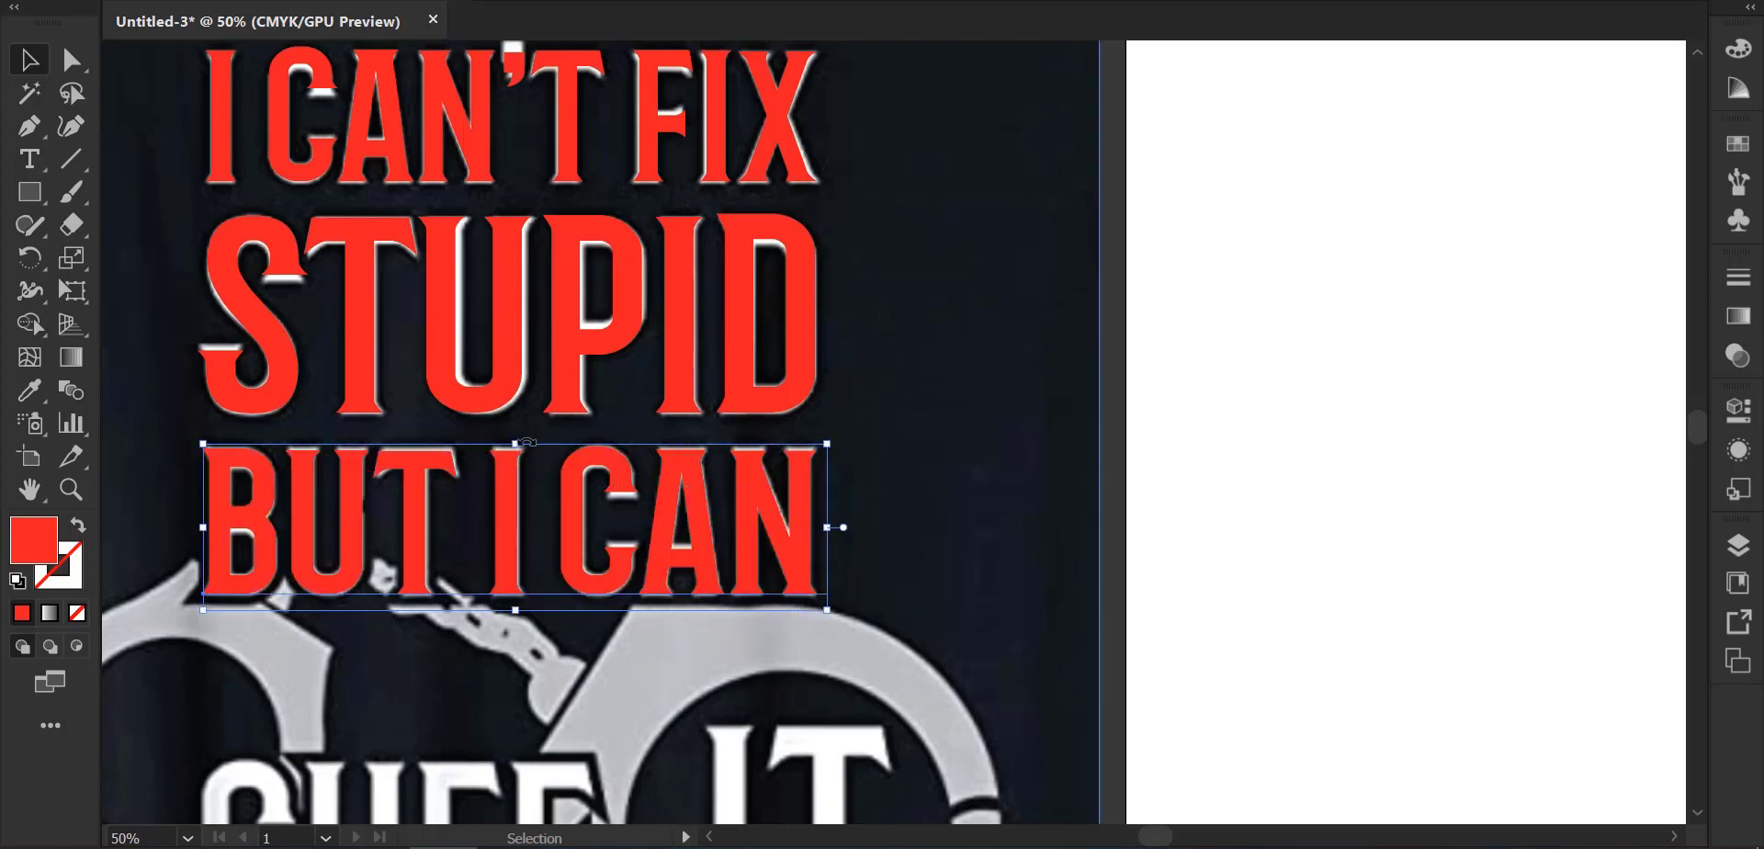
Fine-tune the height of "BUT I CAN" at its upper and lower edges to match the third reference line.
left_click_drag(514, 443, 516, 444)
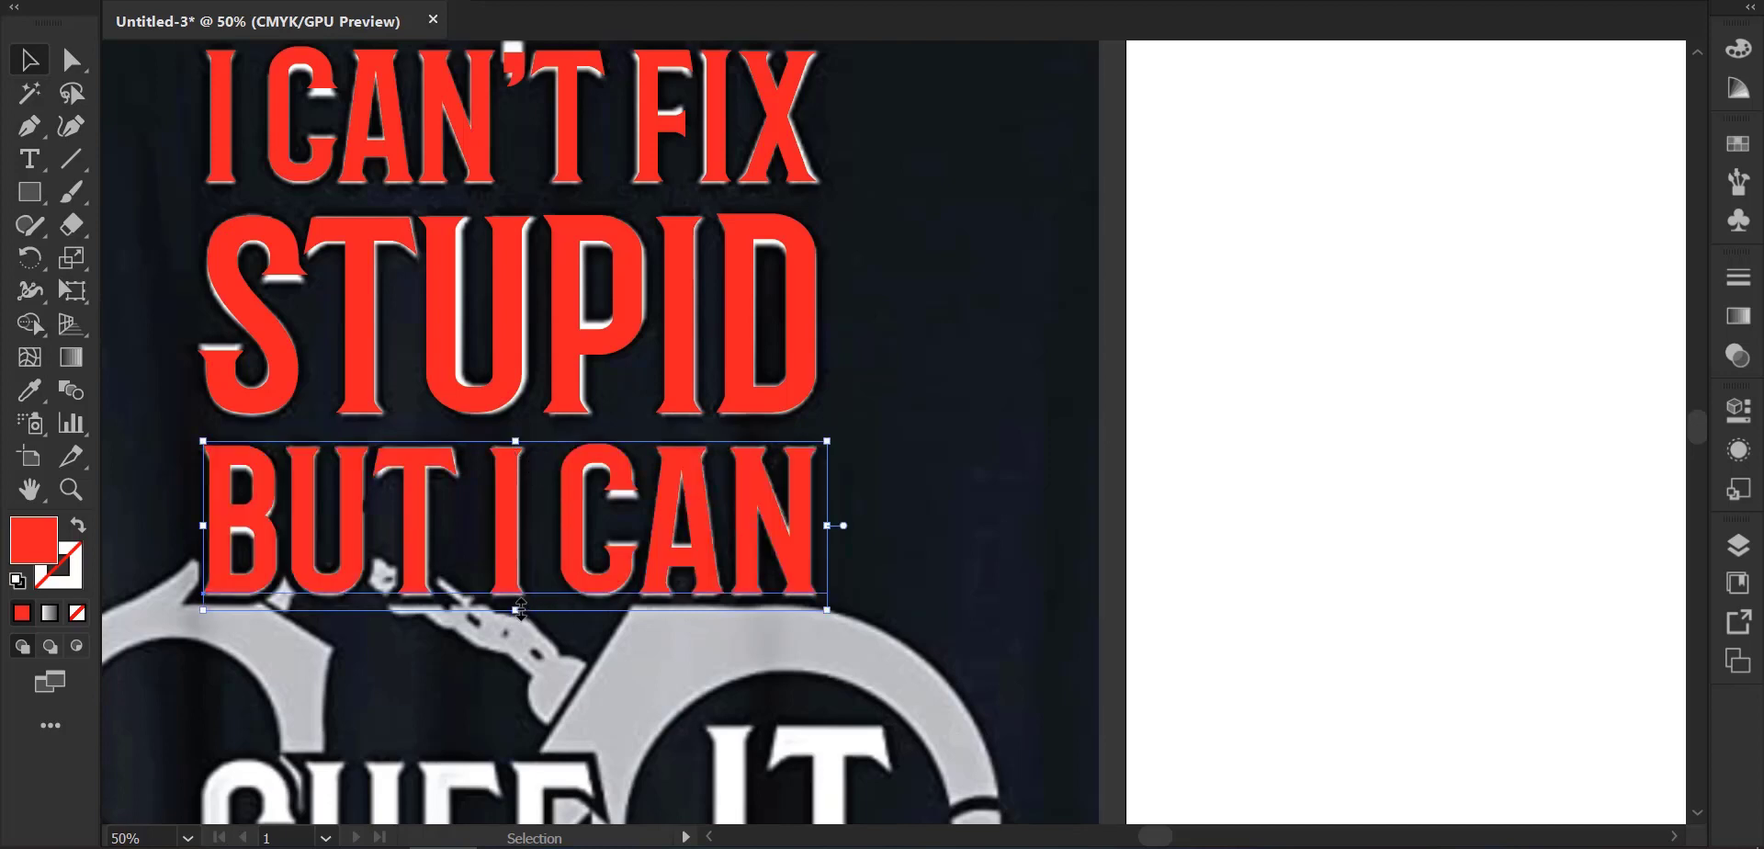
left_click_drag(519, 609, 519, 611)
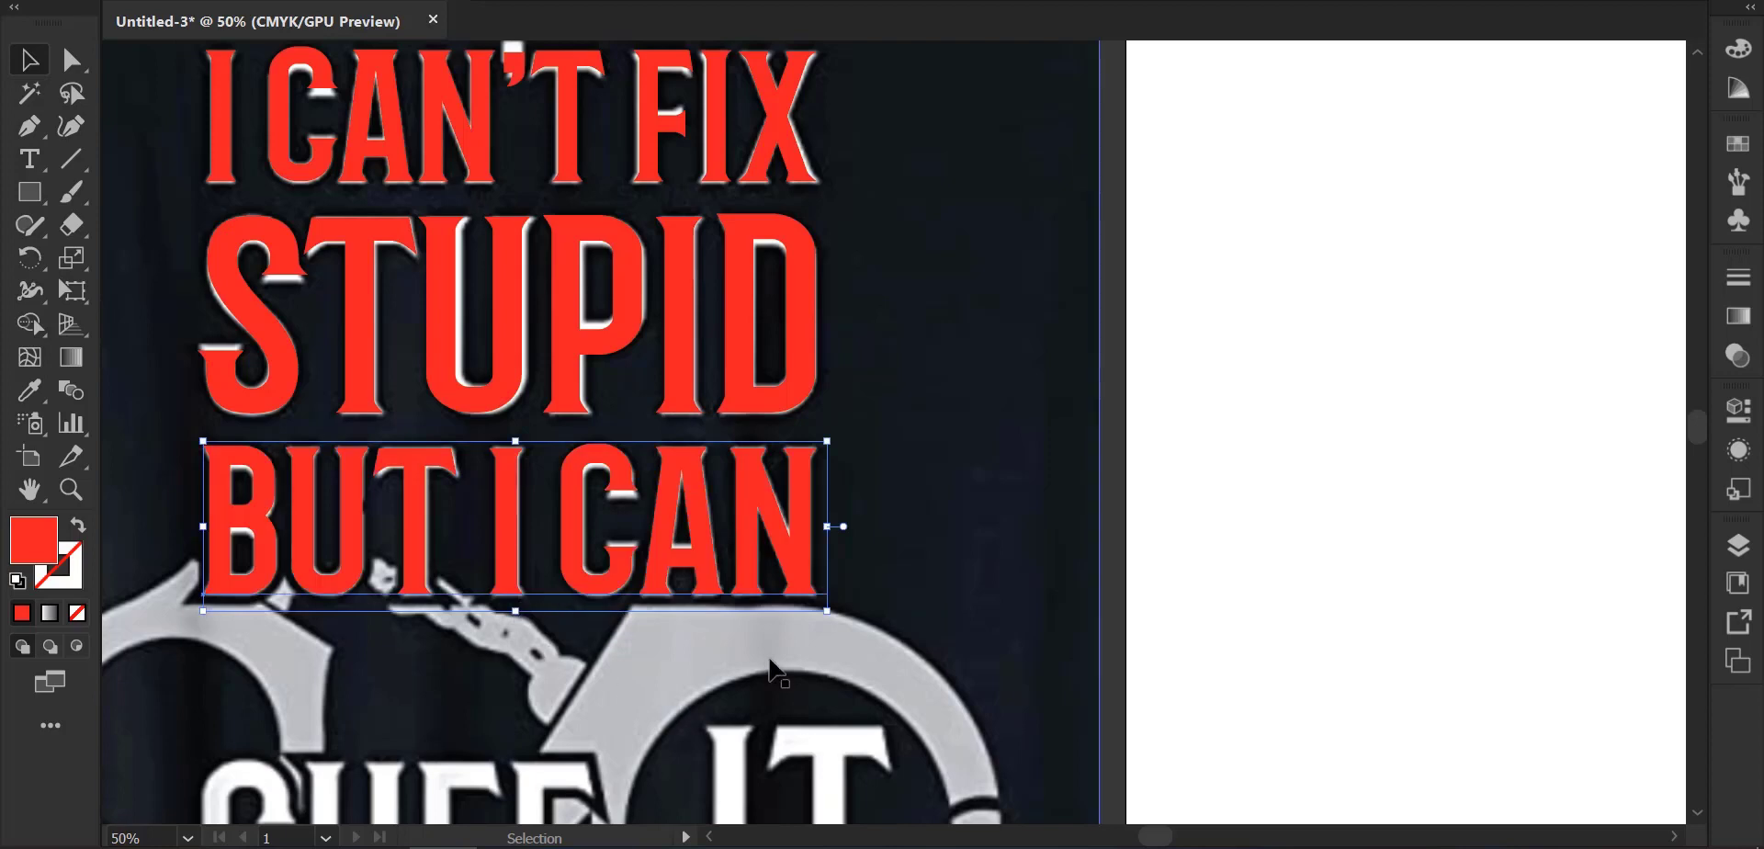
Add the text "CUFF IT" below the reference image.
scroll(979, 619, "down", 1)
scroll(977, 618, "down", 4)
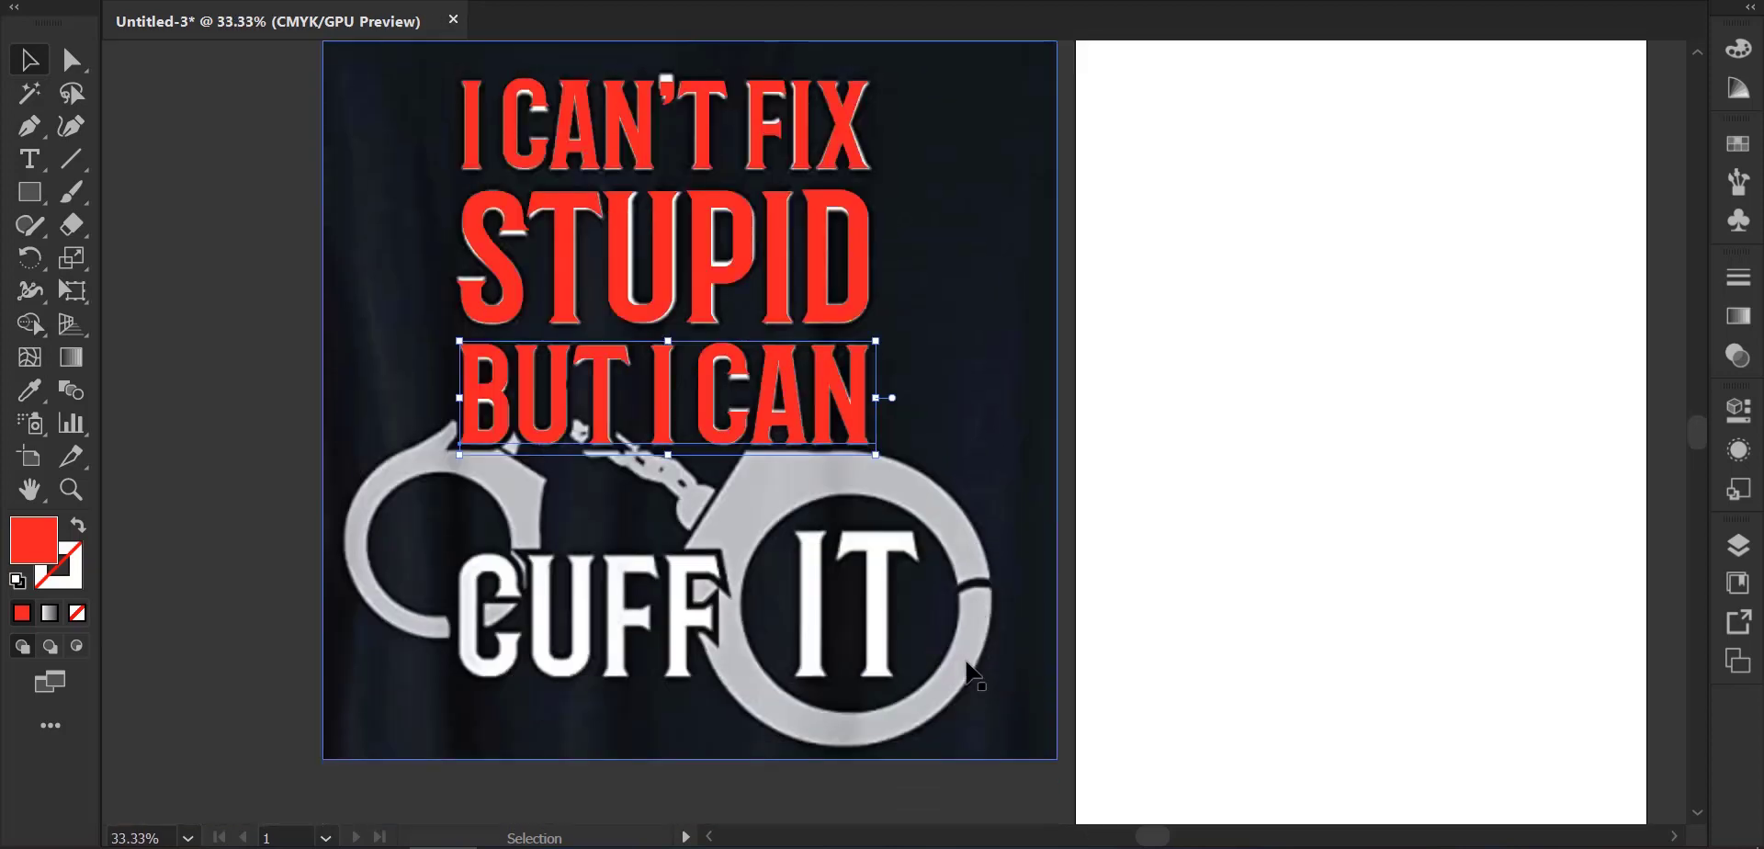
left_click(29, 159)
scroll(780, 749, "down", 5)
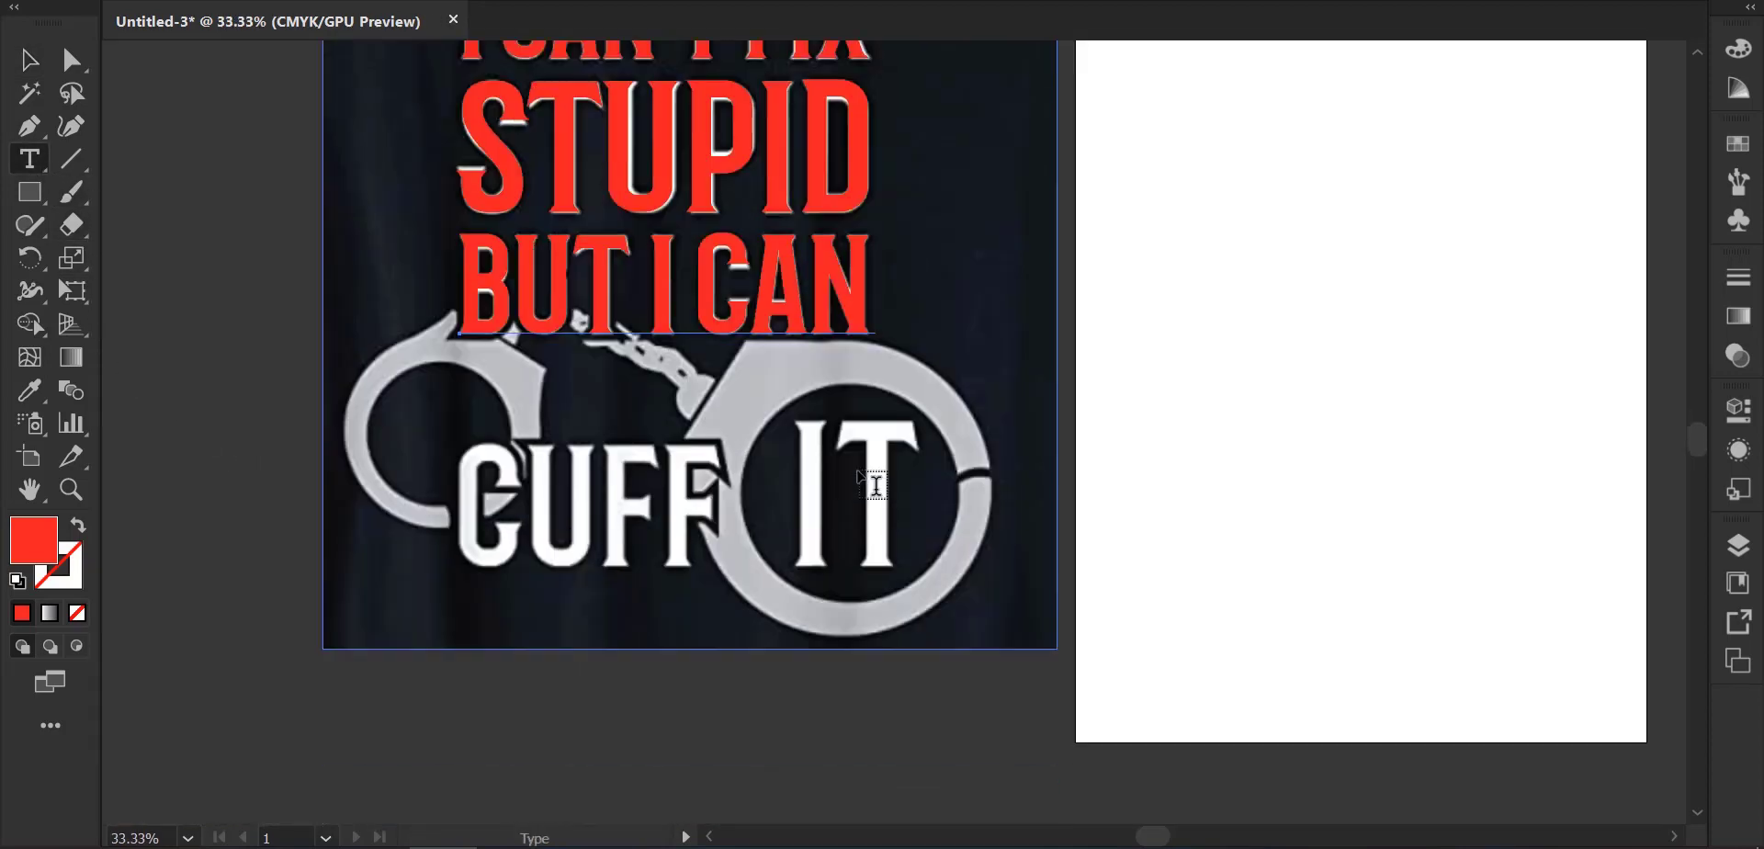
left_click(443, 663)
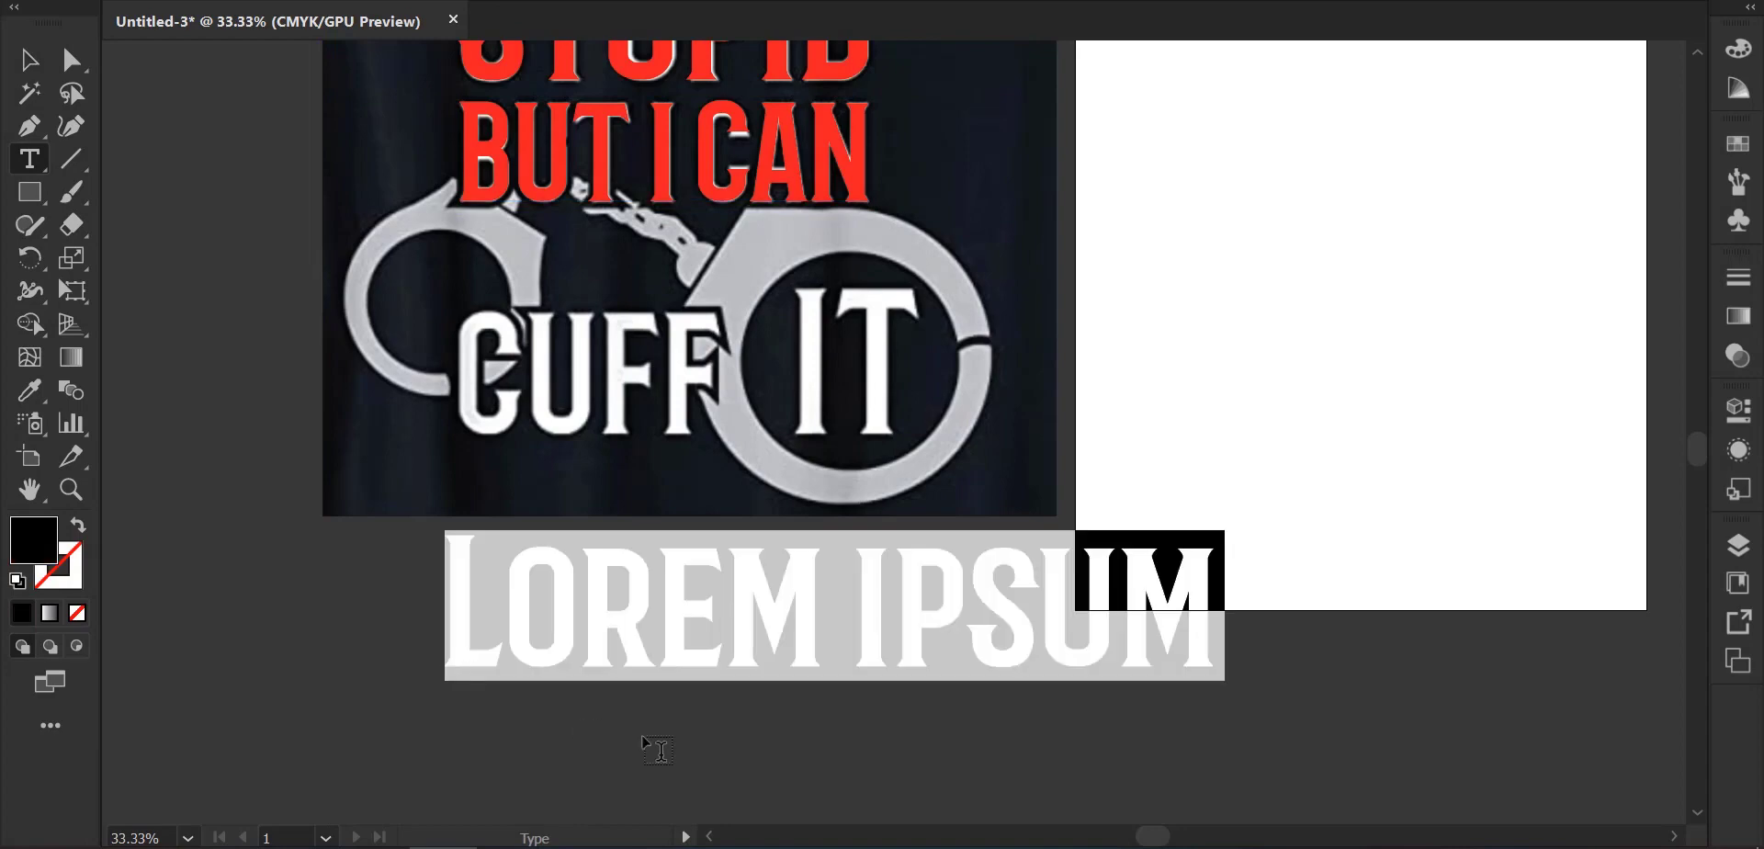
type("CU")
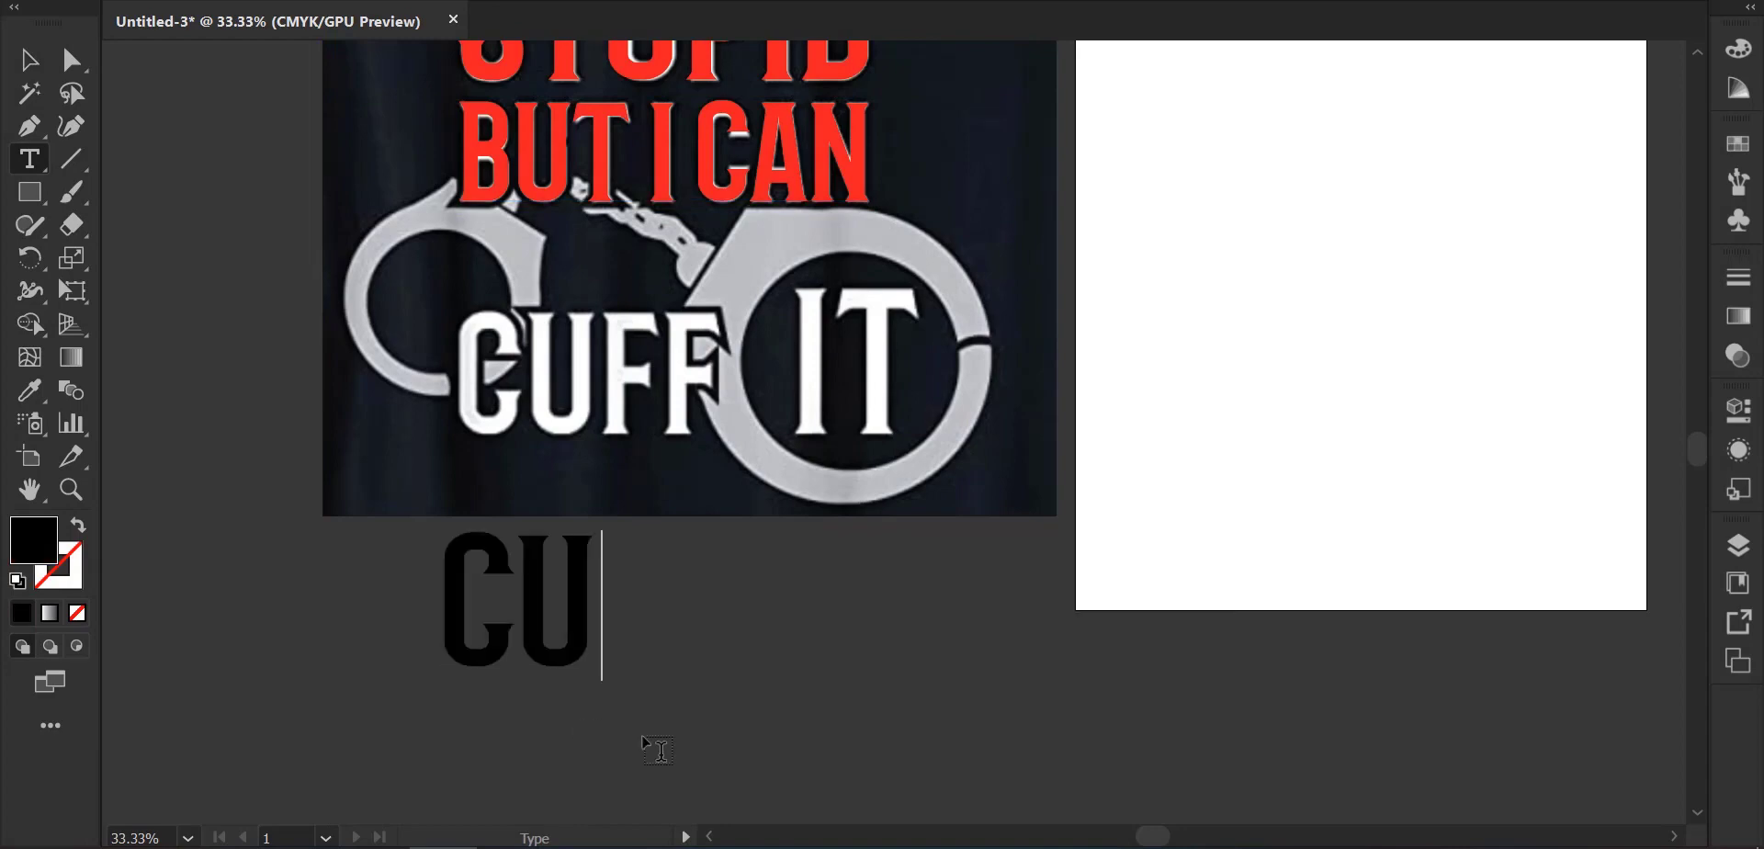
type("FF ")
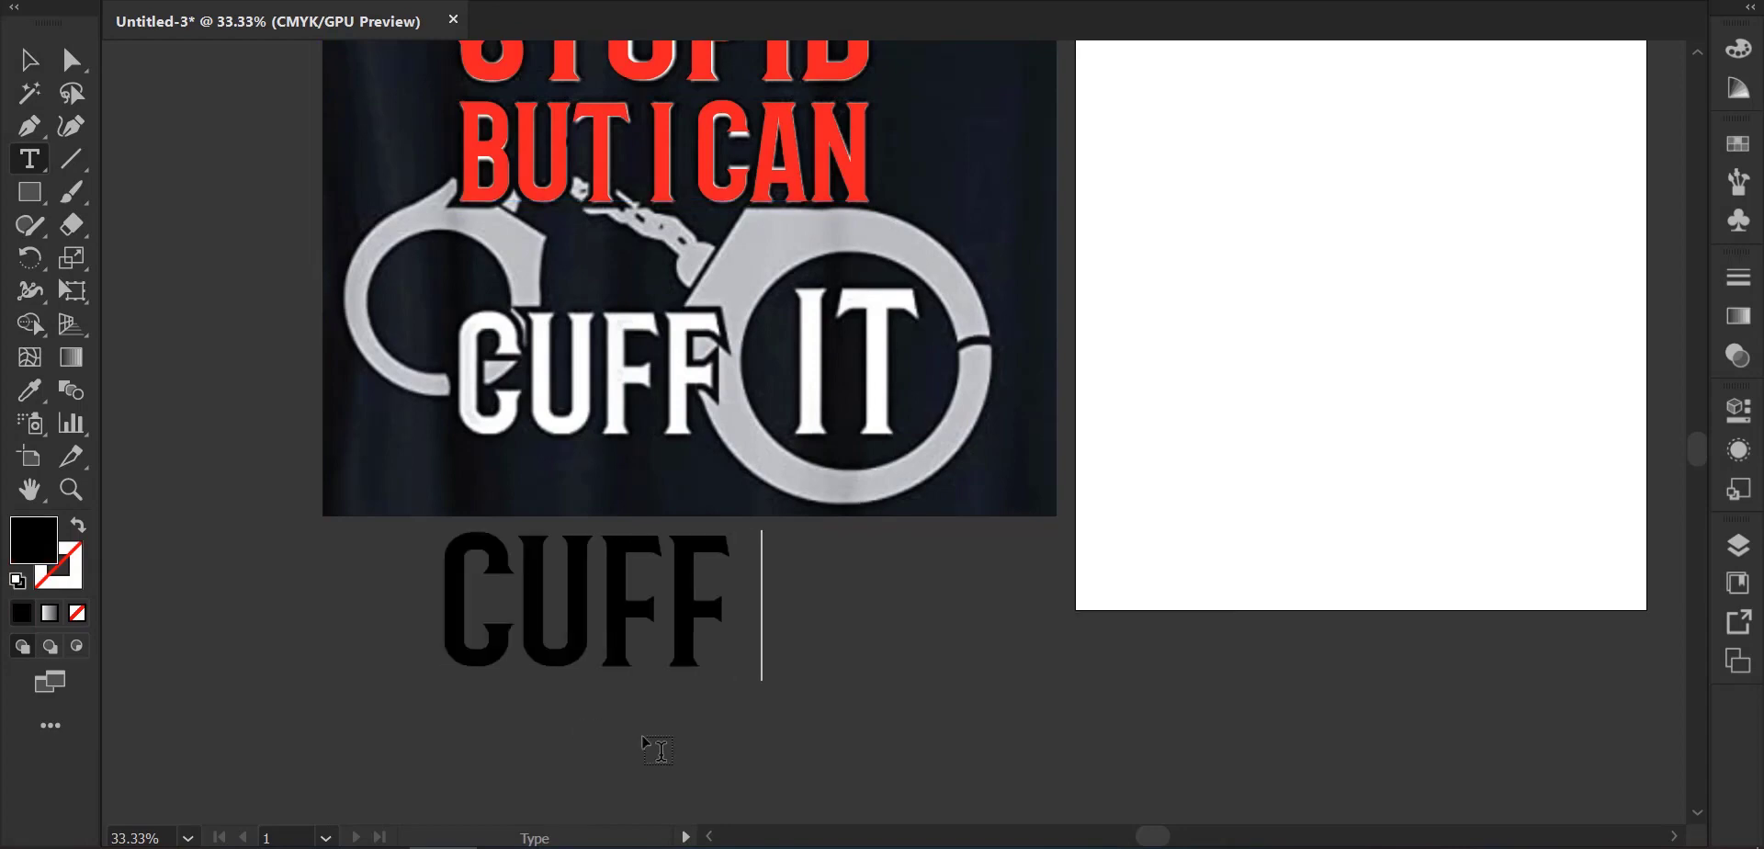
type("IT")
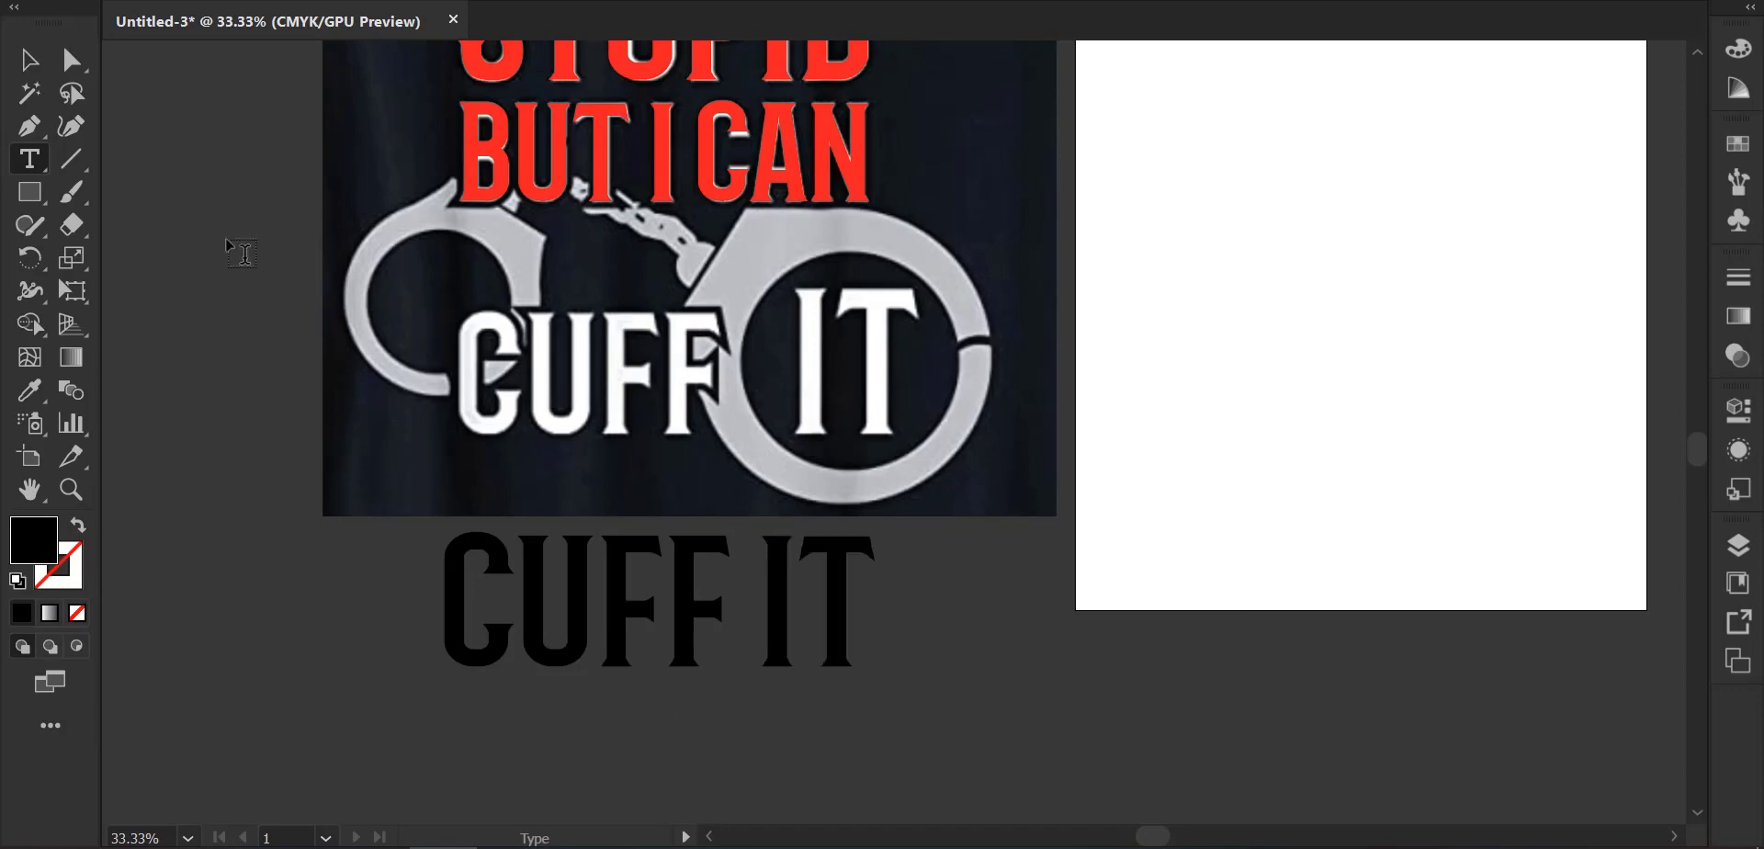
Apply the style of "BUT I CAN" to the "CUFF IT" text with the Eyedropper.
left_click(29, 60)
left_click(30, 389)
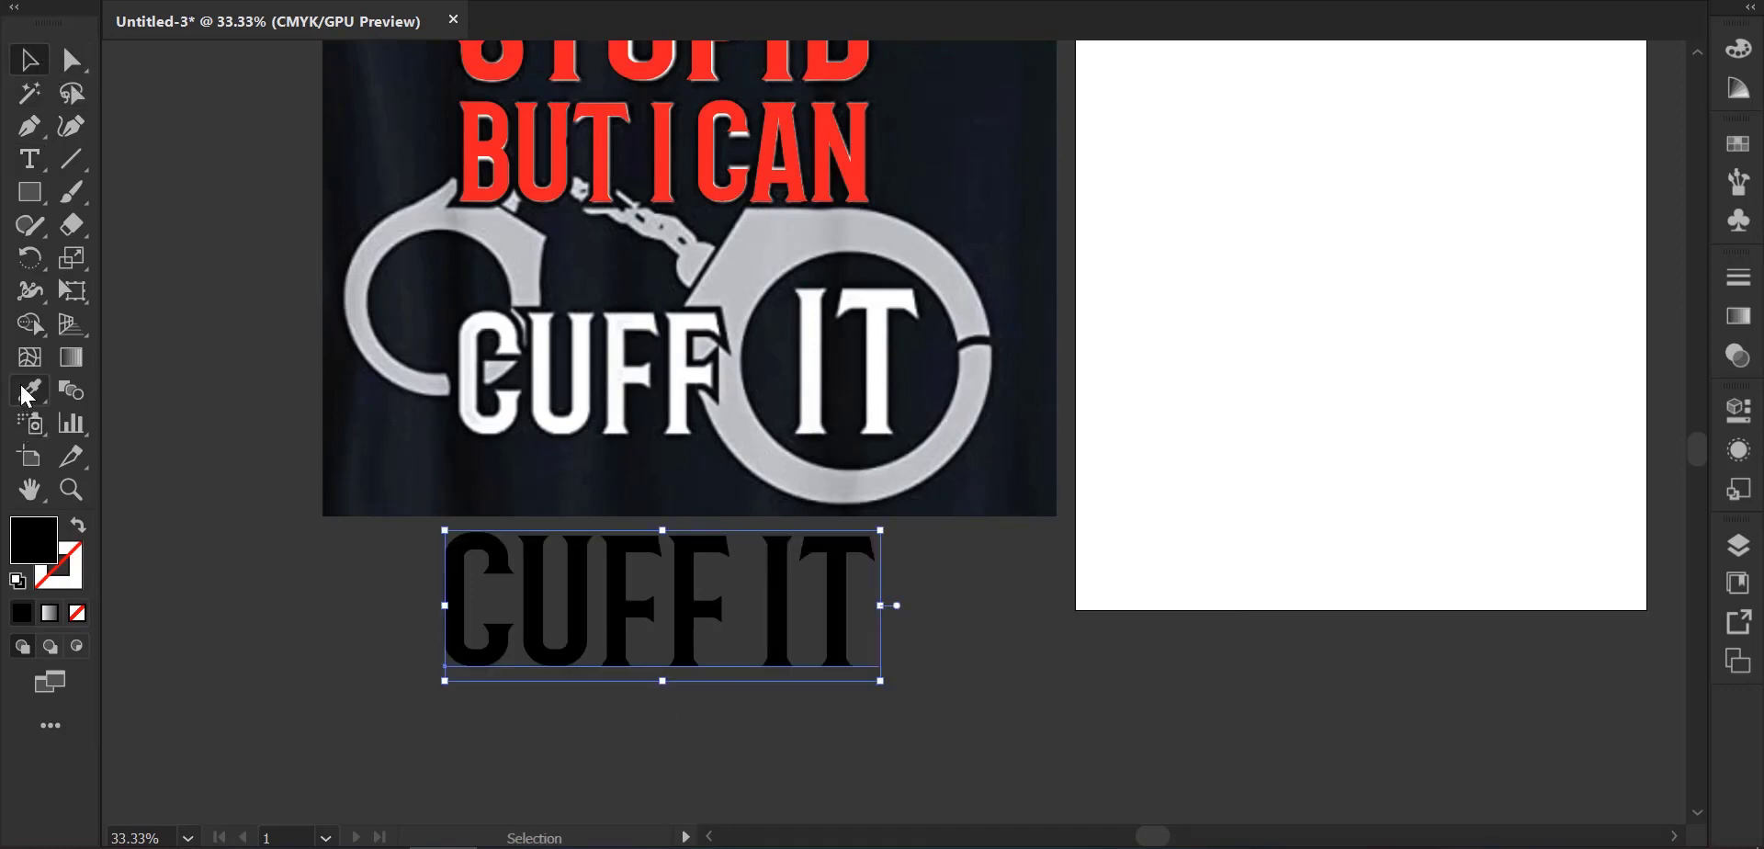
left_click(632, 154)
left_click(30, 61)
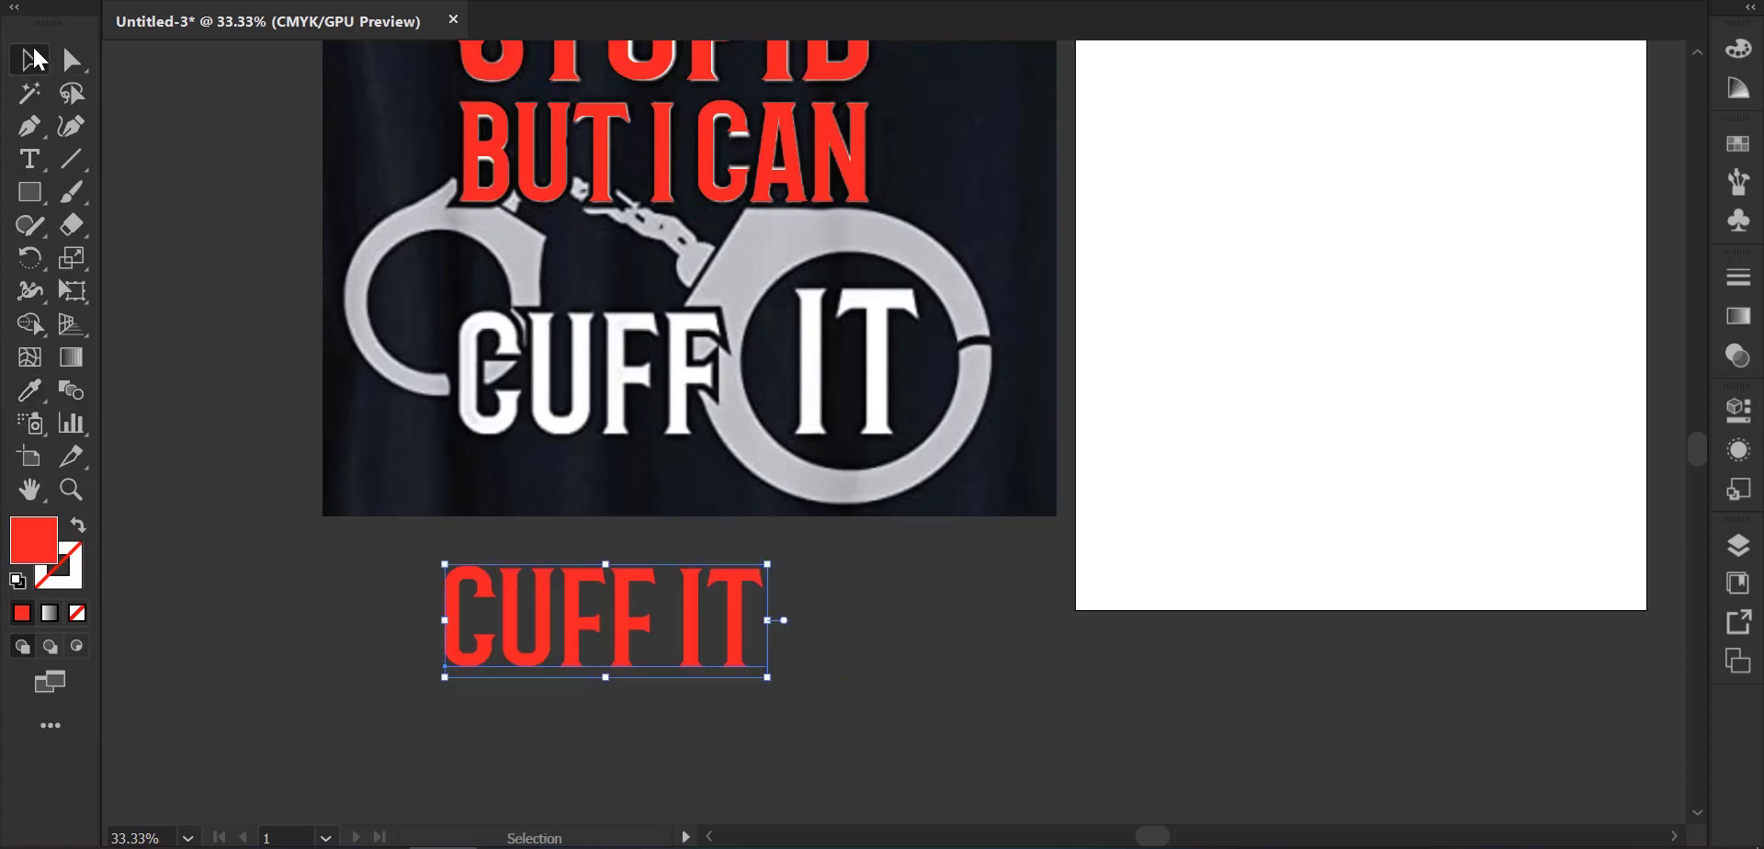
Move "CUFF IT" over the fourth reference line, then enlarge and stretch it to match the line's height and overall width.
left_click_drag(563, 627, 584, 384)
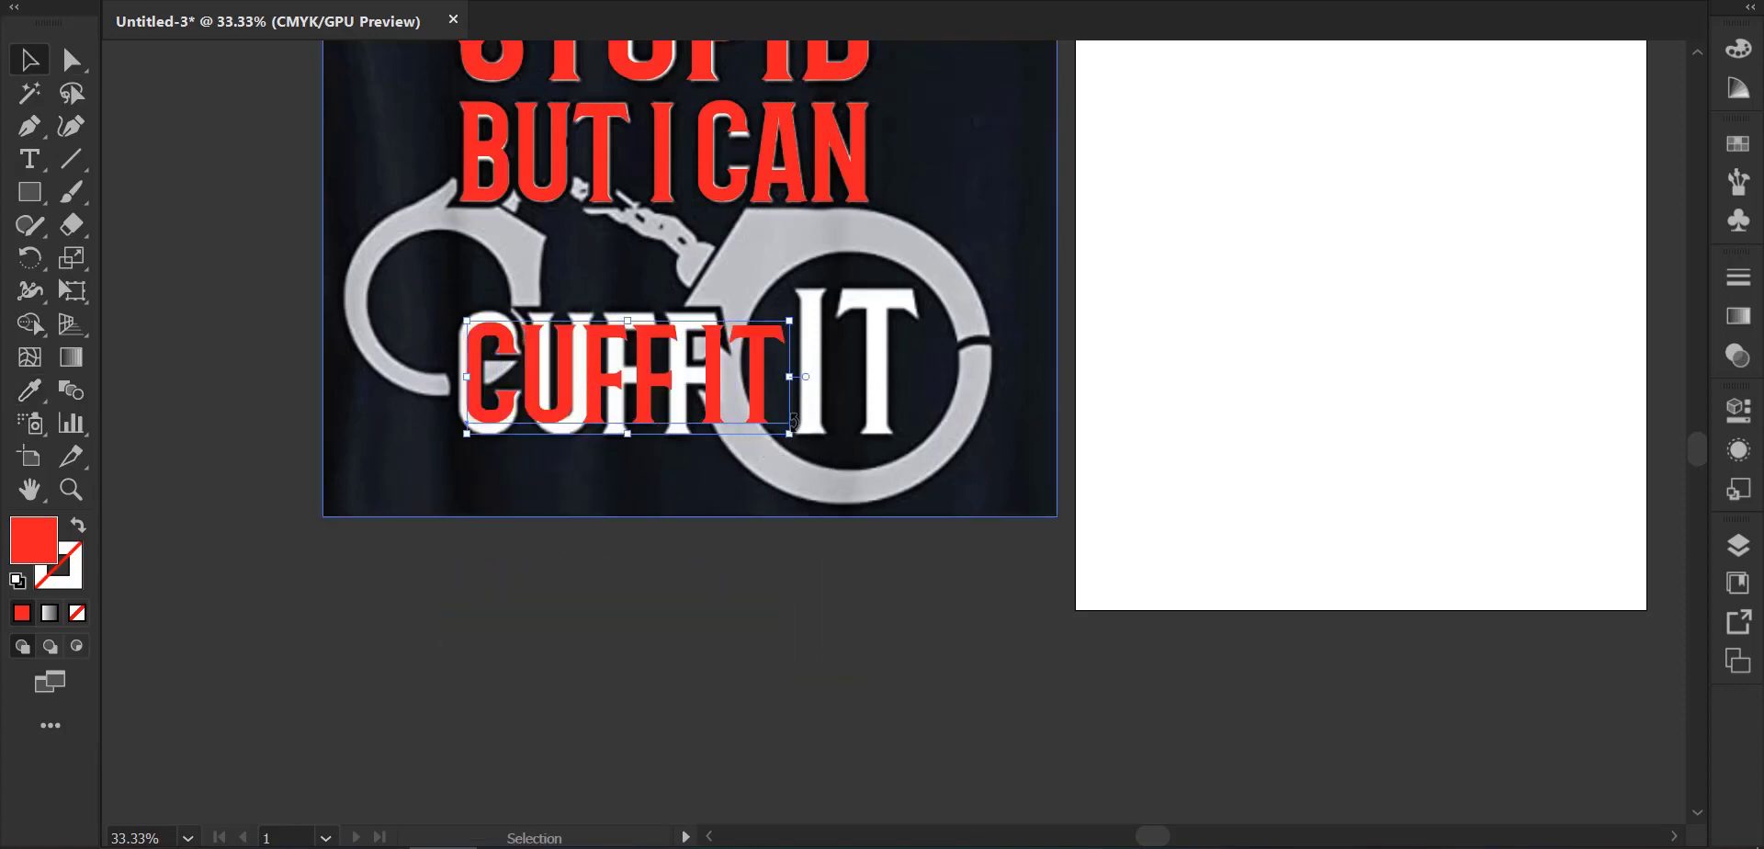
left_click_drag(788, 436, 846, 456)
left_click_drag(599, 390, 652, 398)
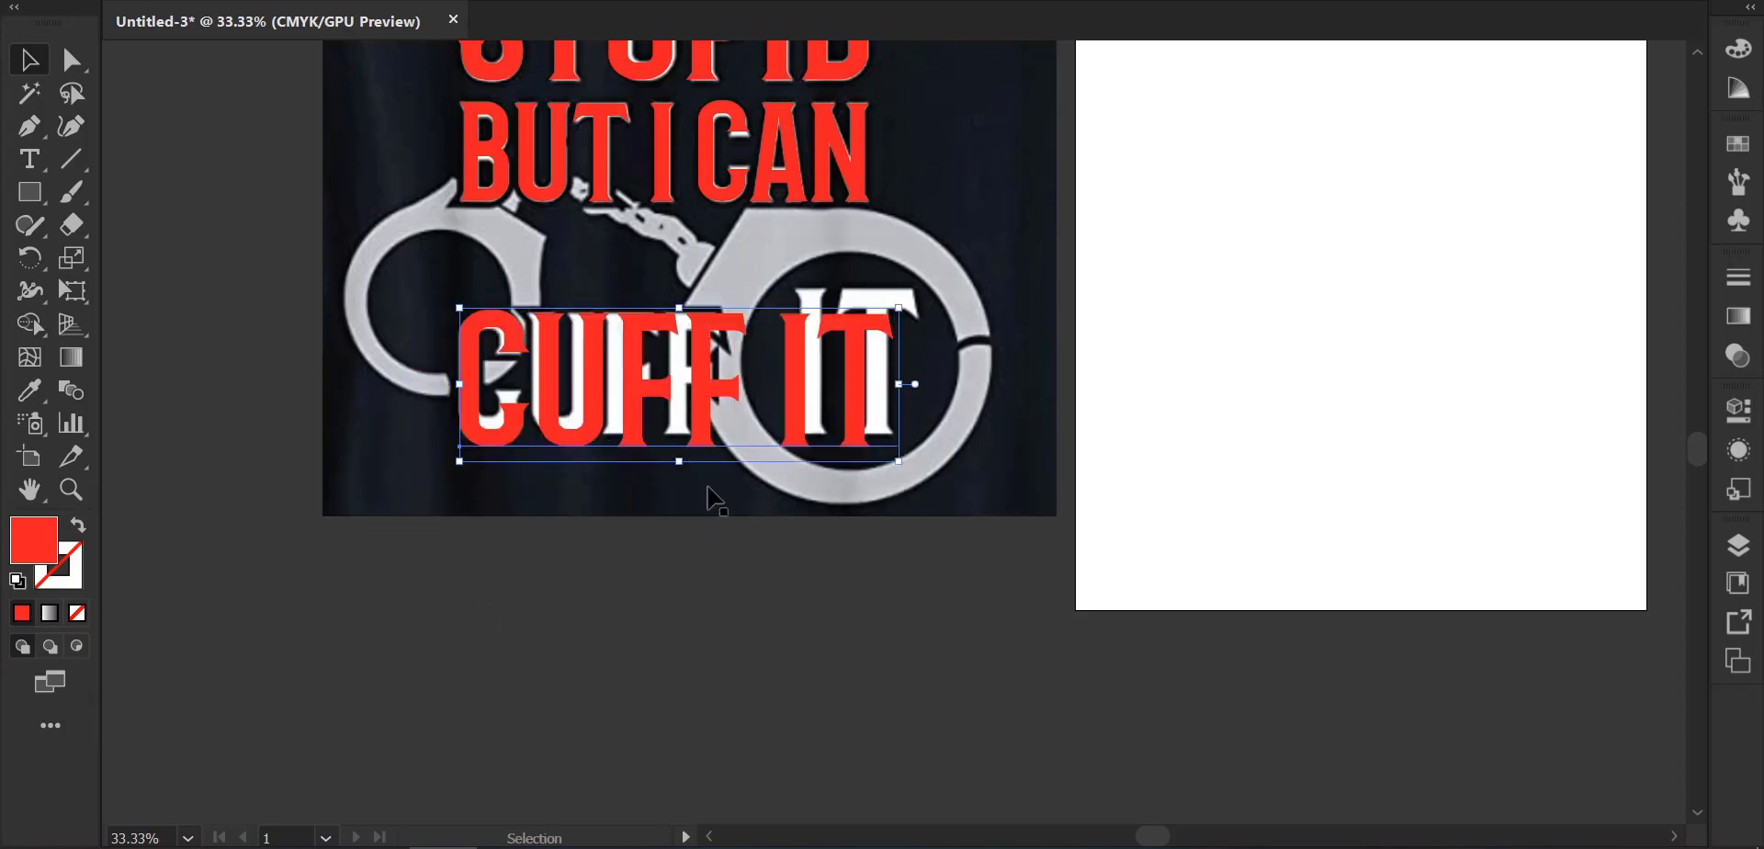
left_click_drag(684, 462, 684, 446)
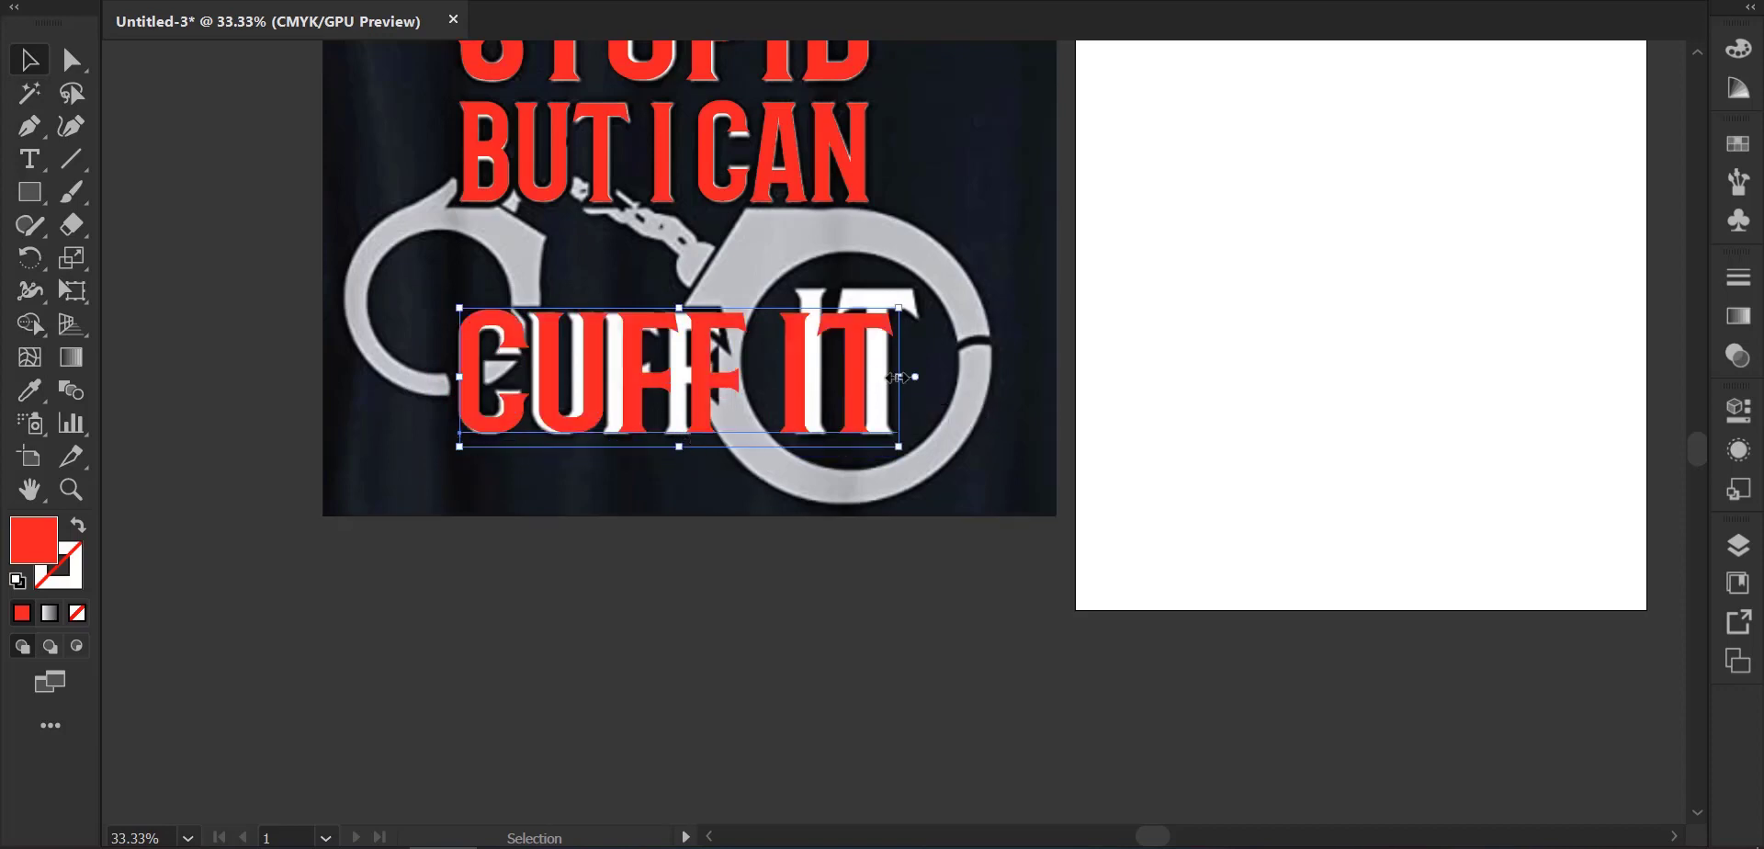
left_click_drag(899, 377, 919, 380)
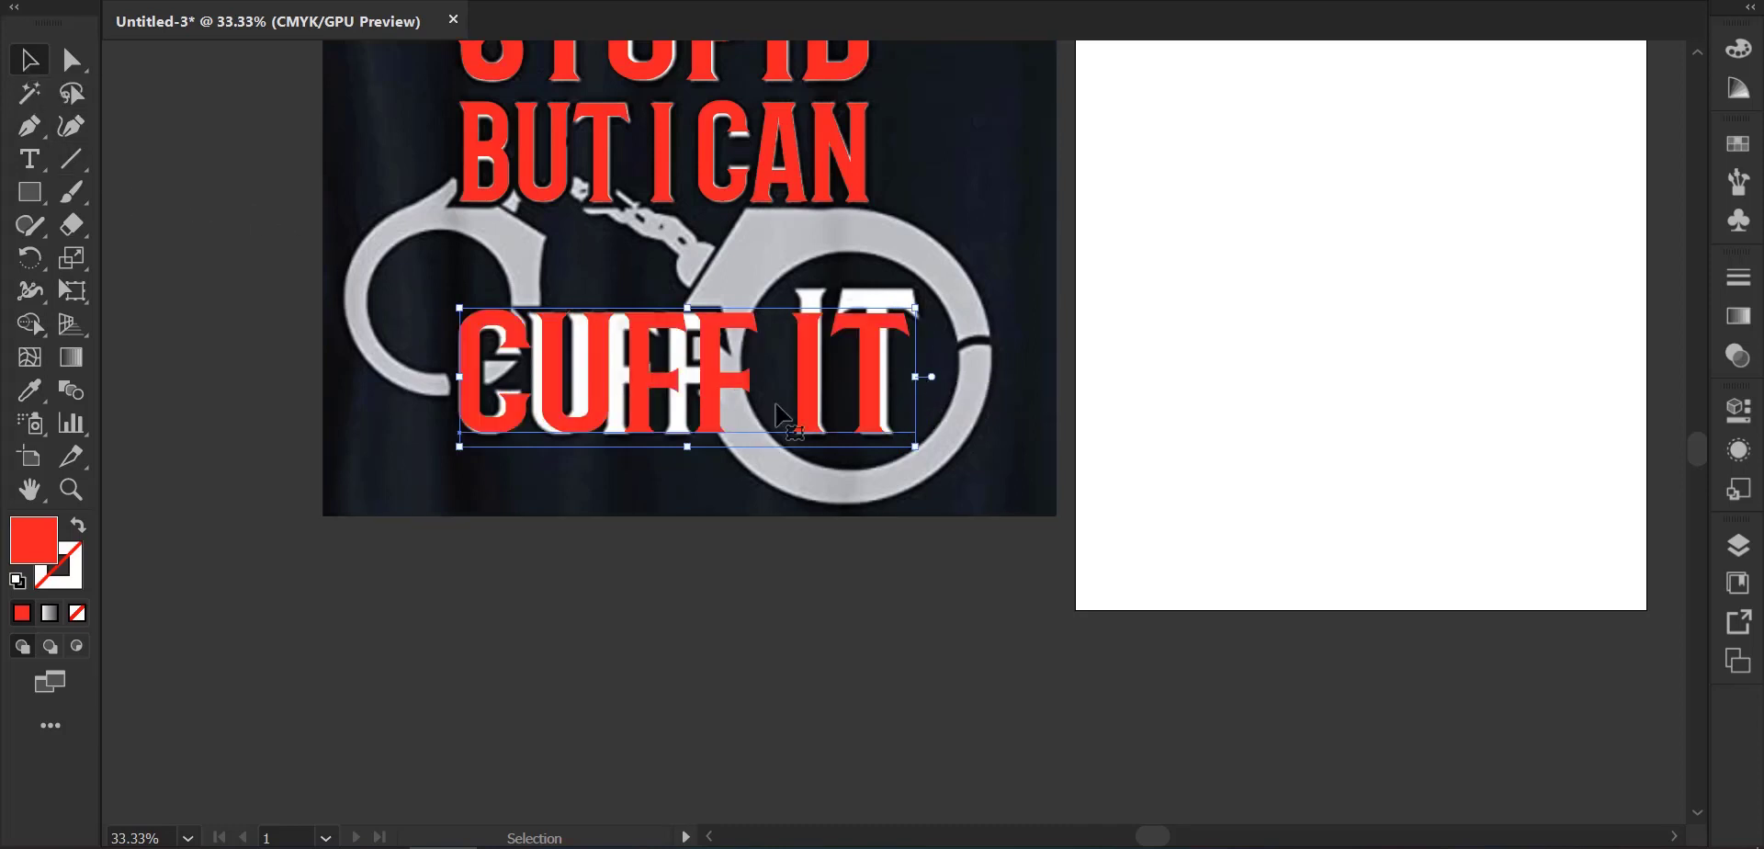
Remove "IT" from the "CUFF IT" text and narrow the remaining "CUFF" to match the reference word's width.
left_click(30, 156)
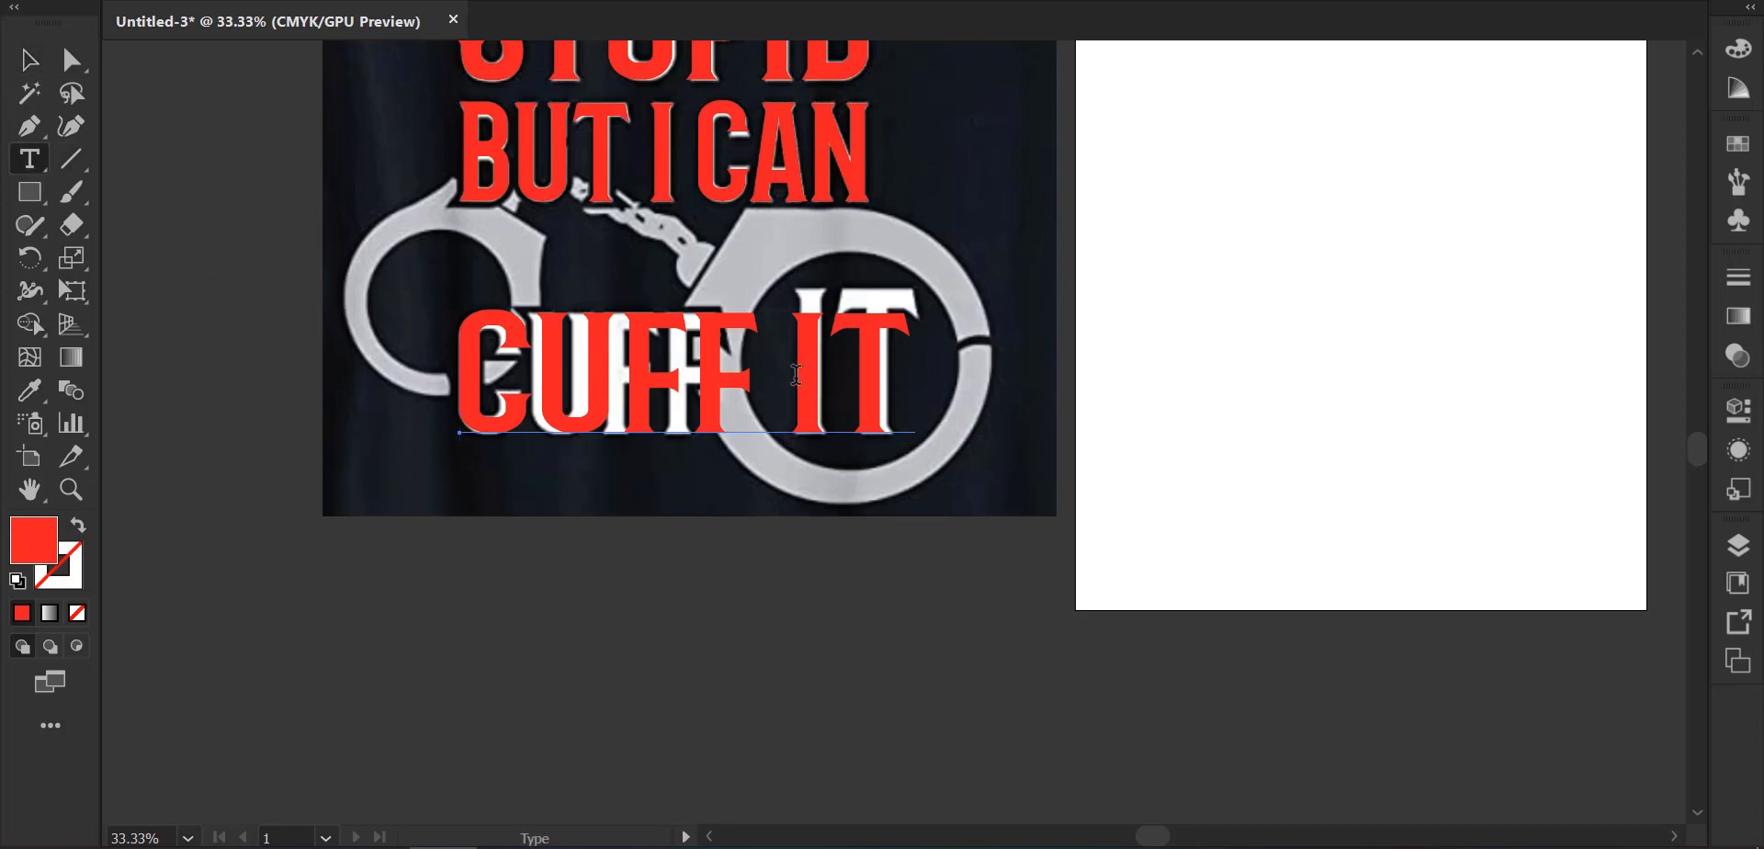
left_click_drag(796, 374, 956, 394)
key("Left")
key("Left")
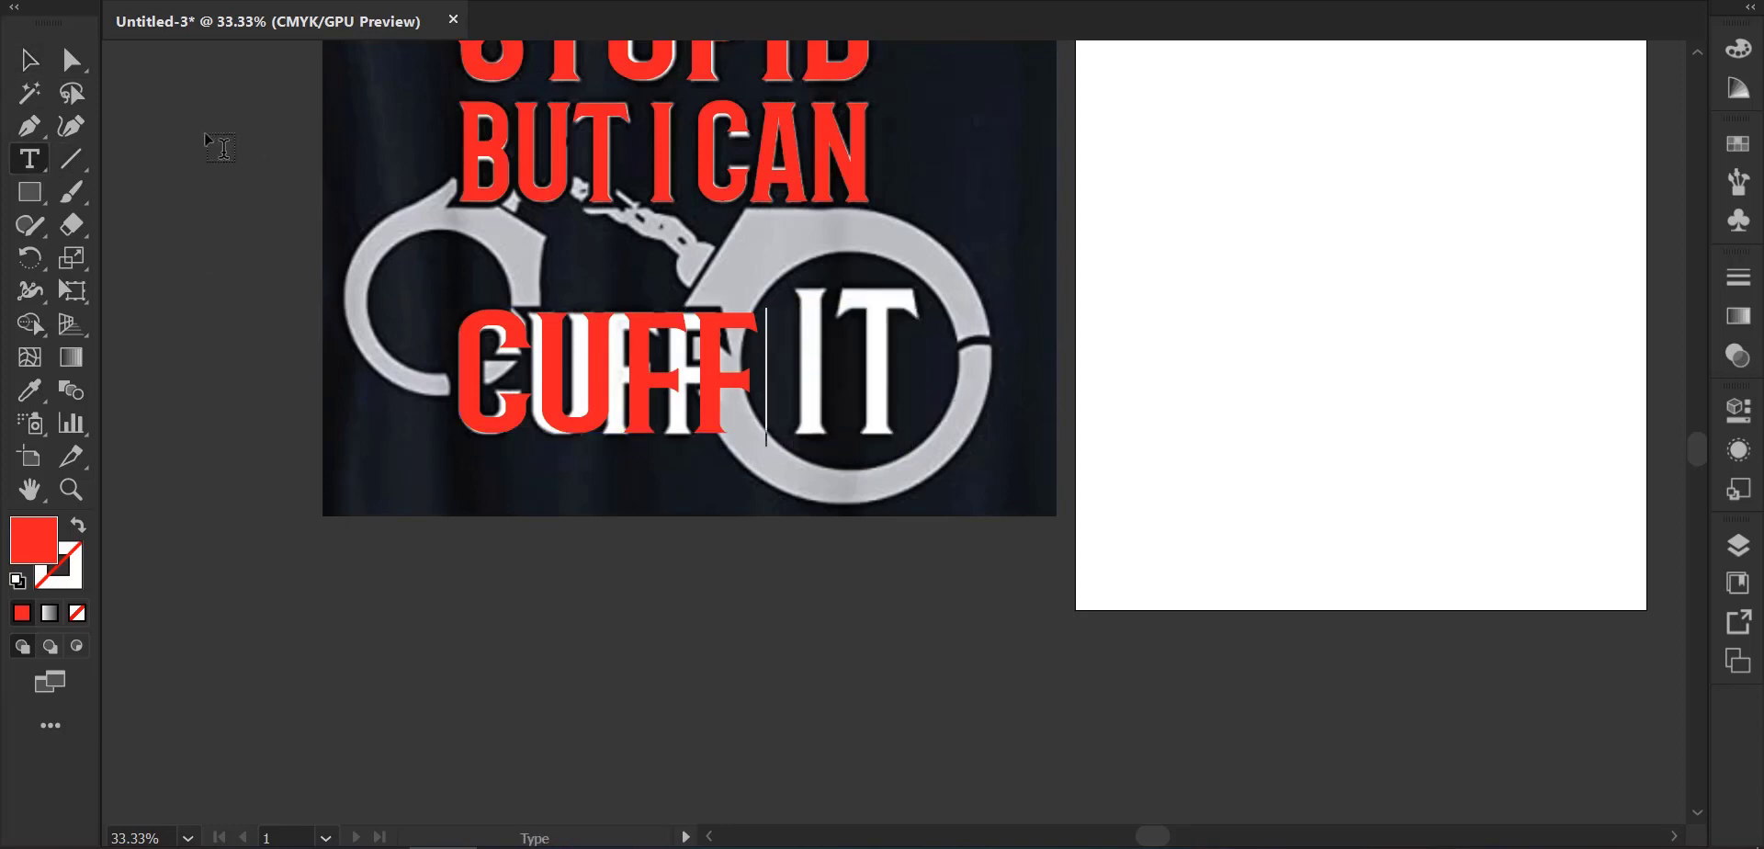
left_click(30, 58)
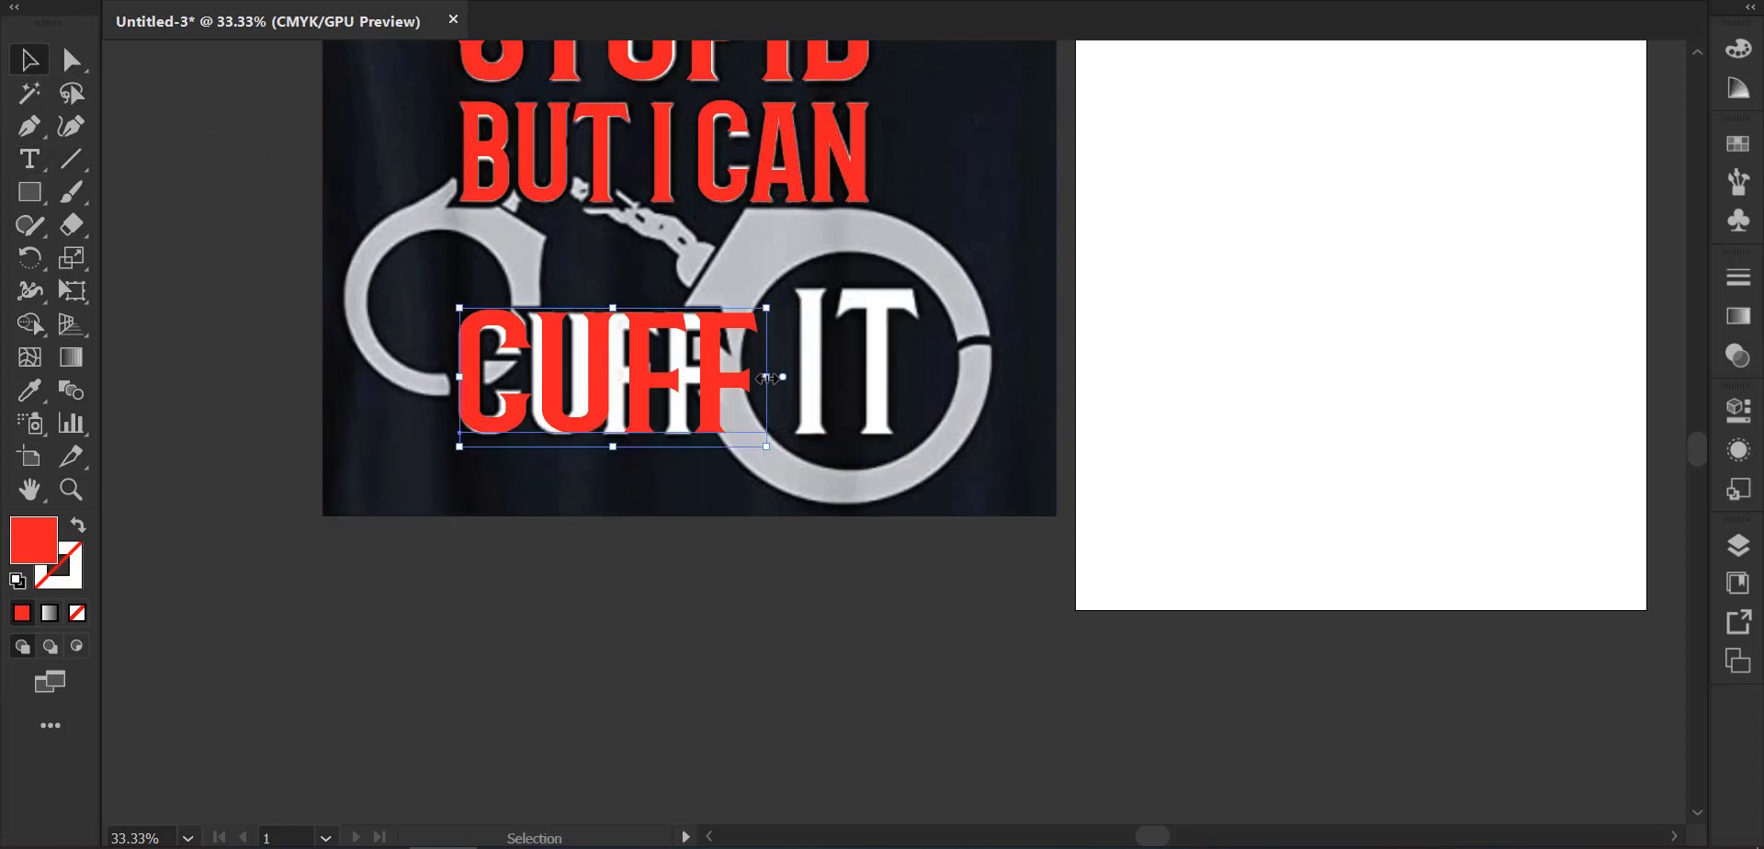
left_click_drag(768, 378, 726, 377)
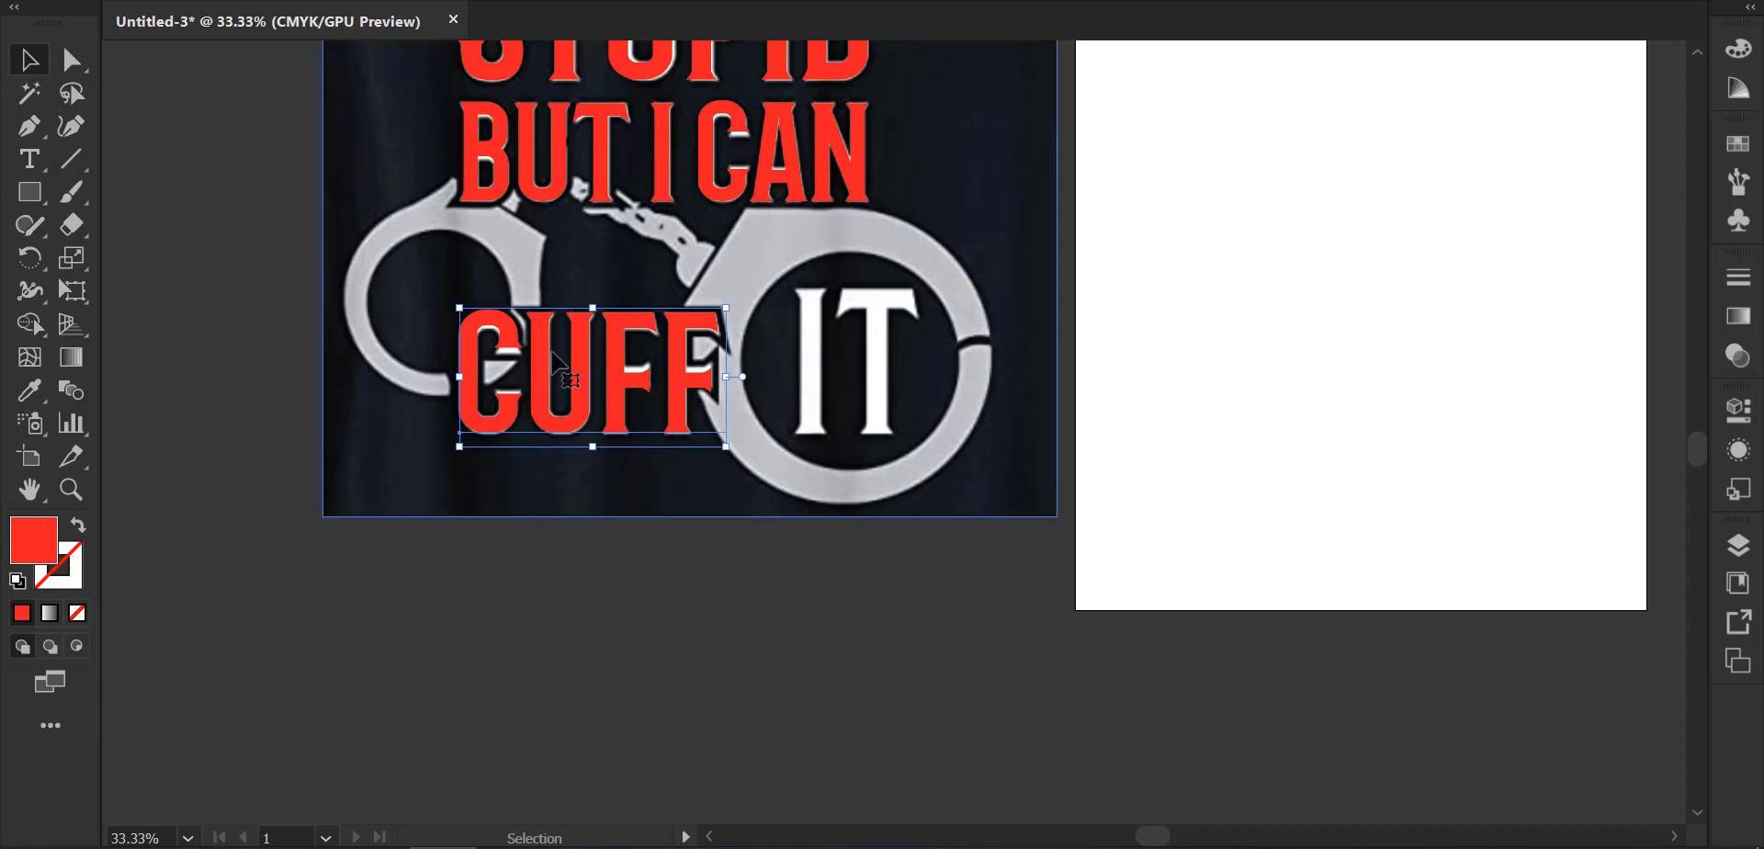
Add the separate text "IT" below the reference image and apply the style of "CUFF" with the Eyedropper.
key("t")
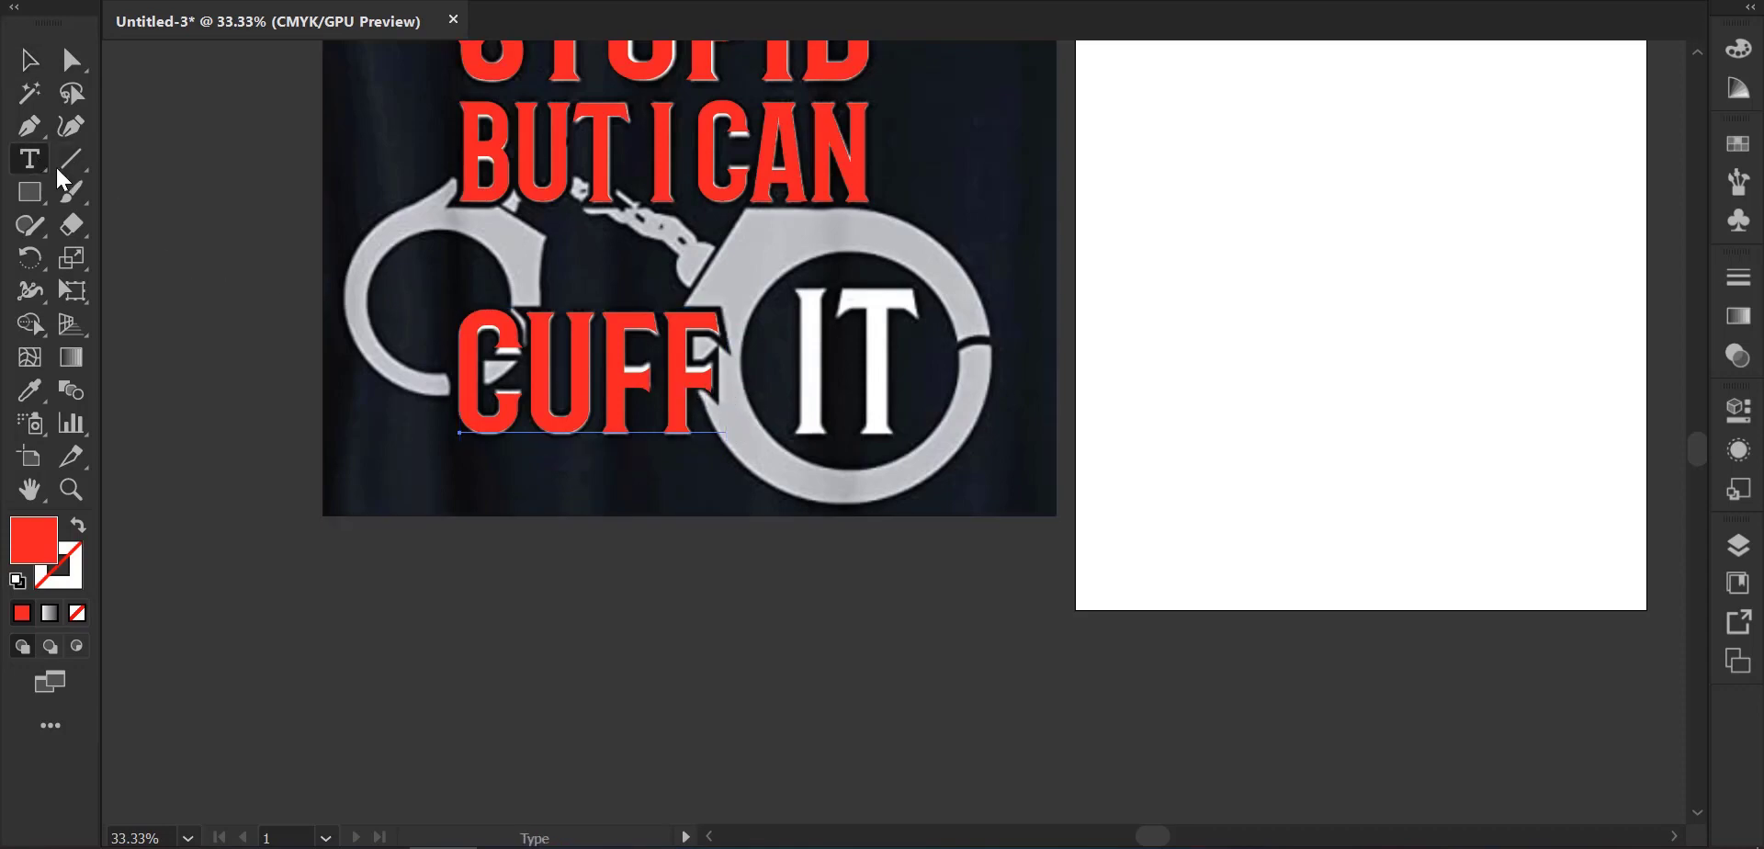
left_click(781, 640)
type("IT")
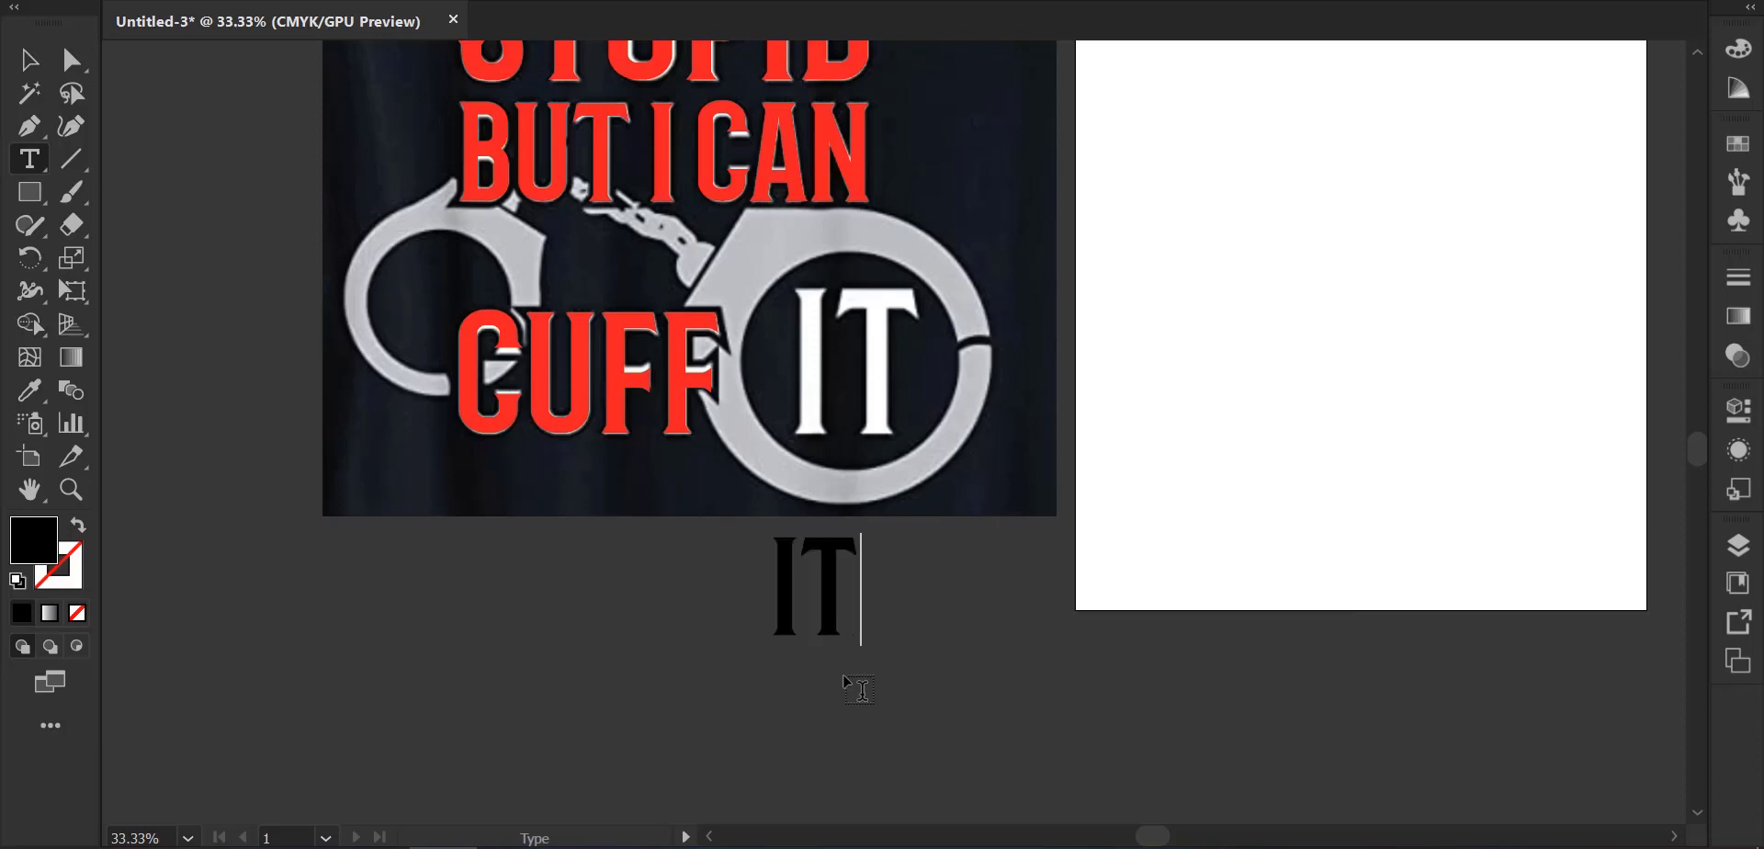
left_click(25, 69)
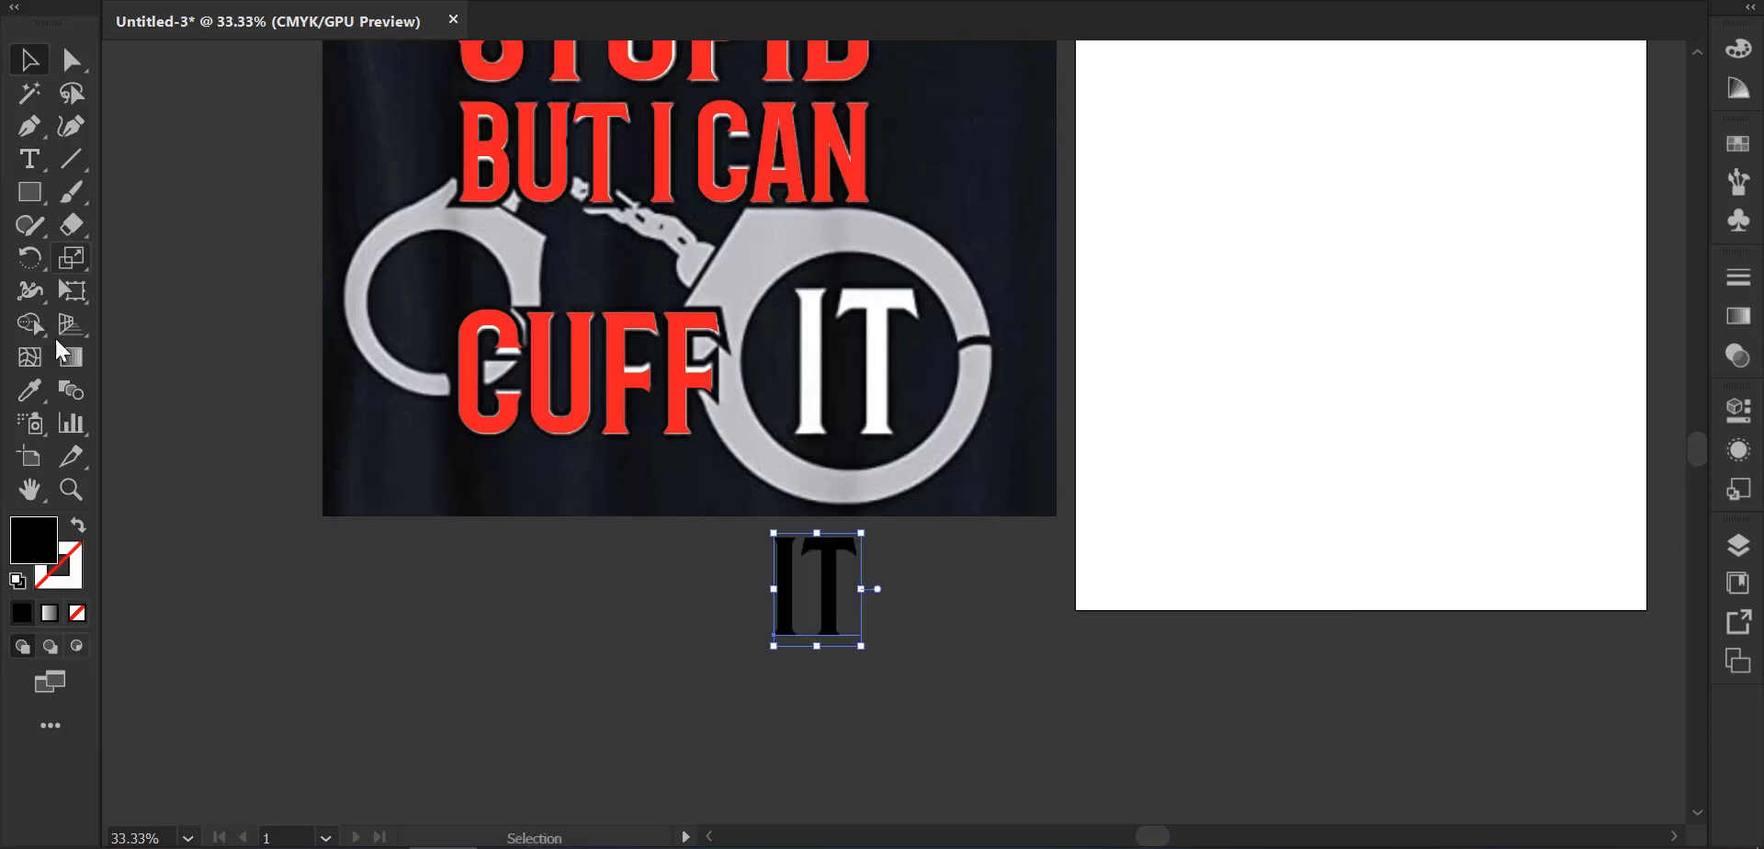
left_click(44, 395)
left_click(552, 411)
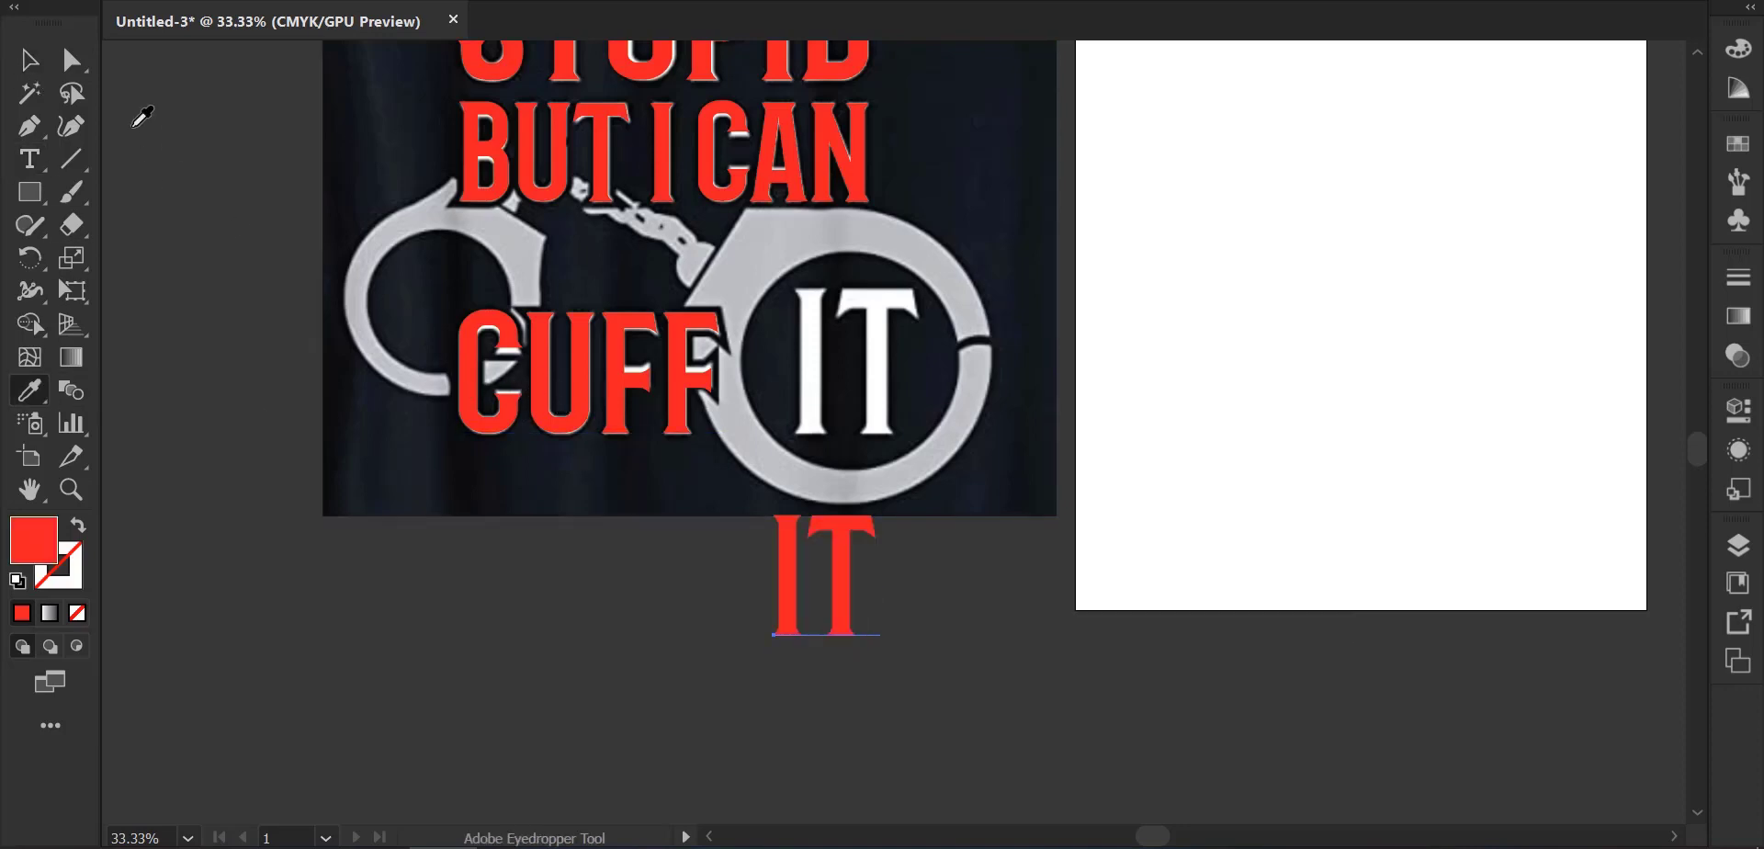
left_click(35, 62)
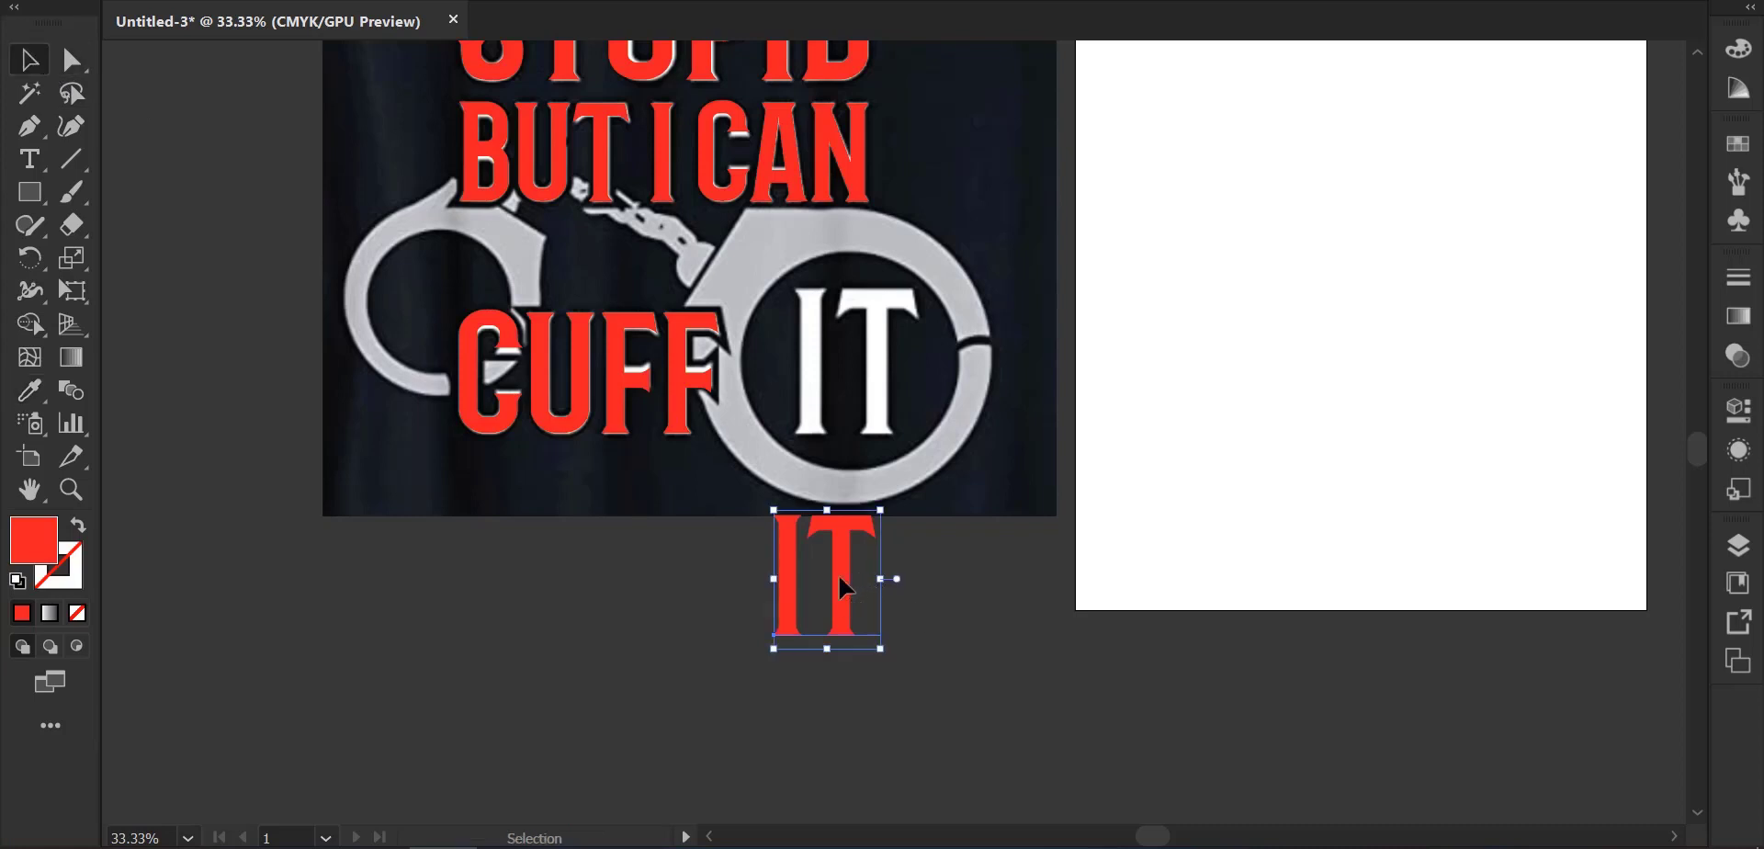
Move "IT" over the reference word inside the larger handcuff ring and stretch it to match the word's height and width.
left_click_drag(844, 585, 924, 379)
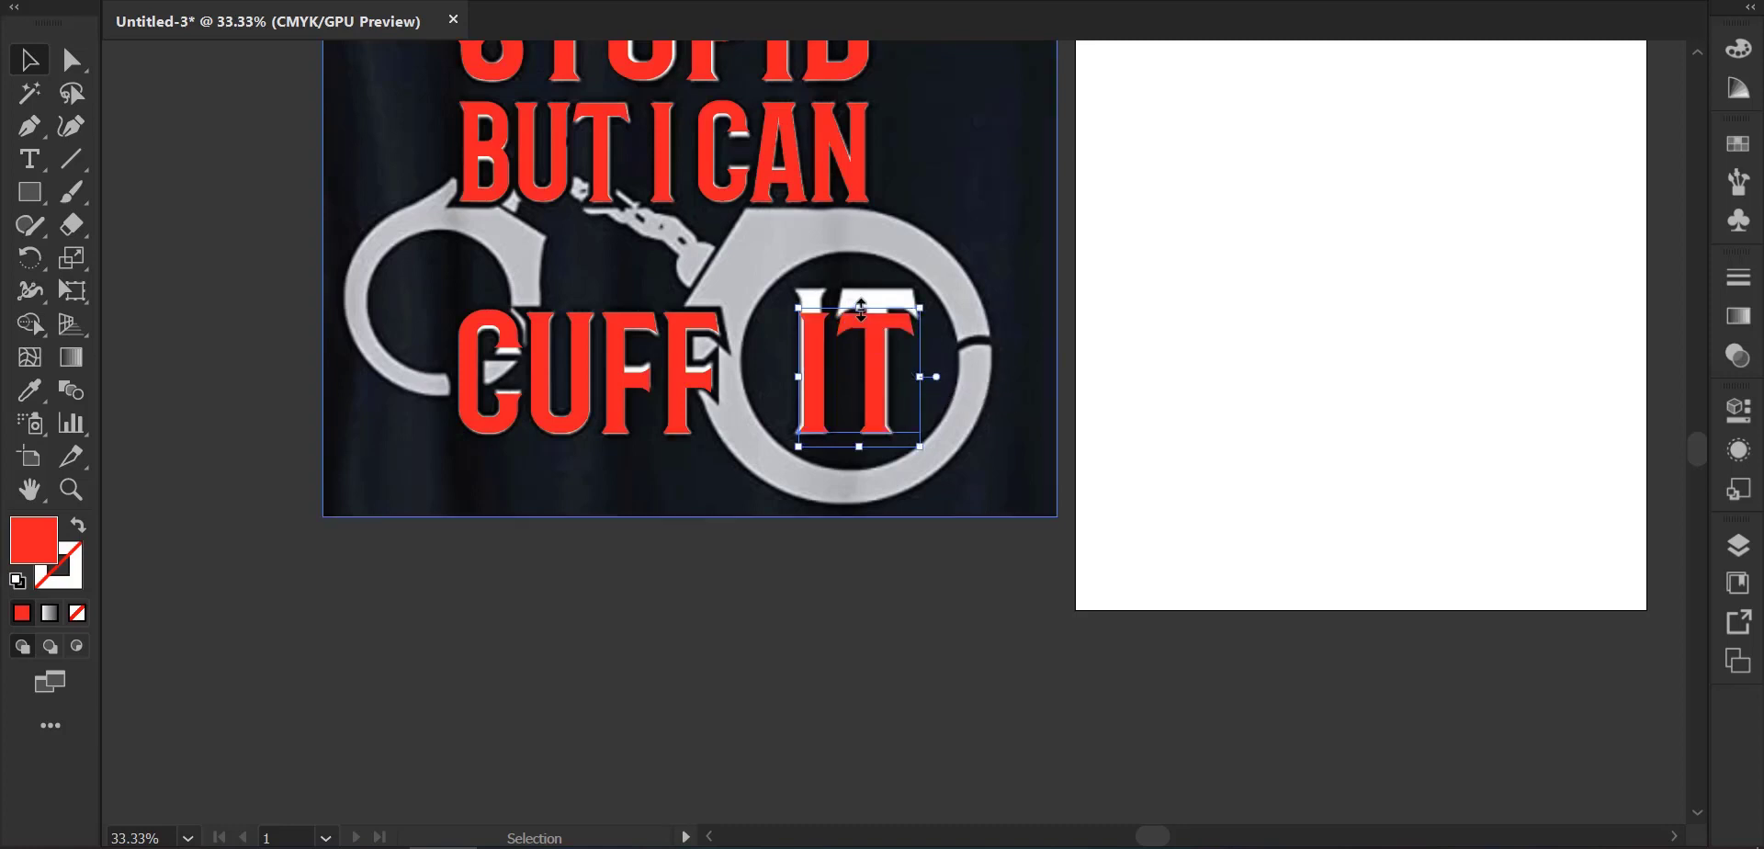
left_click_drag(859, 308, 859, 284)
left_click_drag(798, 363, 794, 364)
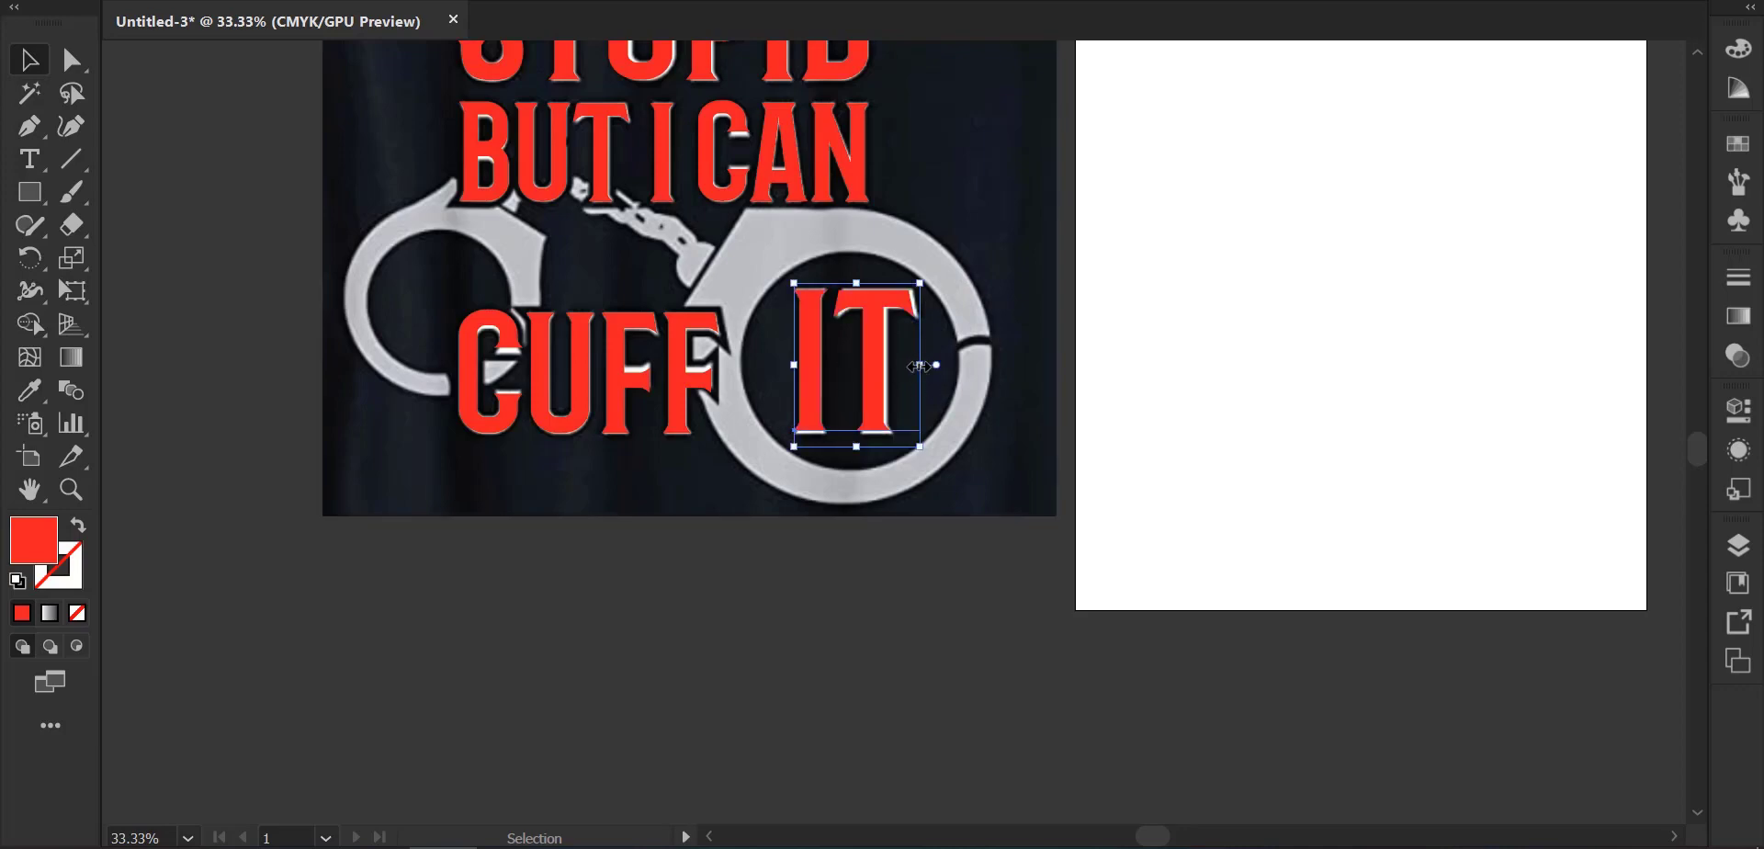
left_click_drag(918, 365, 923, 365)
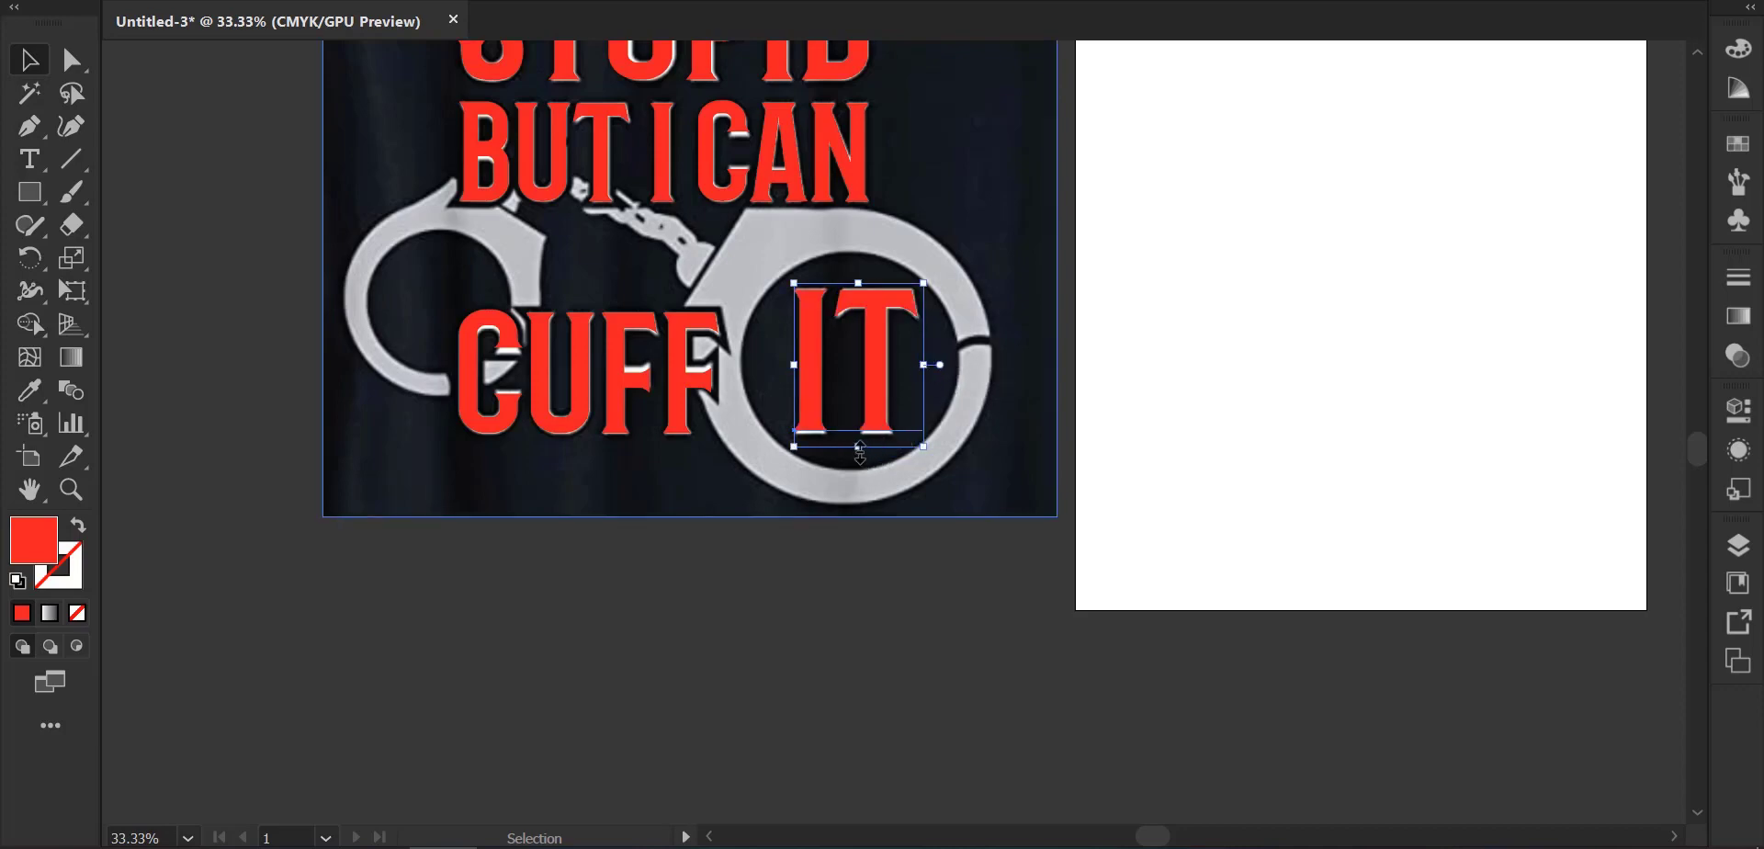
left_click_drag(859, 447, 859, 451)
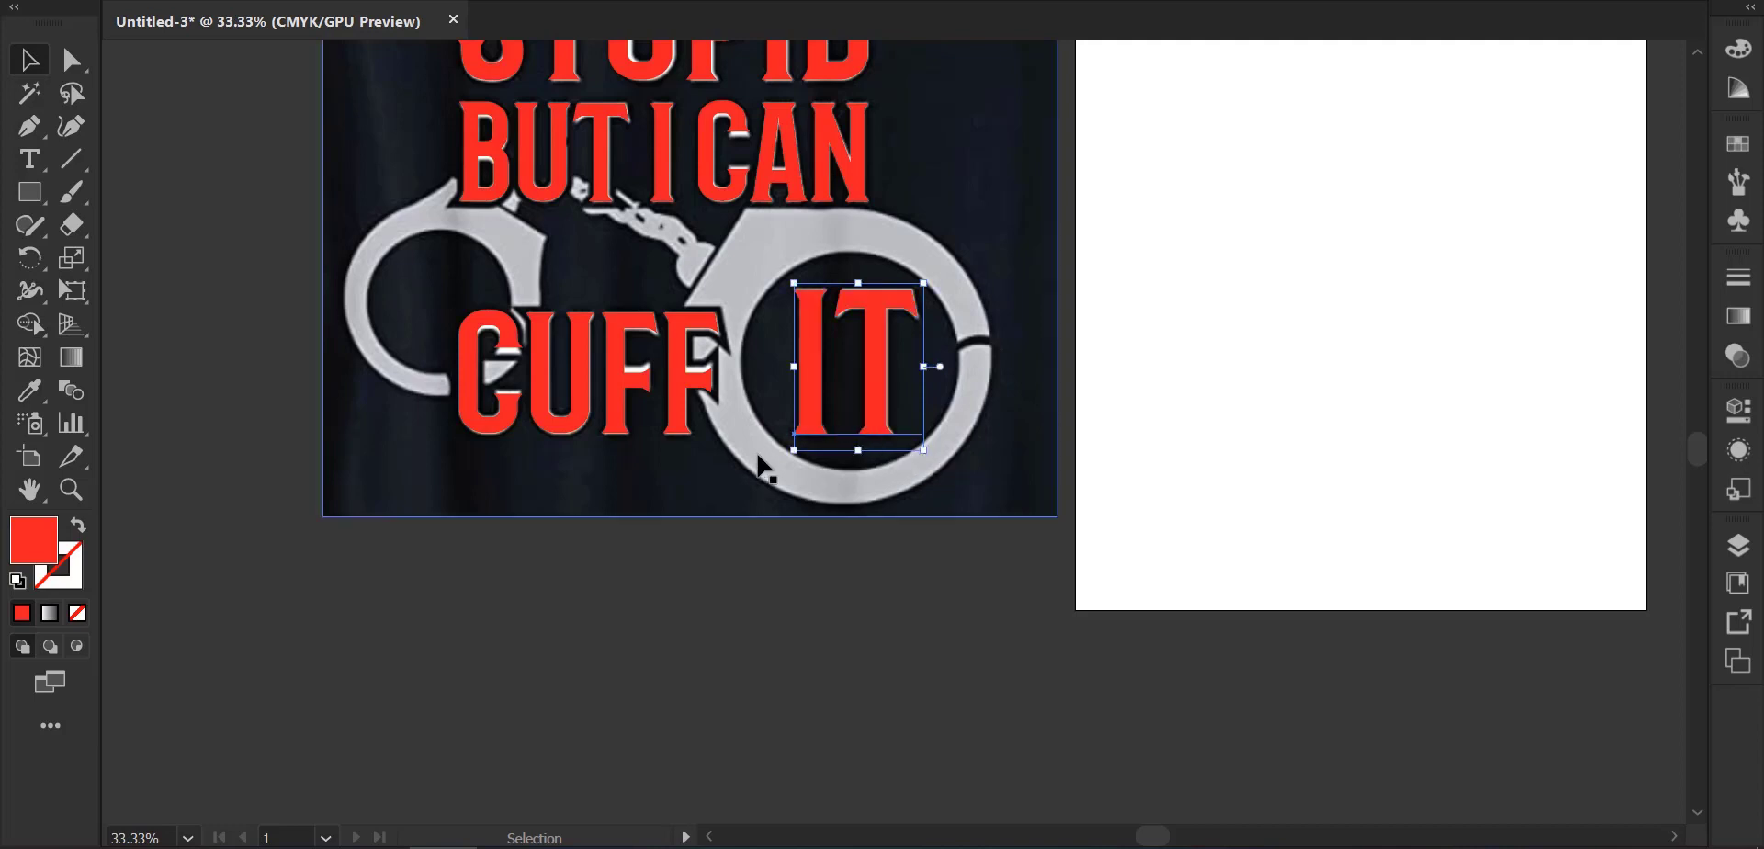
Deselect the "IT" text and set the fill to None.
left_click(200, 287)
left_click(160, 3)
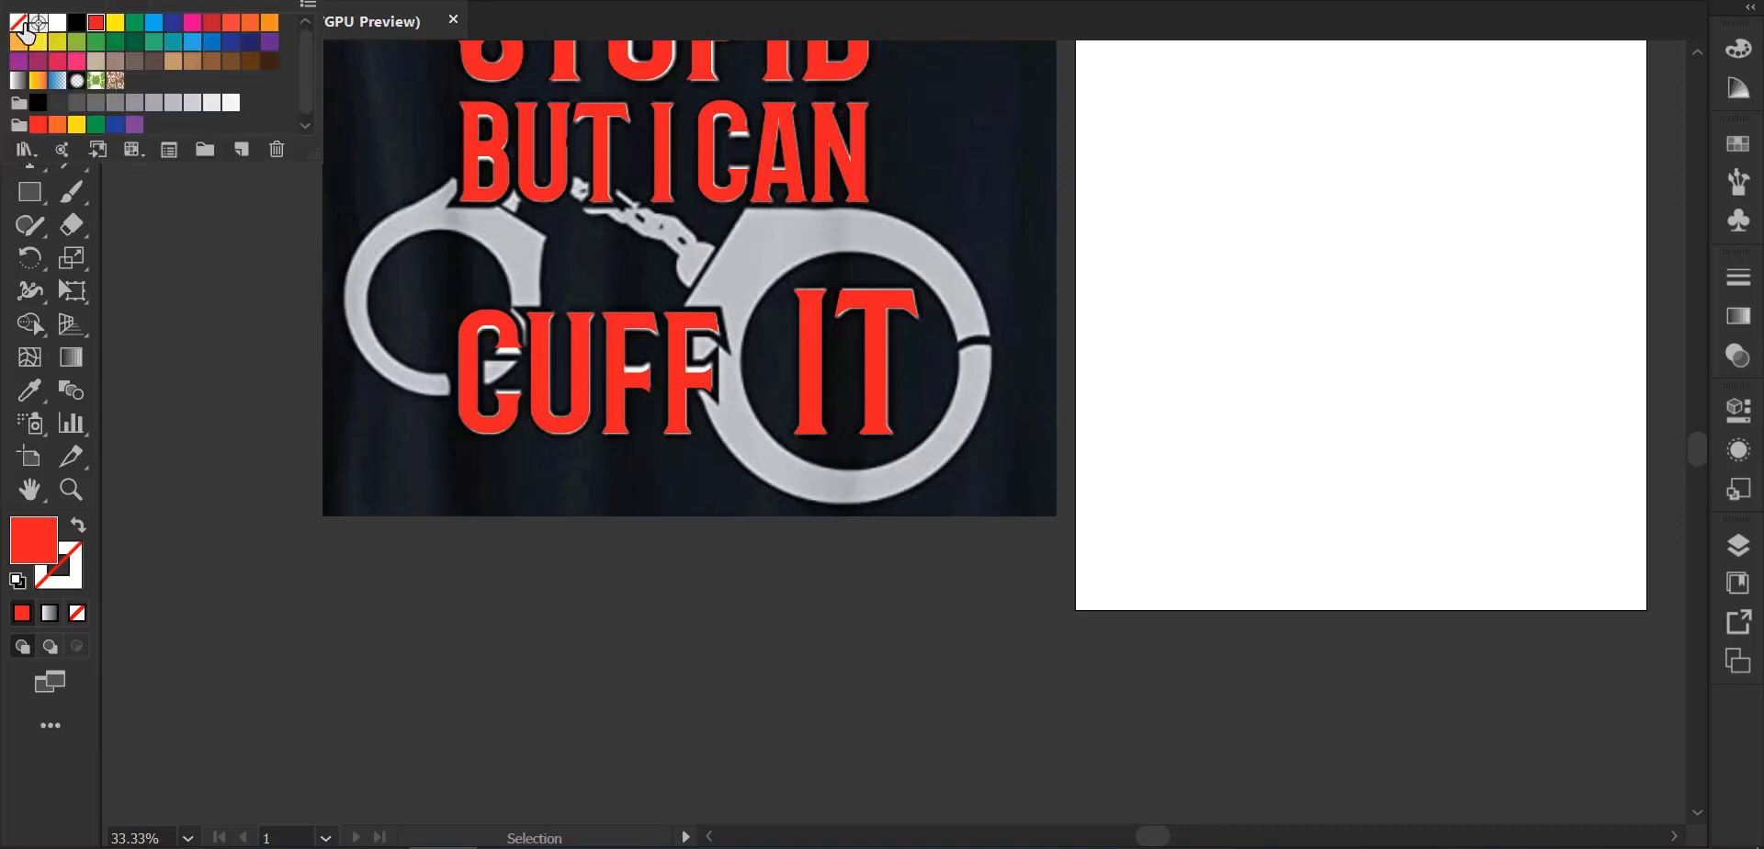
left_click(18, 21)
key("Escape")
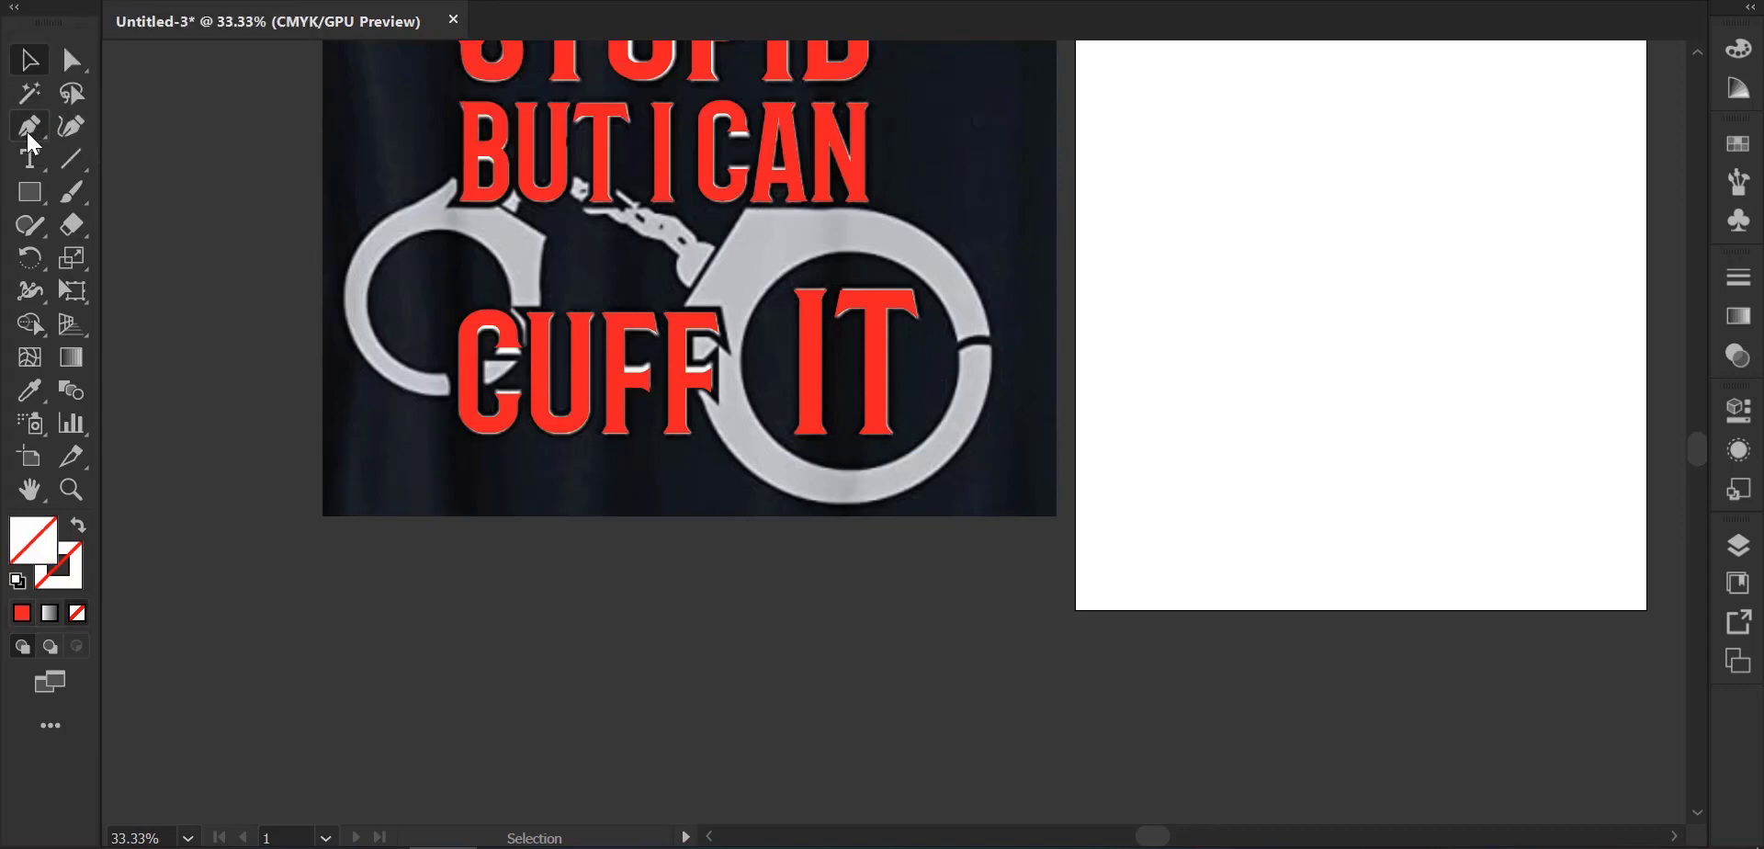
Trace the larger handcuff ring with the Pen tool from its pointed corner along the outer edge and across the upper side of the gap.
left_click(29, 133)
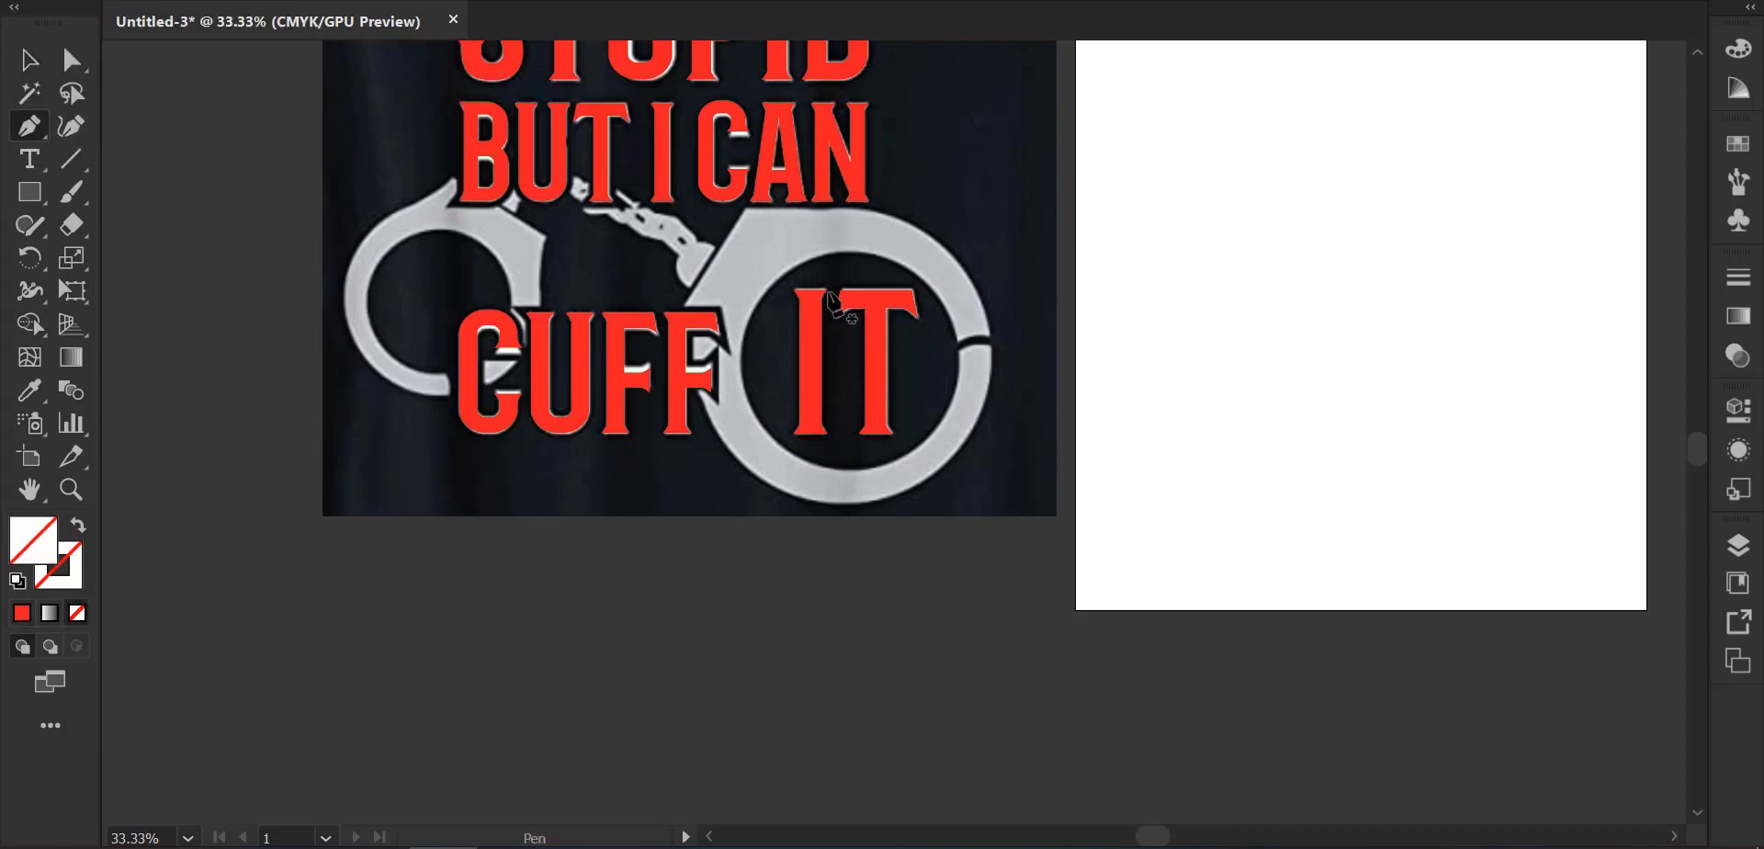
scroll(831, 304, "up", 2)
scroll(630, 327, "up", 2)
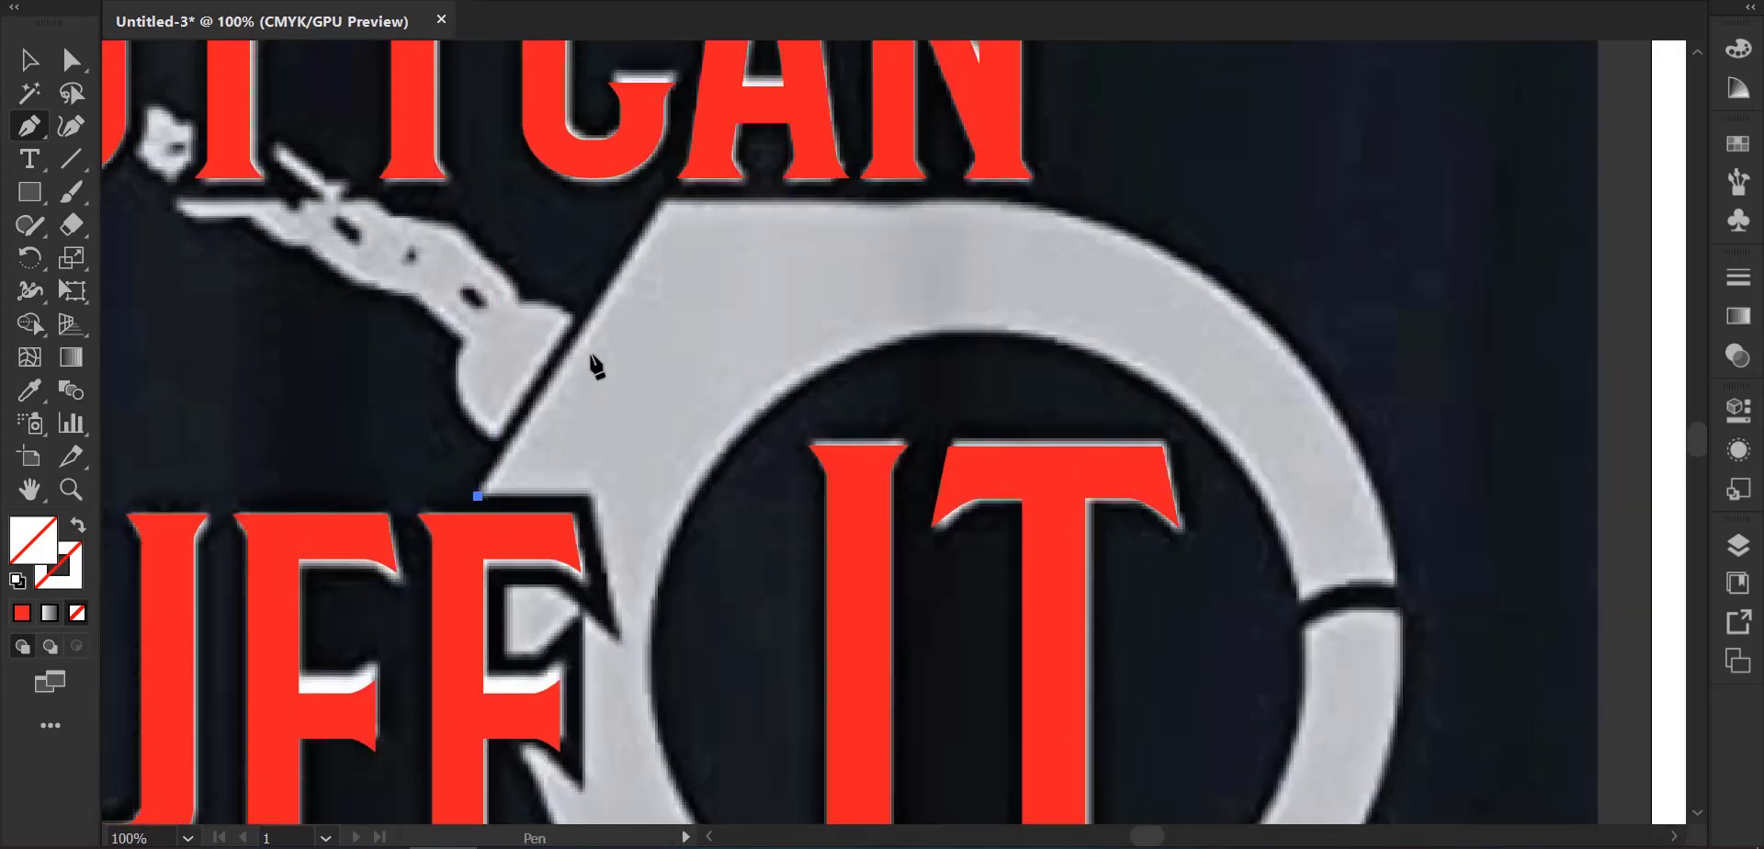
left_click(662, 201)
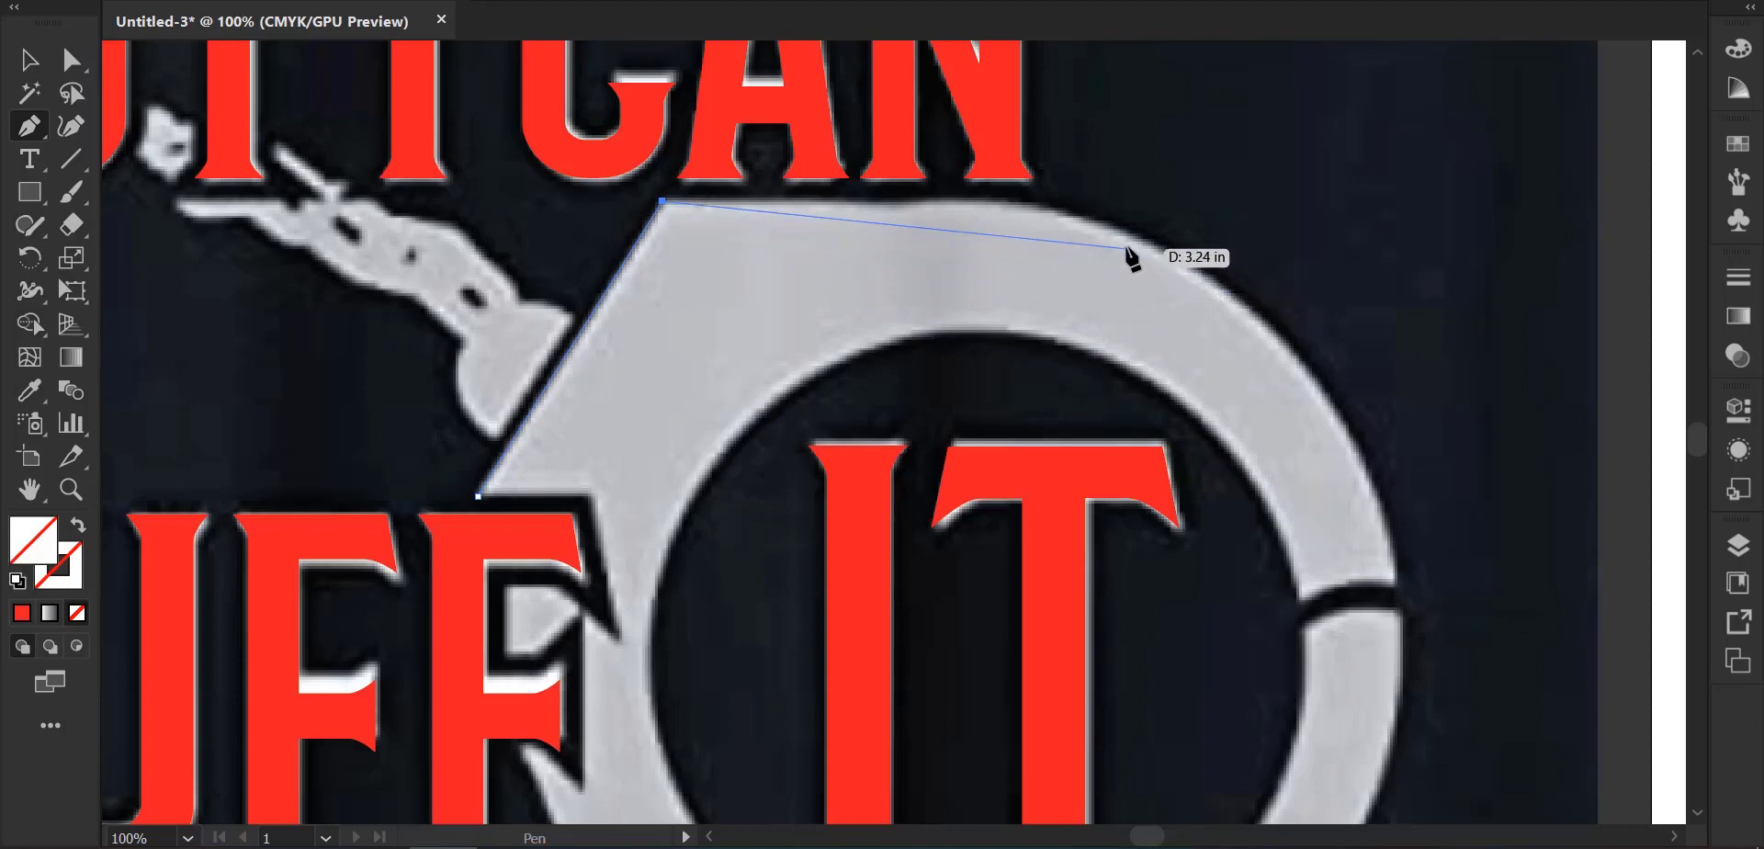
left_click(904, 204)
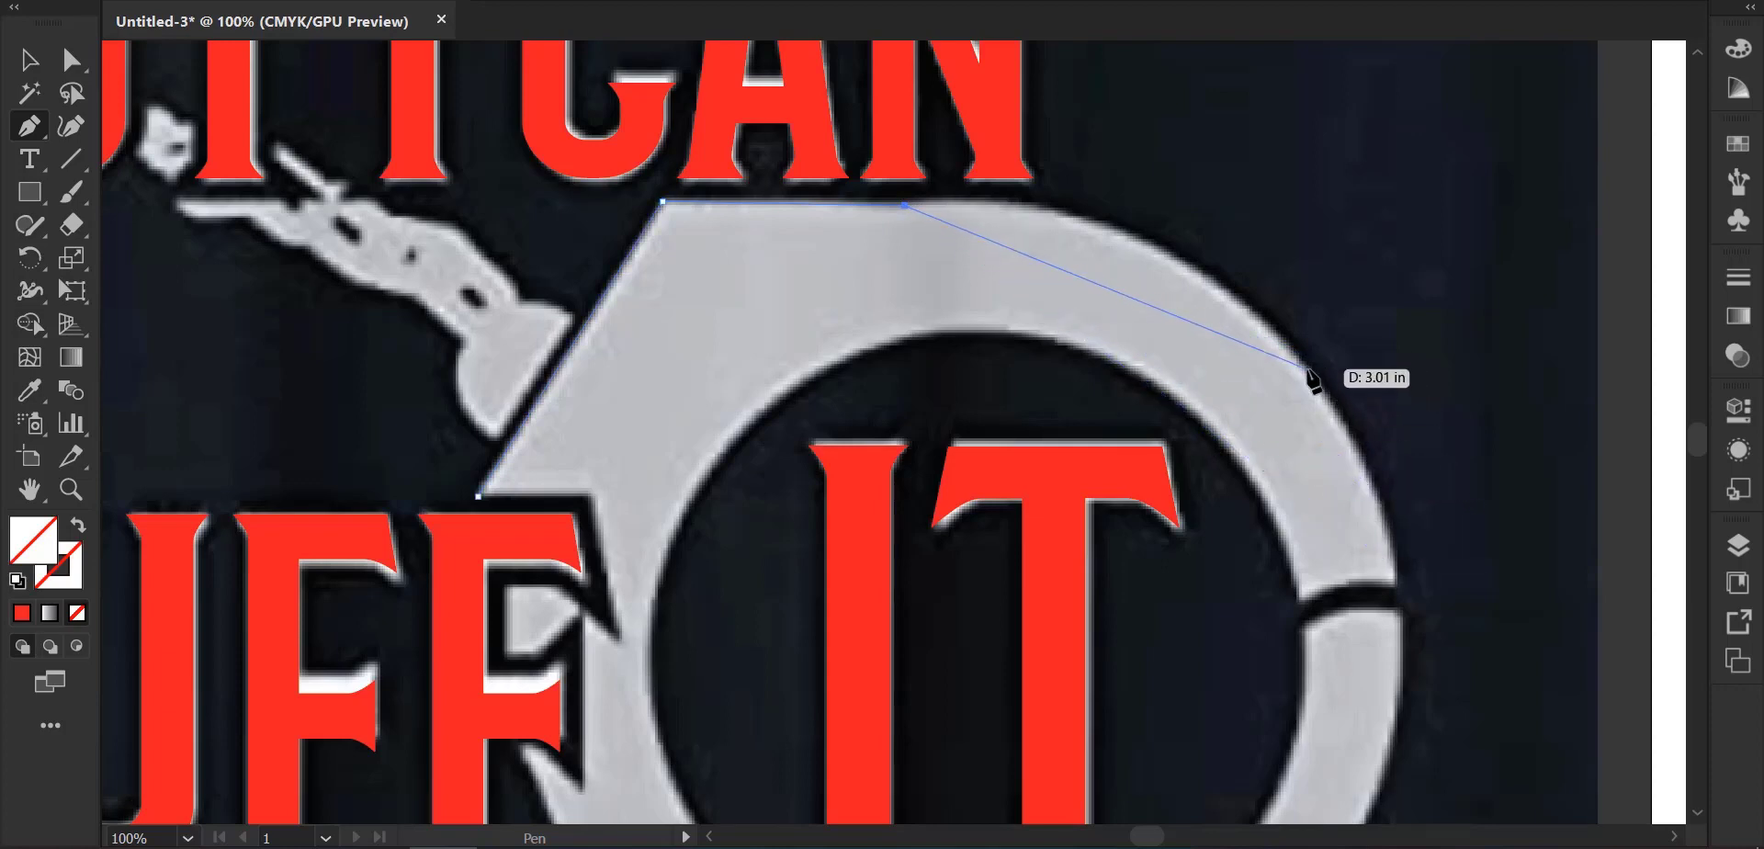
left_click_drag(1308, 369, 1412, 522)
key("alt")
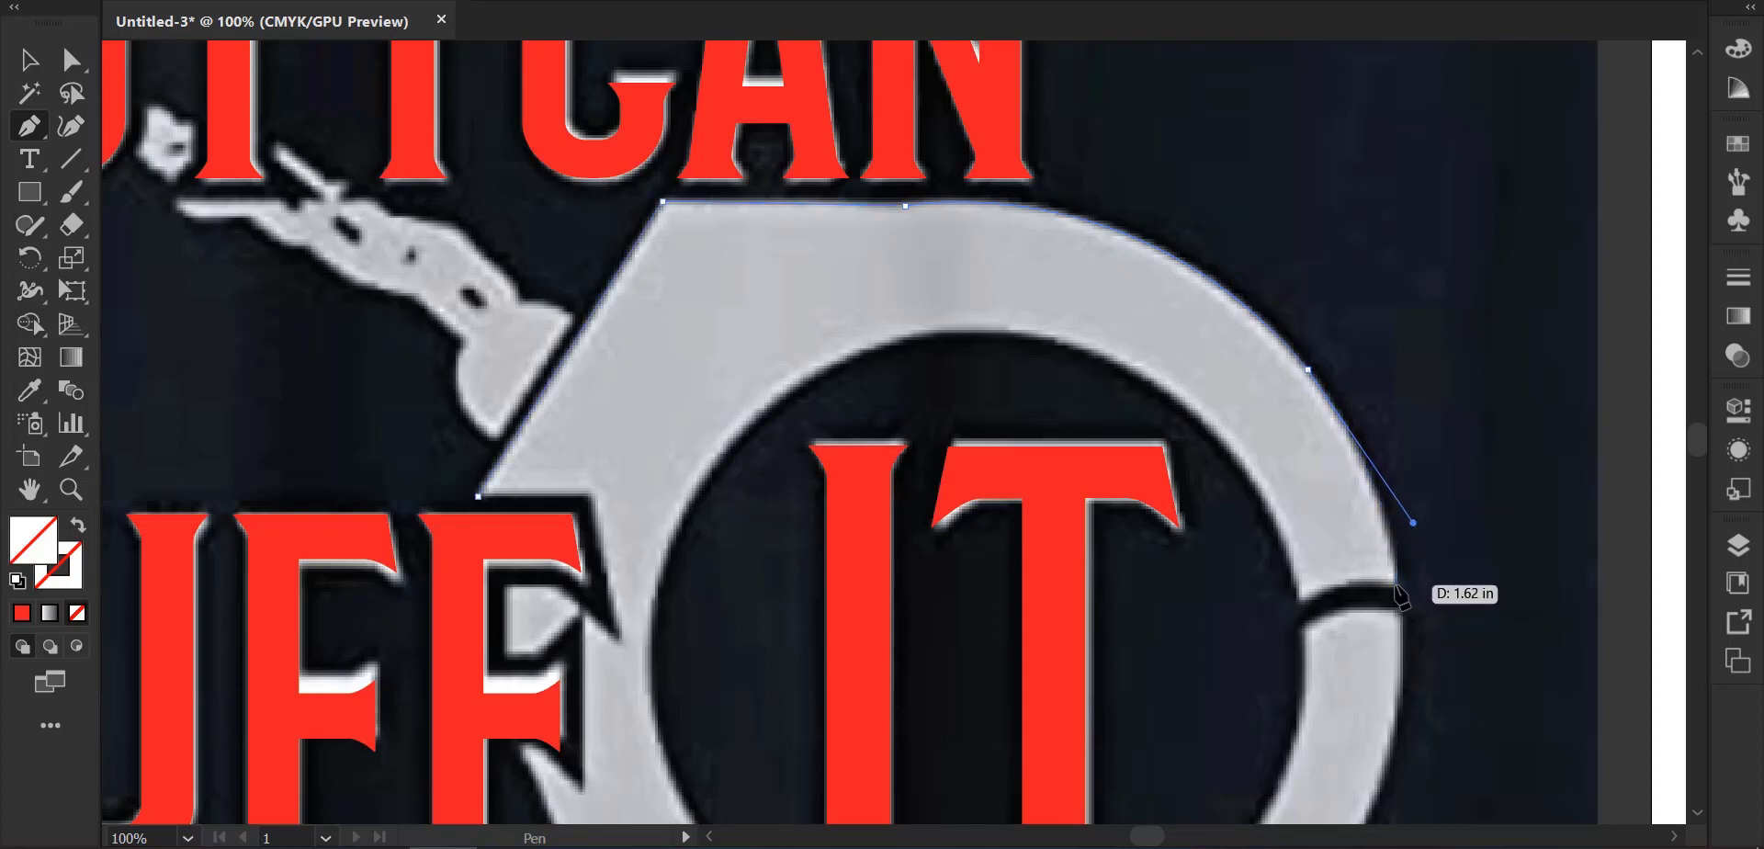
left_click(1395, 584)
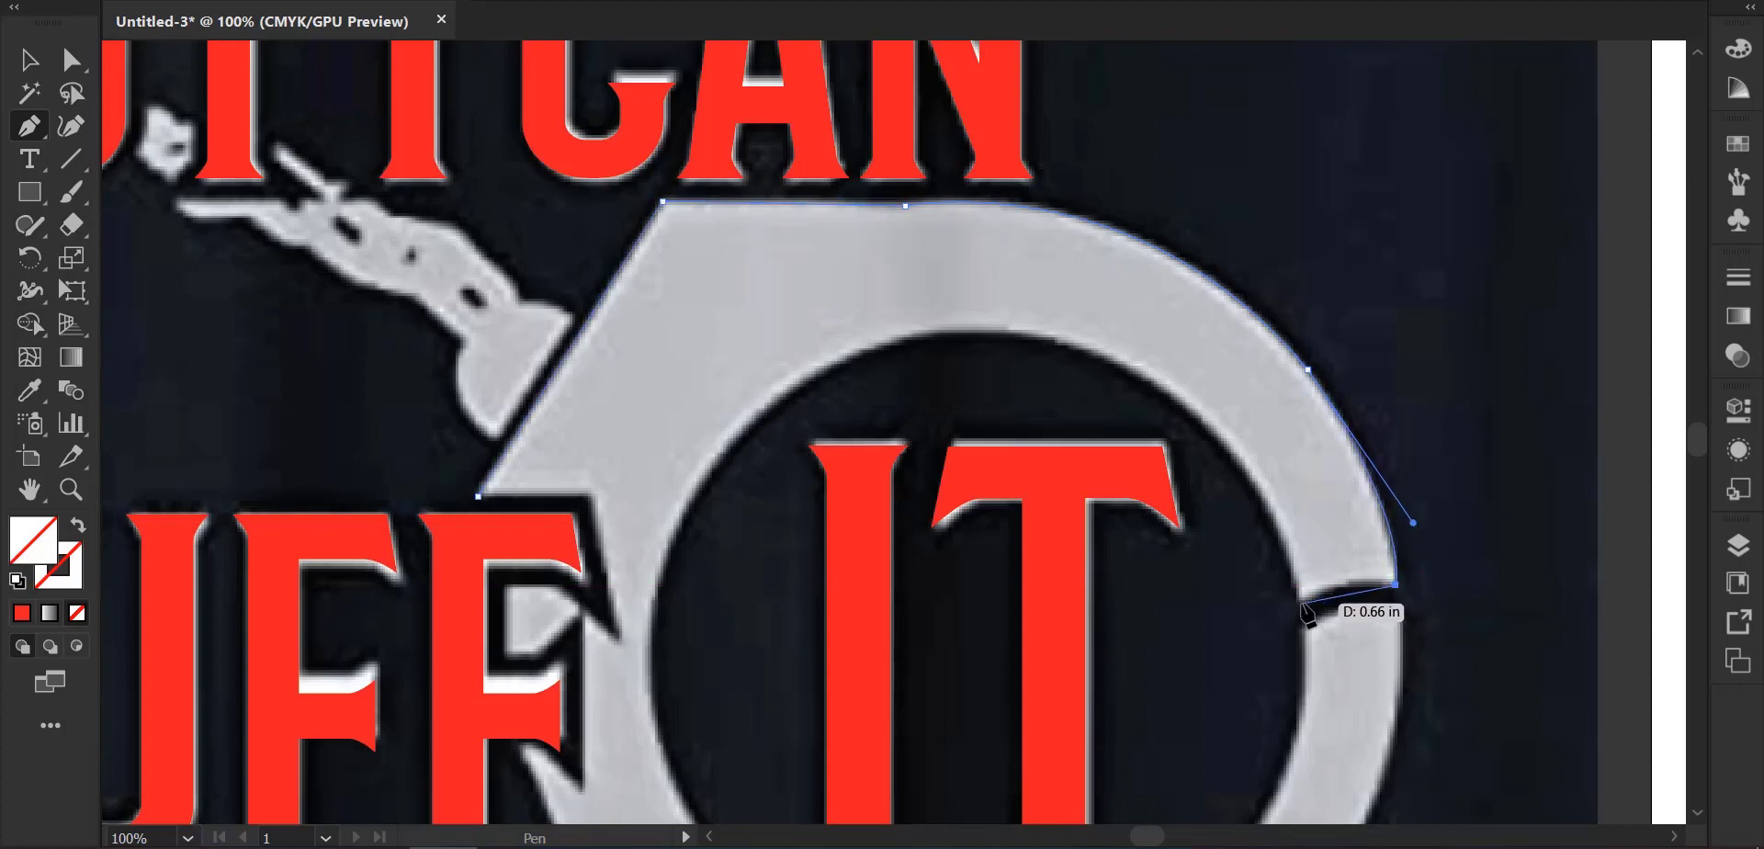
left_click_drag(1301, 602, 1285, 617)
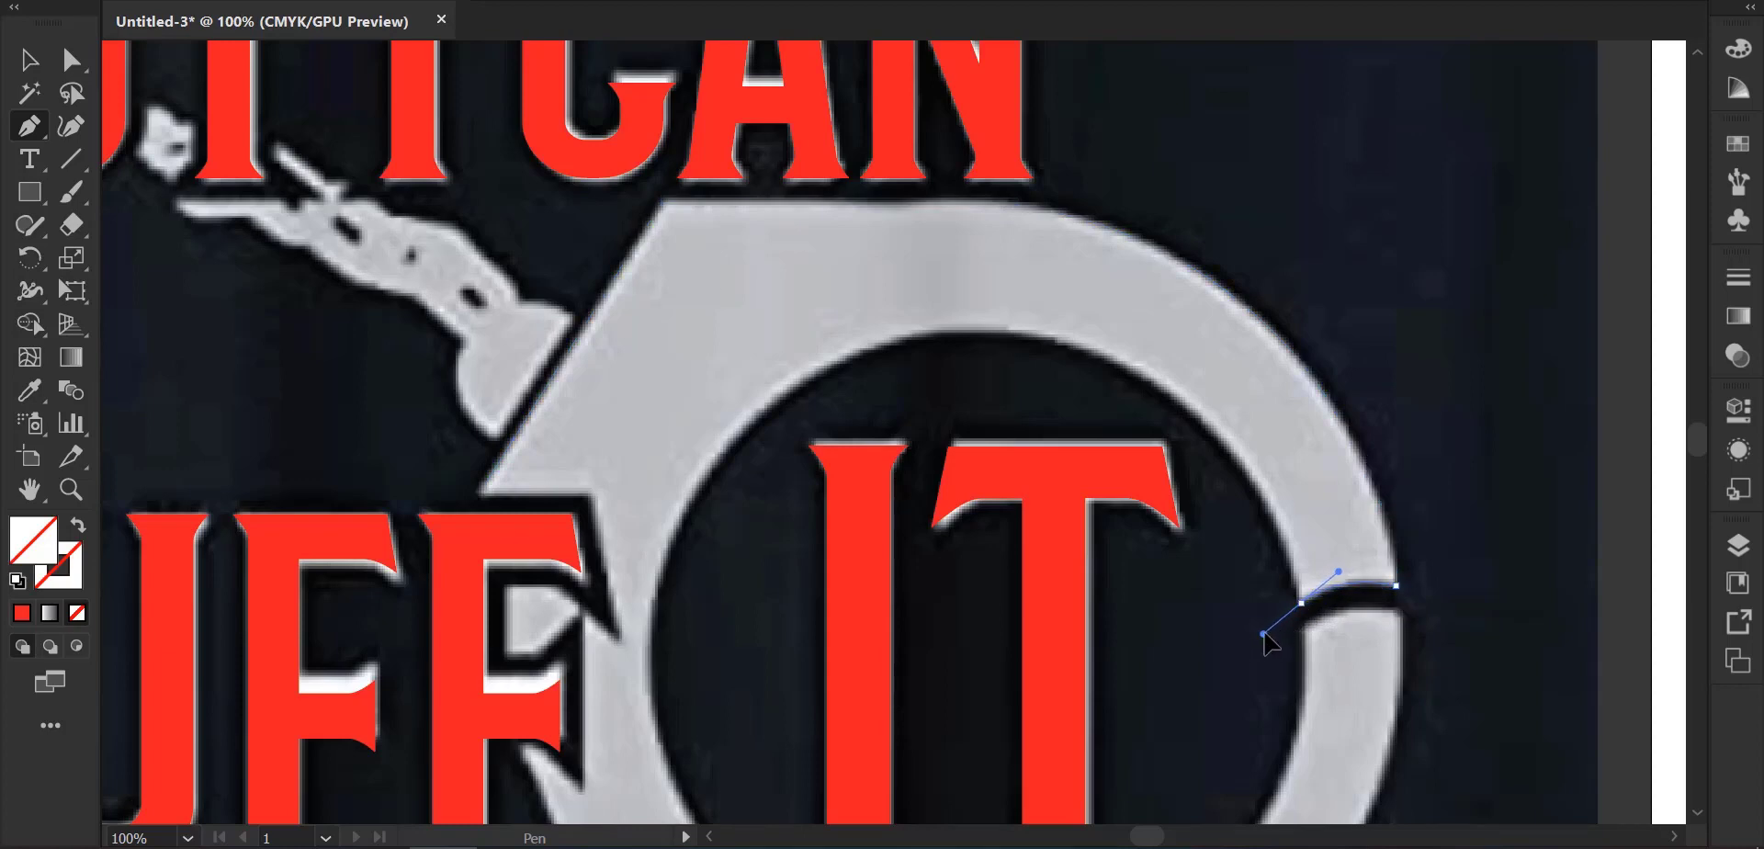
left_click_drag(1268, 640, 1265, 634)
left_click(1301, 602)
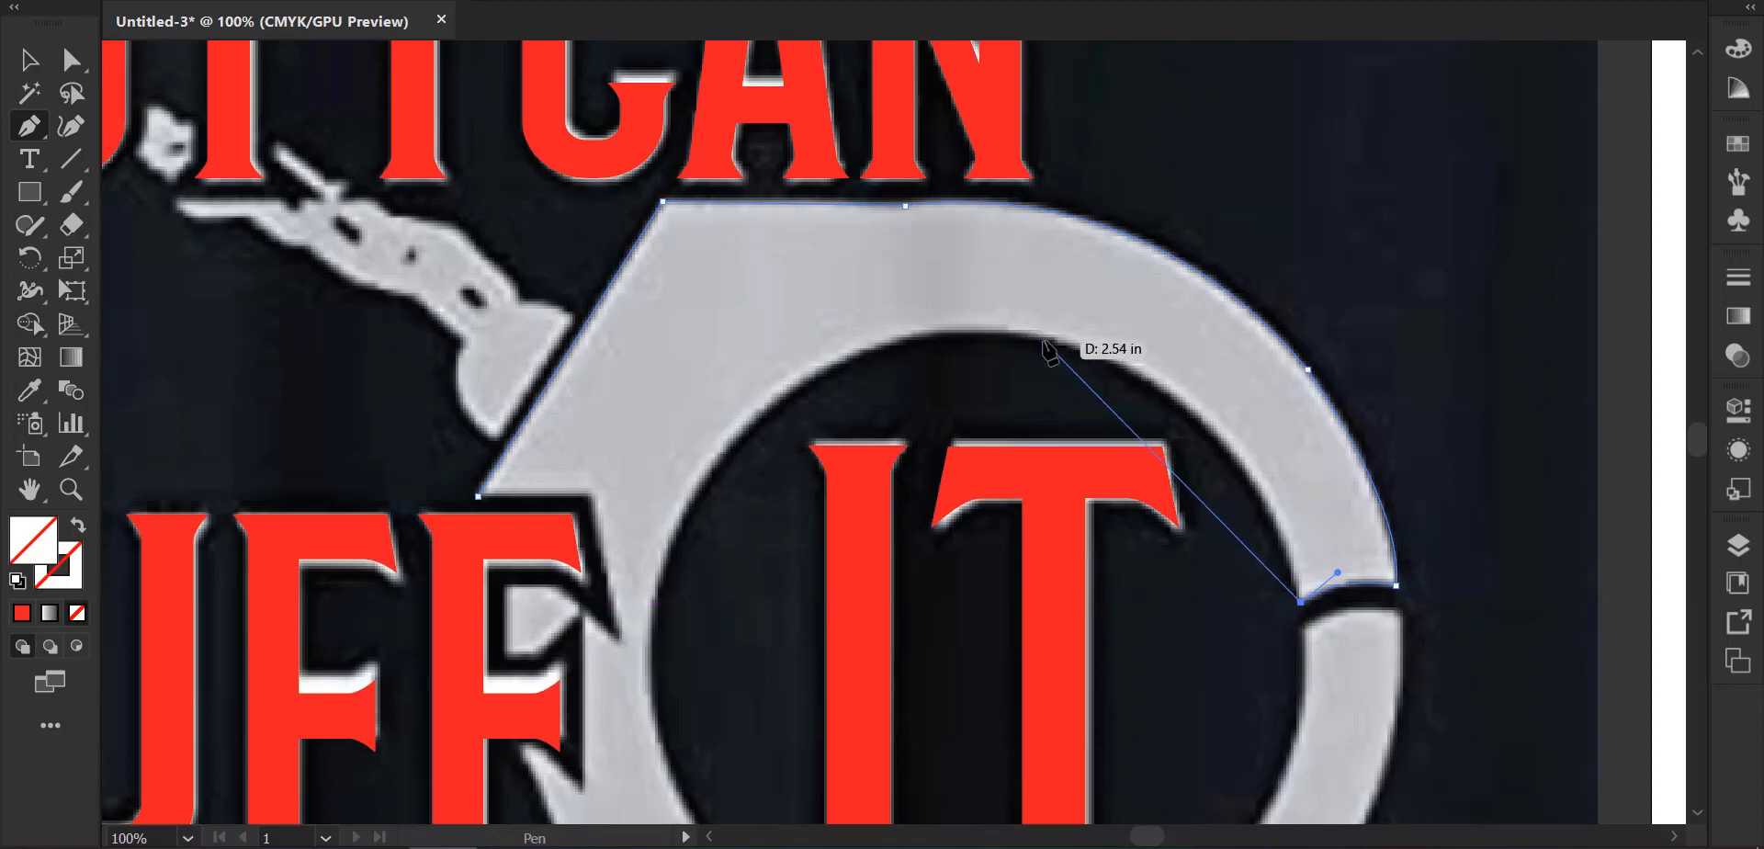
Continue the ring's path with curved segments around the inner circle, through its upper, left-side and lowest points.
left_click_drag(1044, 338, 840, 299)
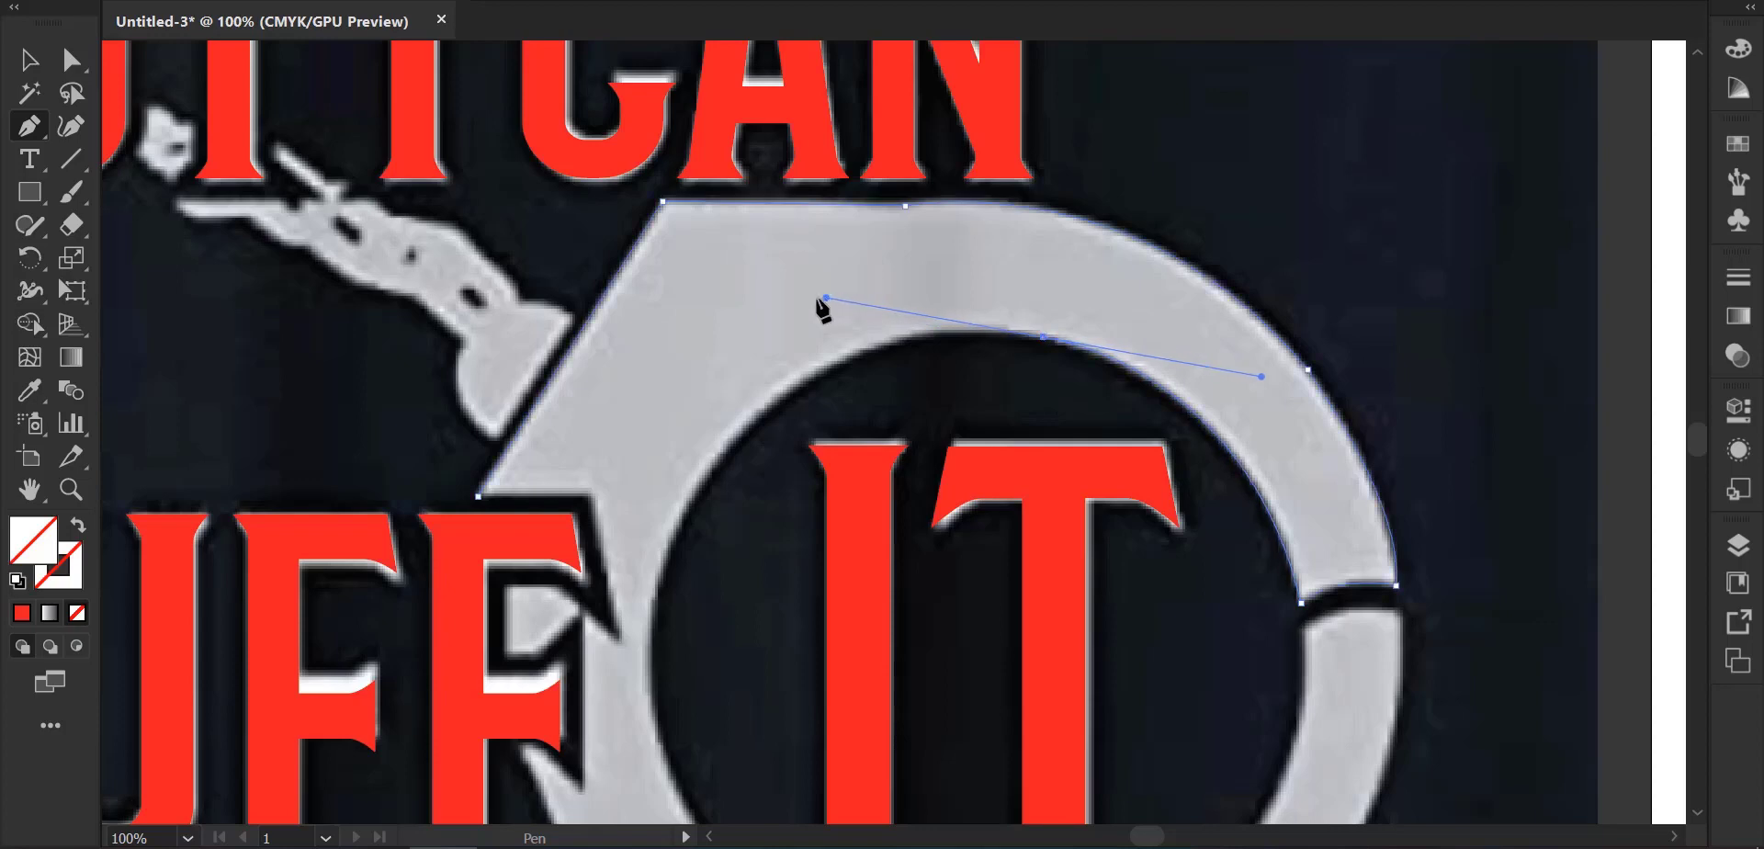
scroll(679, 596, "down", 3)
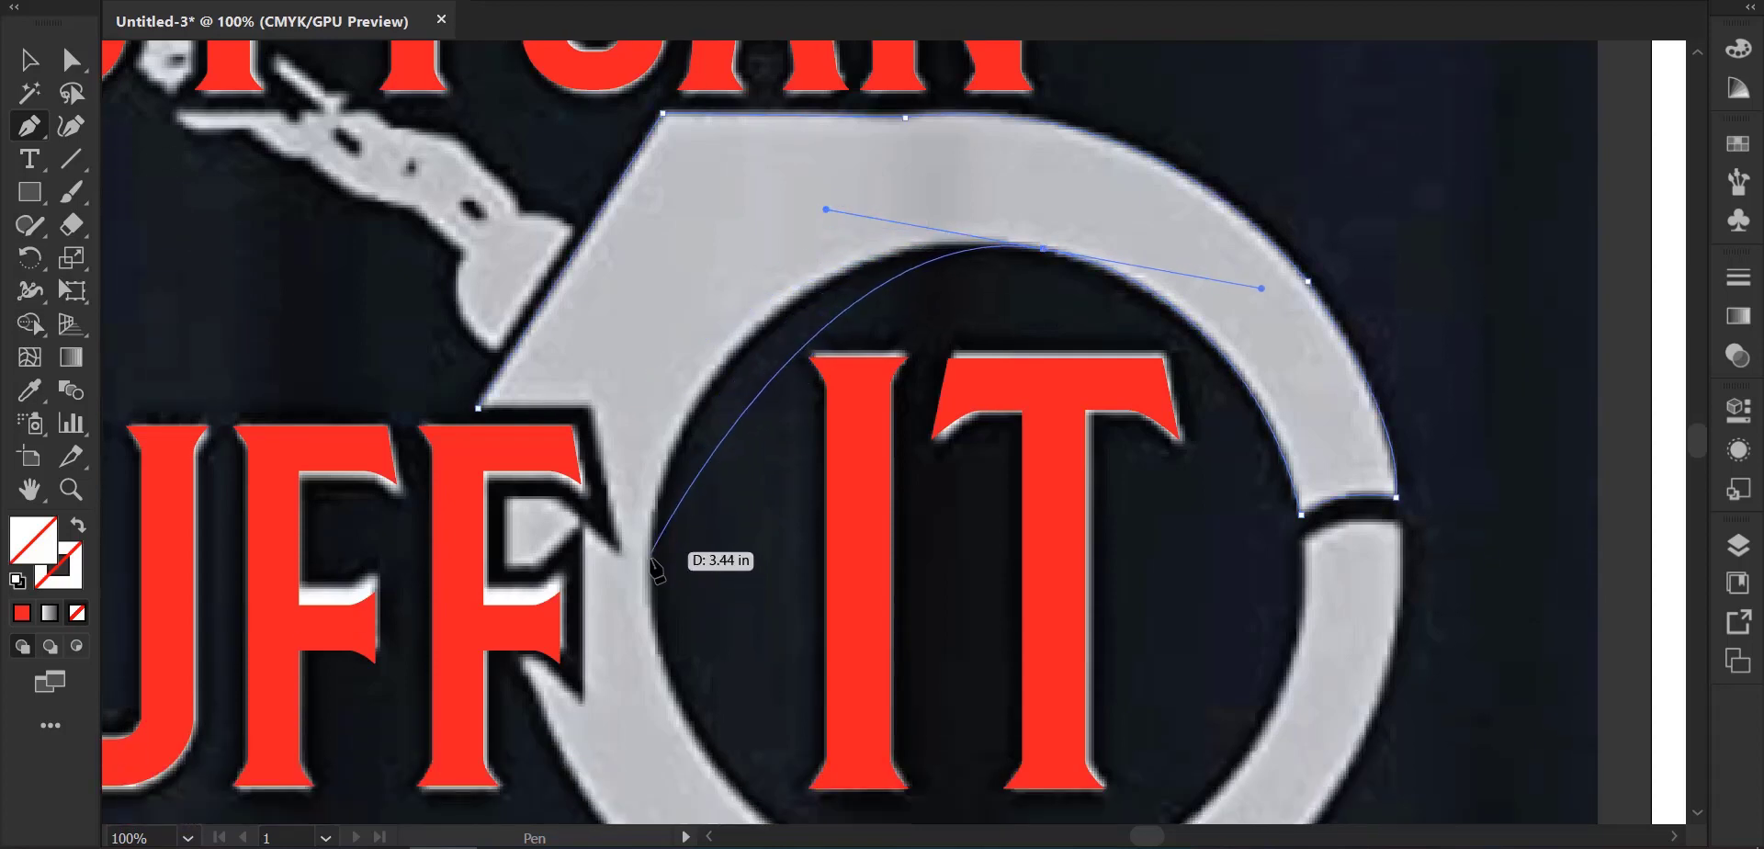
left_click_drag(649, 550, 641, 709)
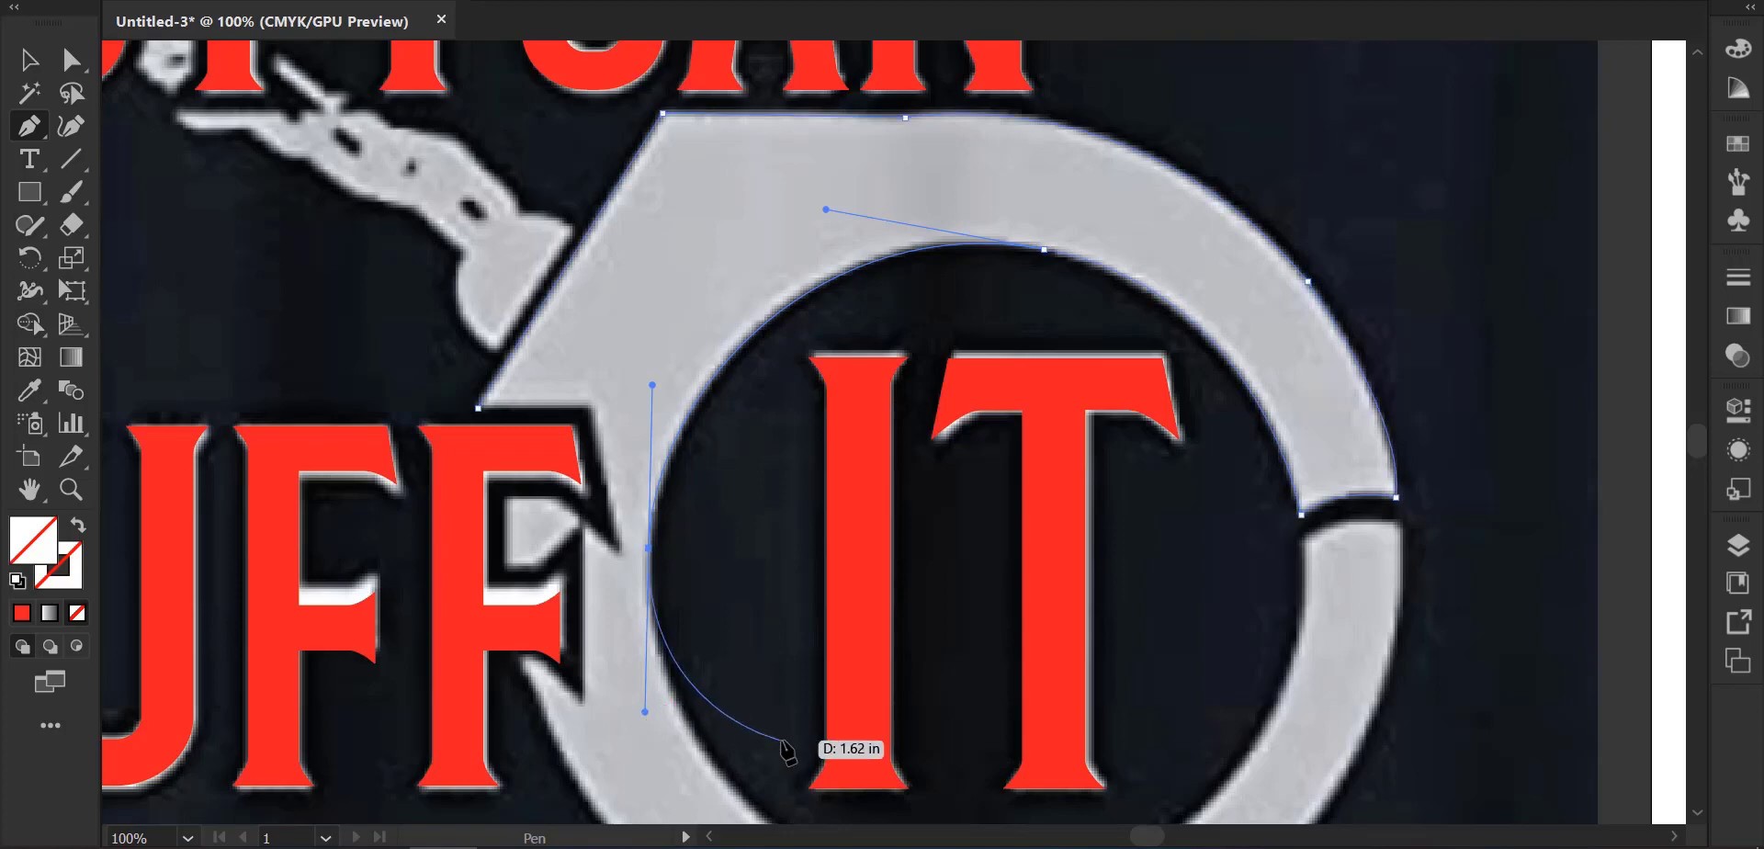
scroll(818, 717, "down", 3)
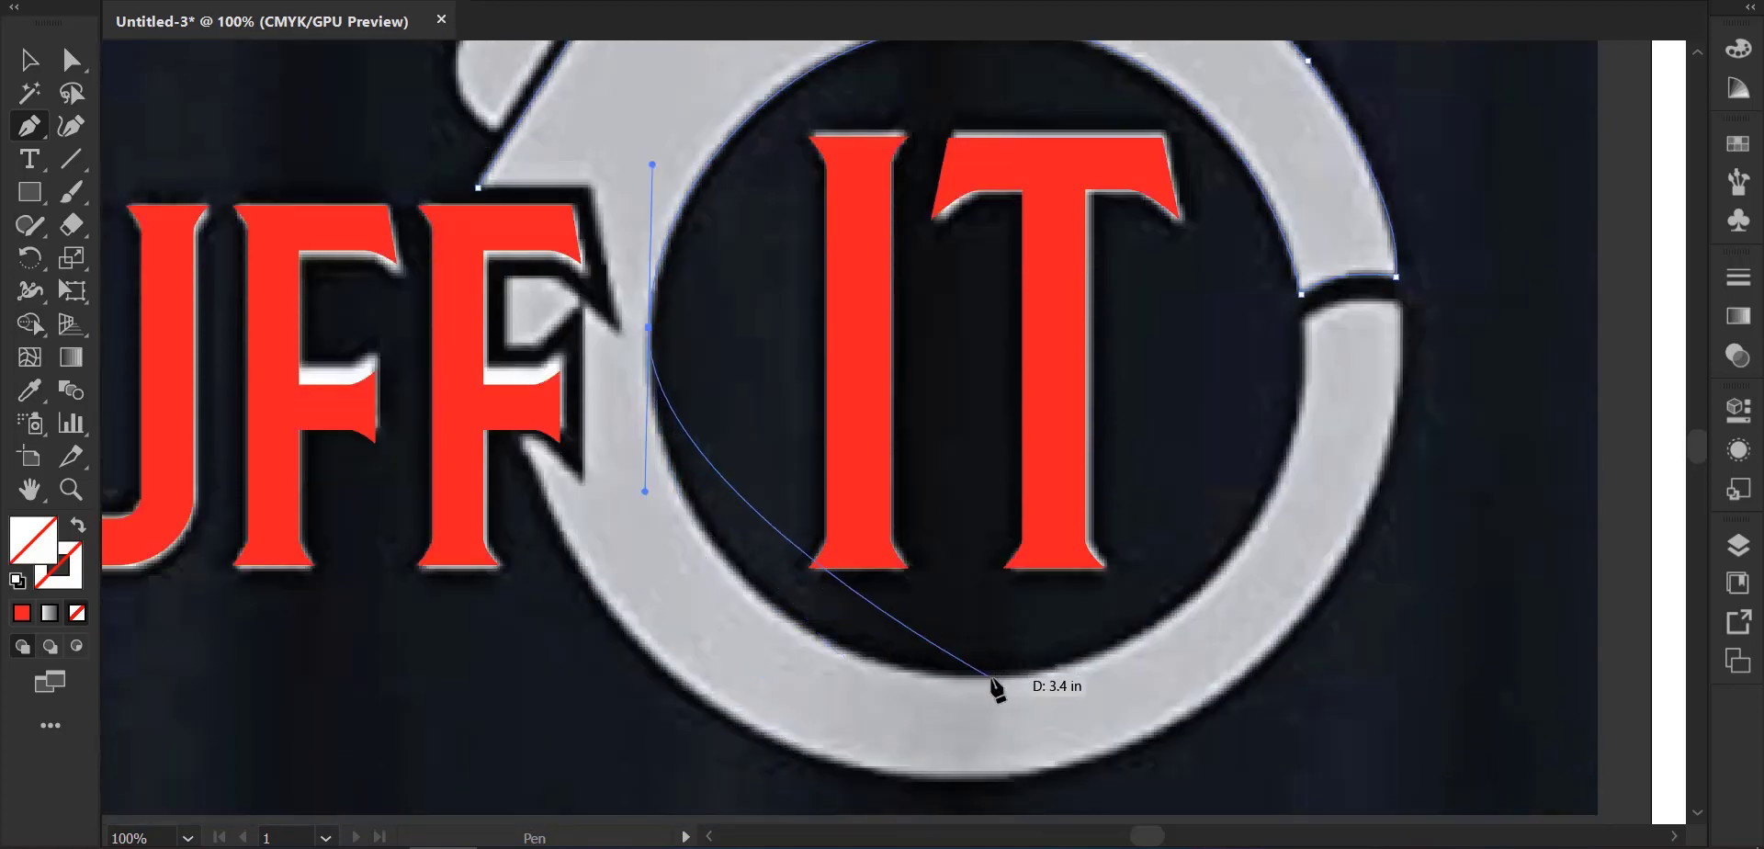
left_click_drag(993, 680, 1227, 679)
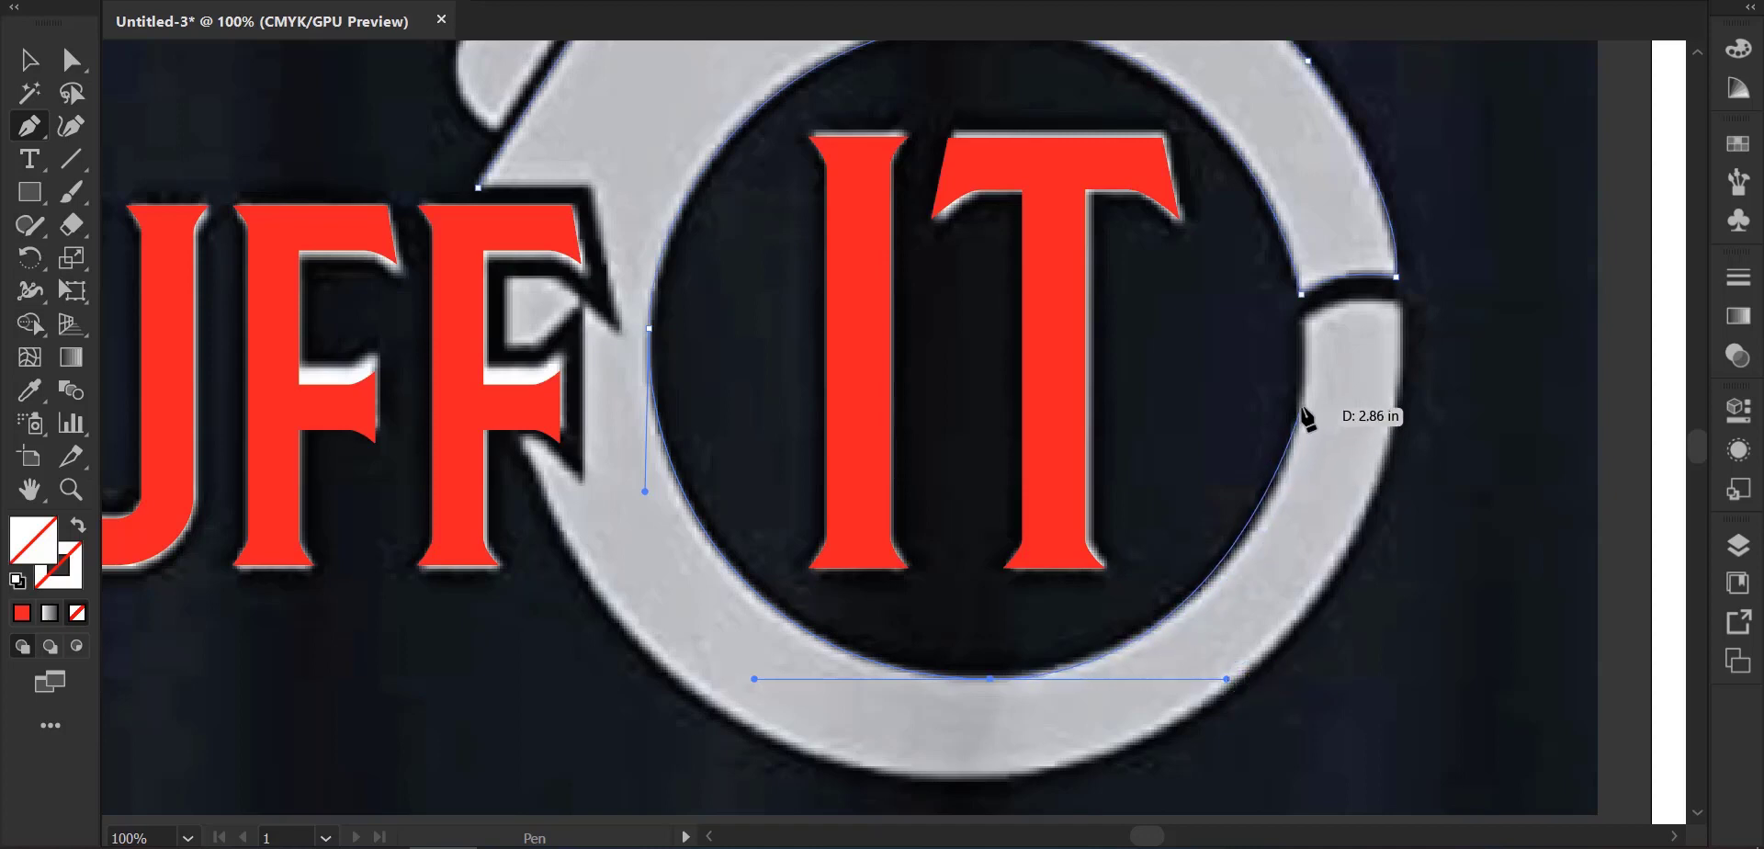
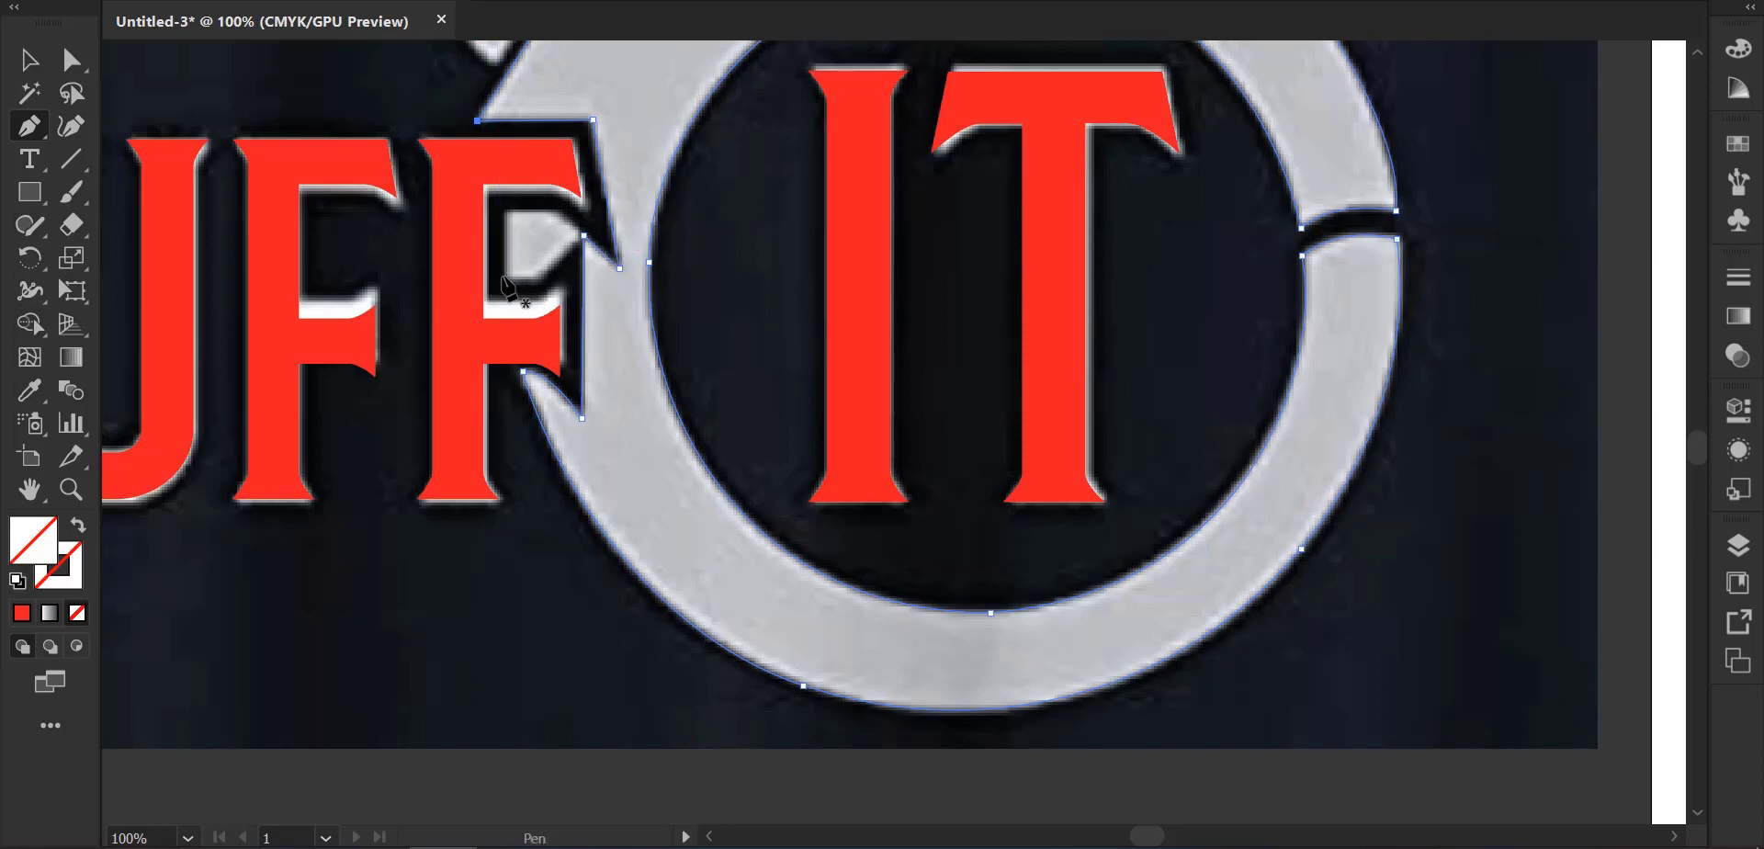
Trace the small grey cuff fragment between the arms of the last F as a closed path, and select all the artwork.
left_click(504, 212)
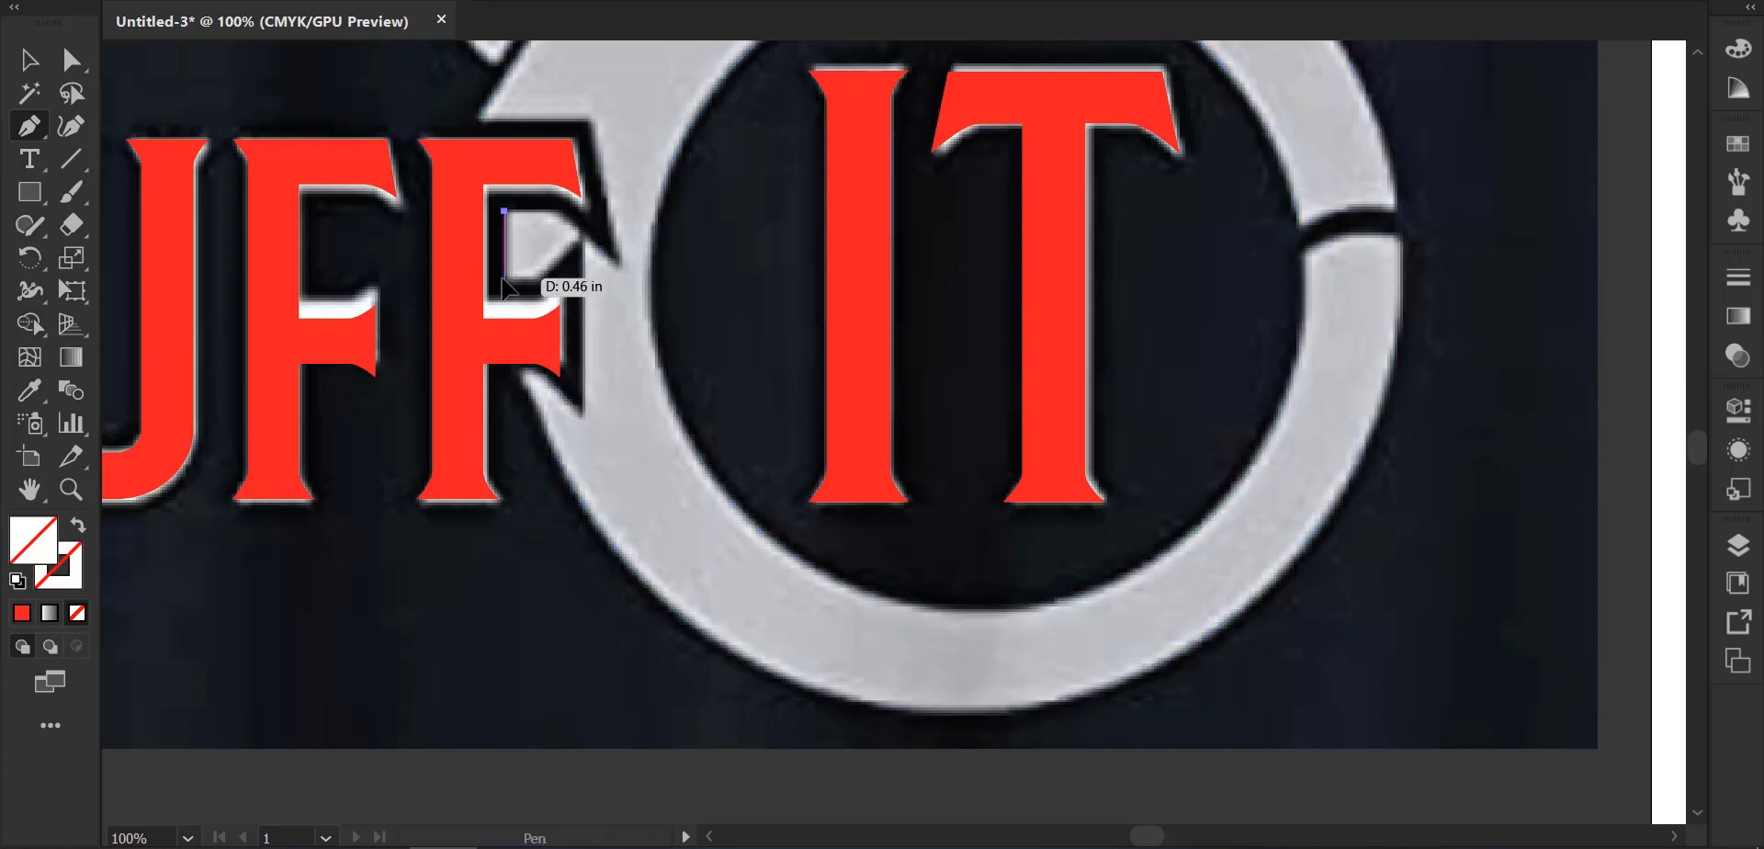
left_click(505, 278)
left_click(535, 278)
left_click(576, 238)
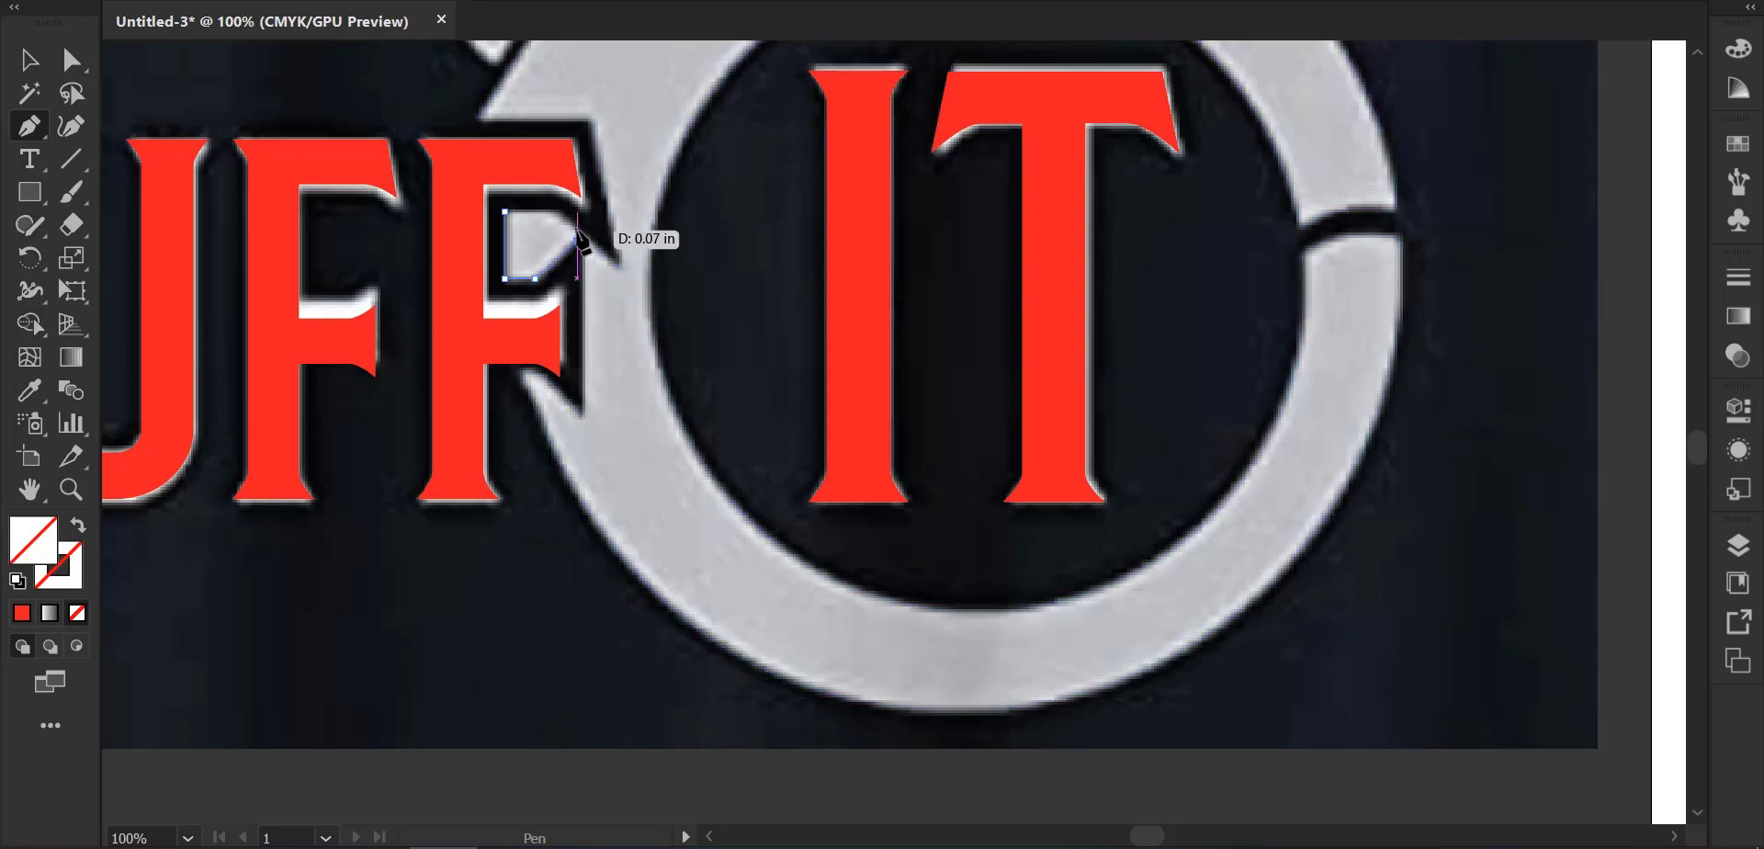
scroll(579, 237, "up", 3)
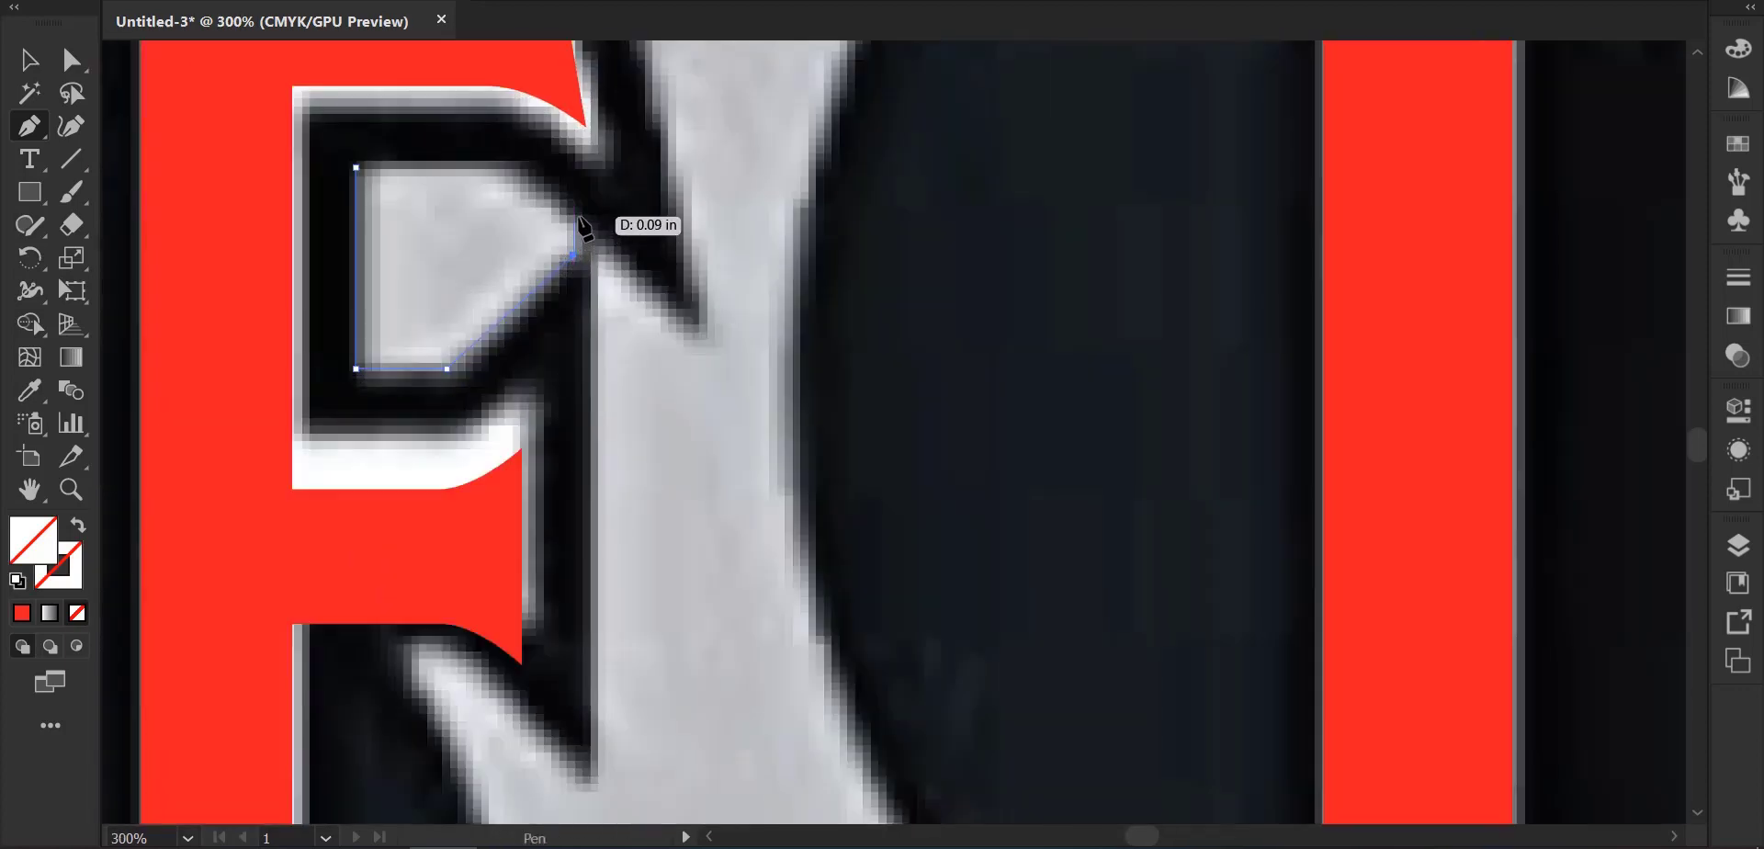
left_click(575, 218)
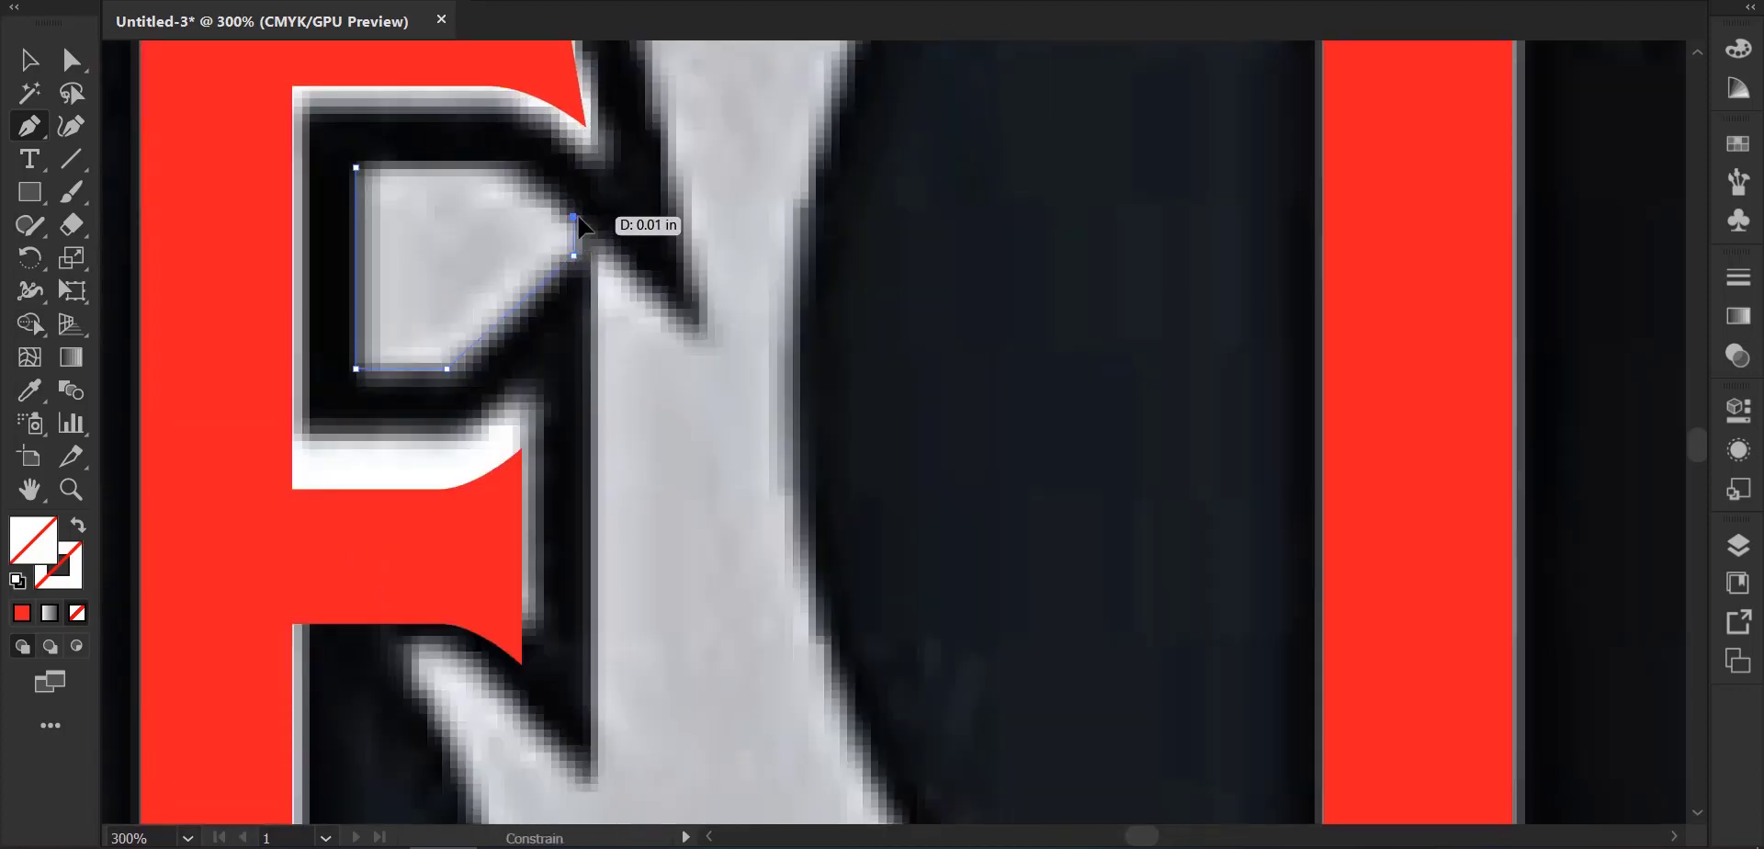
left_click(521, 167)
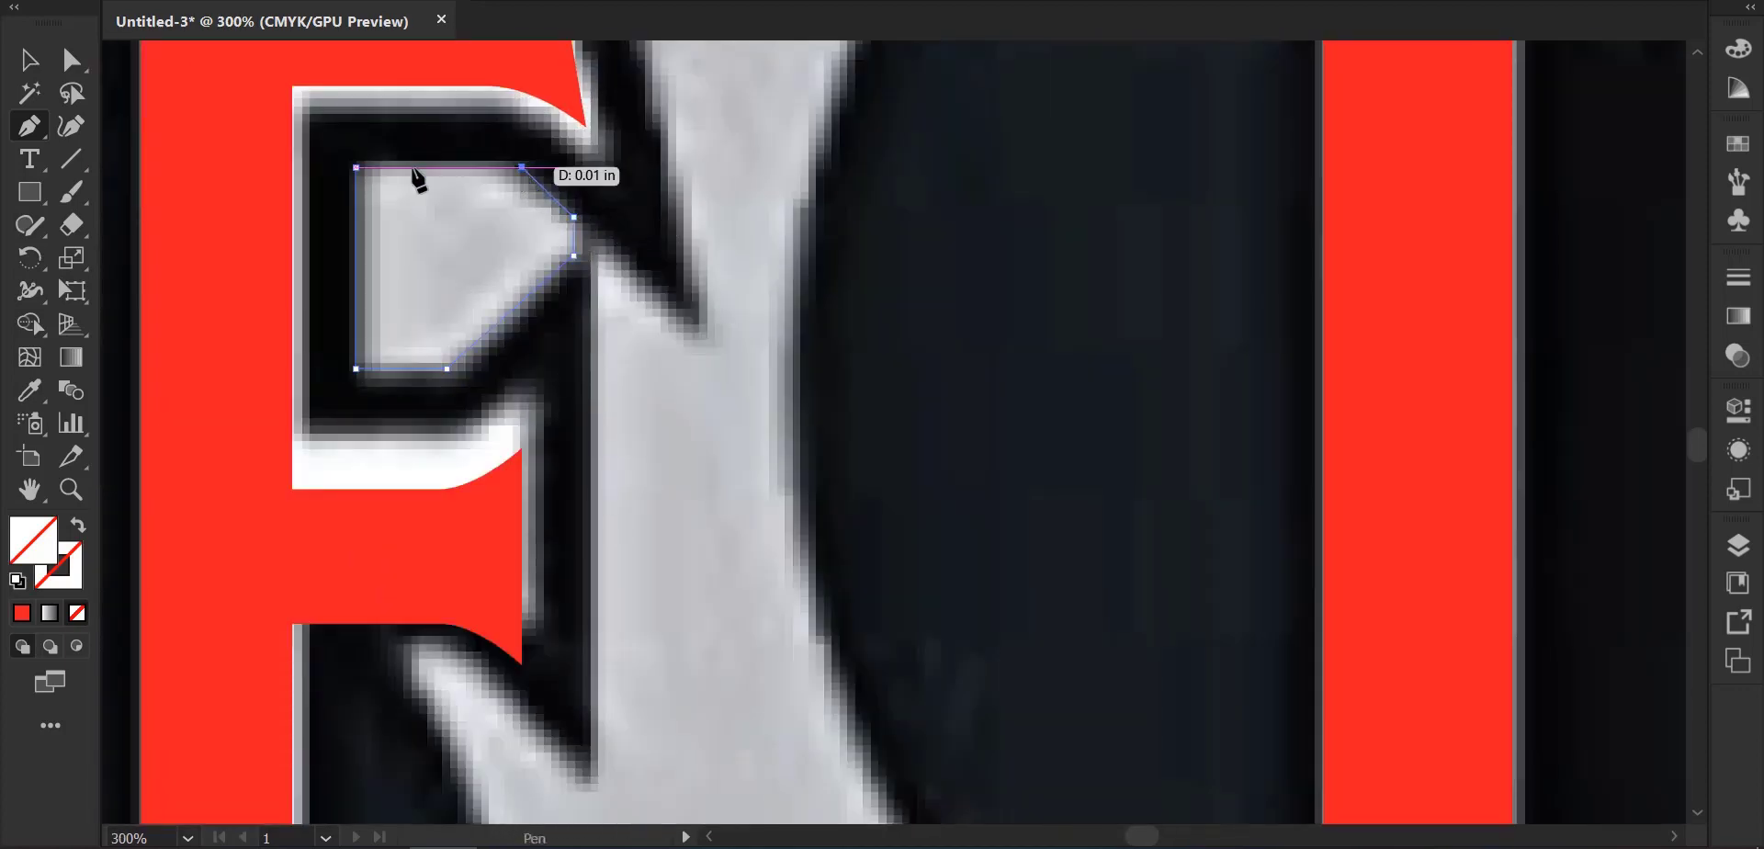
left_click(354, 166)
scroll(712, 230, "down", 3)
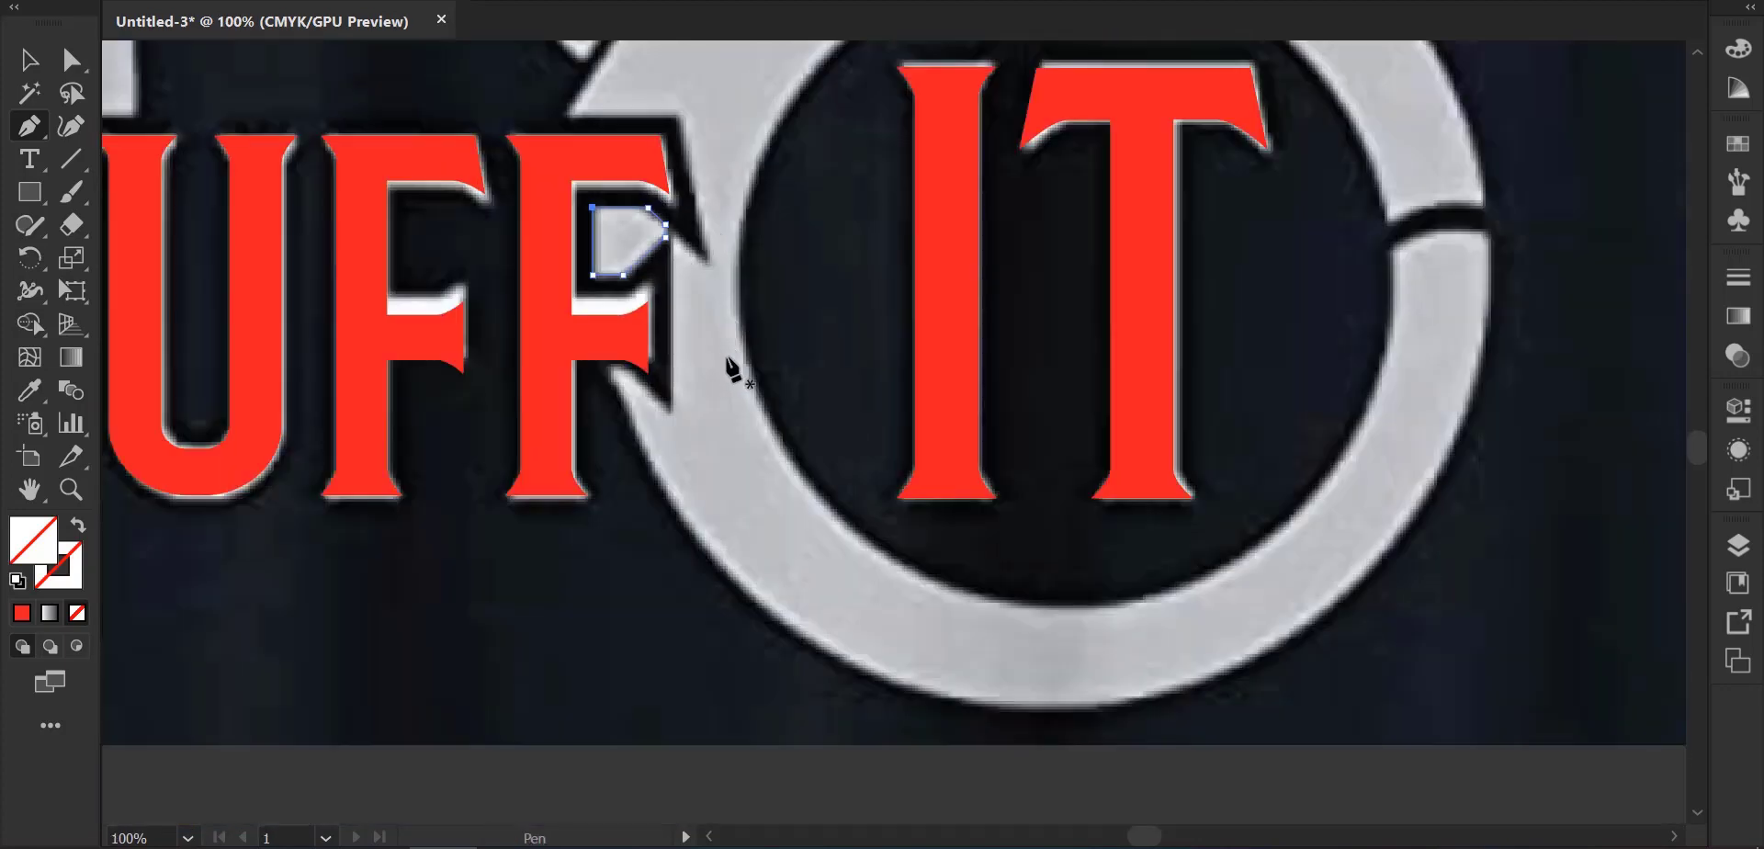
key("ctrl+a")
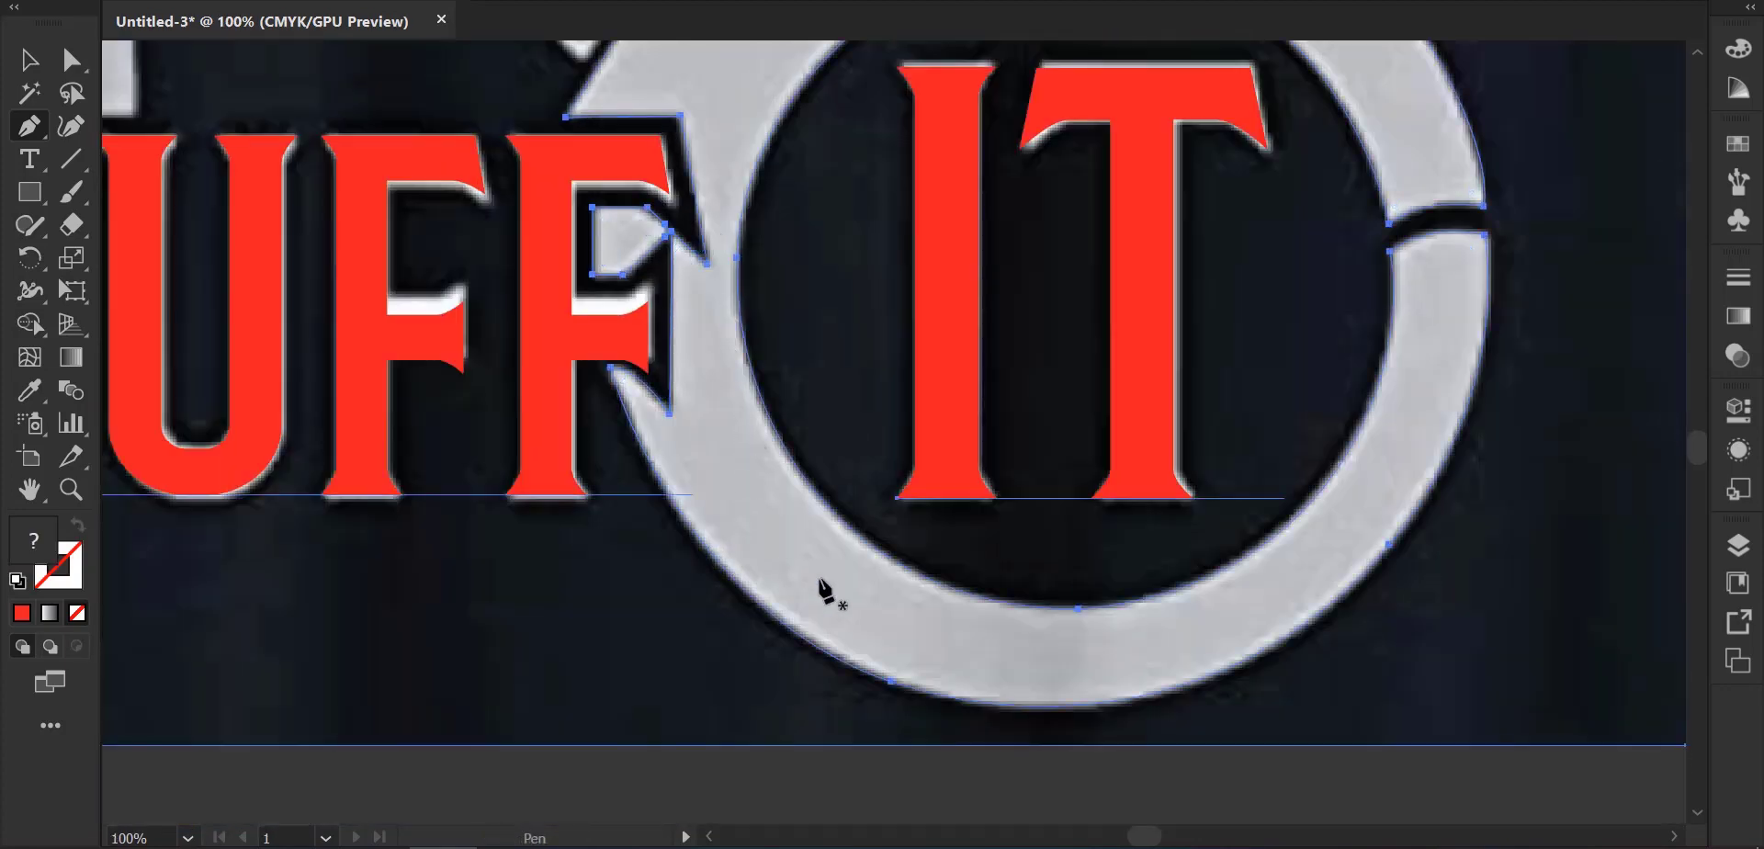
Start the chain outline with the straight edge facing the larger ring and the rounded underside of the chain's end piece.
scroll(824, 589, "up", 2)
scroll(820, 581, "down", 1)
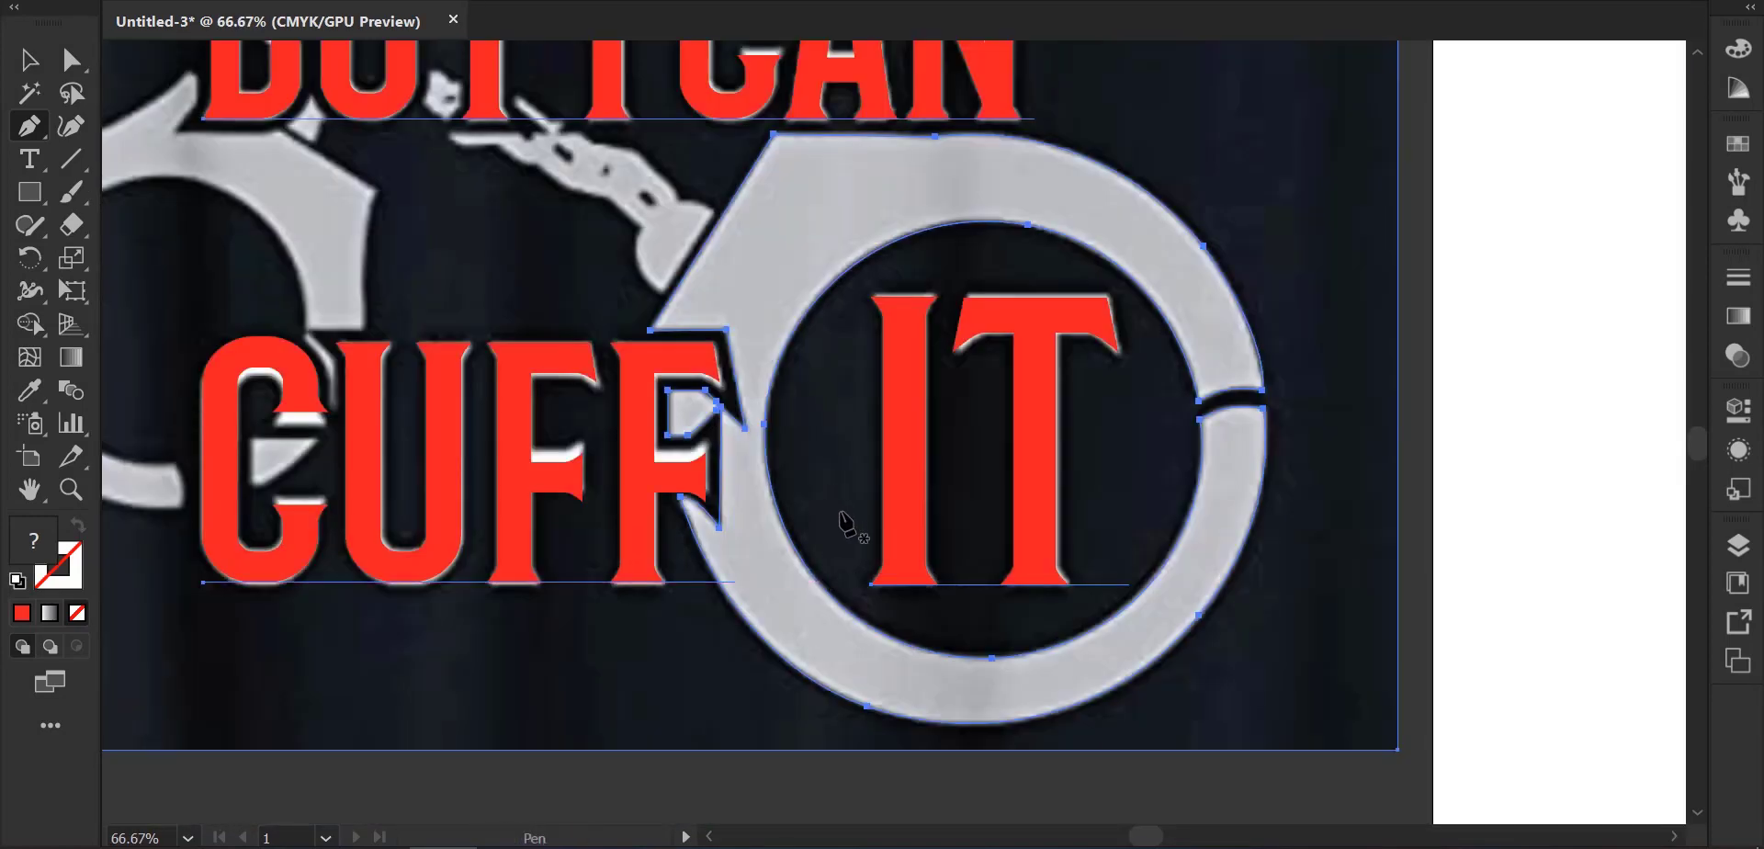
scroll(846, 523, "up", 4)
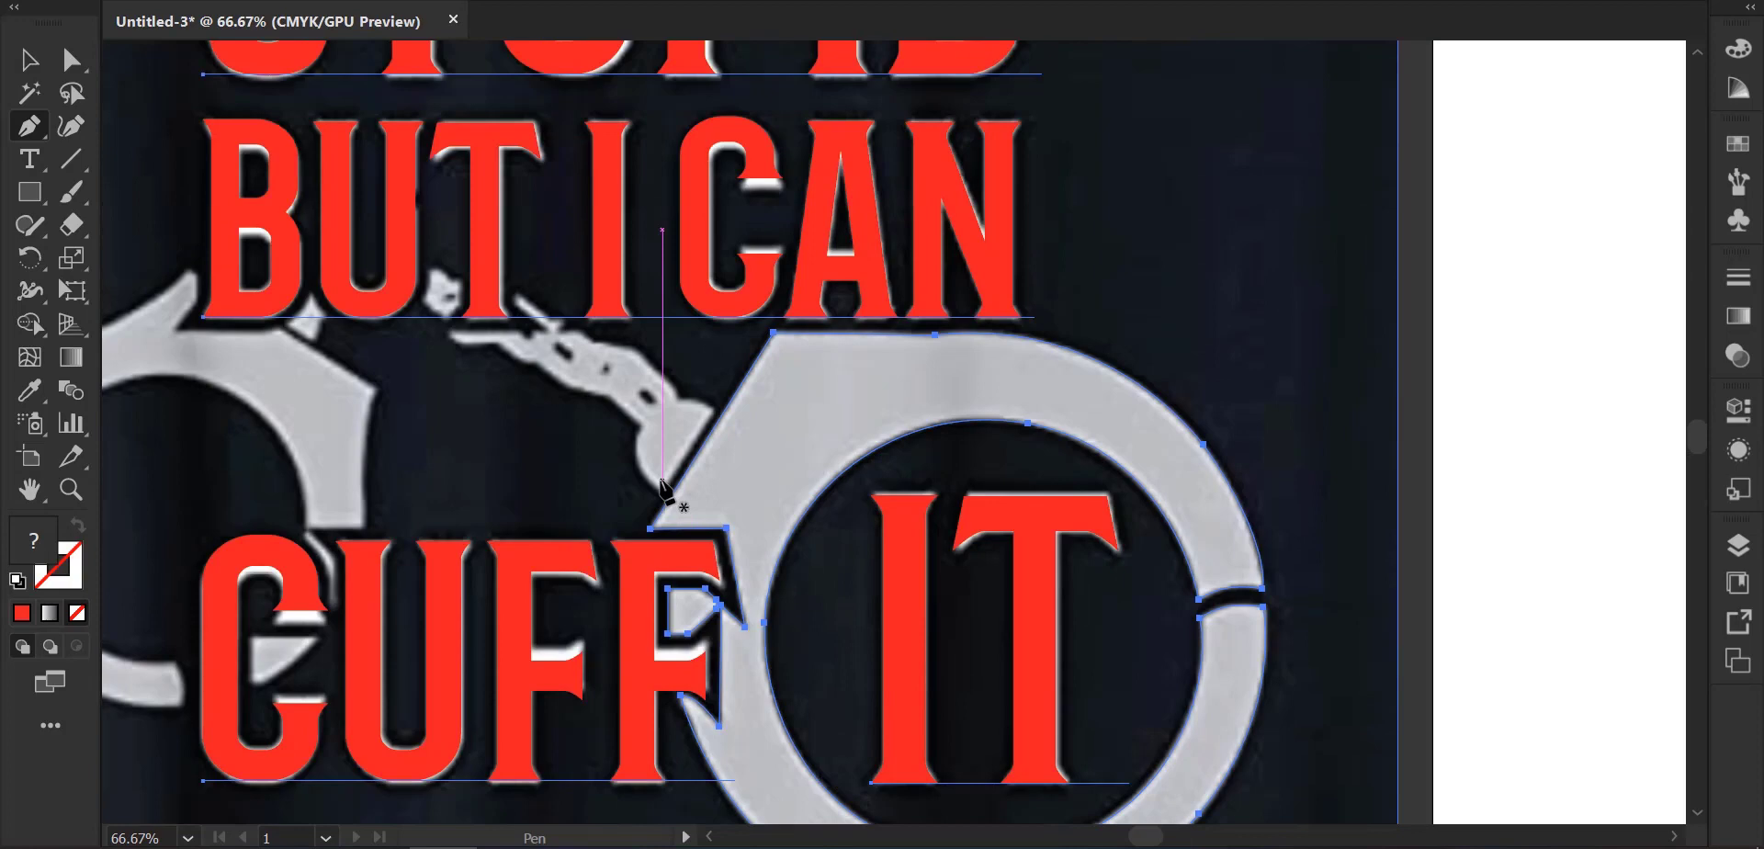
scroll(663, 493, "up", 1)
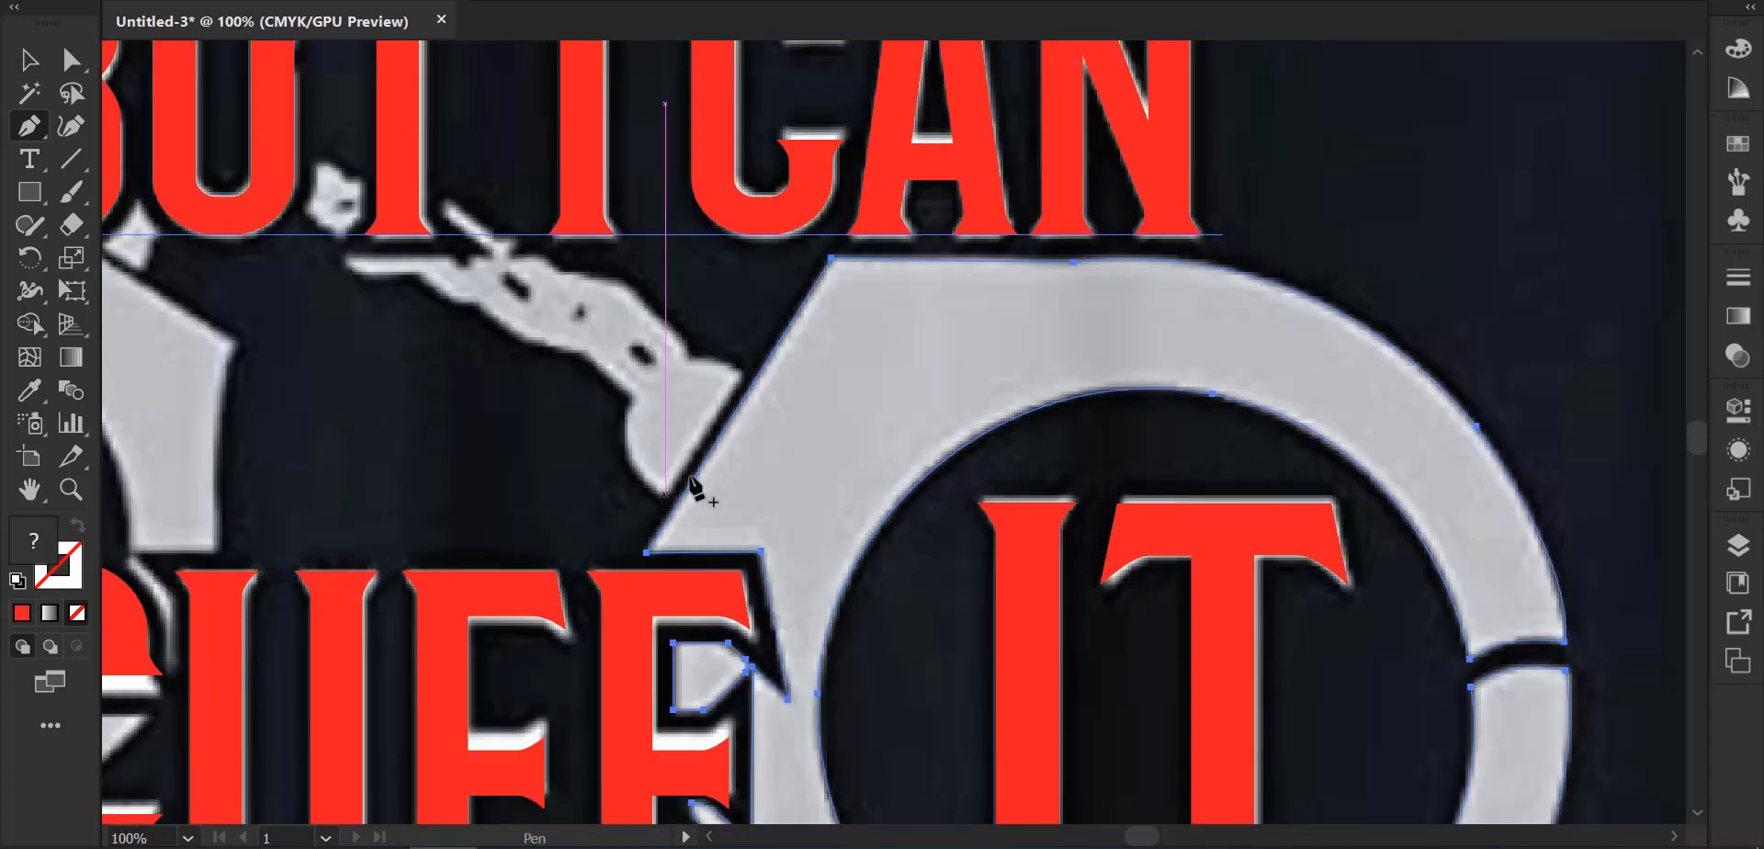
left_click(744, 375)
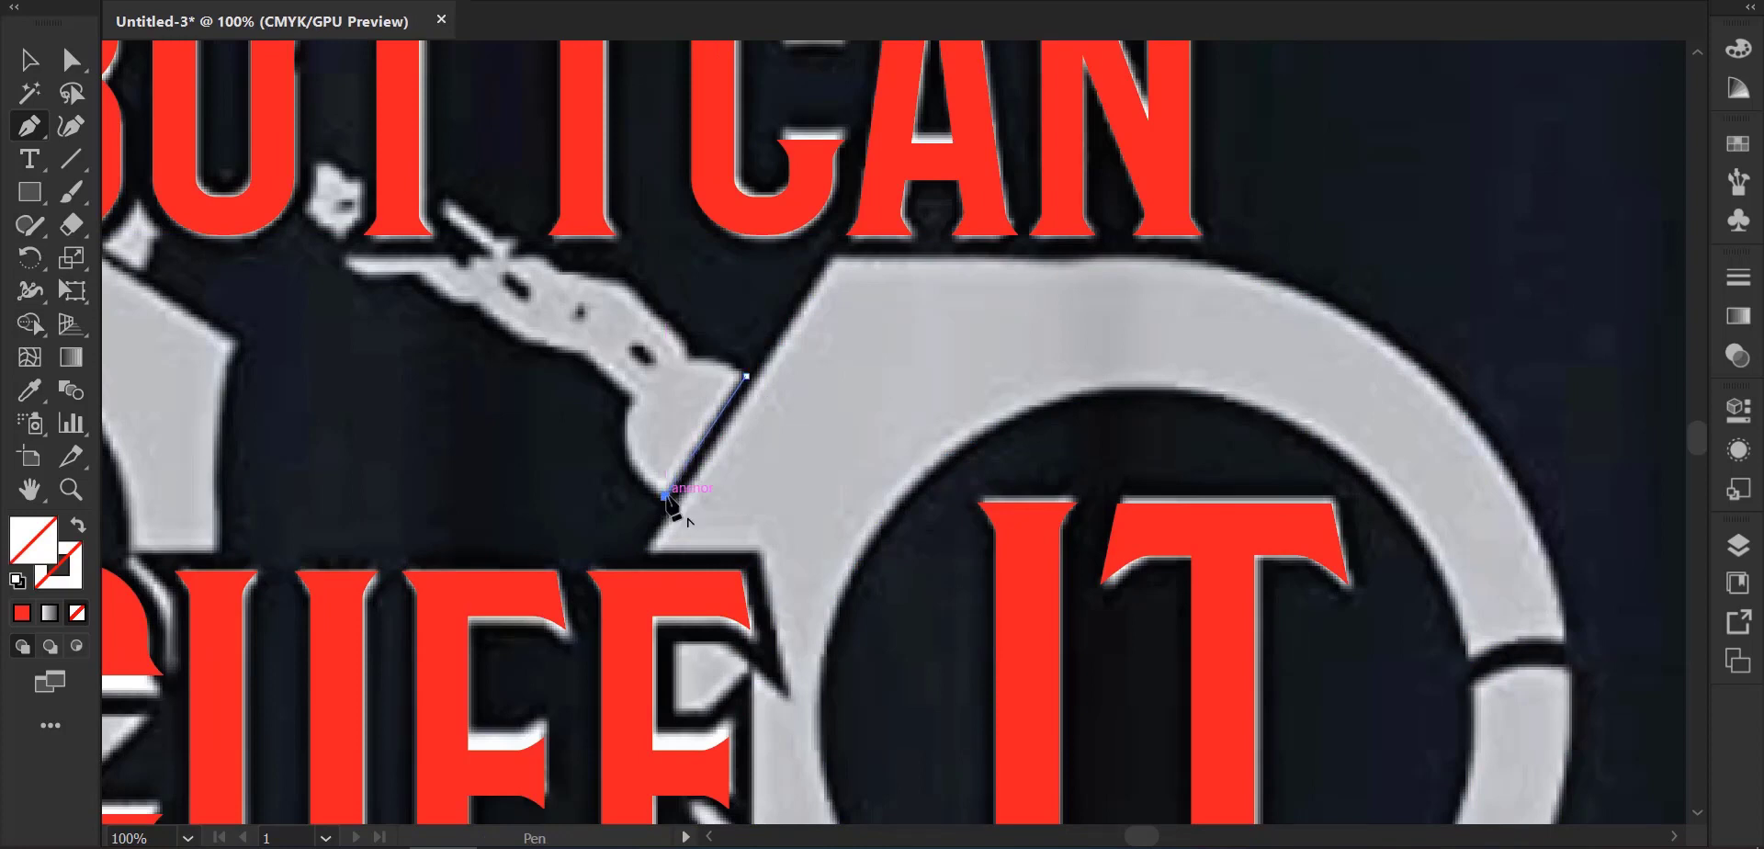
left_click_drag(666, 496, 609, 453)
left_click(634, 396)
left_click_drag(635, 397, 667, 328)
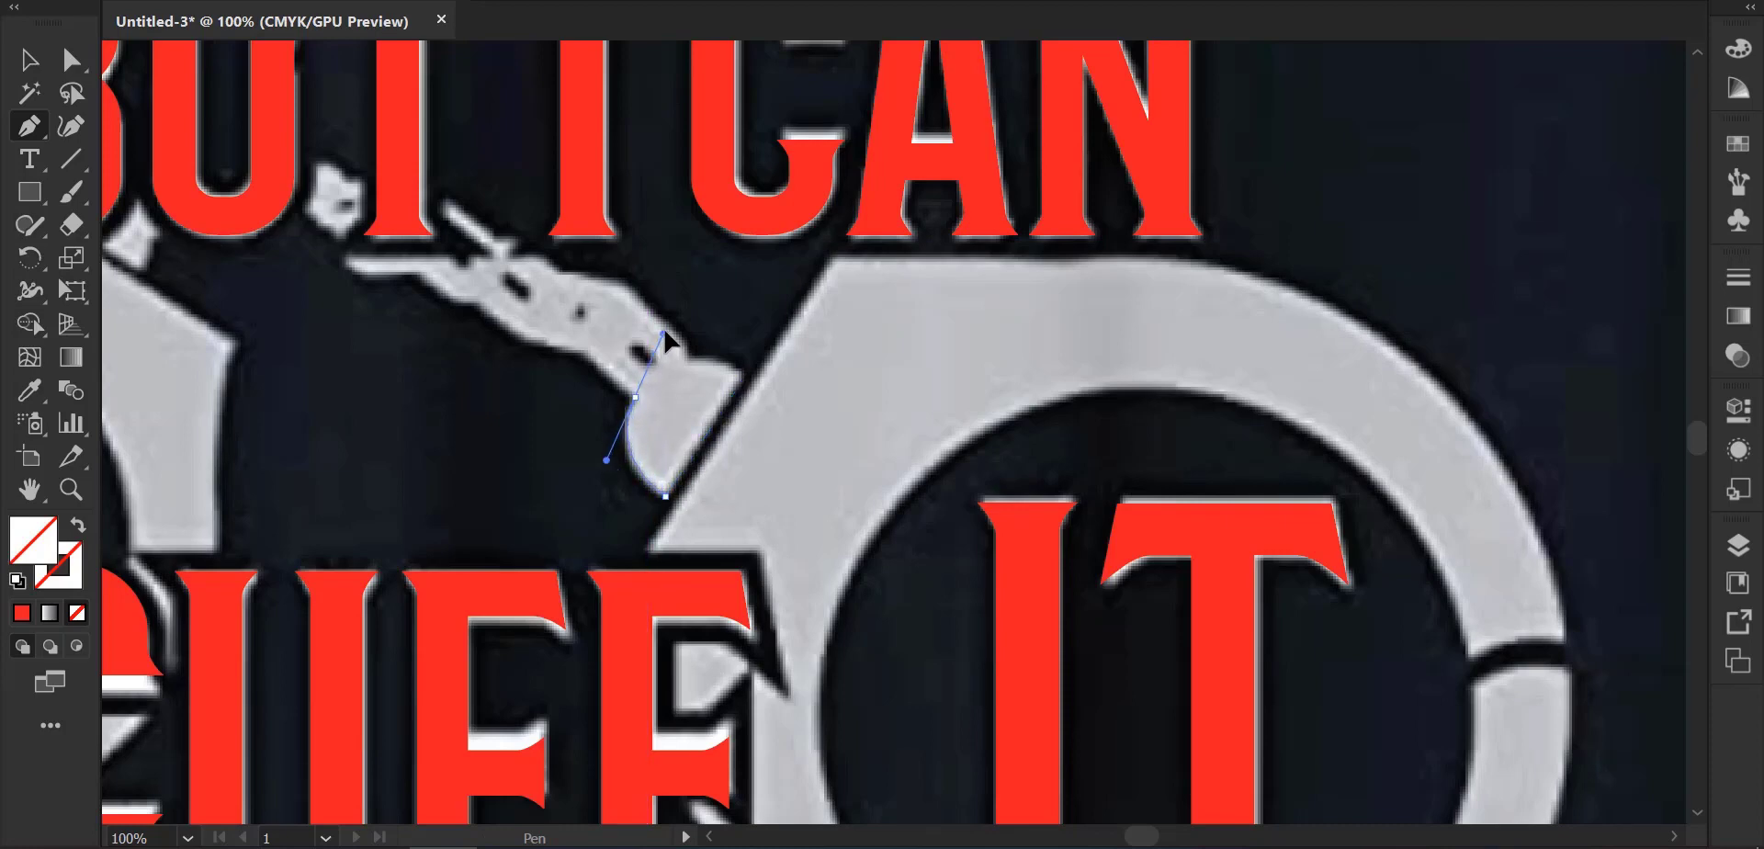
left_click(635, 396)
left_click(580, 350)
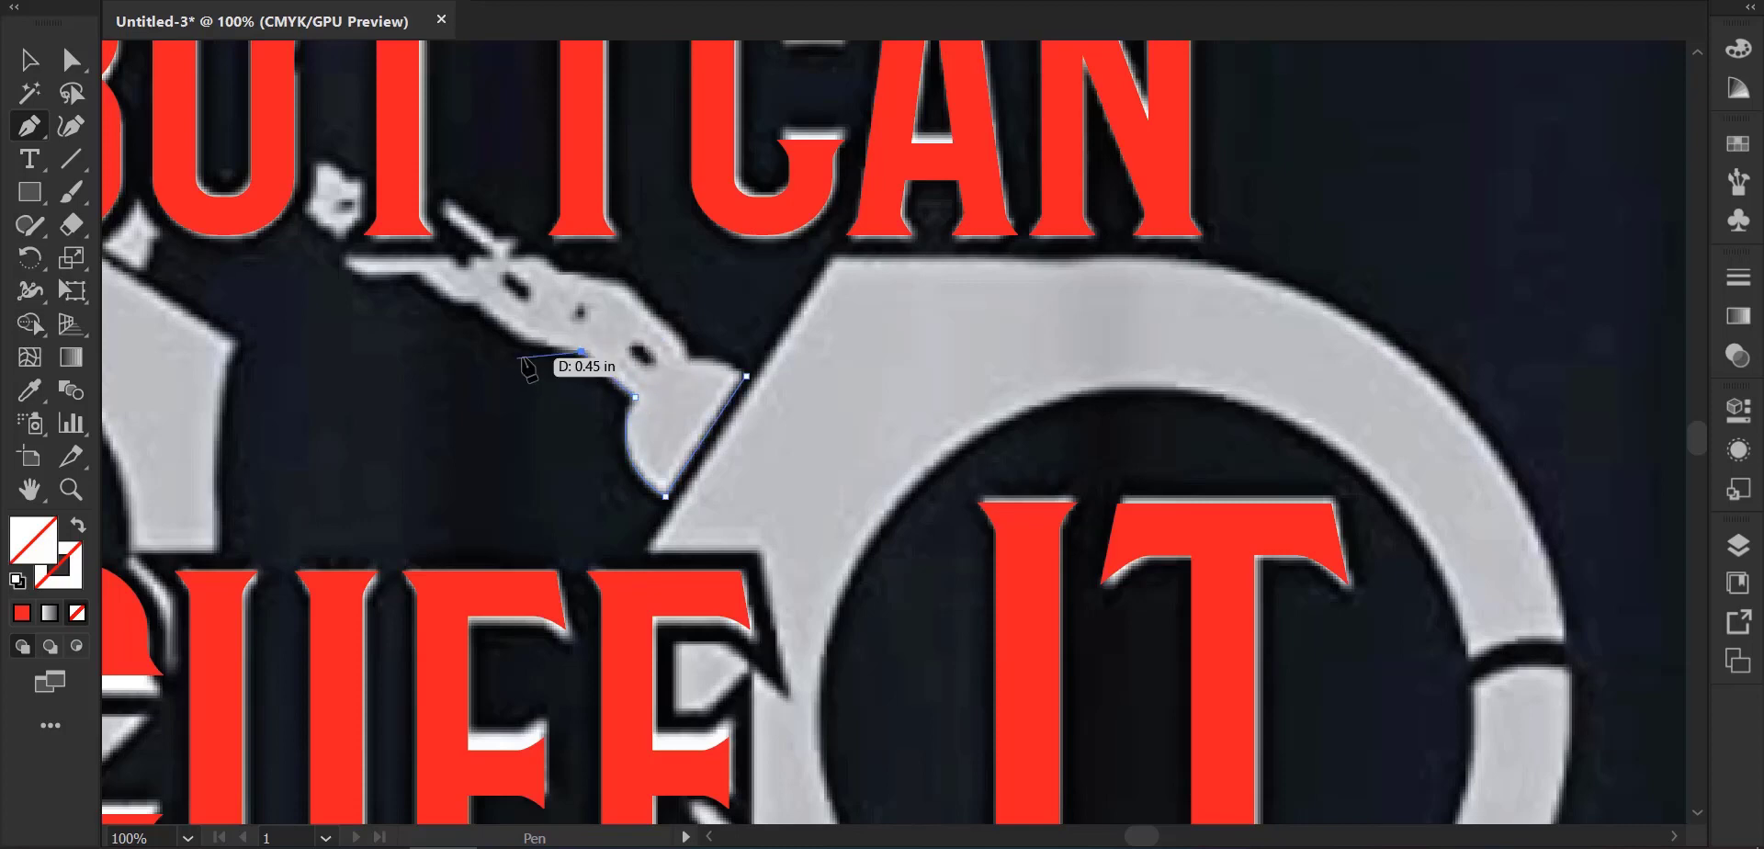
Continue the chain outline along its lower edge to the far thin tip and back to the base of the upper spike.
left_click_drag(480, 304, 453, 263)
left_click(480, 304)
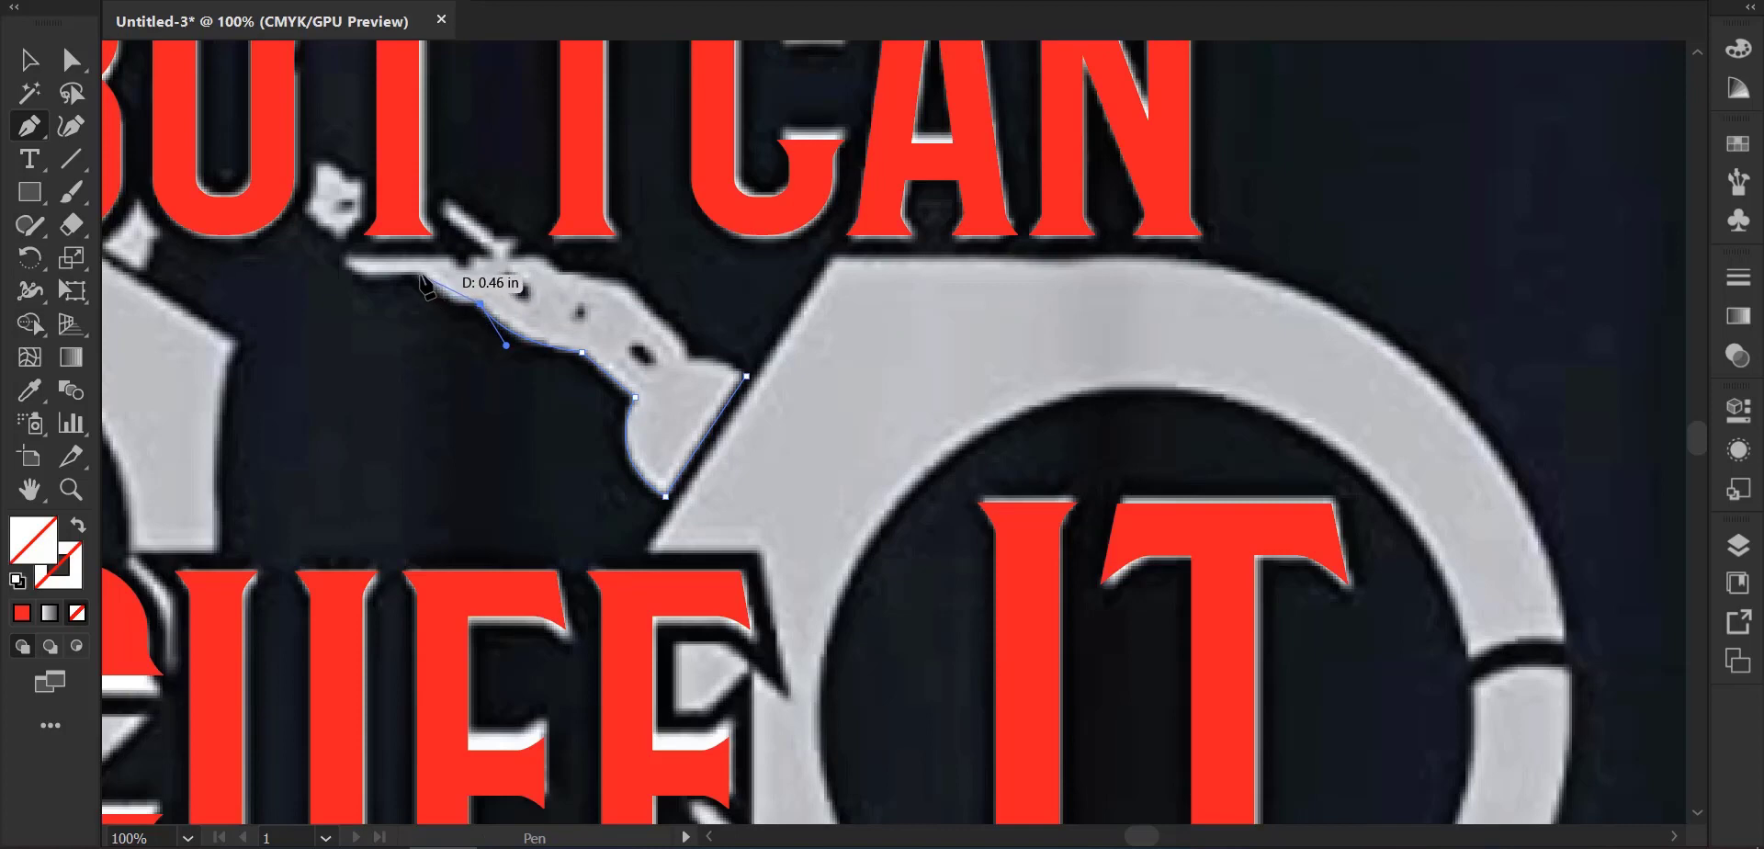
left_click_drag(425, 290, 565, 276)
key("ctrl+equal")
left_click(343, 276, "ctrl")
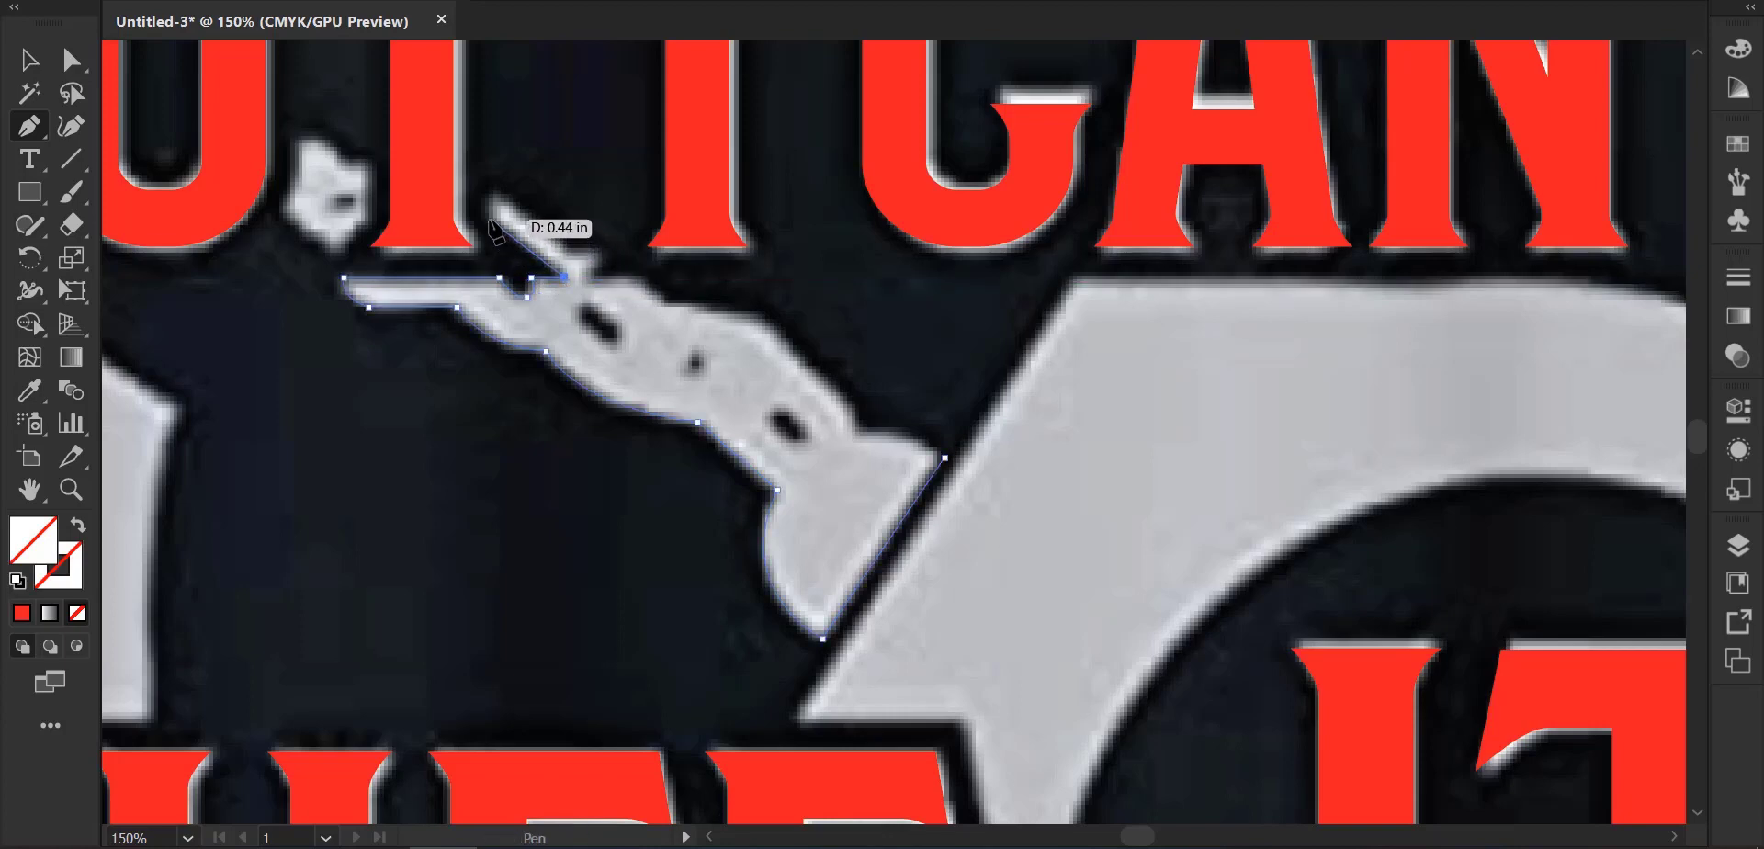
Continue the chain outline around the thin upper spike and into the small notch at its base, adjusting the corner's direction handle.
left_click(489, 220)
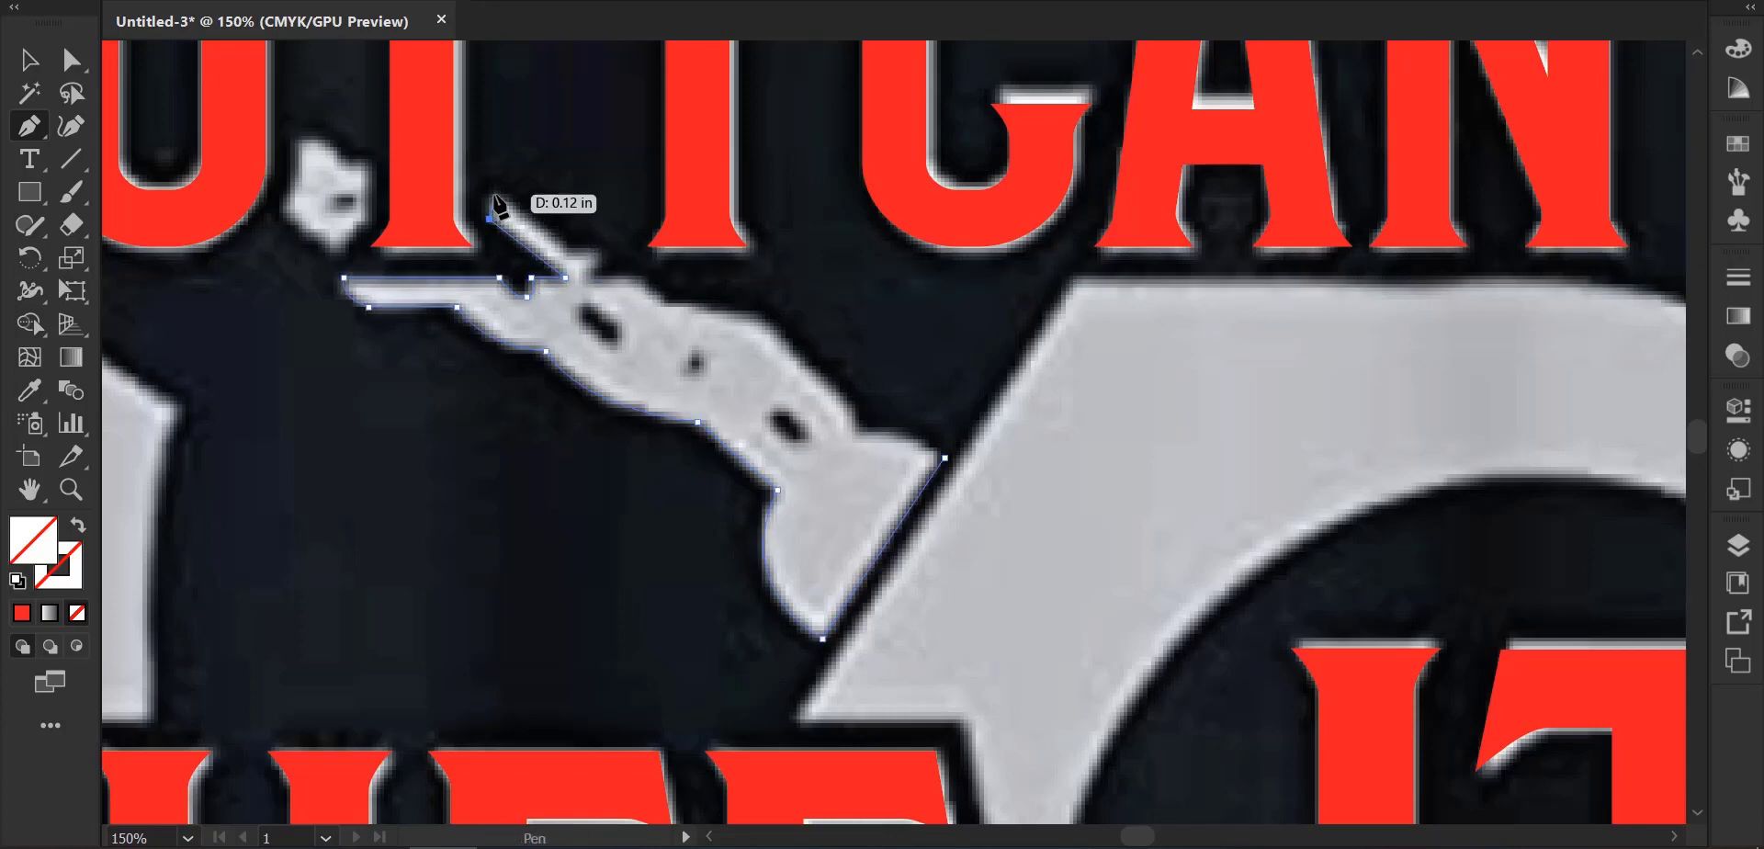
left_click(493, 195)
left_click_drag(565, 250, 601, 253)
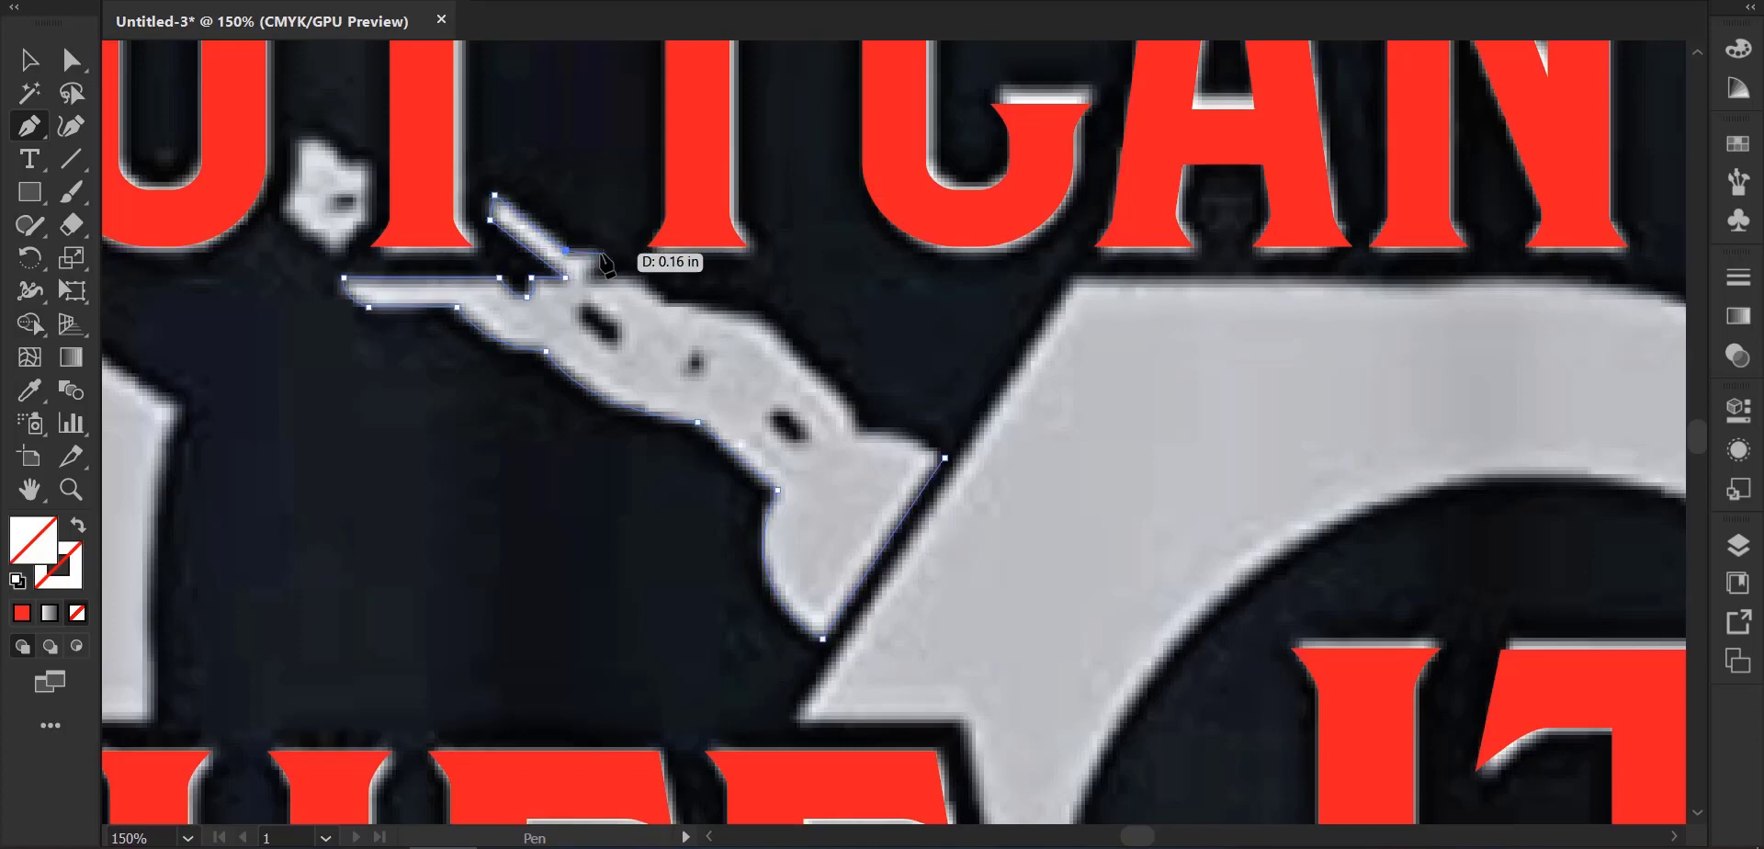
left_click(600, 252)
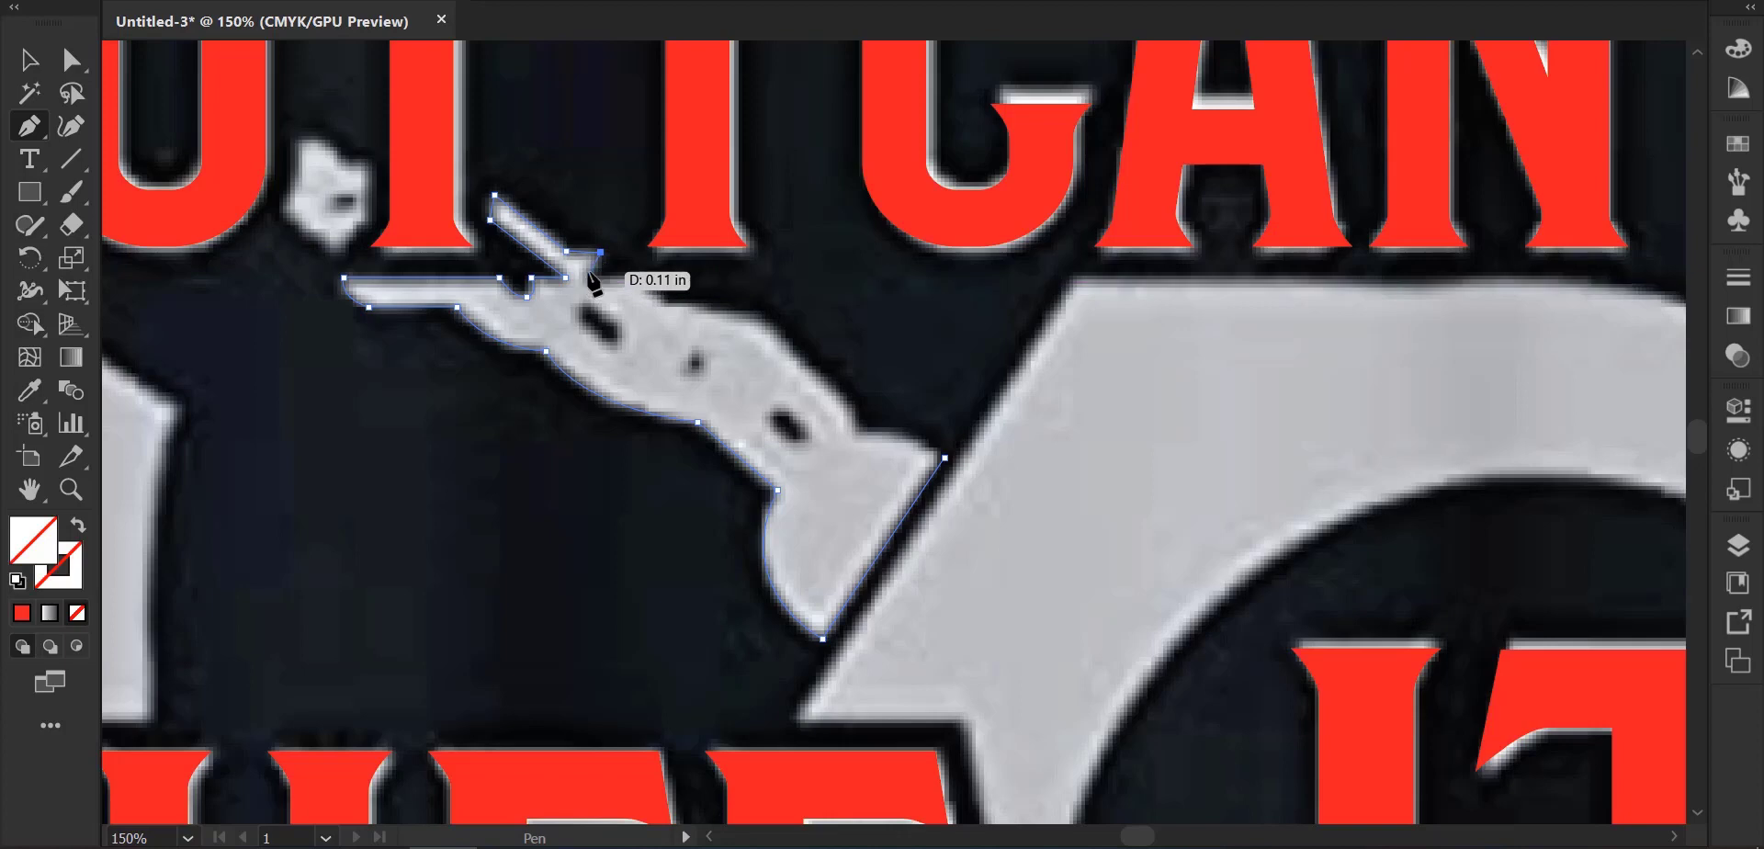
left_click(596, 282)
left_click(608, 285, "ctrl")
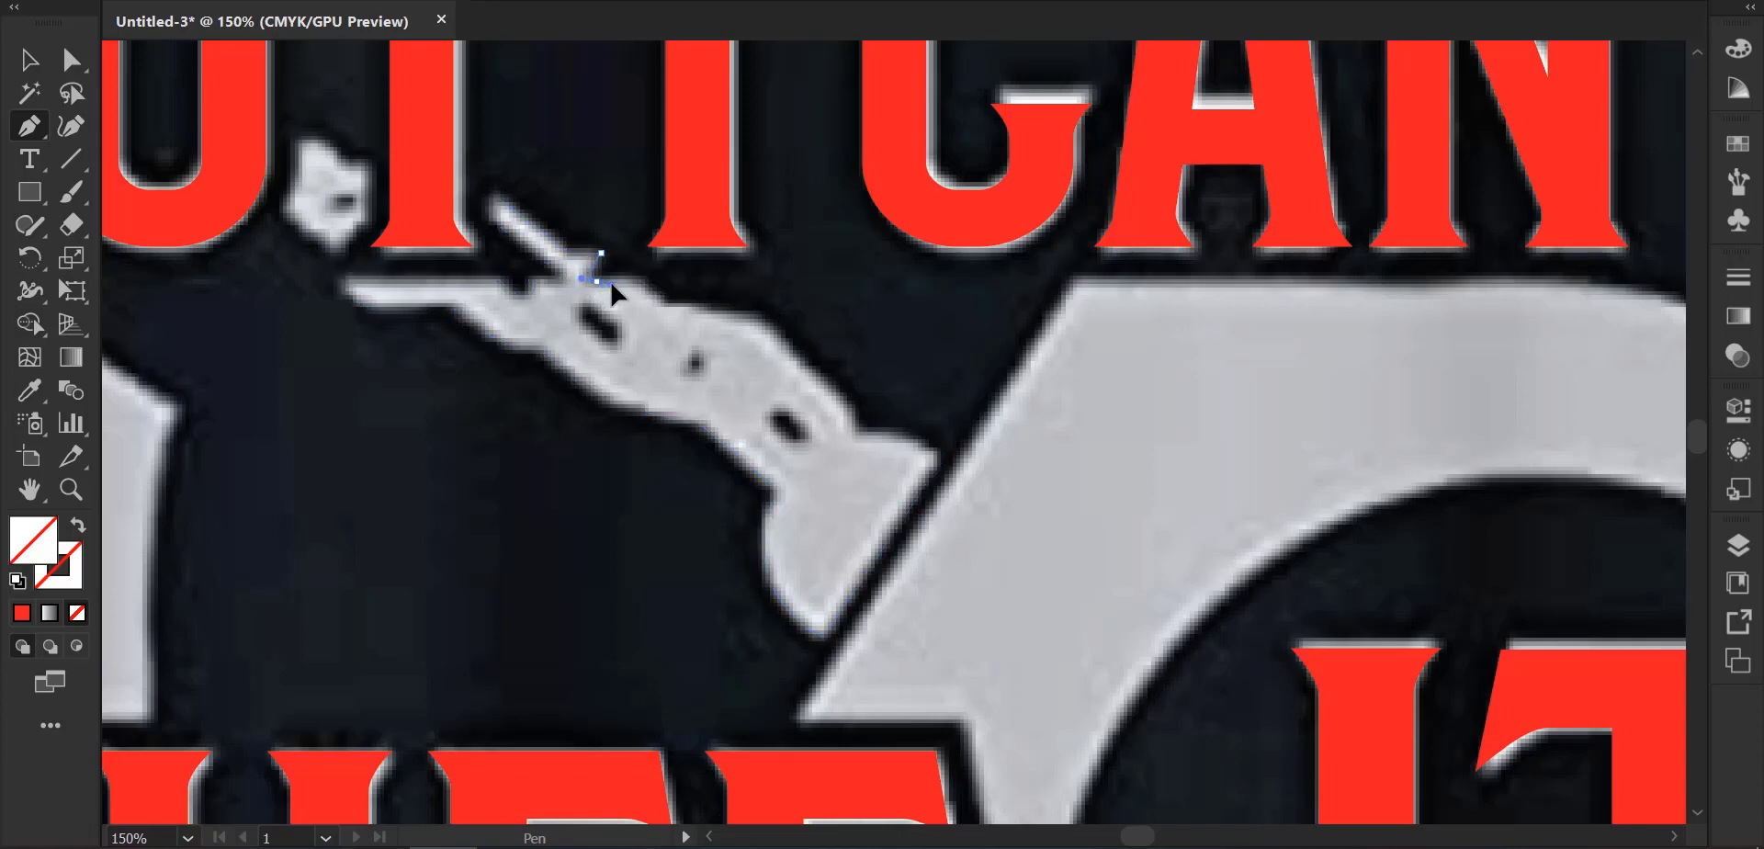
left_click(597, 281)
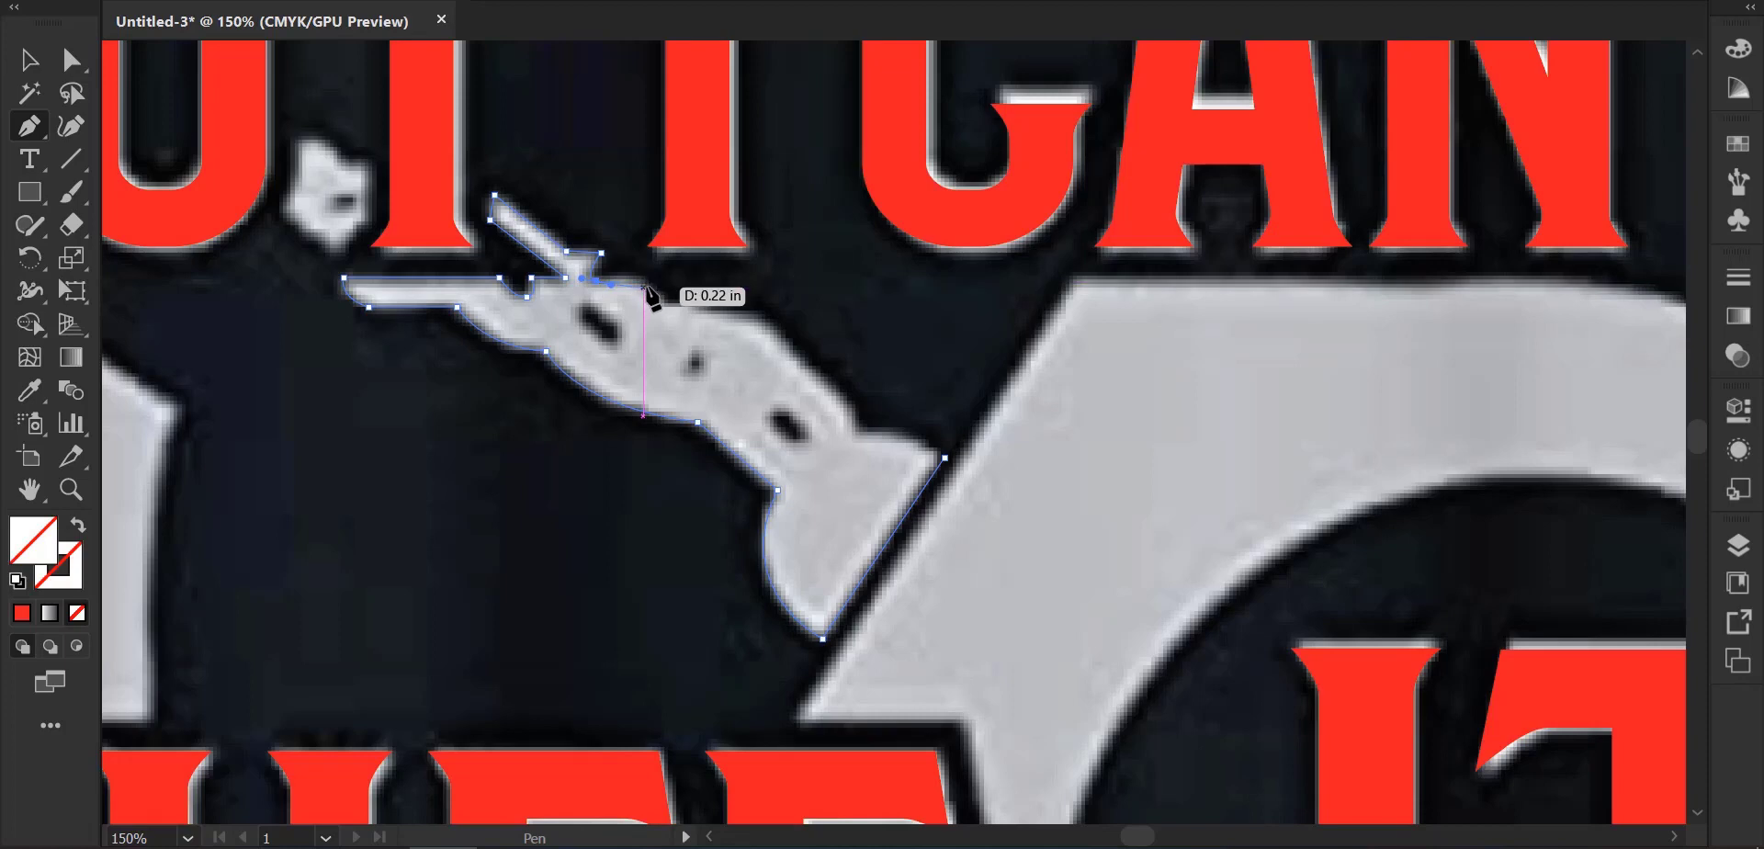
Carry the chain outline along its wavy upper edge and close the path with a curve at the corner facing the larger ring.
left_click_drag(647, 281, 665, 301)
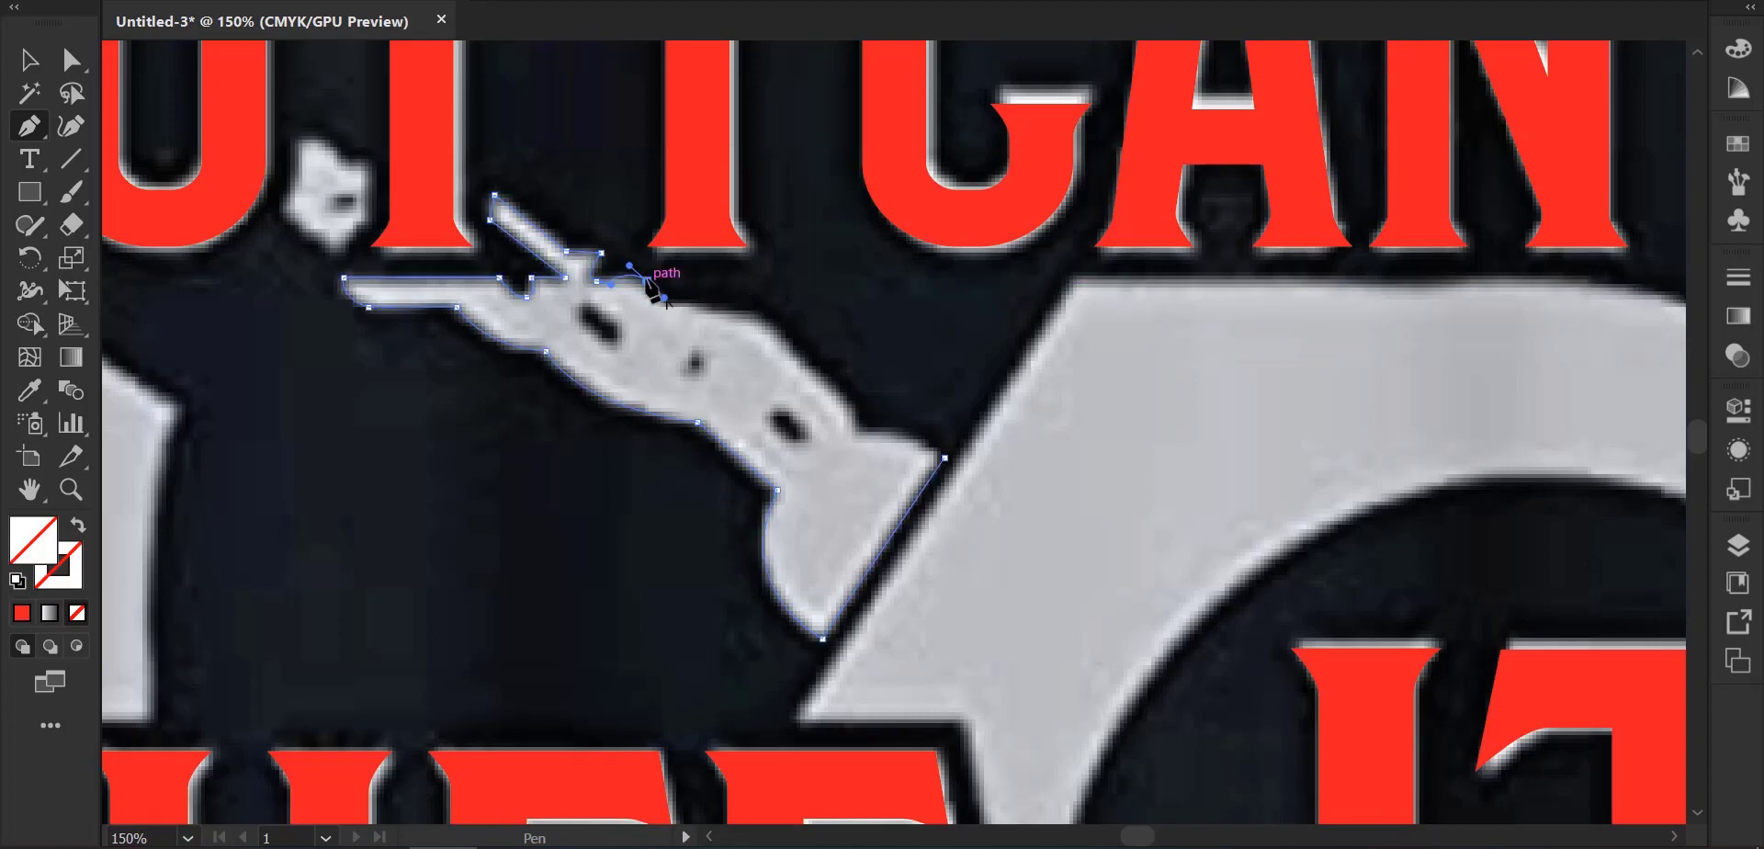
left_click_drag(674, 304, 691, 309)
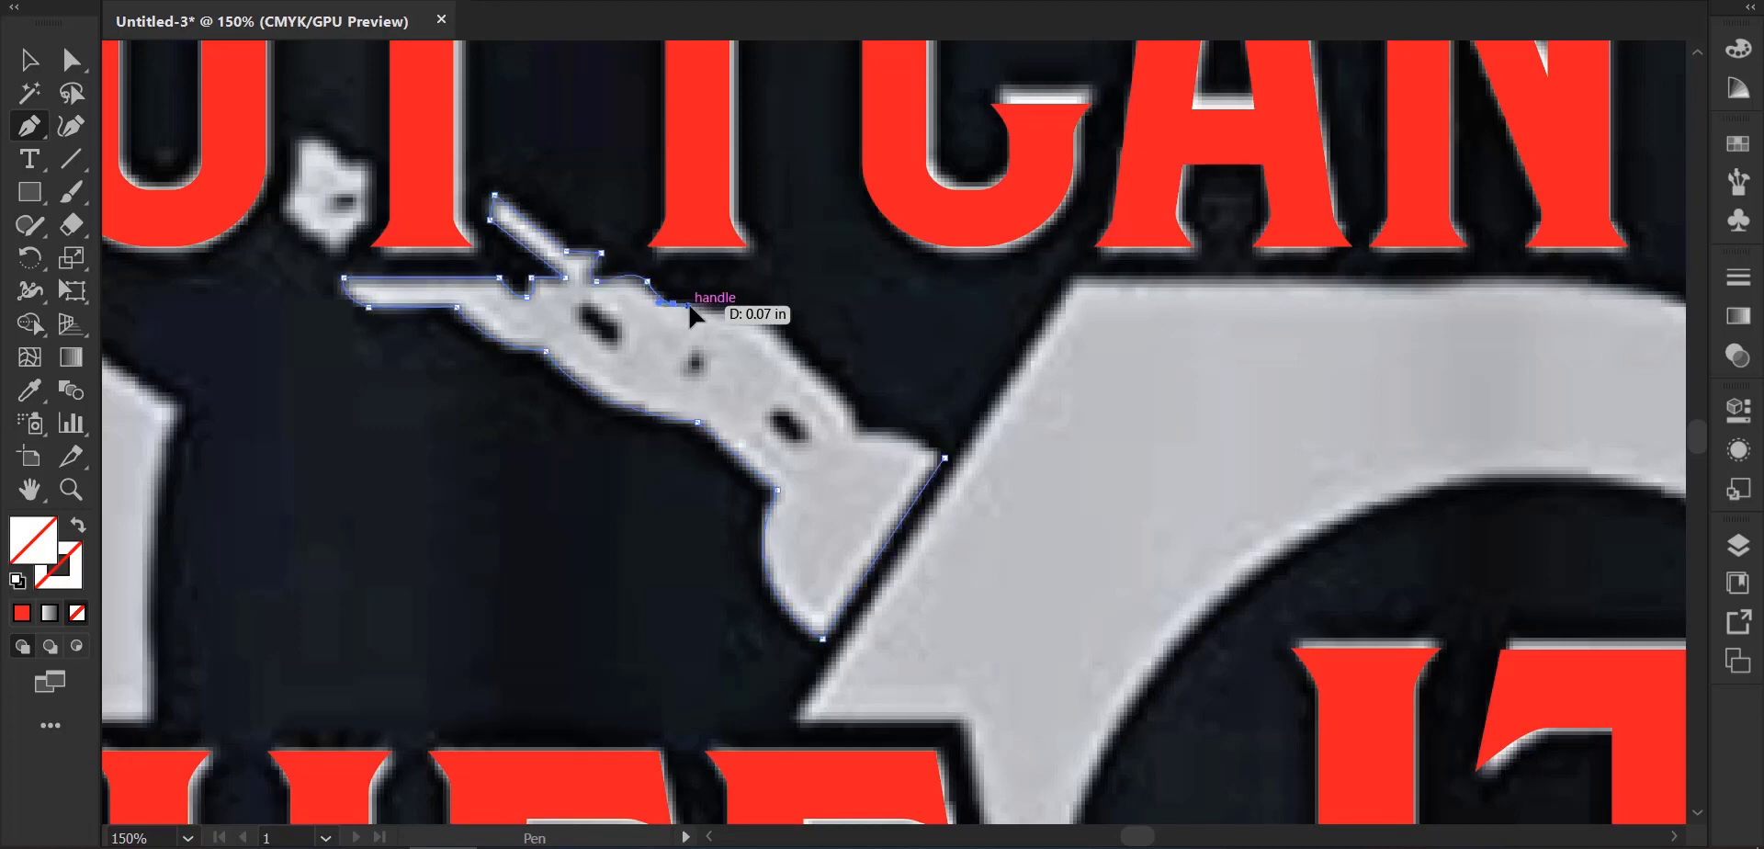
left_click(759, 319)
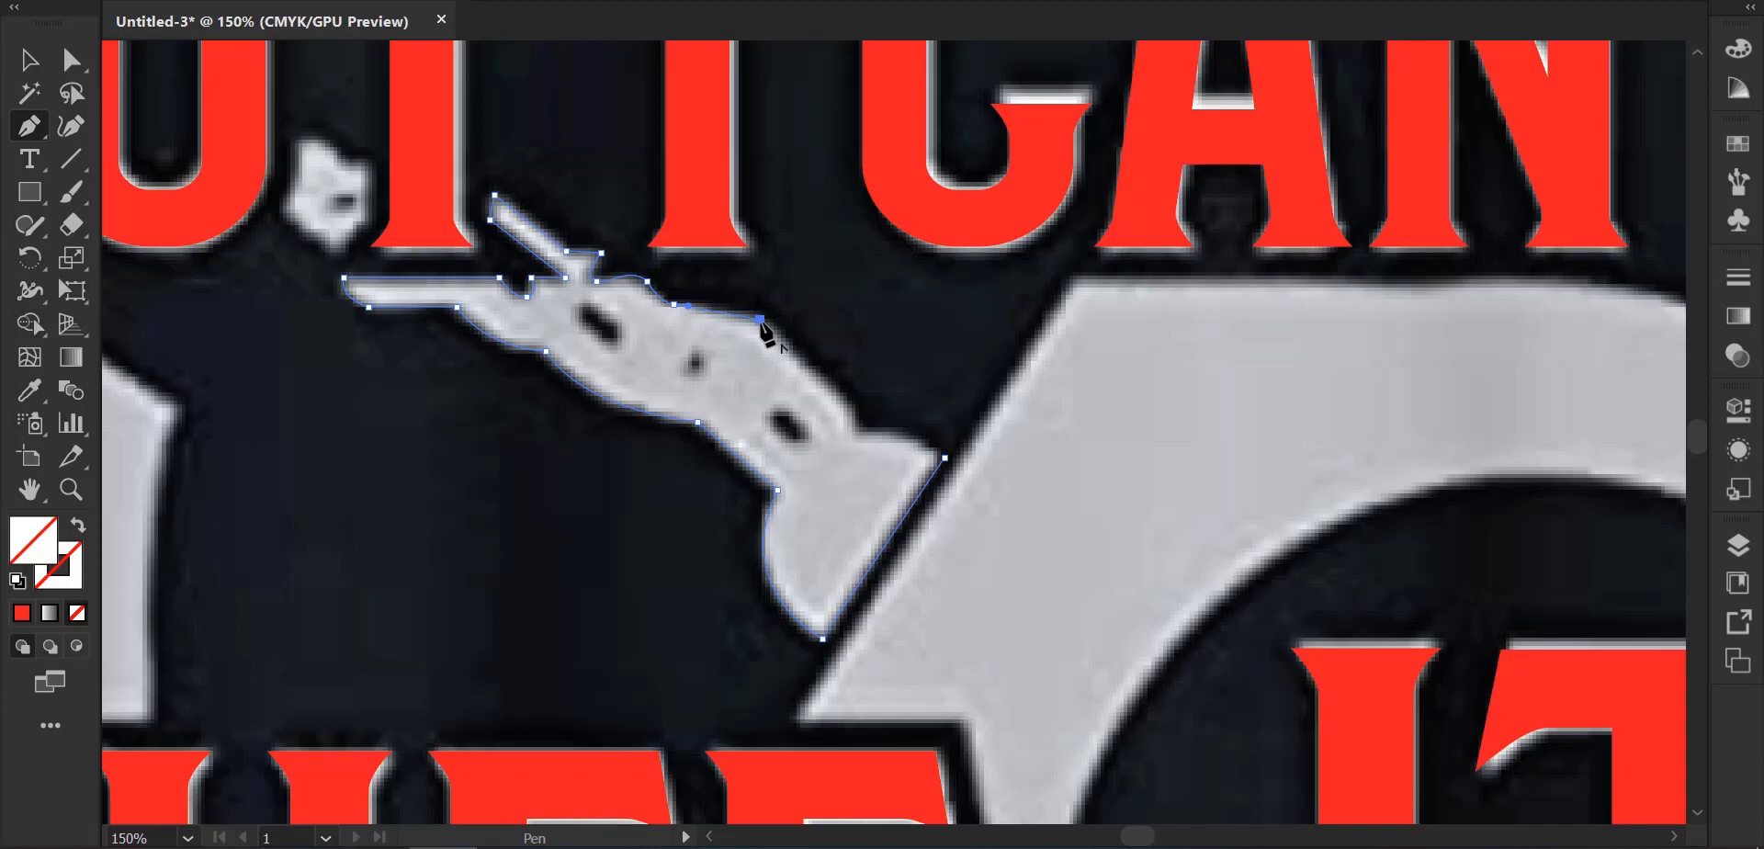
left_click(848, 402)
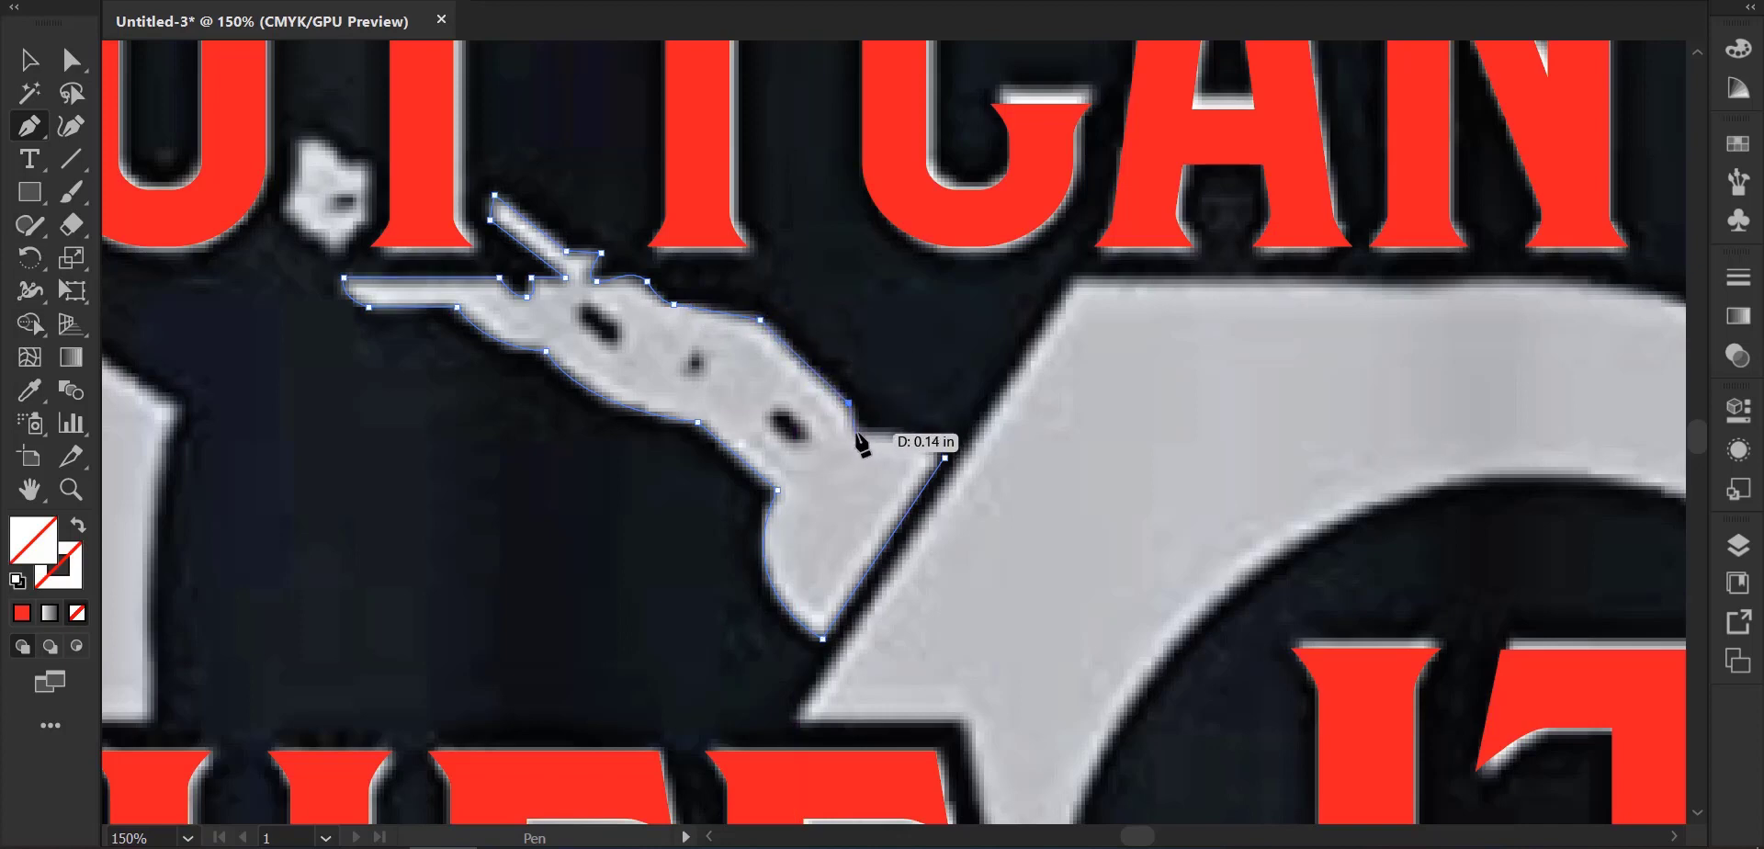
left_click(855, 430)
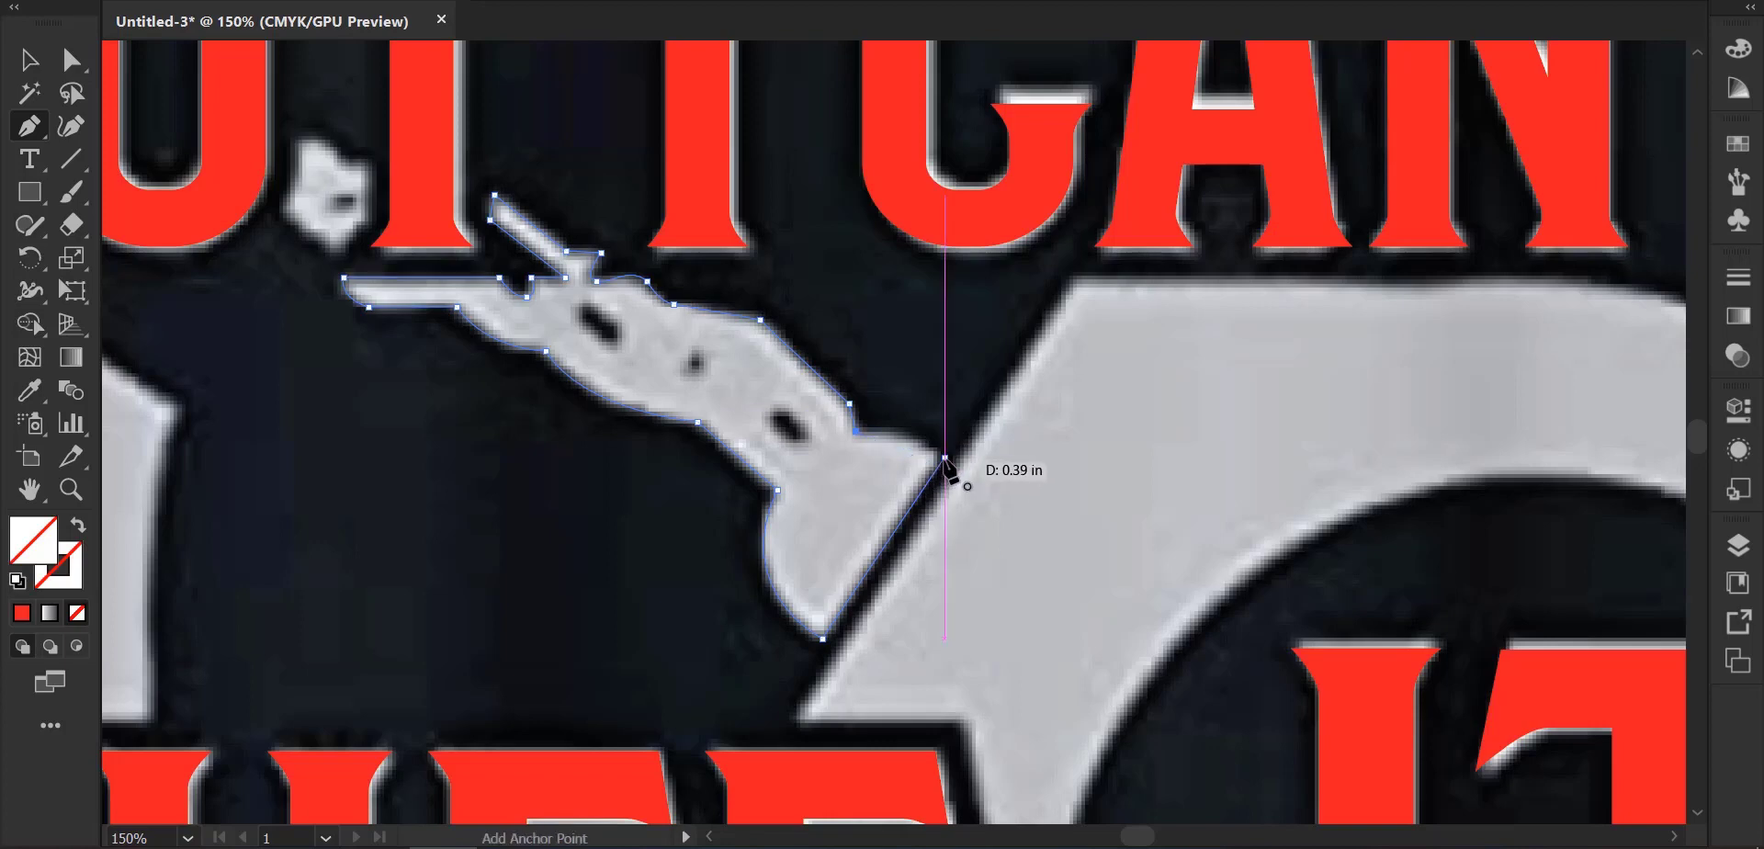
left_click_drag(945, 455, 990, 493)
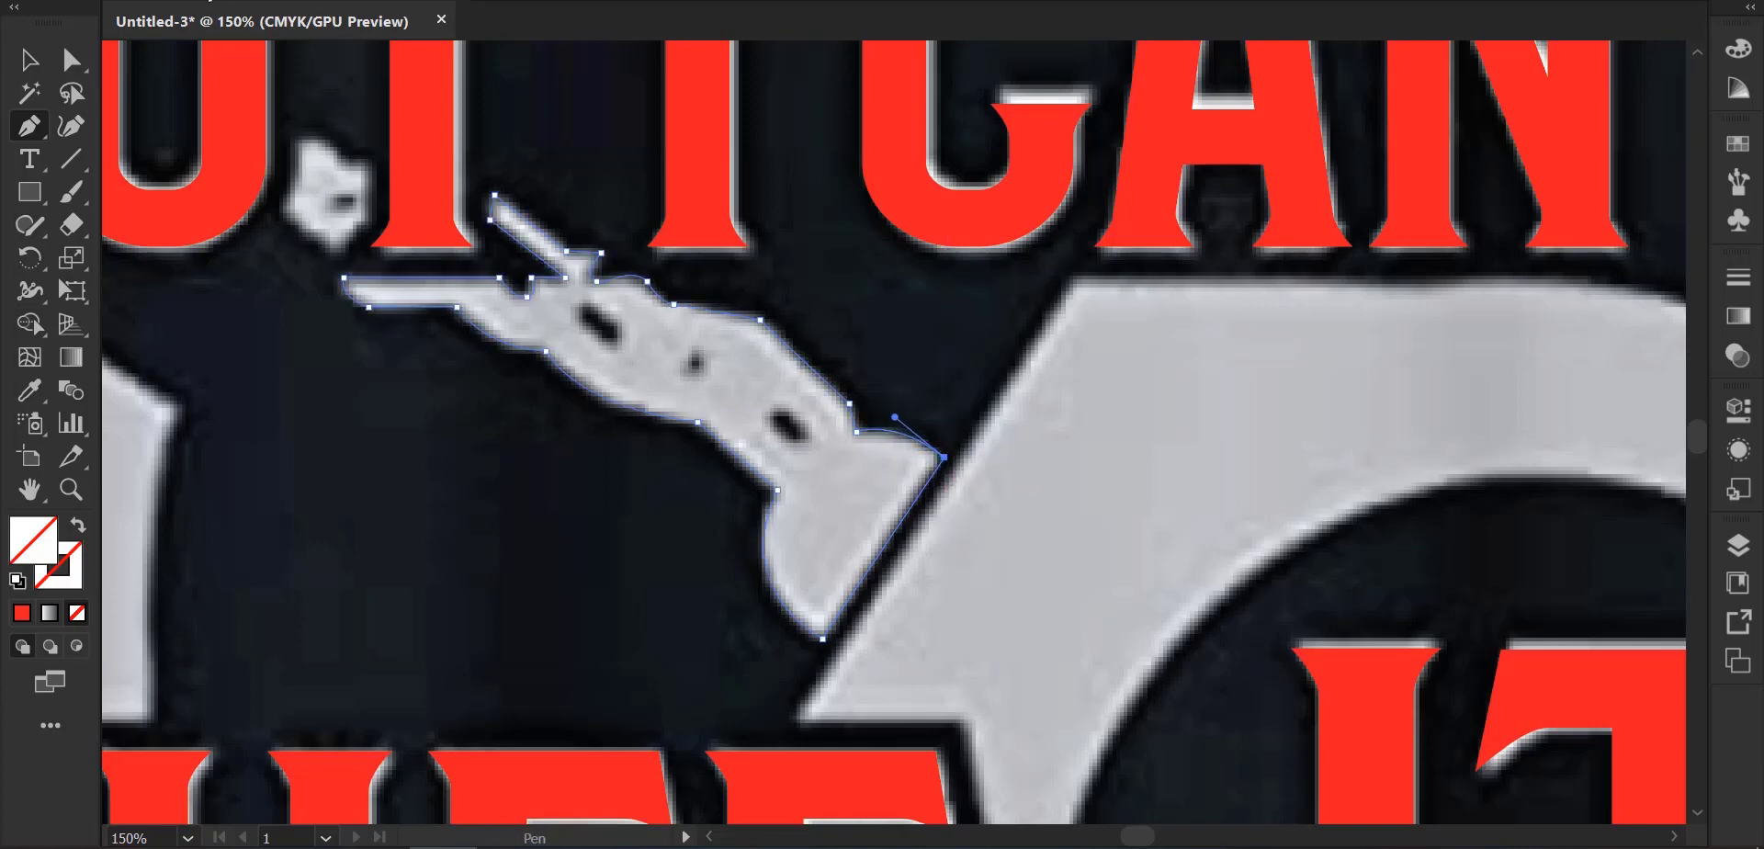
Round the upper corner of the chain's end piece and the inner corner where its upper edge meets the links.
left_click(70, 59)
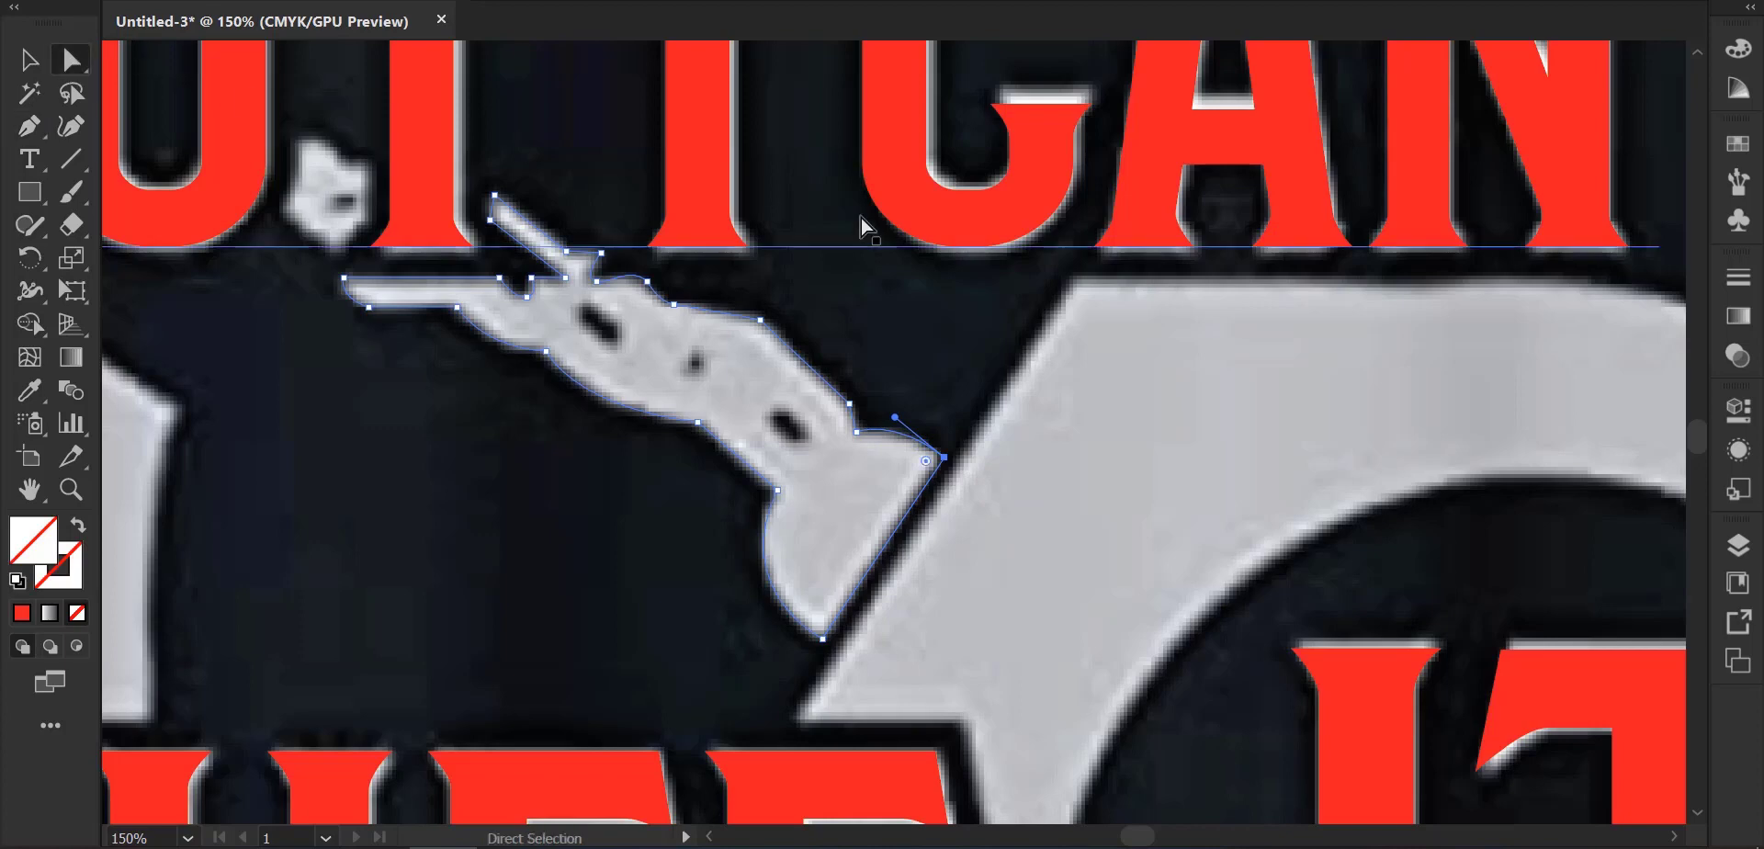
left_click(946, 459)
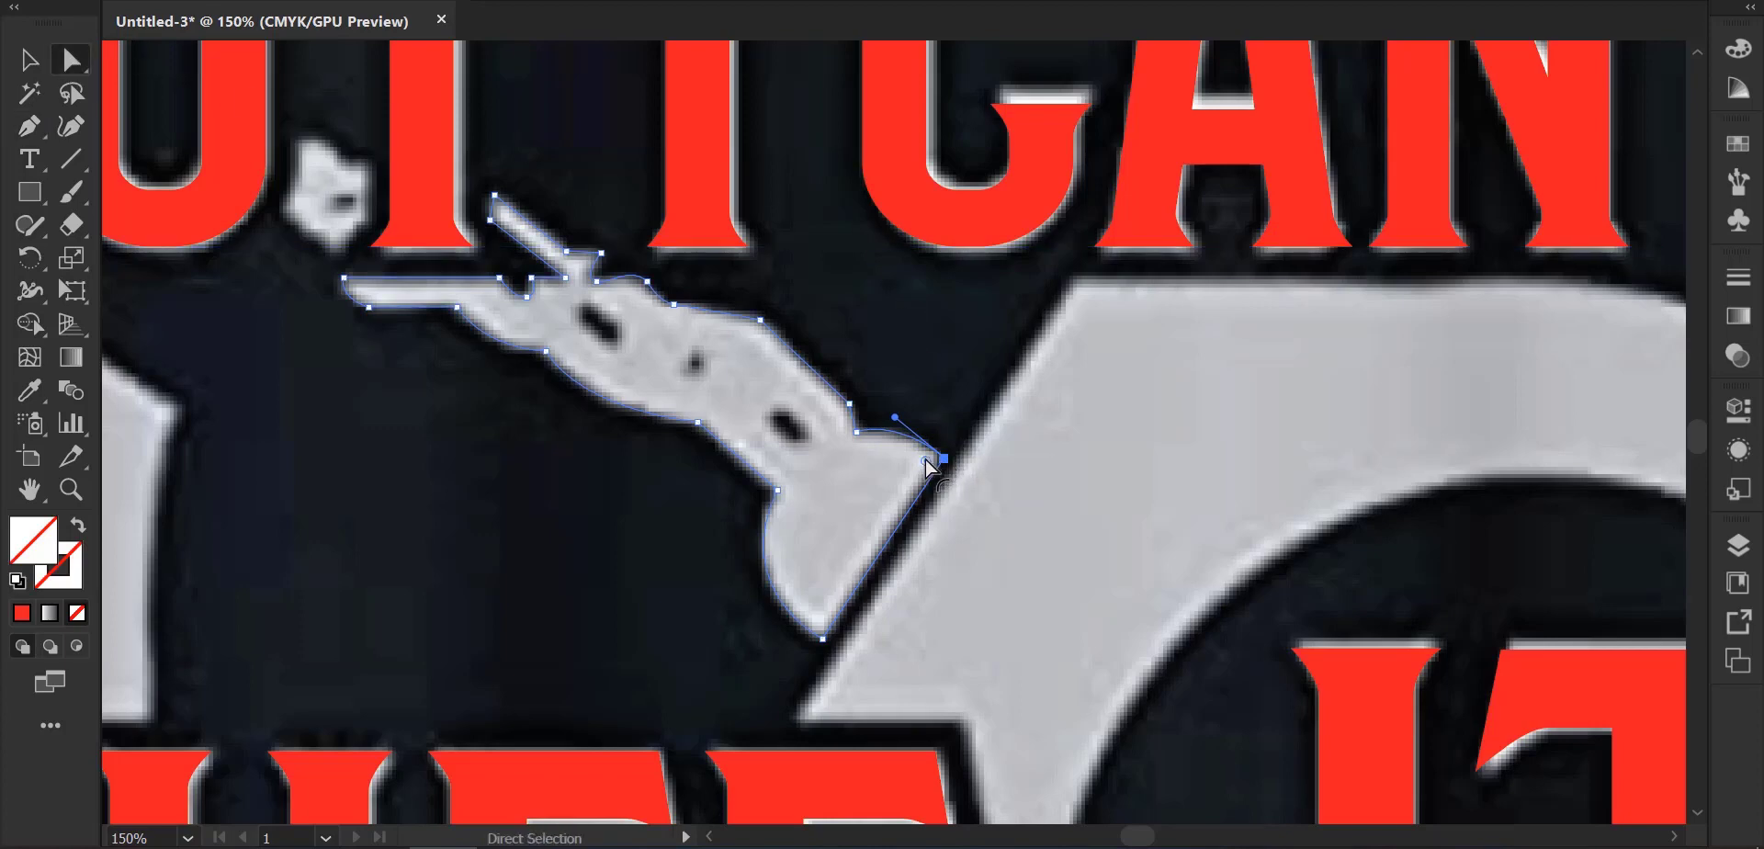
left_click_drag(925, 461, 914, 494)
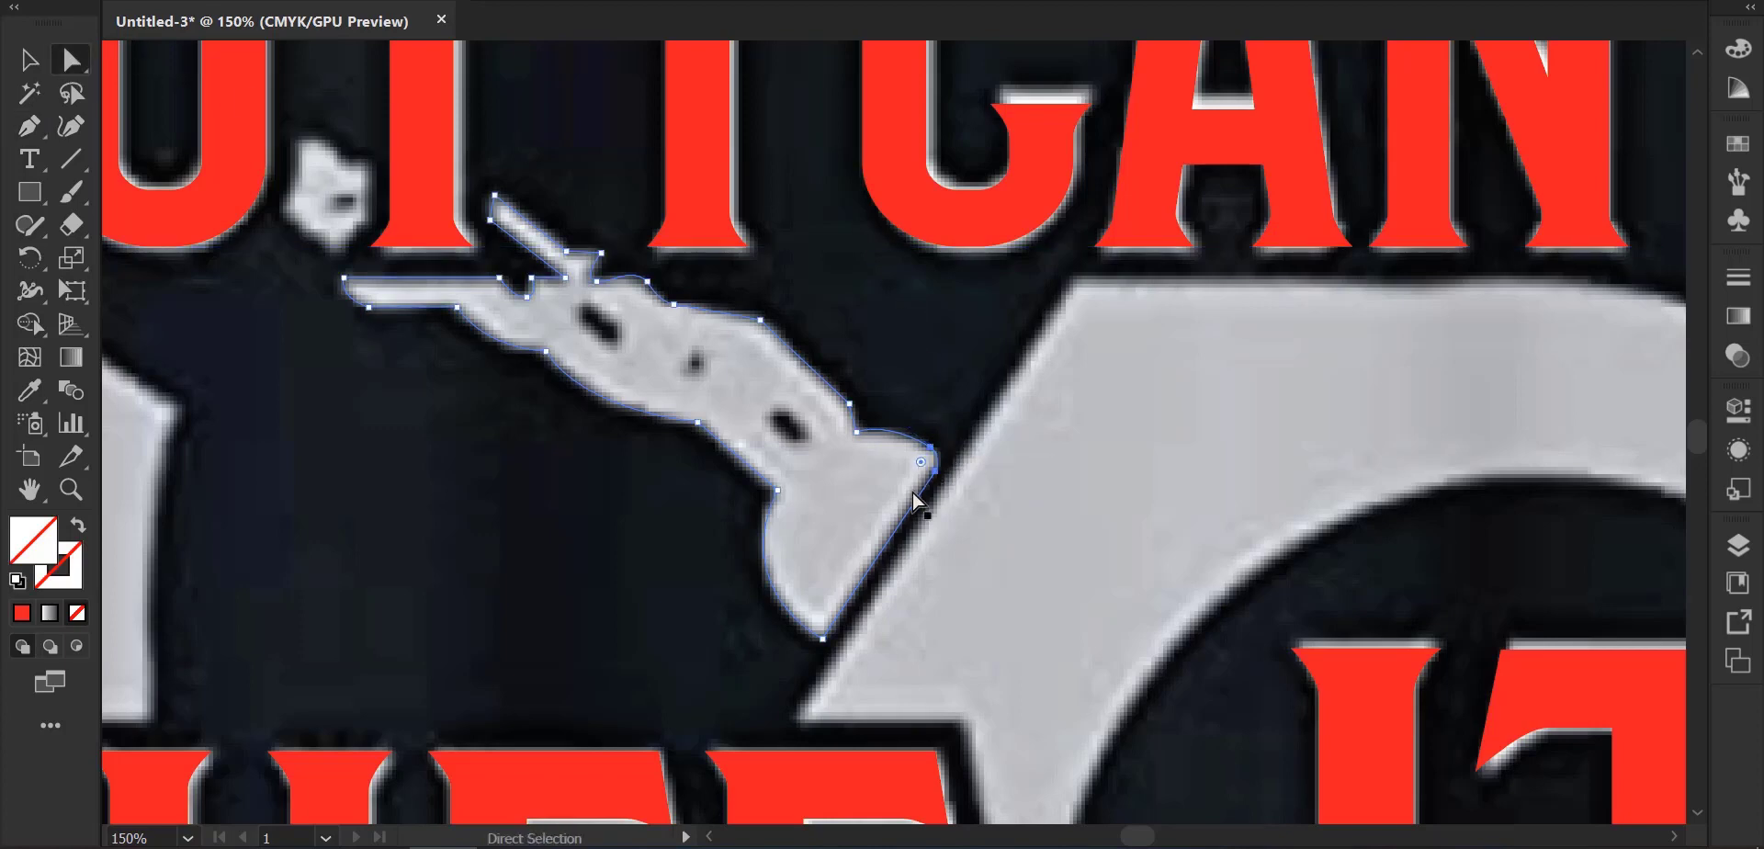
left_click(857, 433)
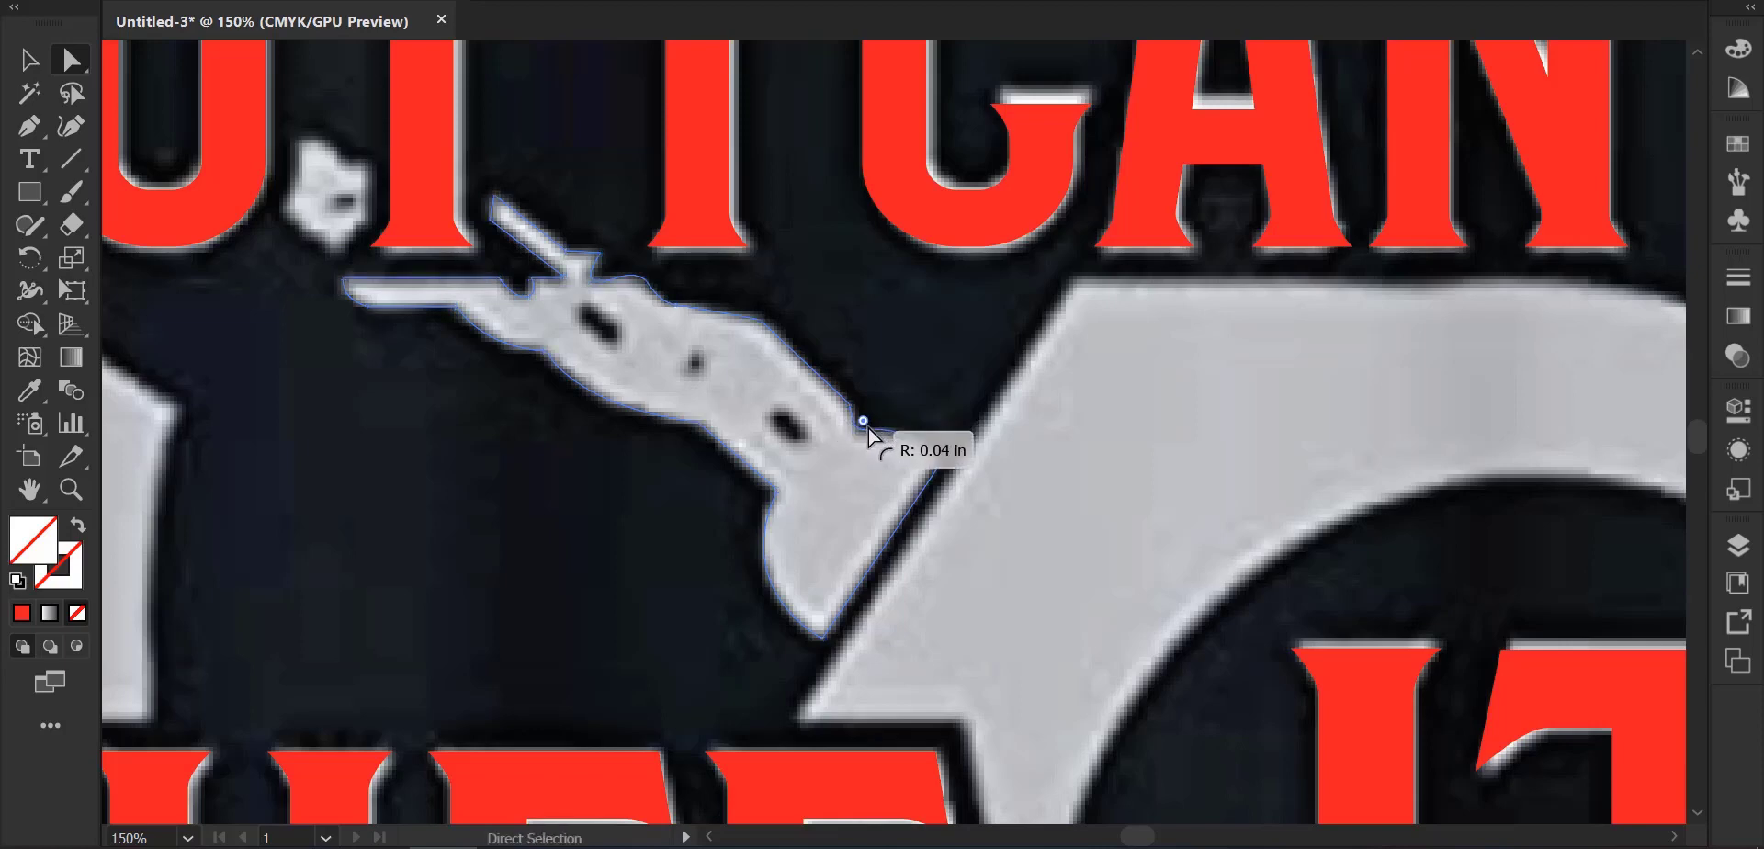
left_click_drag(868, 426, 796, 477)
Round the inner corner on the underside of the chain's end piece and its lowest tip.
left_click(777, 491)
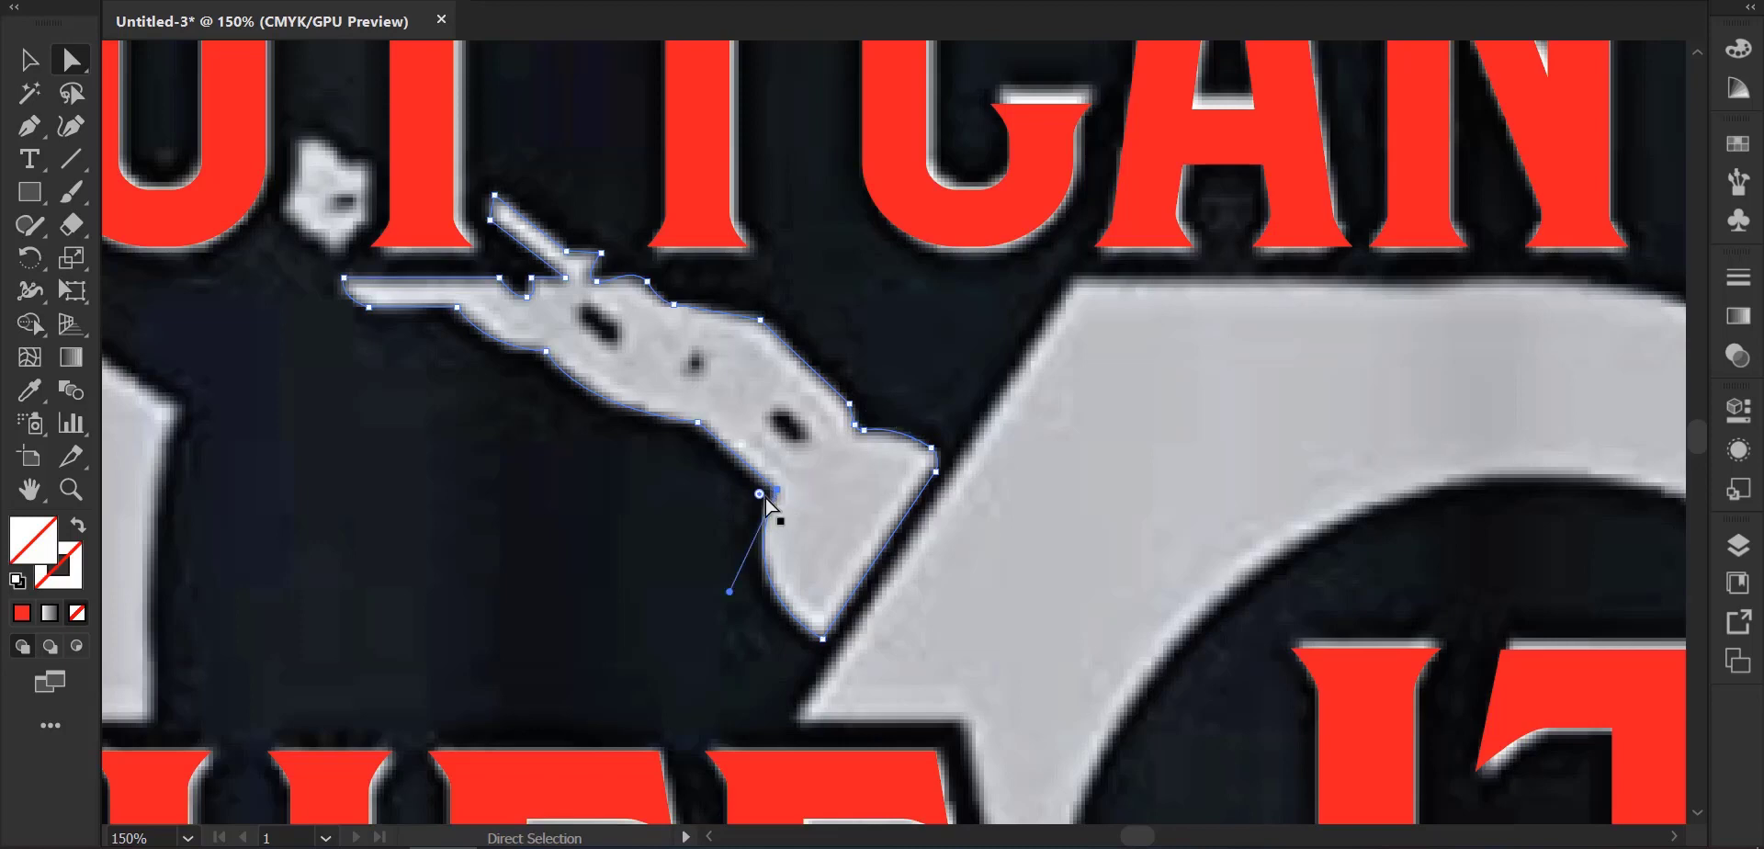
left_click_drag(760, 496, 758, 499)
left_click(824, 635)
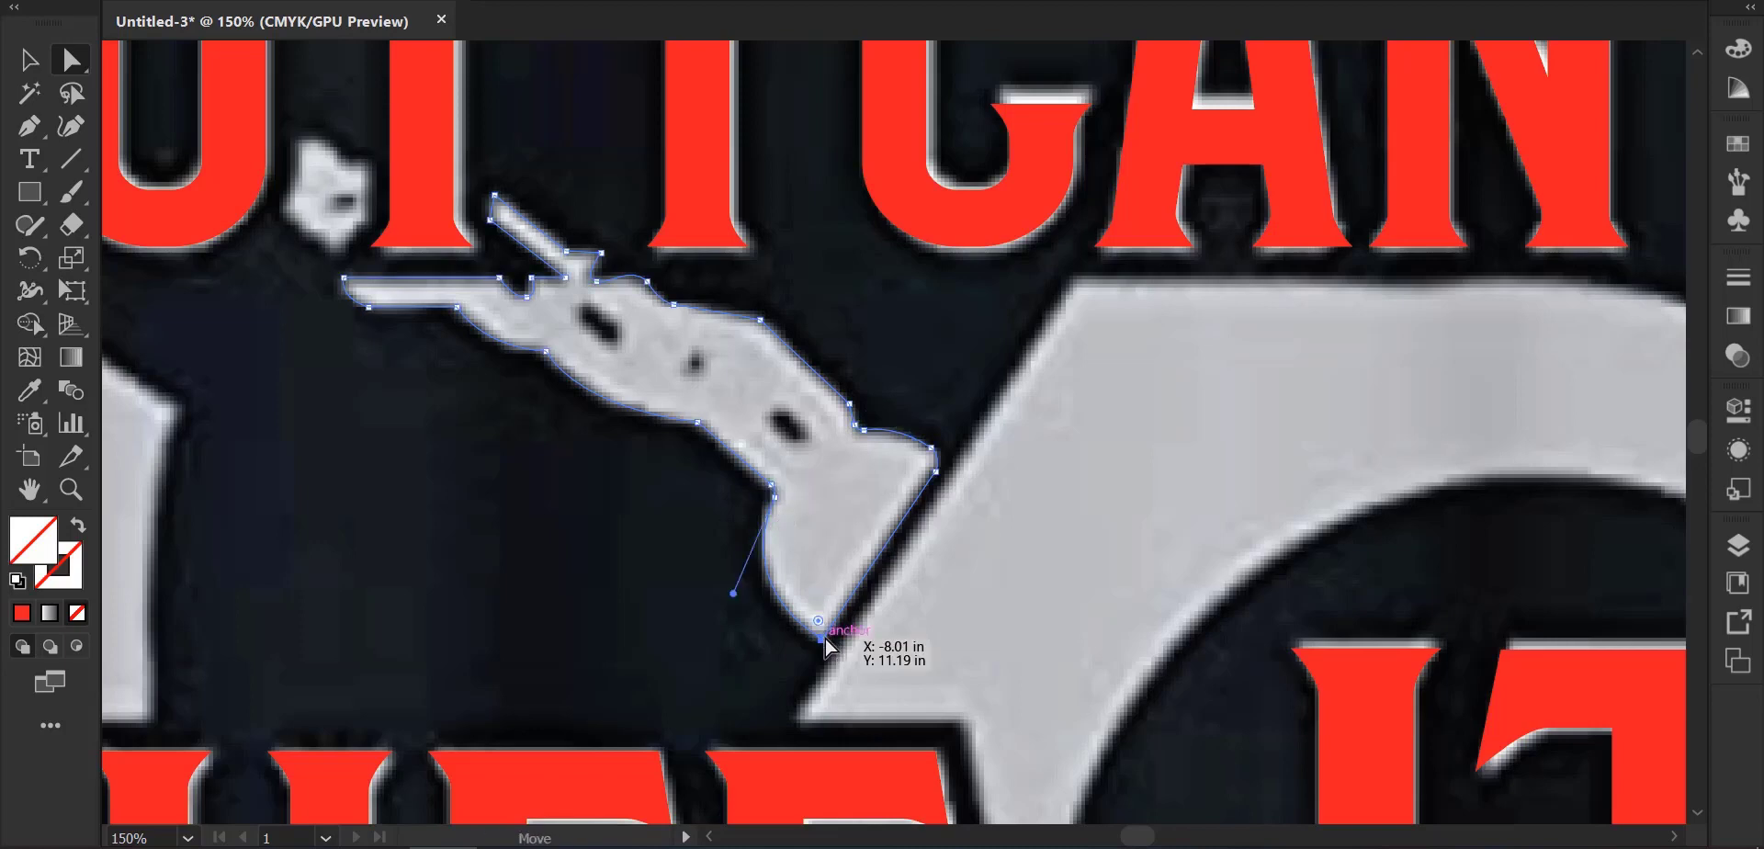
left_click_drag(820, 617, 819, 617)
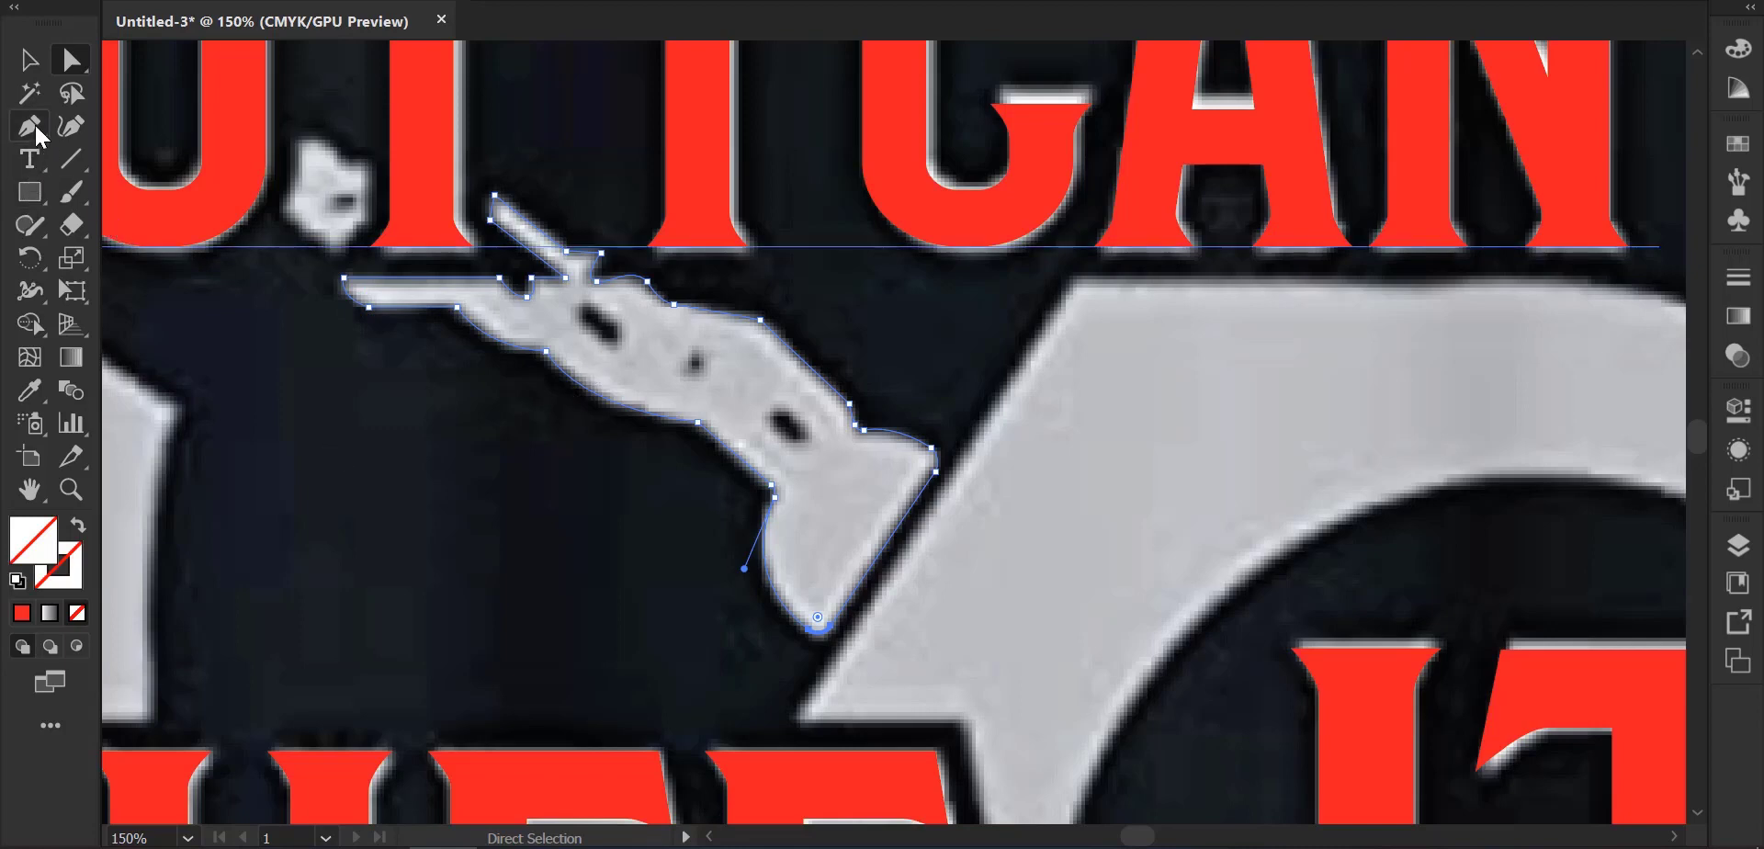
Draw a tilted rectangle over the chain's first dark hole and fully round its corners into a slot.
left_click(29, 192)
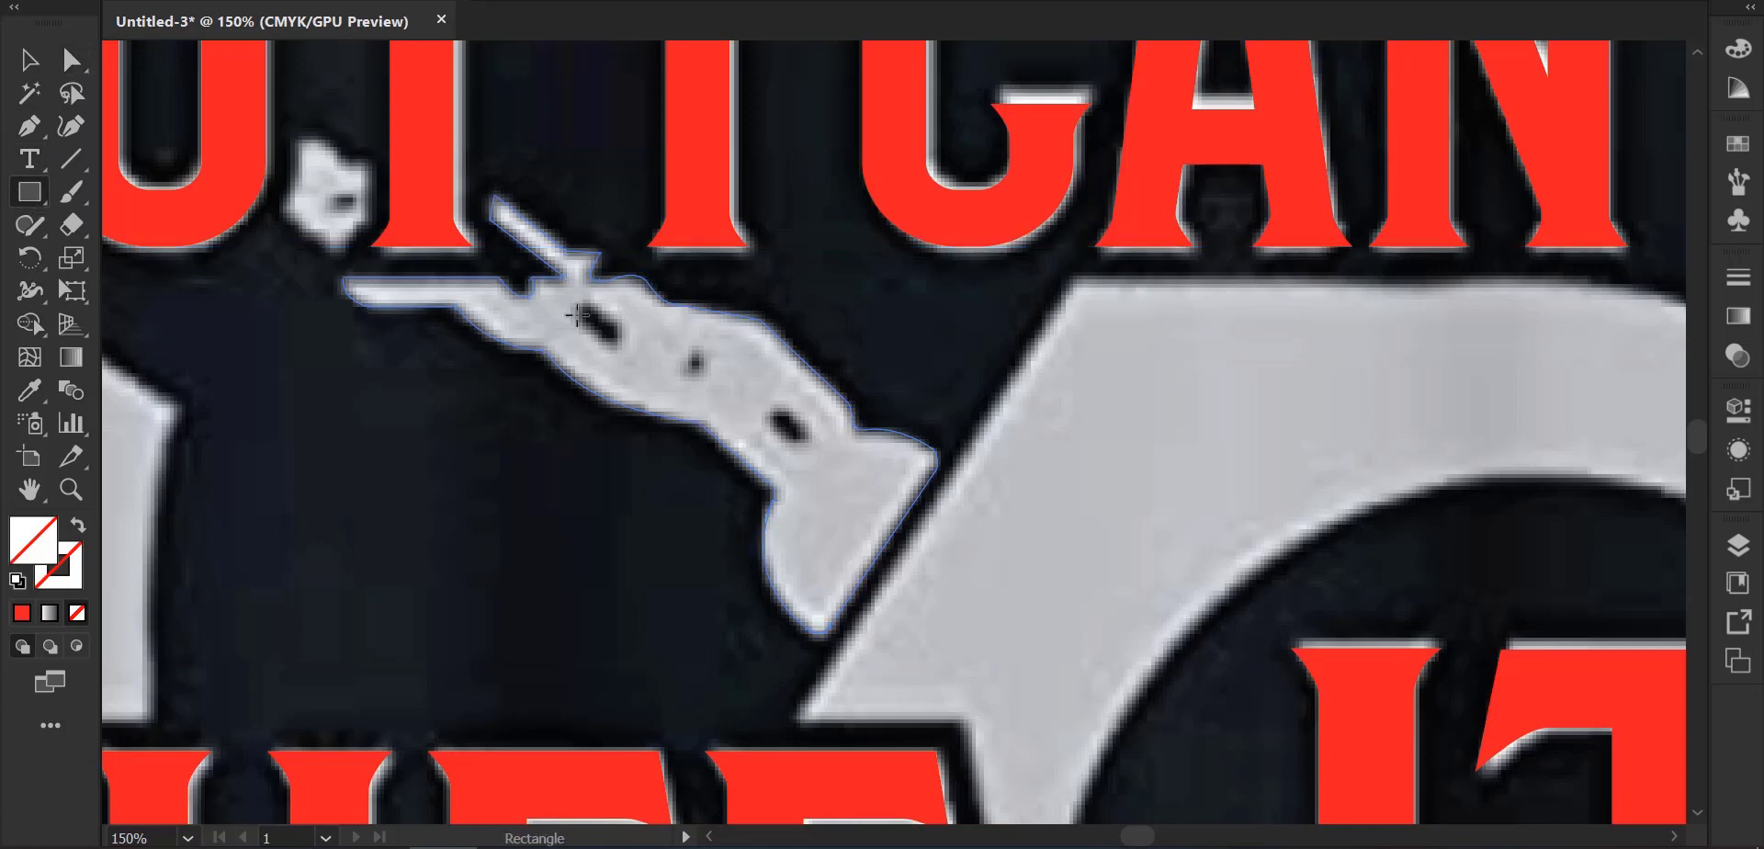
mouse_move(580, 308)
left_mouse_down()
mouse_move(607, 355)
mouse_move(574, 290)
left_mouse_up()
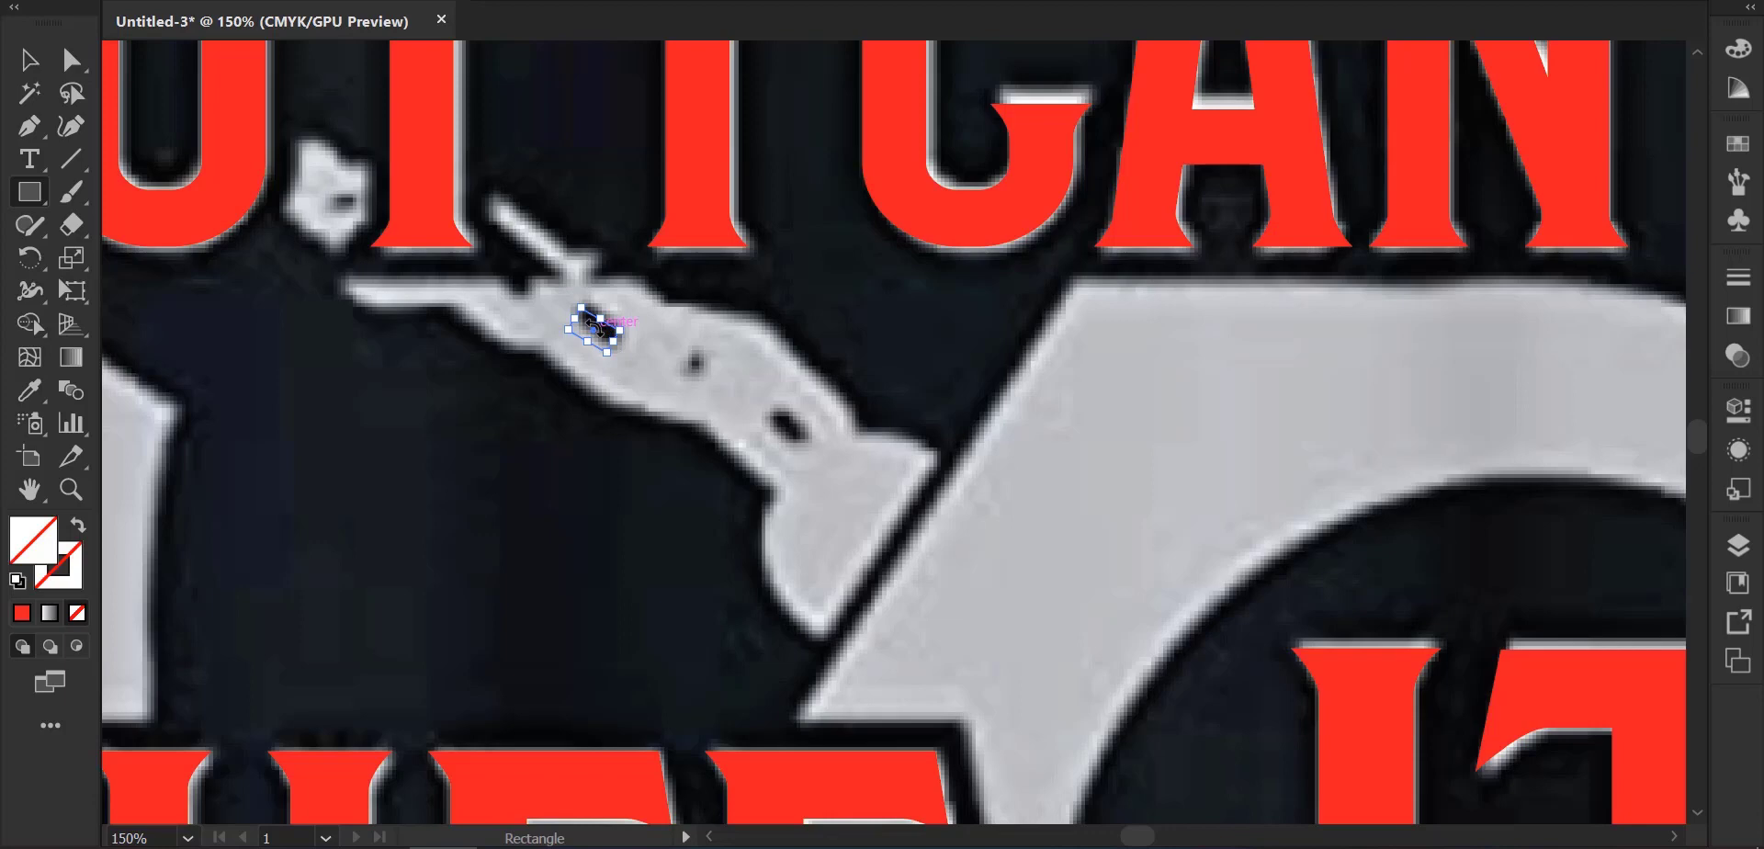
scroll(599, 327, "up", 3)
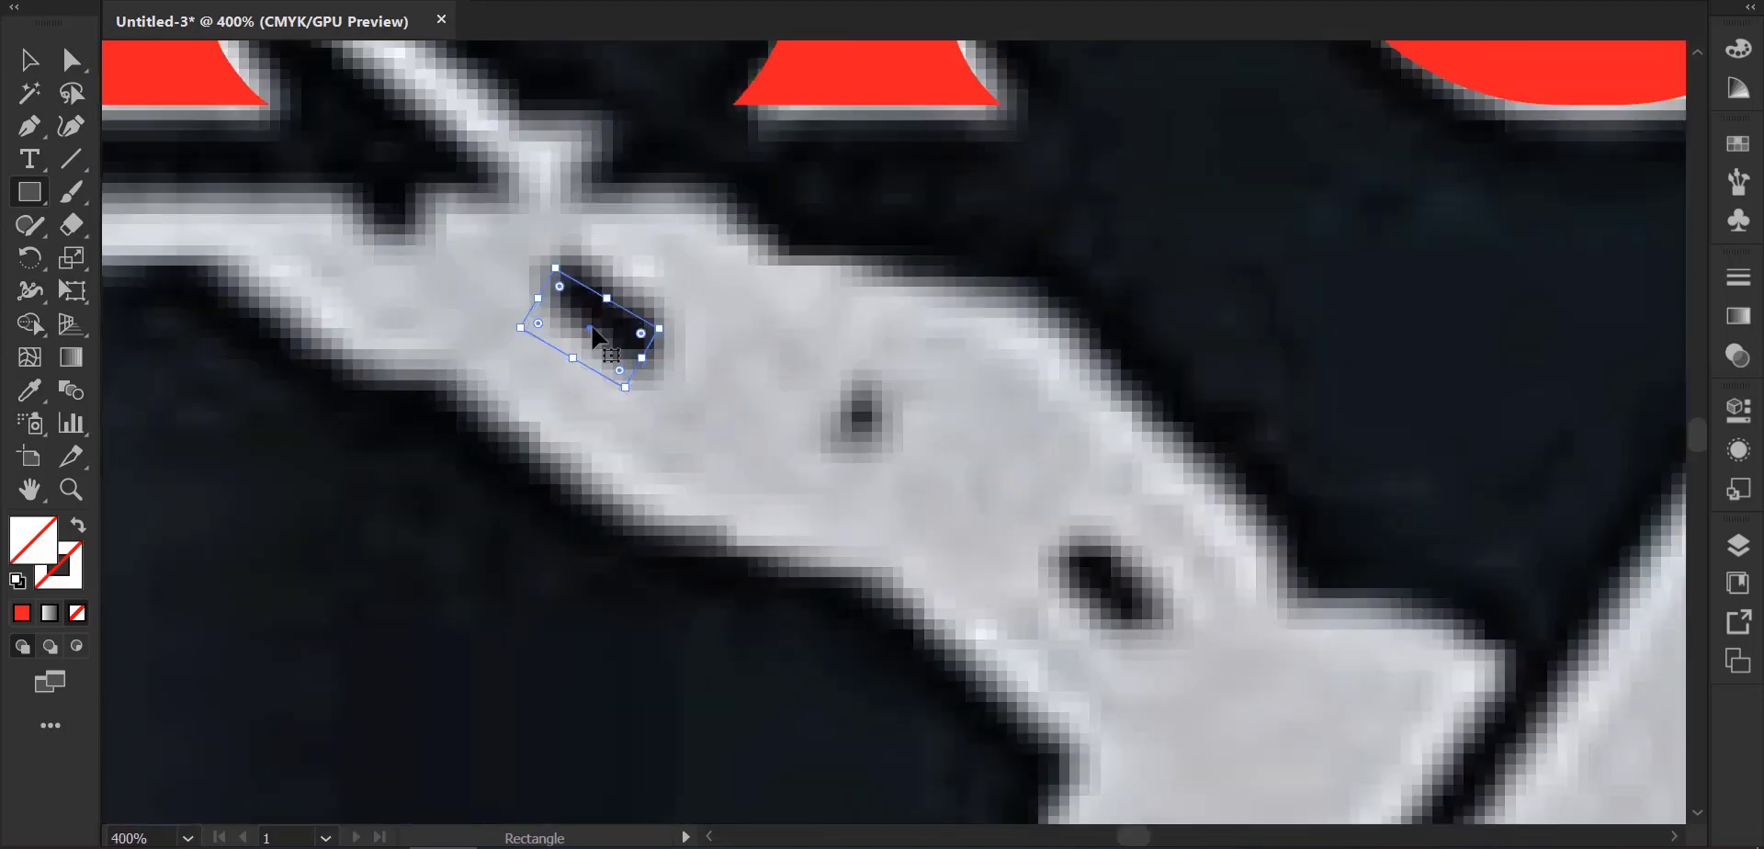
left_click_drag(593, 331, 547, 265)
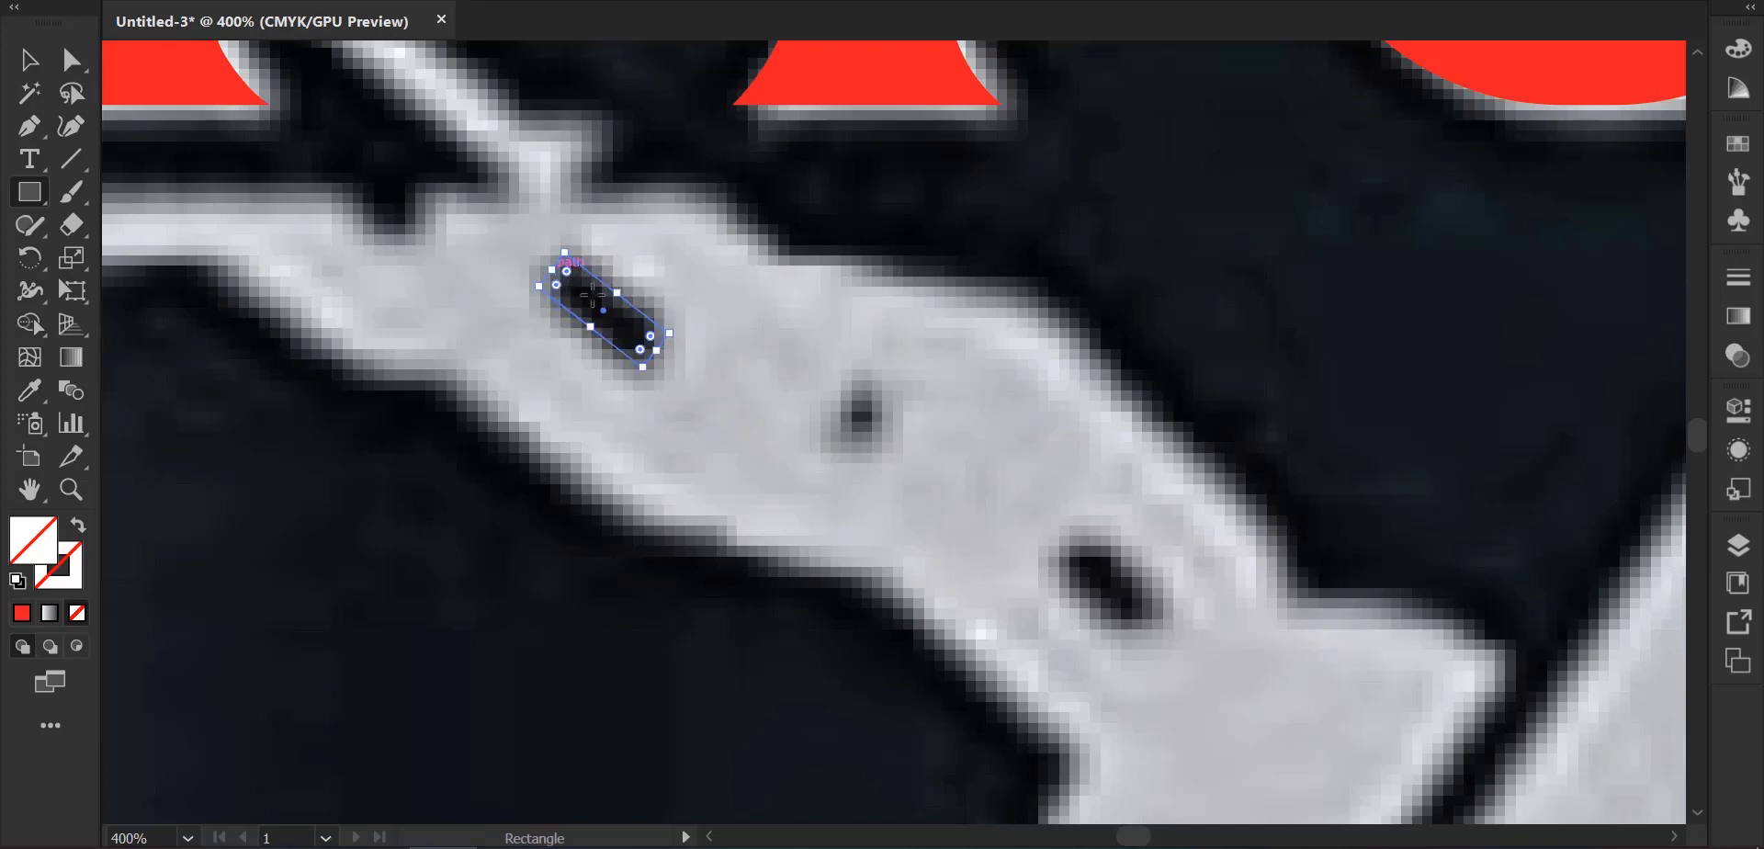
left_click(73, 61)
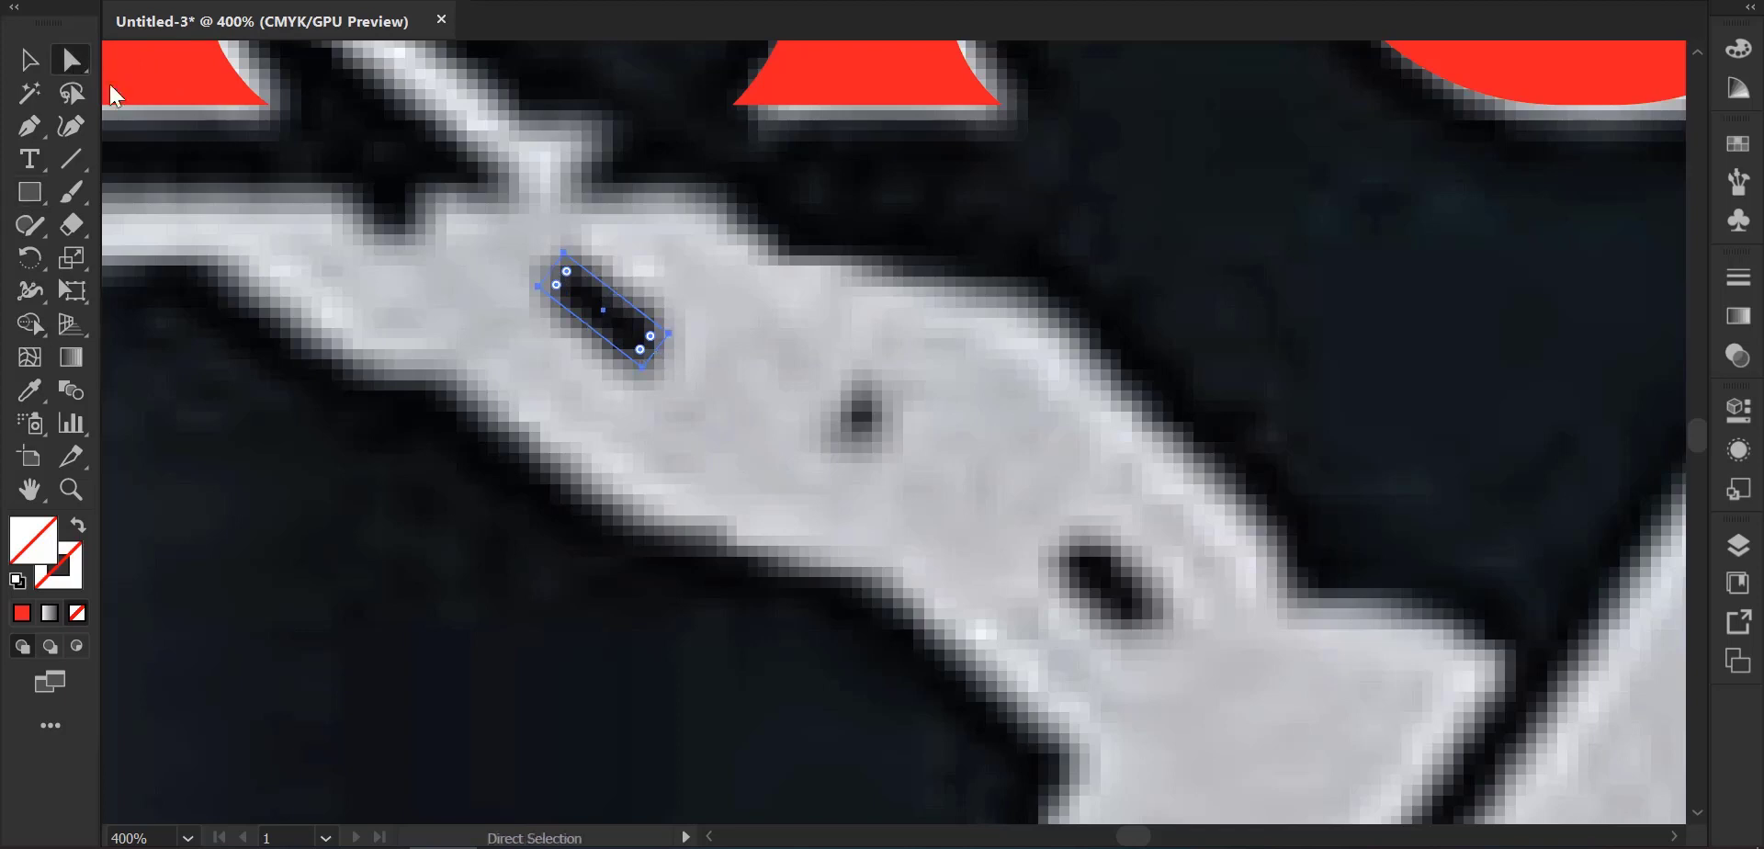
left_click_drag(567, 272, 581, 294)
Trace the chain's small middle hole as a closed path with the Pen tool, and select the rounded slot over the first hole.
scroll(638, 450, "down", 2)
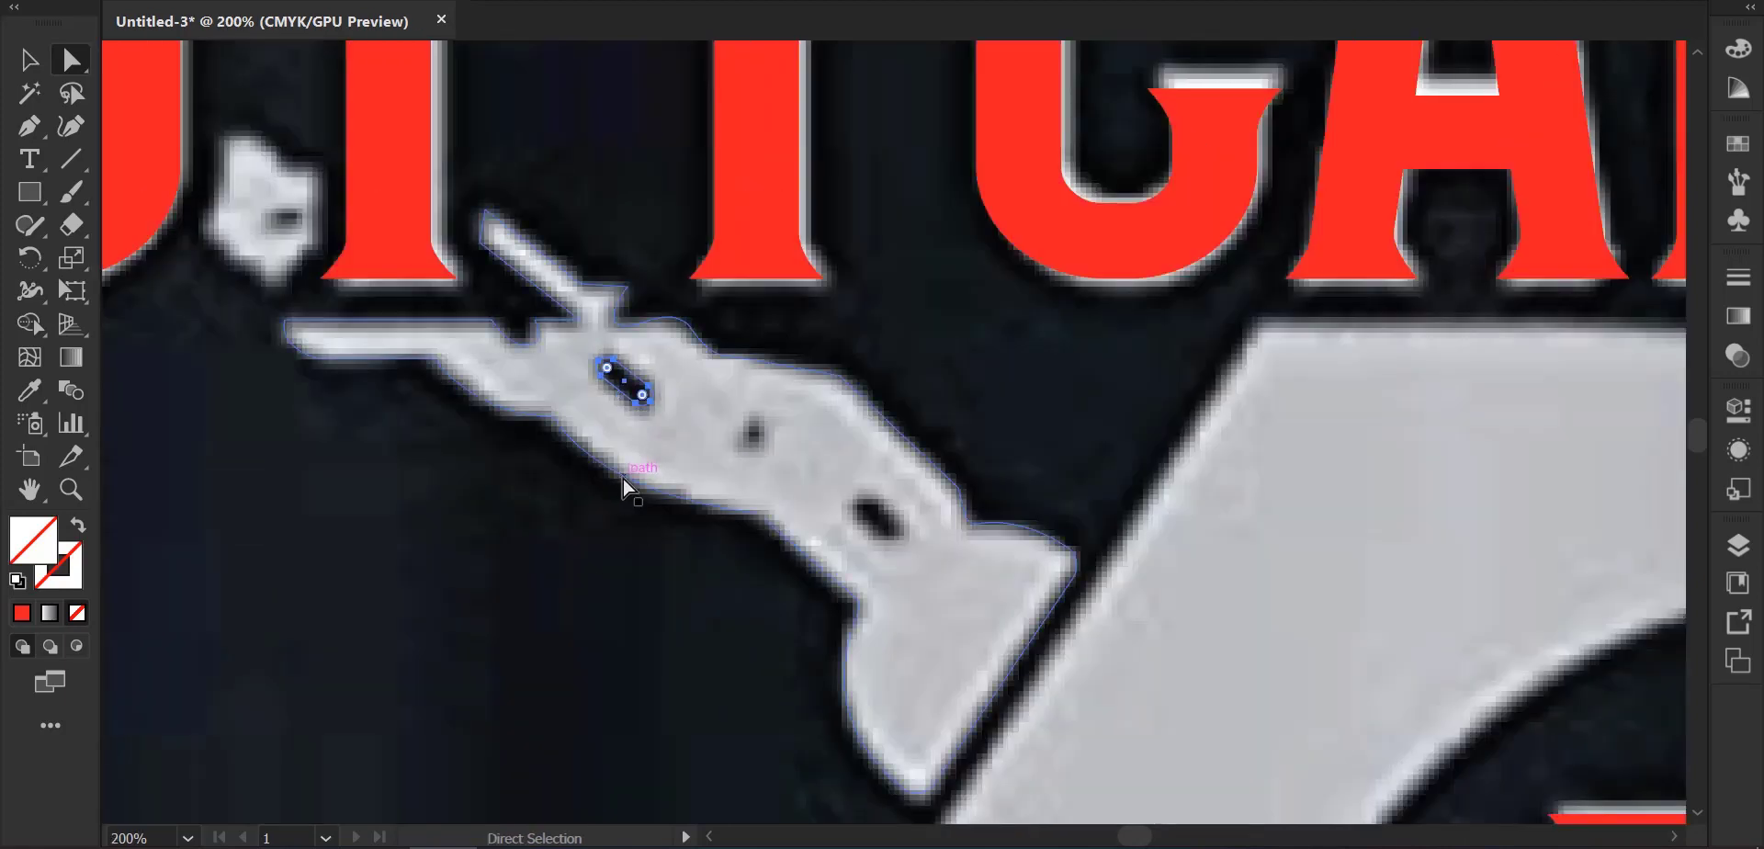
scroll(533, 410, "down", 1)
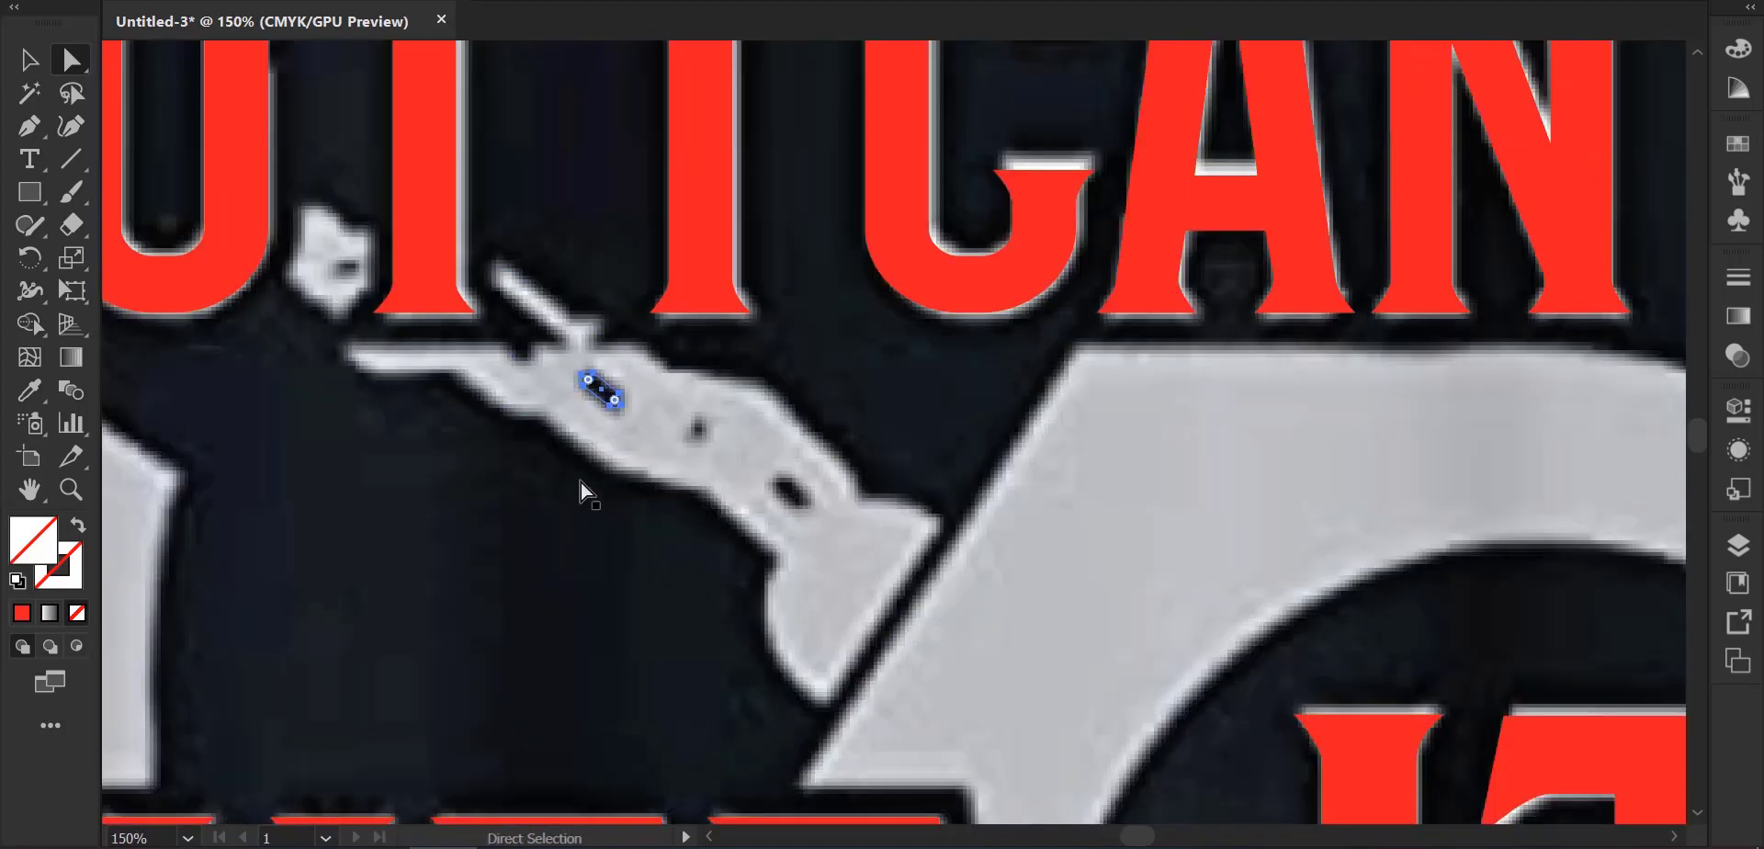
left_click(26, 127)
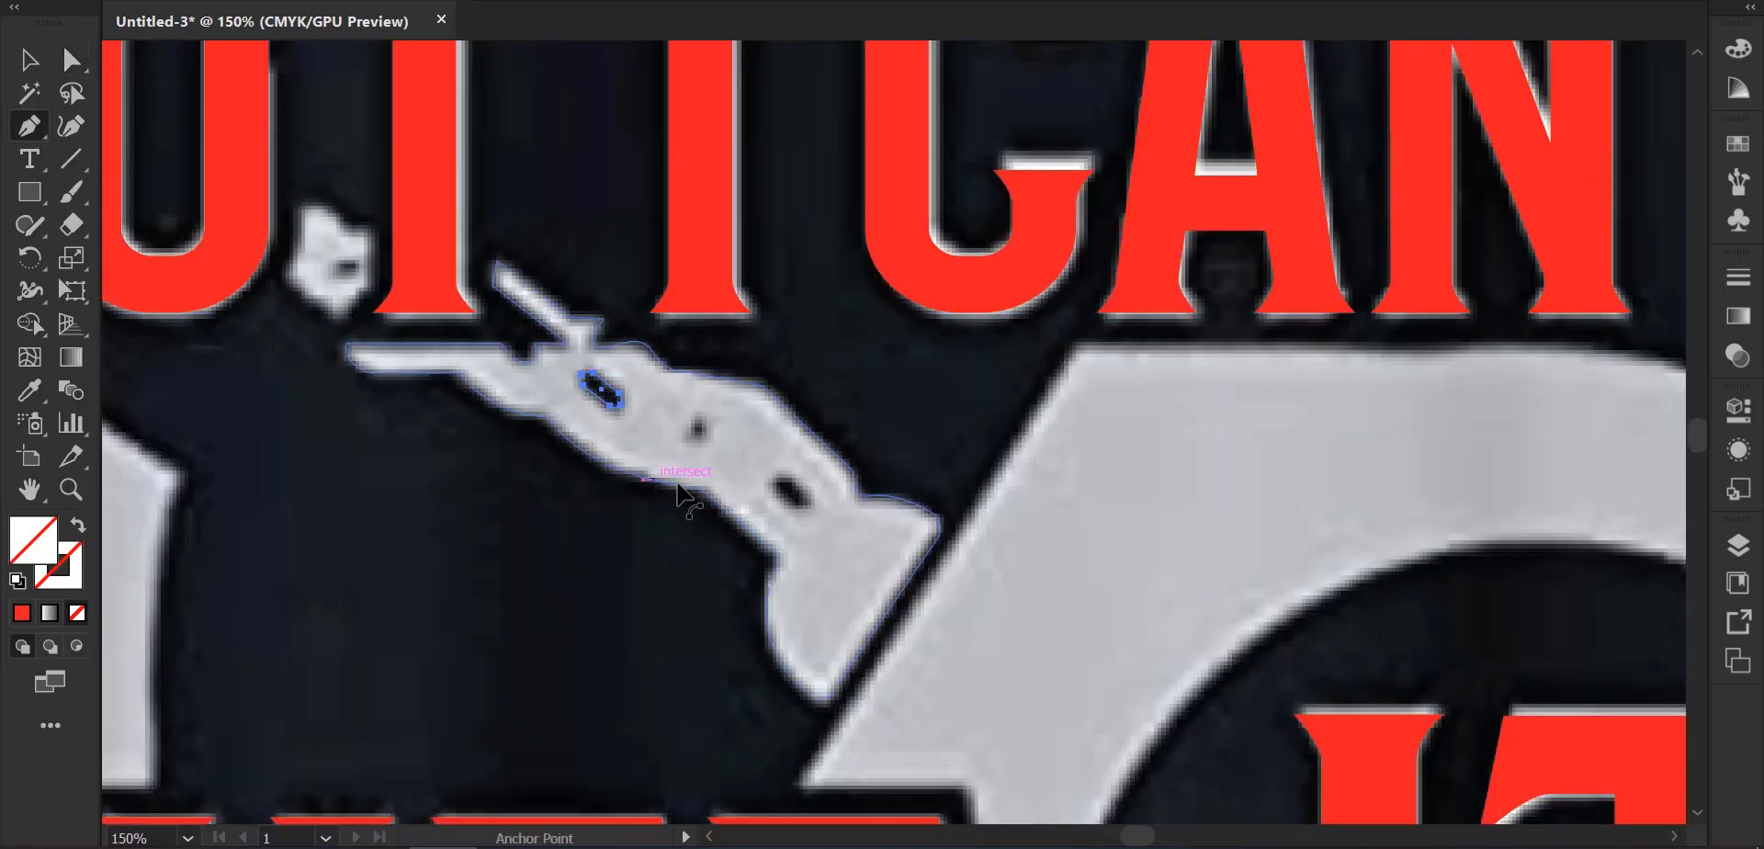
scroll(693, 439, "up", 1)
left_click(690, 421)
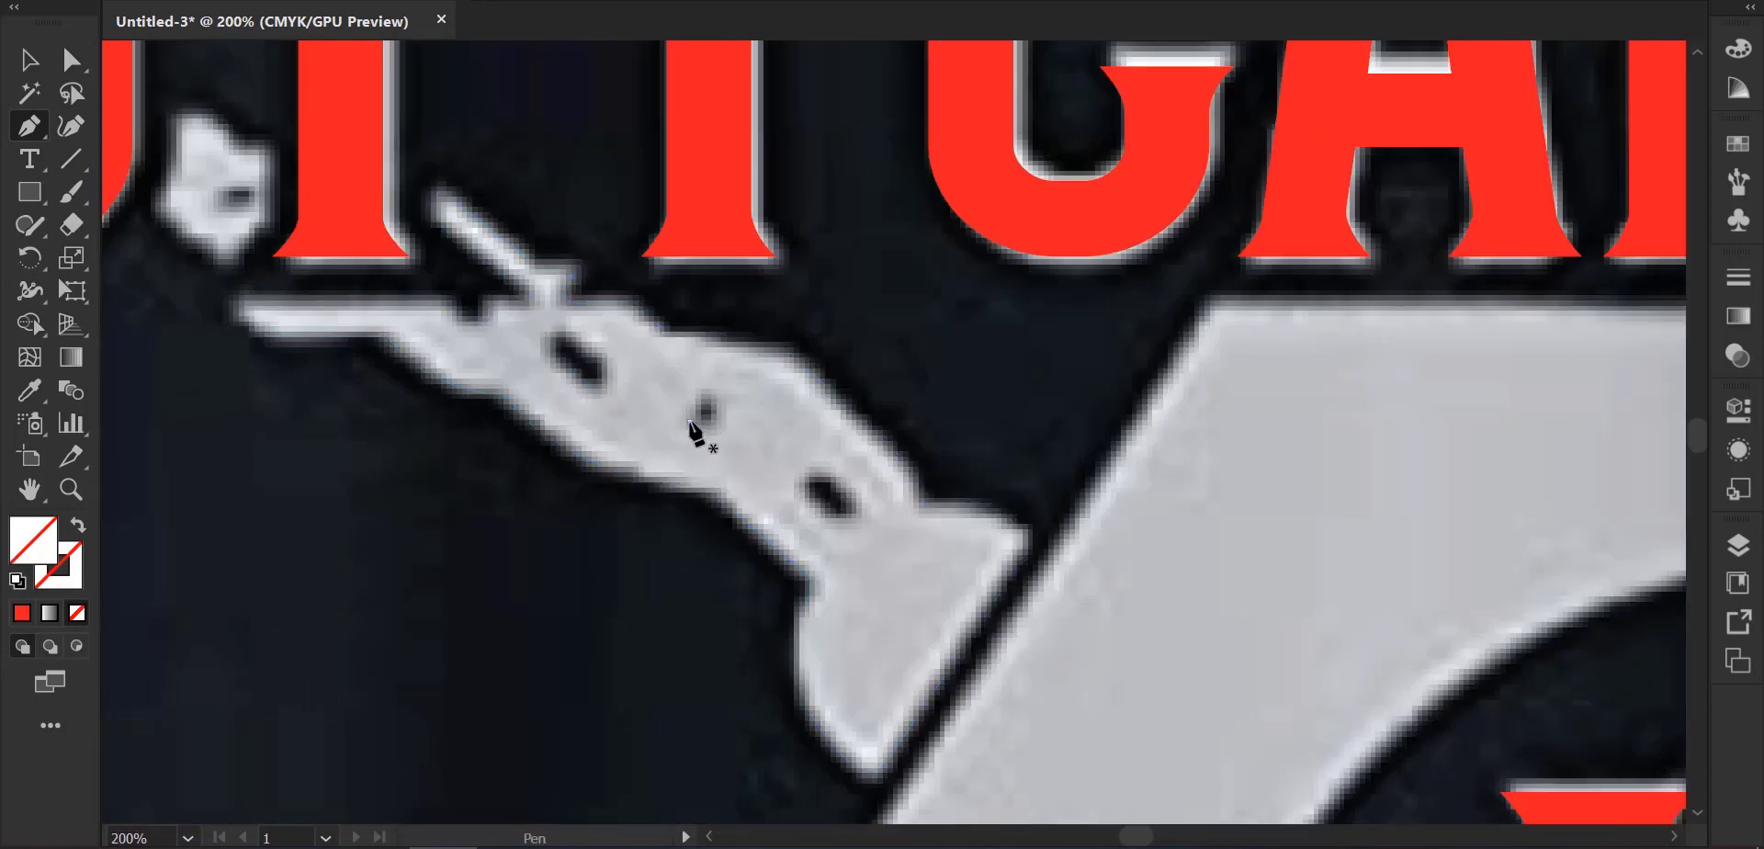
left_click(707, 397)
left_click(714, 421)
left_click(705, 446)
left_click(690, 422)
key("v")
left_click_drag(602, 391, 599, 386)
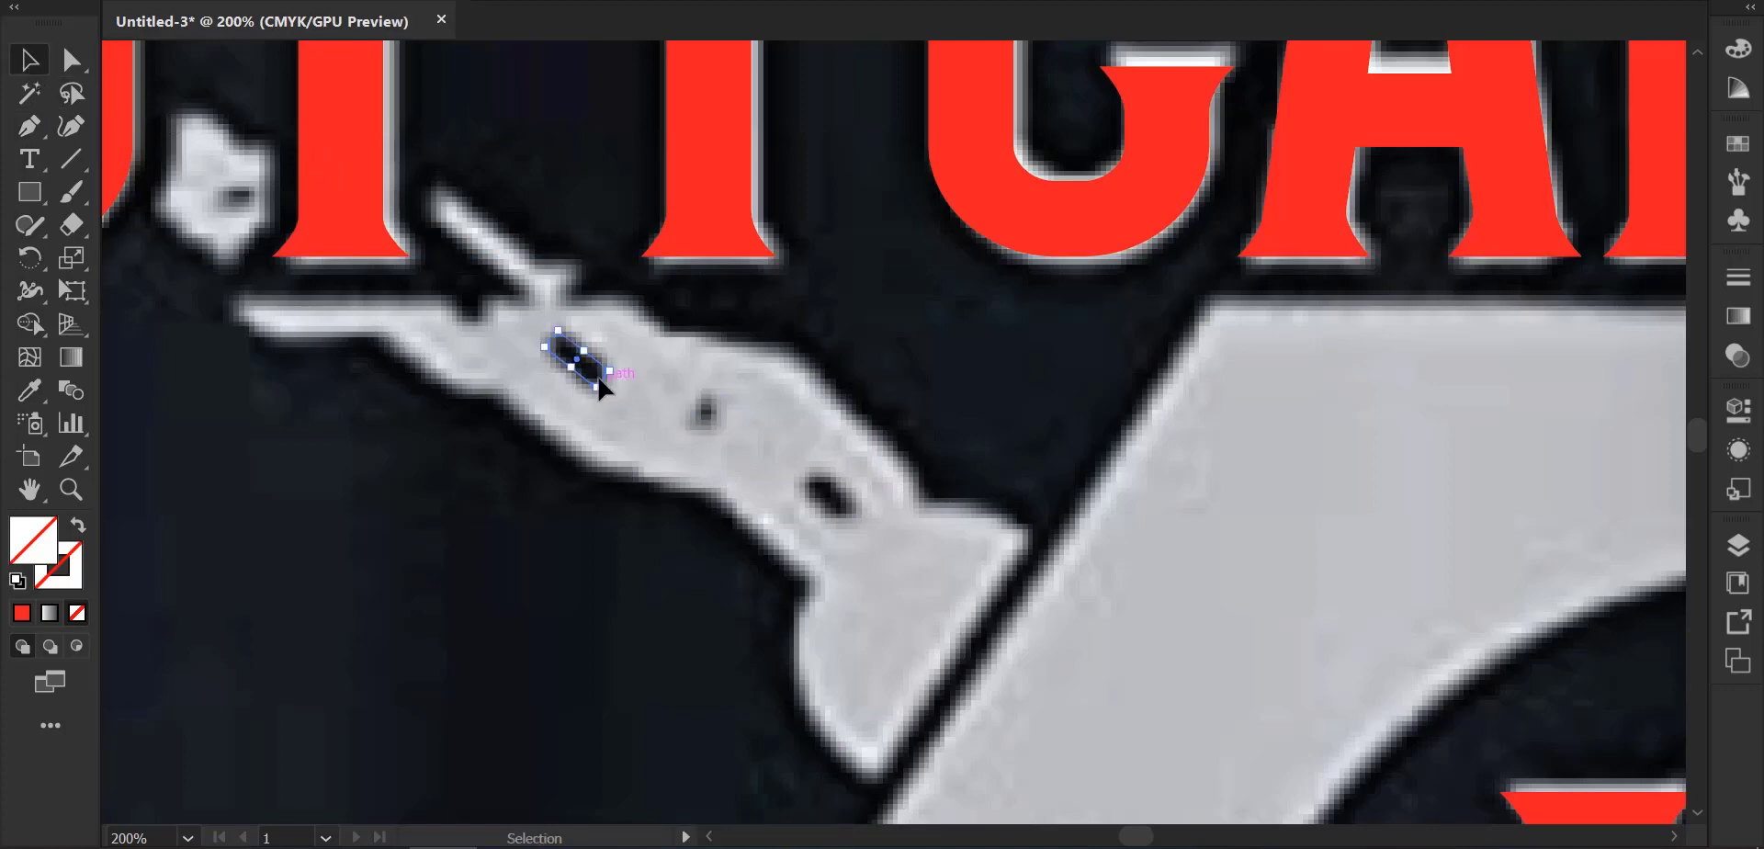
scroll(573, 352, "up", 2)
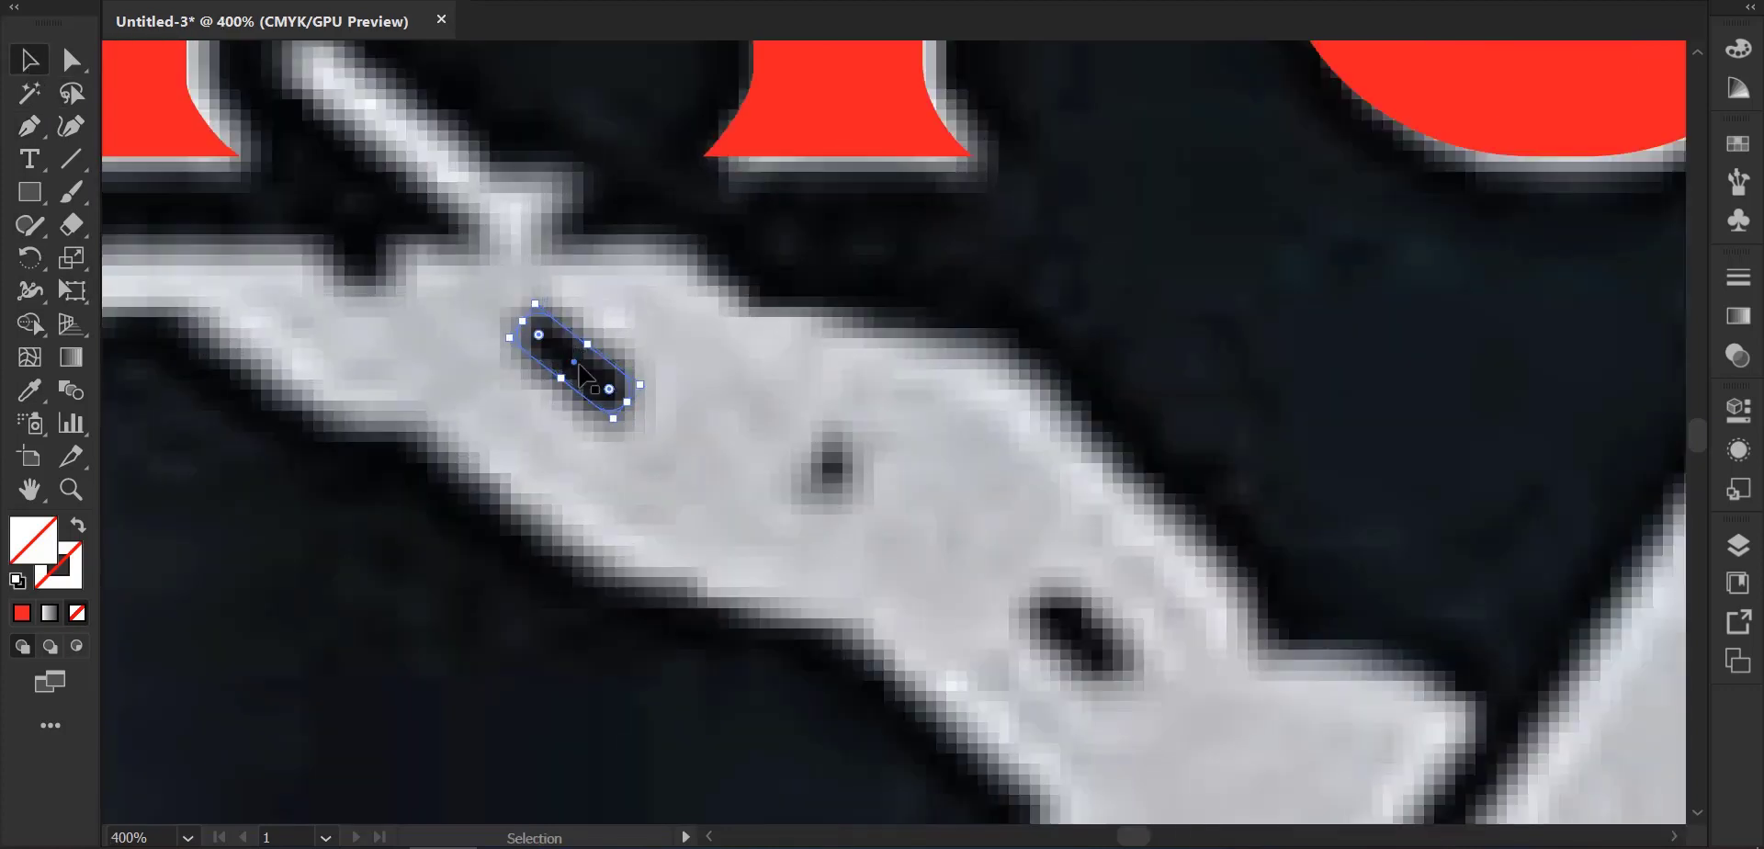
left_click_drag(595, 344, 1385, 660)
key("ctrl+z")
scroll(579, 369, "up", 2)
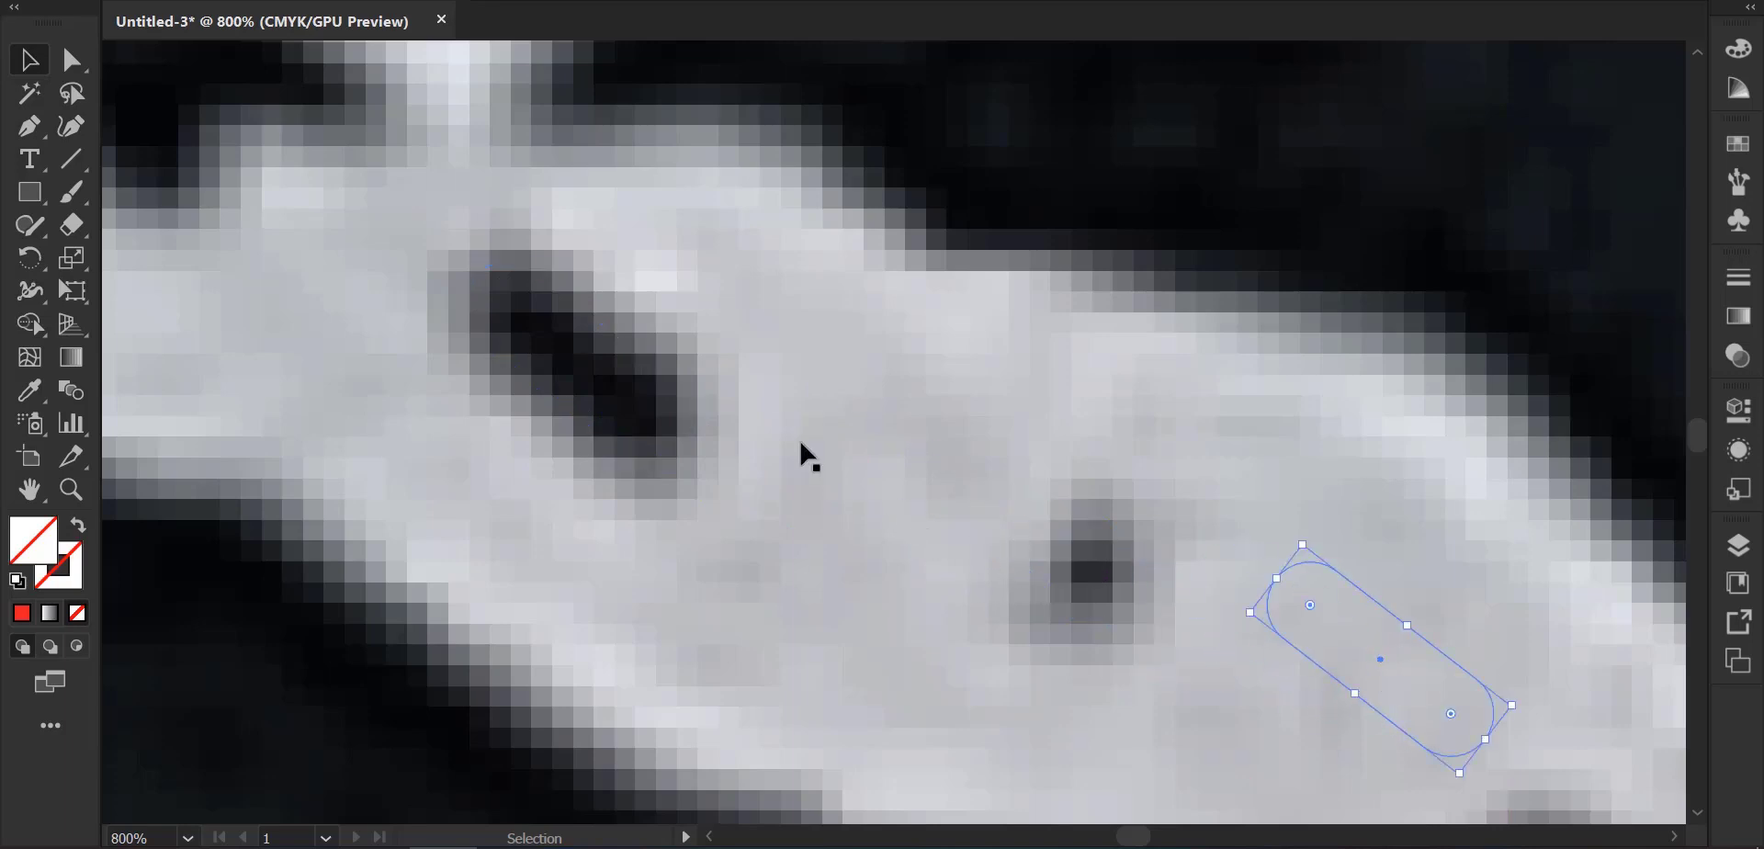
key("ctrl+z")
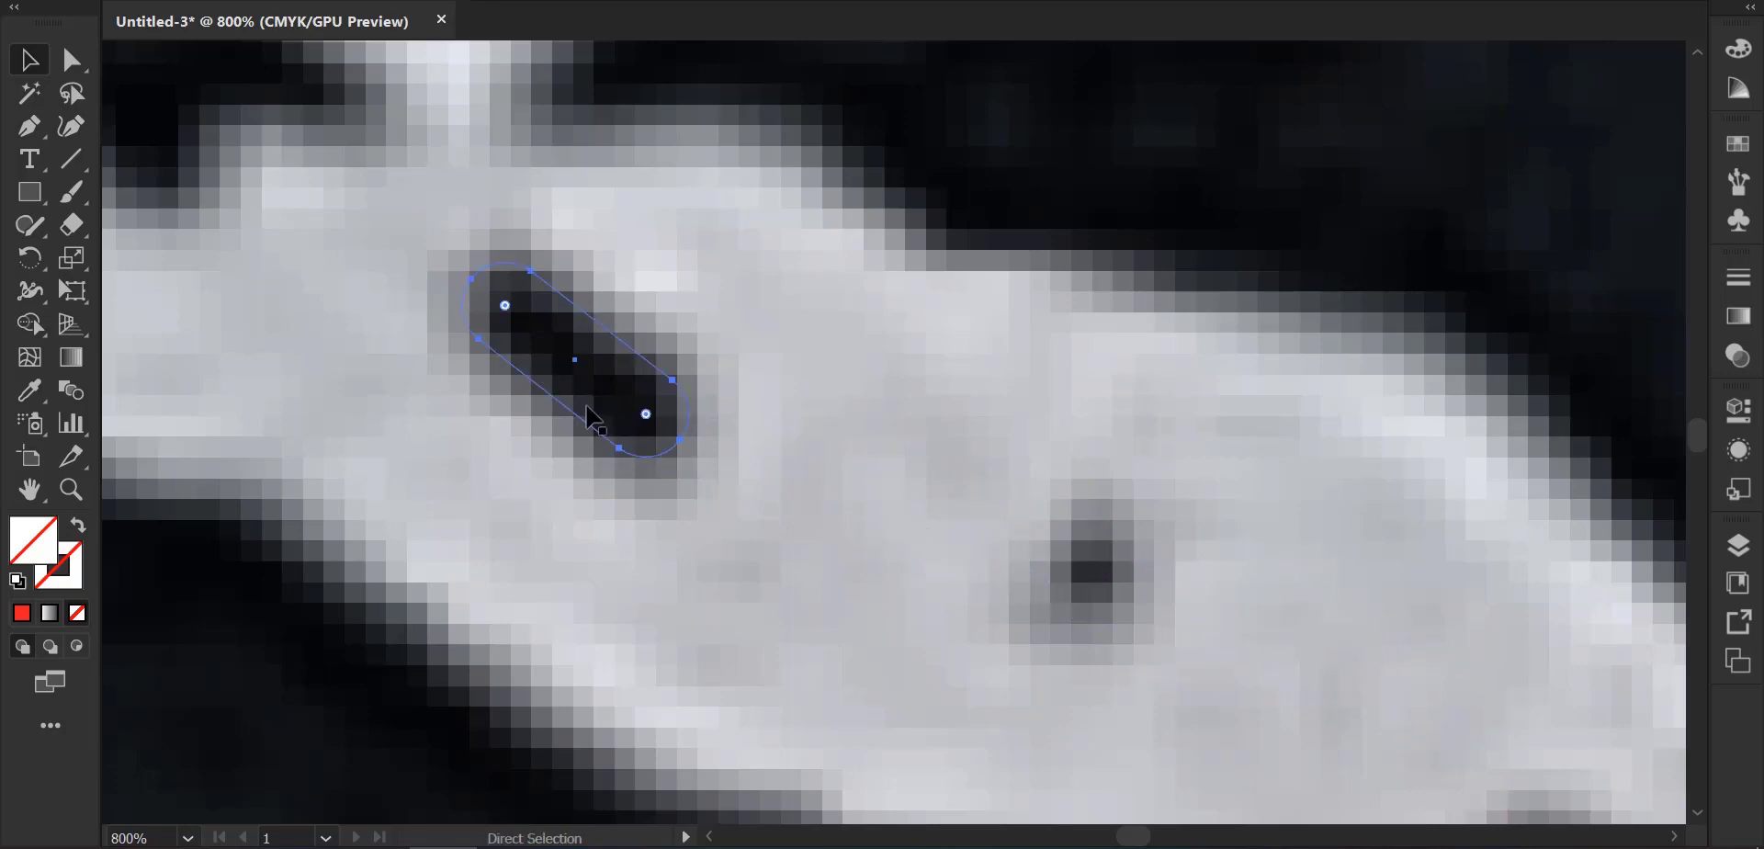
Duplicate the rounded slot beside the first hole, select all the artwork to check the traced outlines, and clear the selection.
left_click_drag(577, 362, 858, 331)
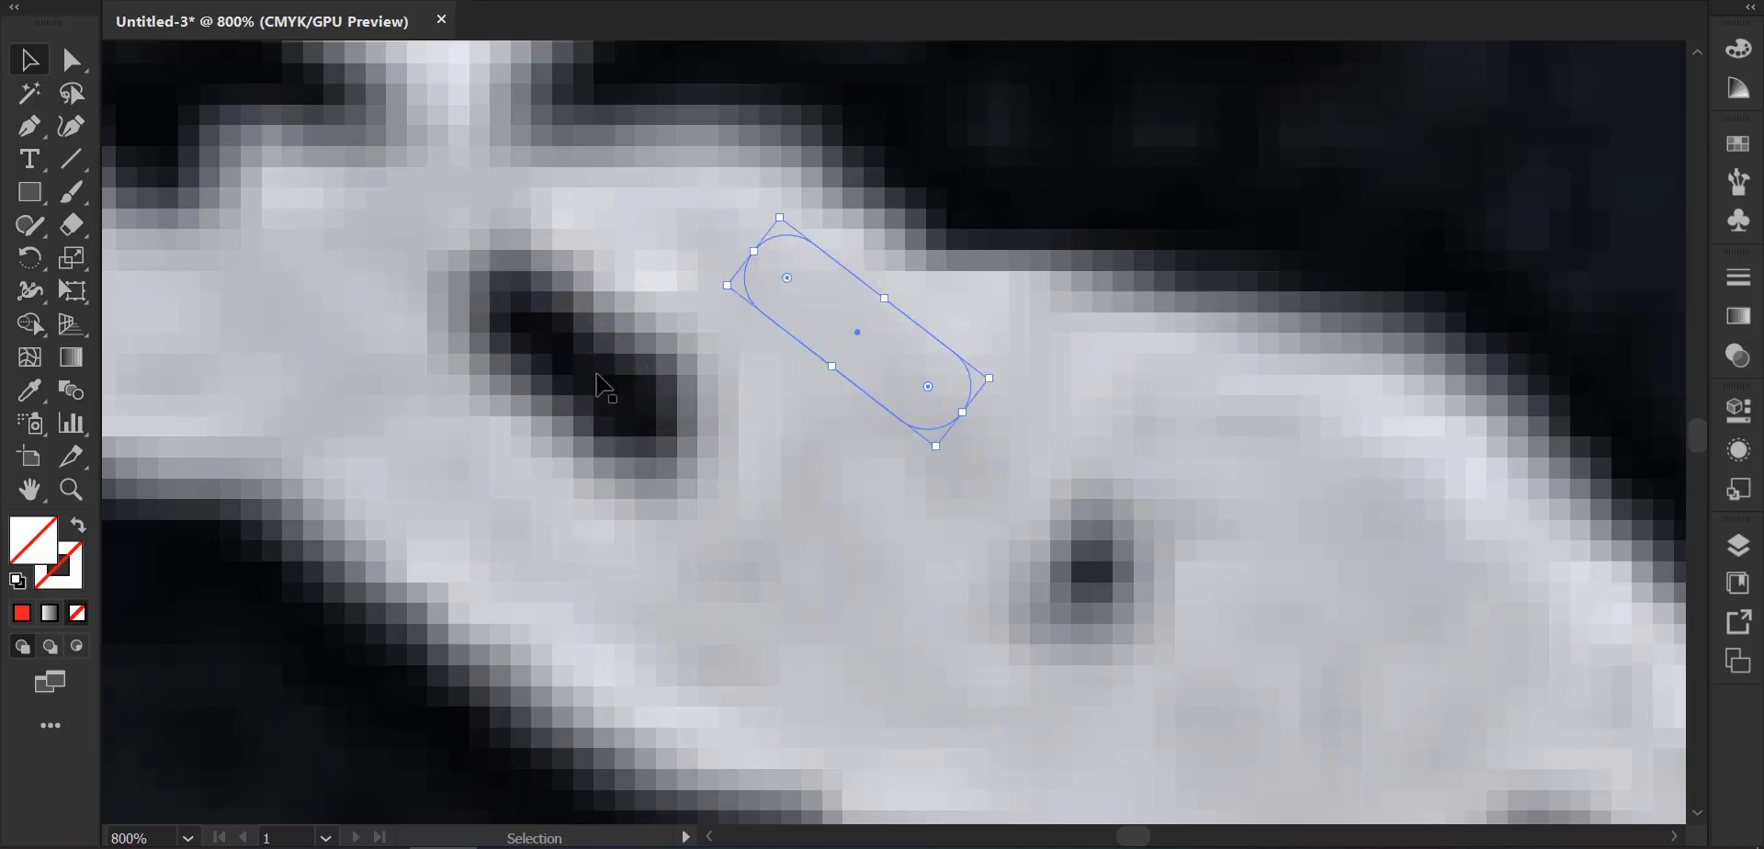
key("ctrl+a")
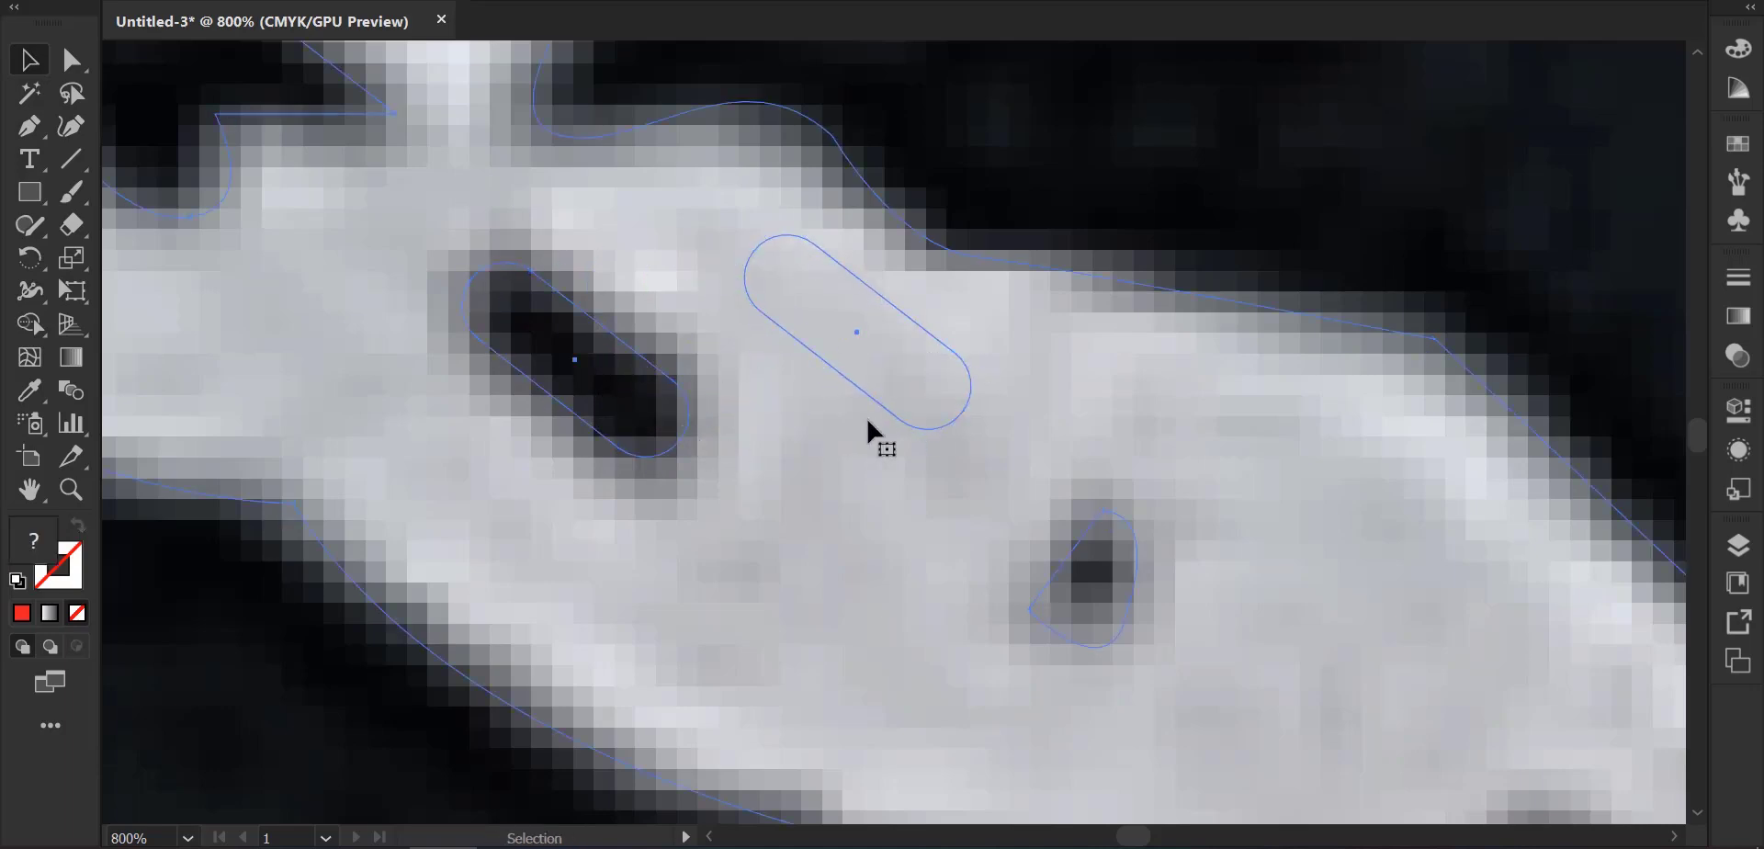
scroll(851, 384, "down", 7)
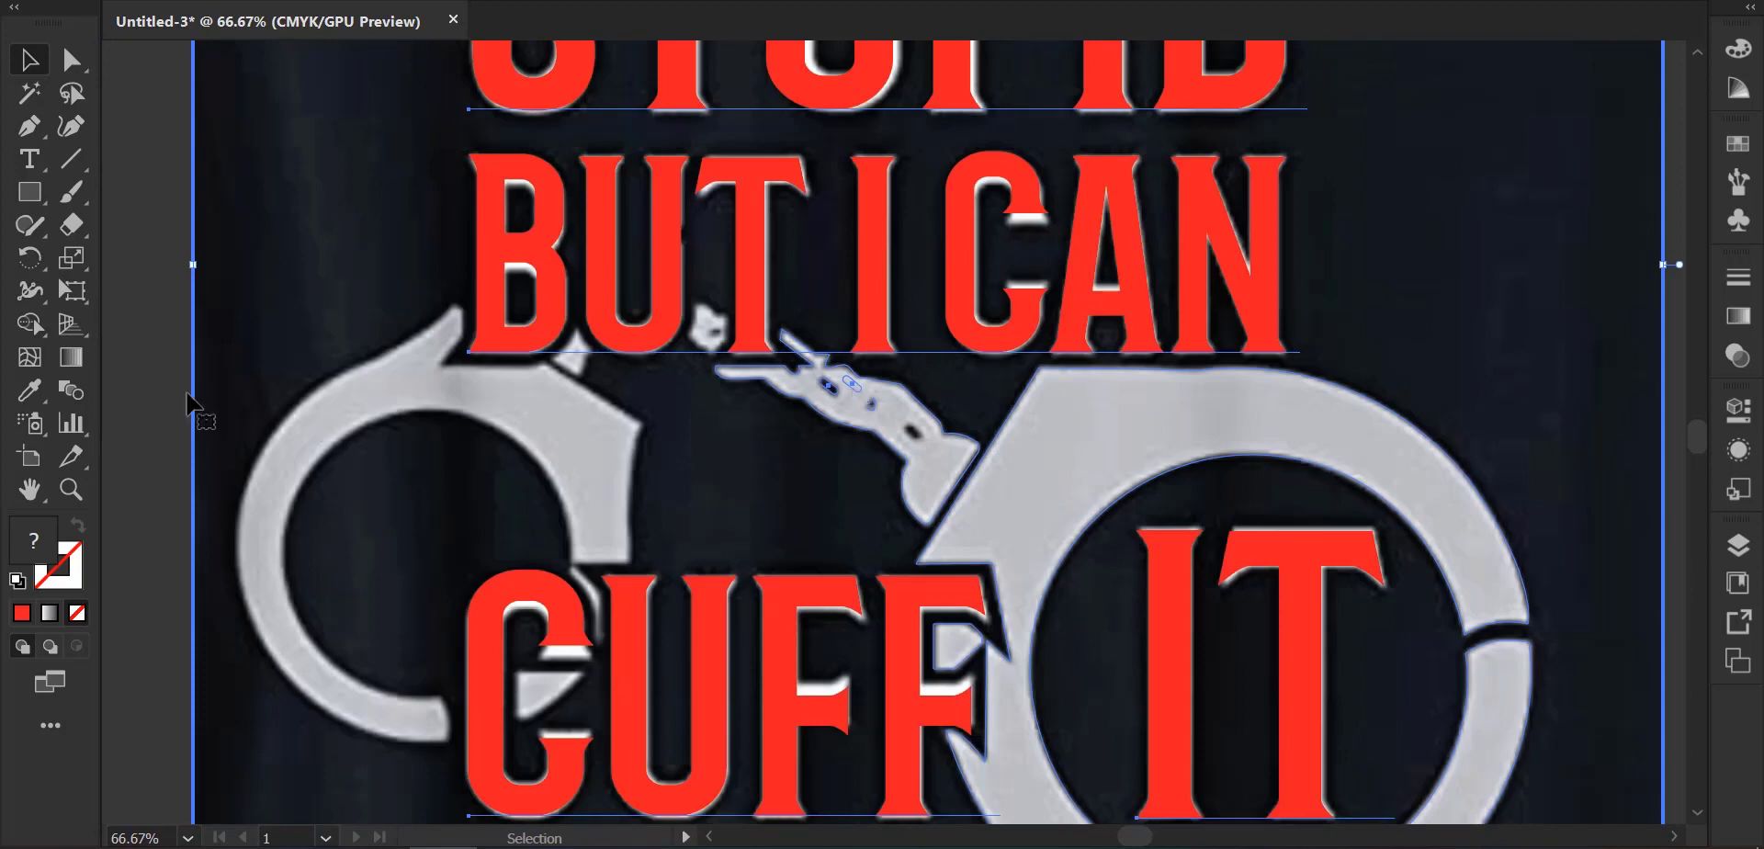
left_click(158, 391)
scroll(896, 348, "up", 4)
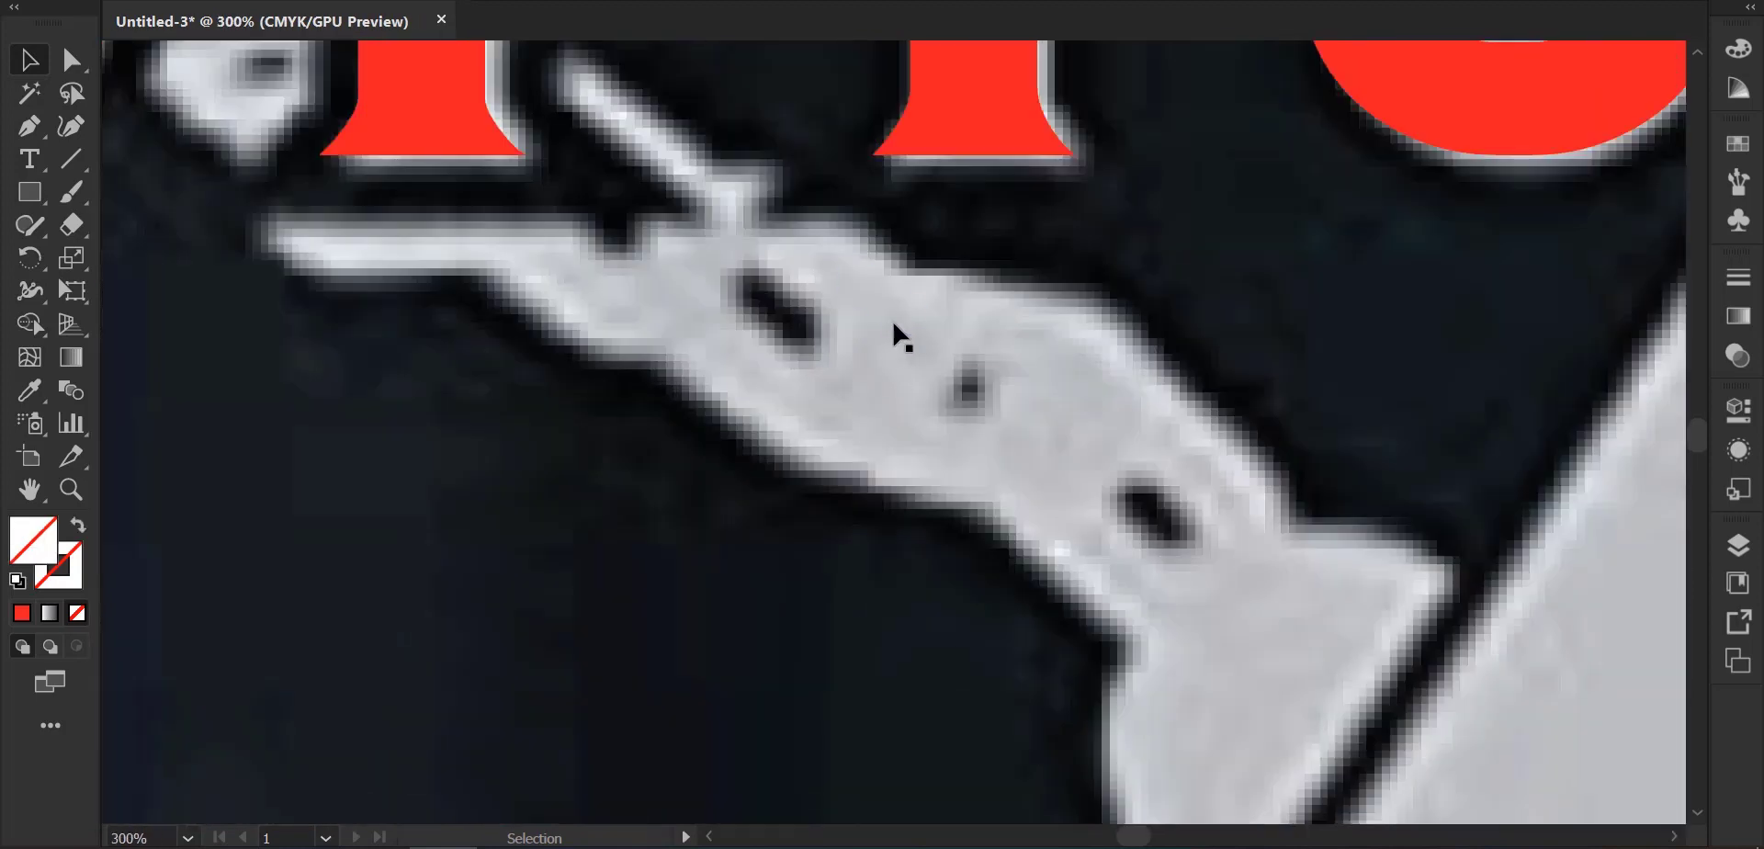
Move the duplicated rounded slot along the chain onto its last dark hole, near the right cuff.
left_click(879, 296)
scroll(882, 297, "up", 1)
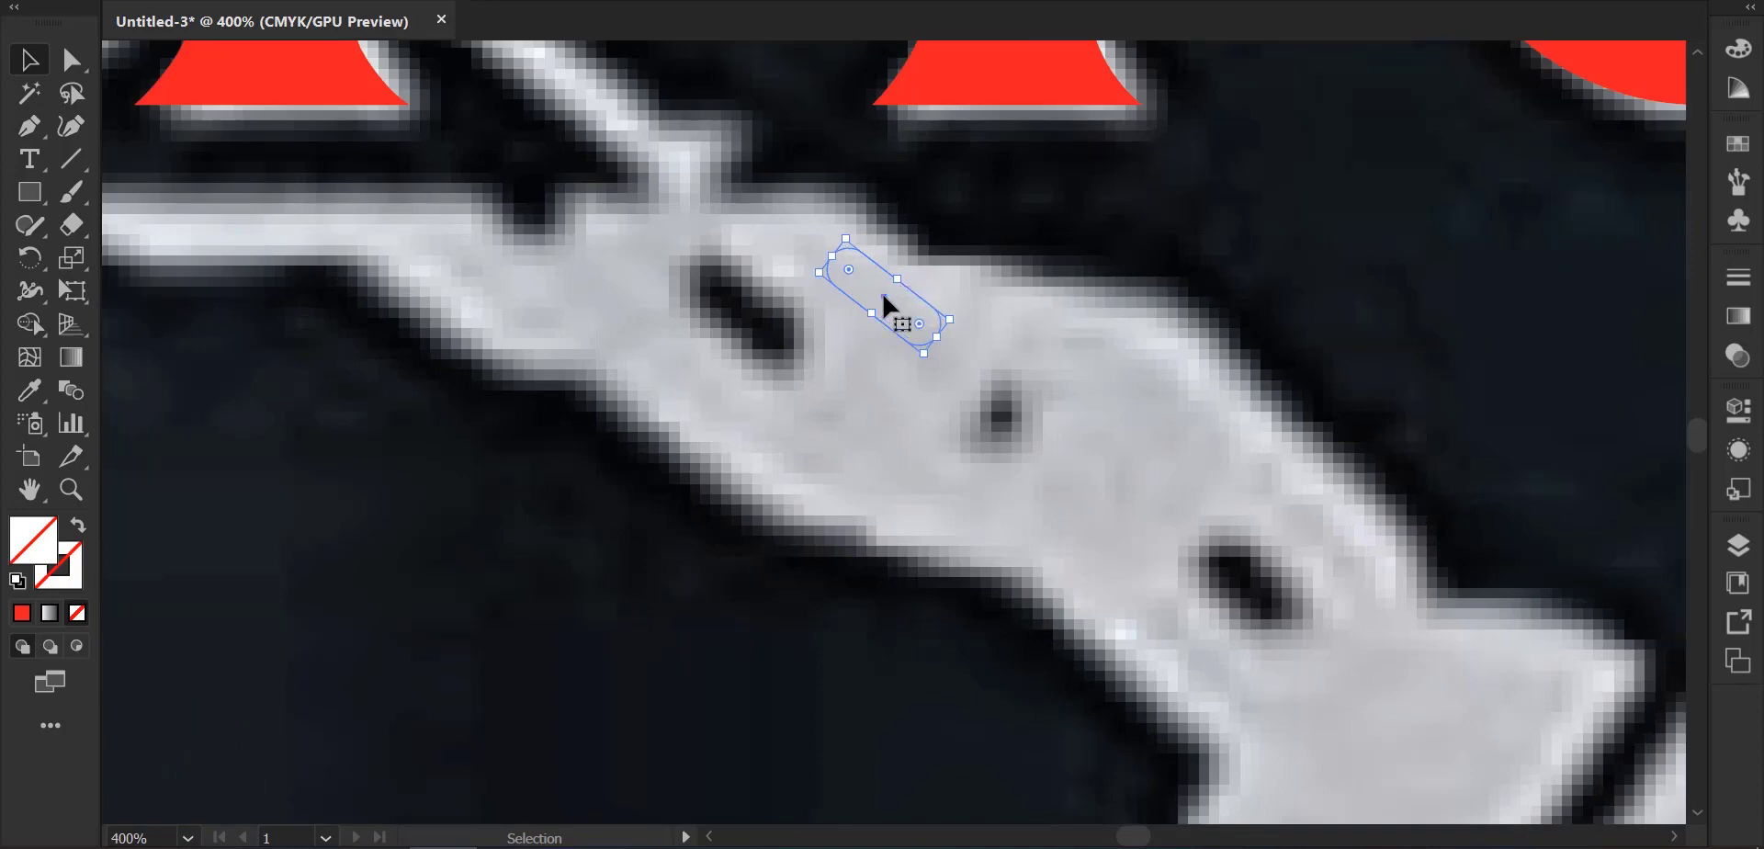
left_click_drag(882, 291, 957, 158)
scroll(882, 295, "up", 2)
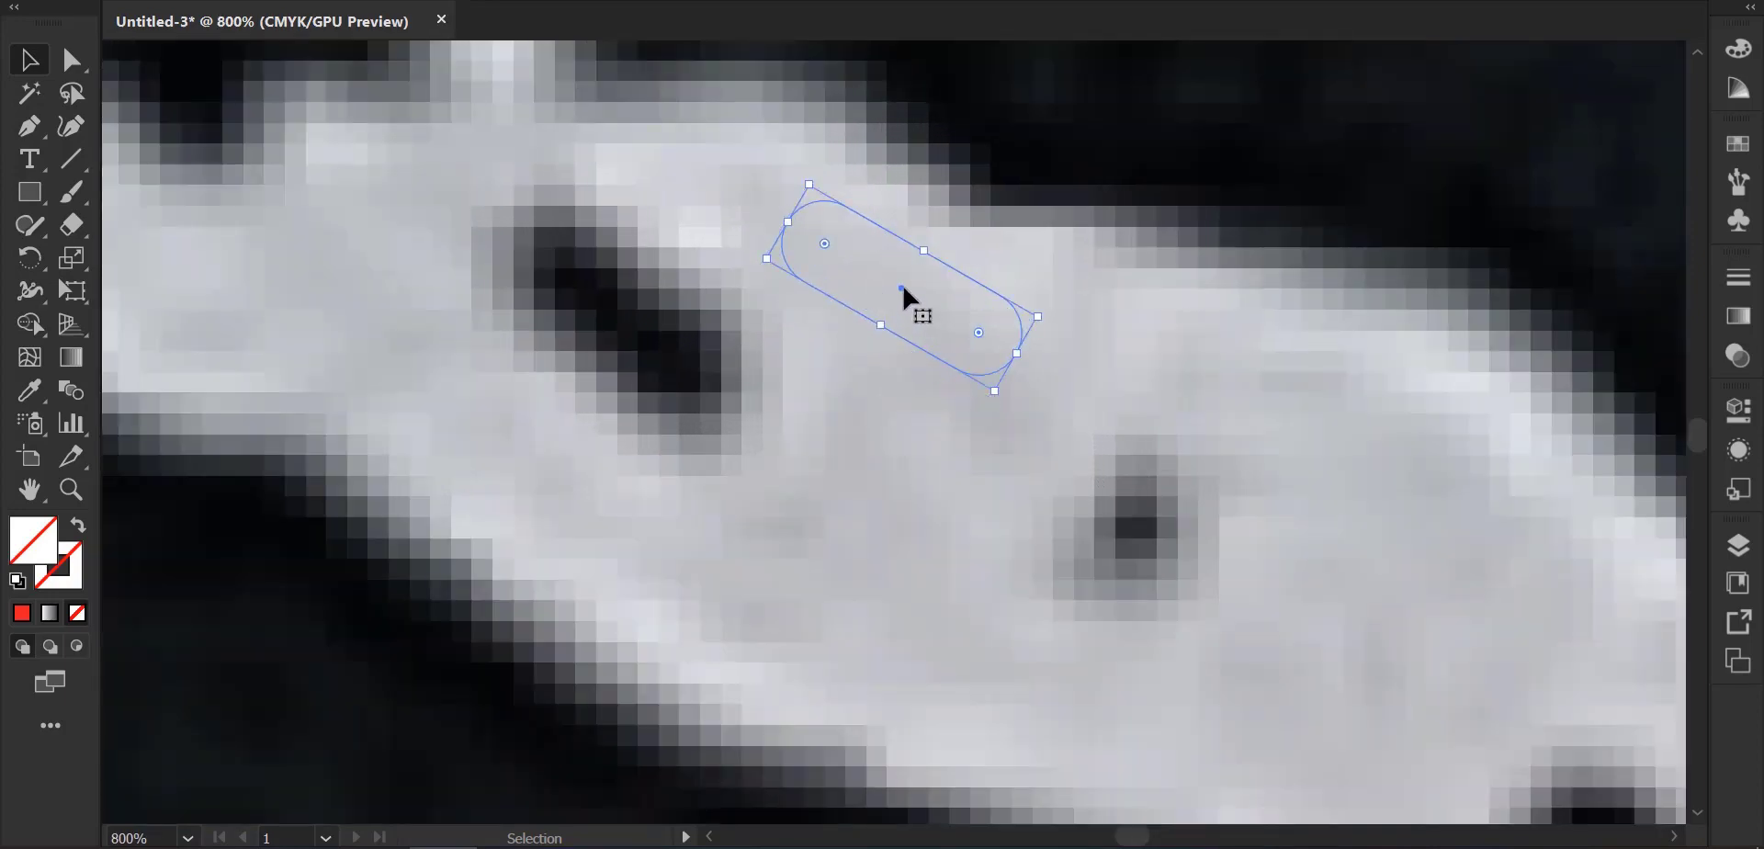
left_click_drag(902, 288, 1465, 665)
key("space")
left_click_drag(1290, 638, 812, 291)
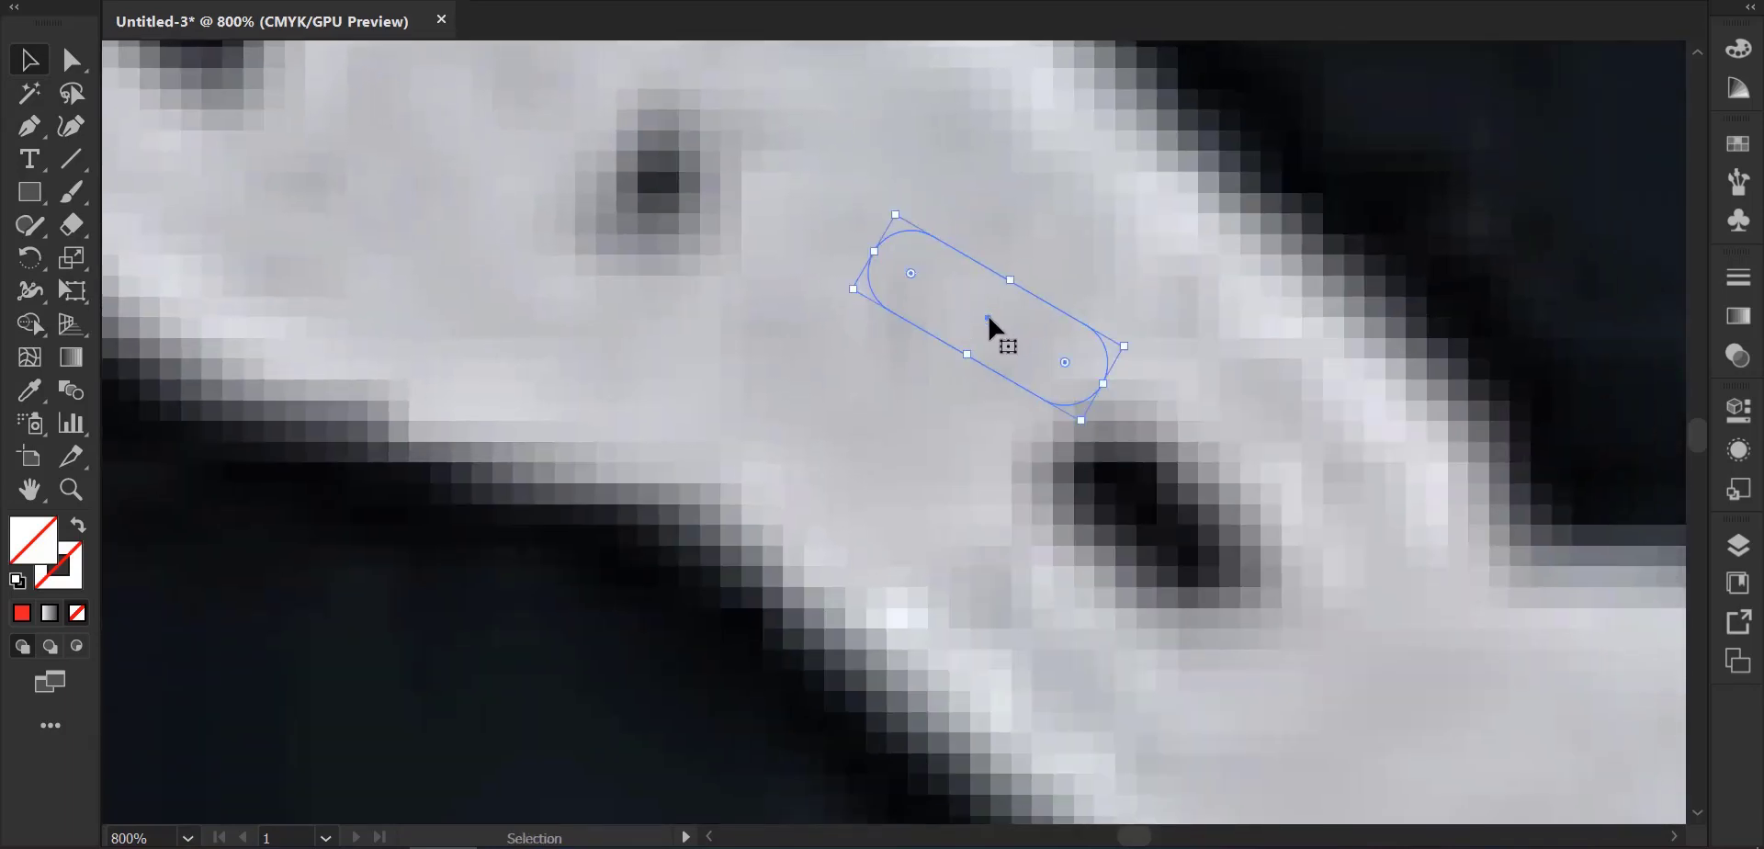
left_click_drag(988, 312, 1154, 520)
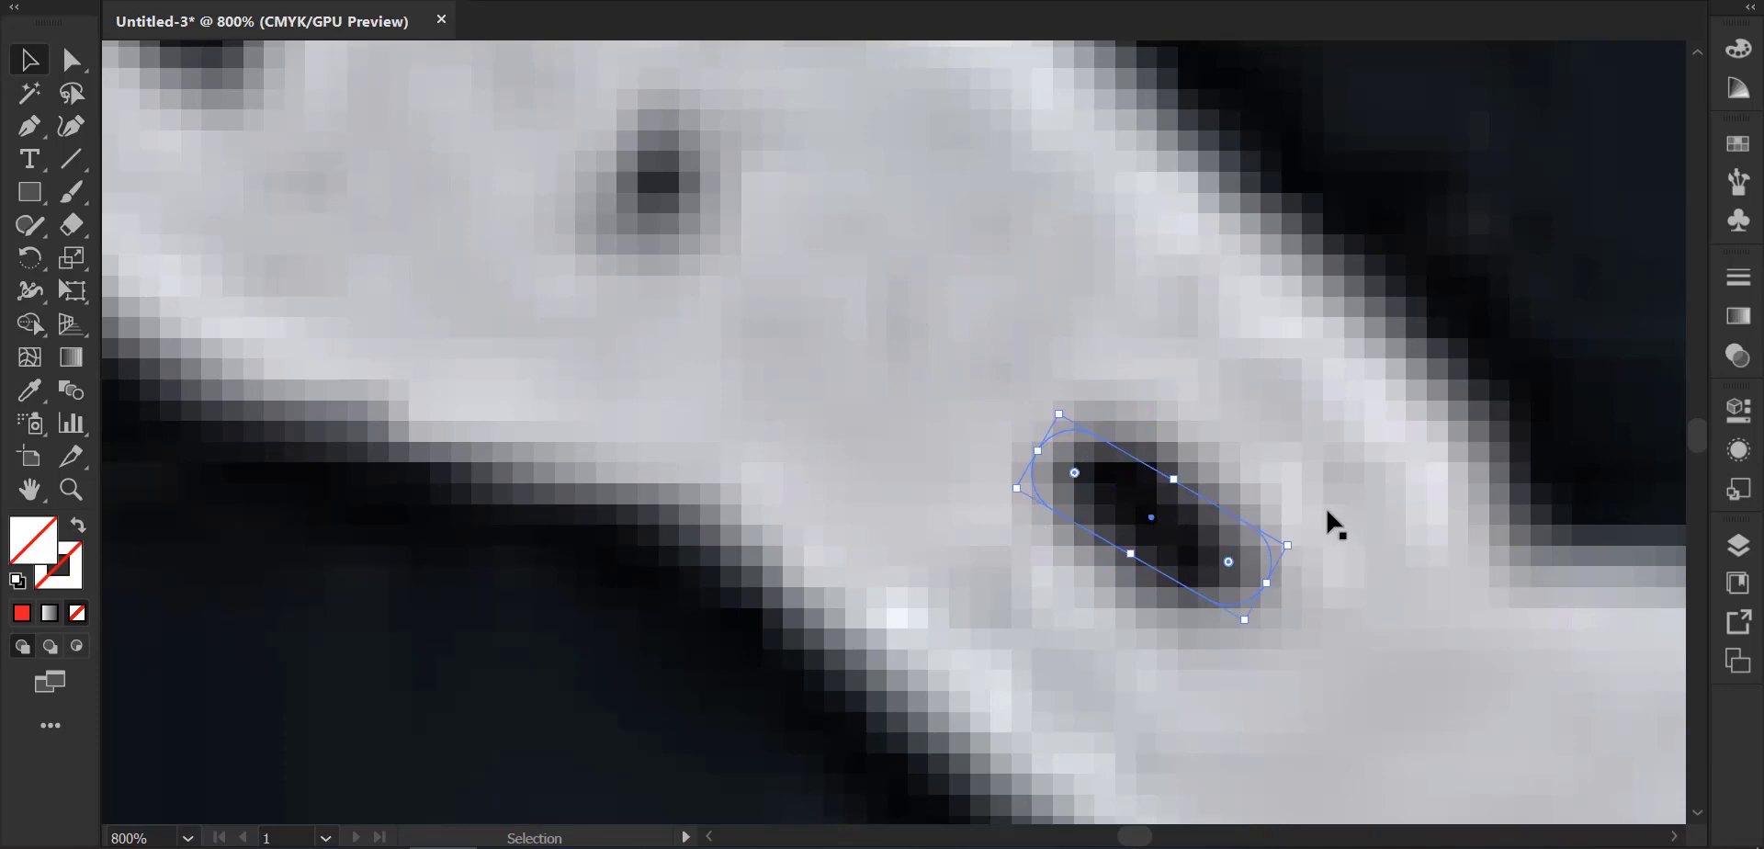
Rotate and shorten the duplicated slot to match the angle and size of the chain's last dark hole.
left_click_drag(1301, 546, 1214, 585)
left_click_drag(1061, 422, 1095, 452)
scroll(962, 446, "down", 1)
scroll(962, 446, "down", 2)
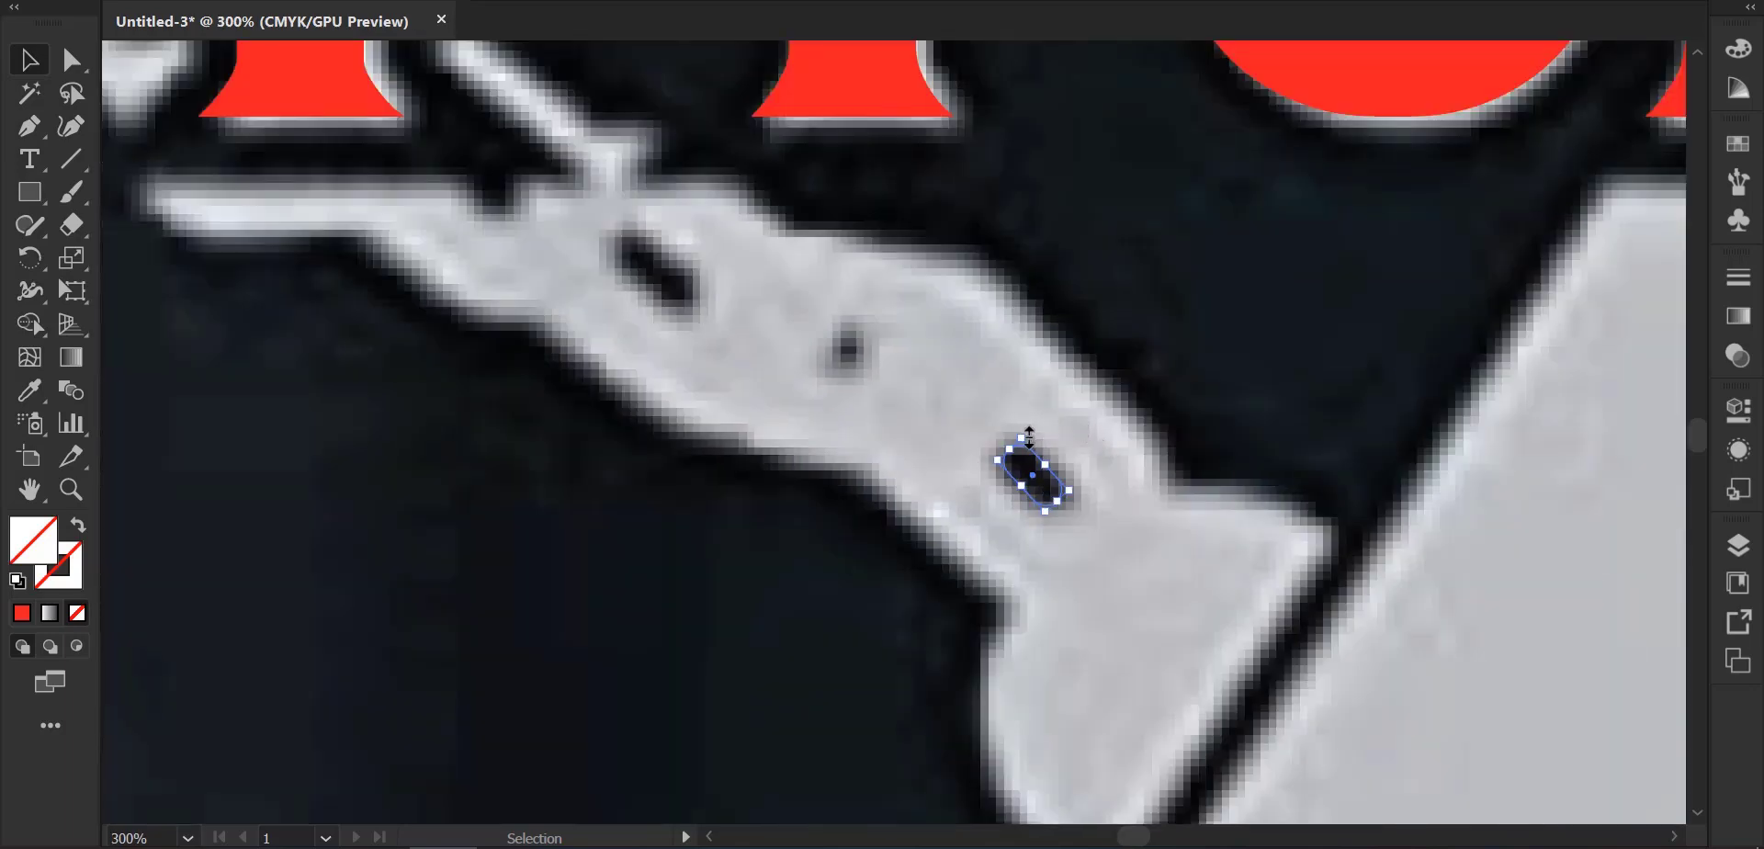
left_click_drag(1029, 428, 1029, 494)
scroll(873, 514, "down", 2)
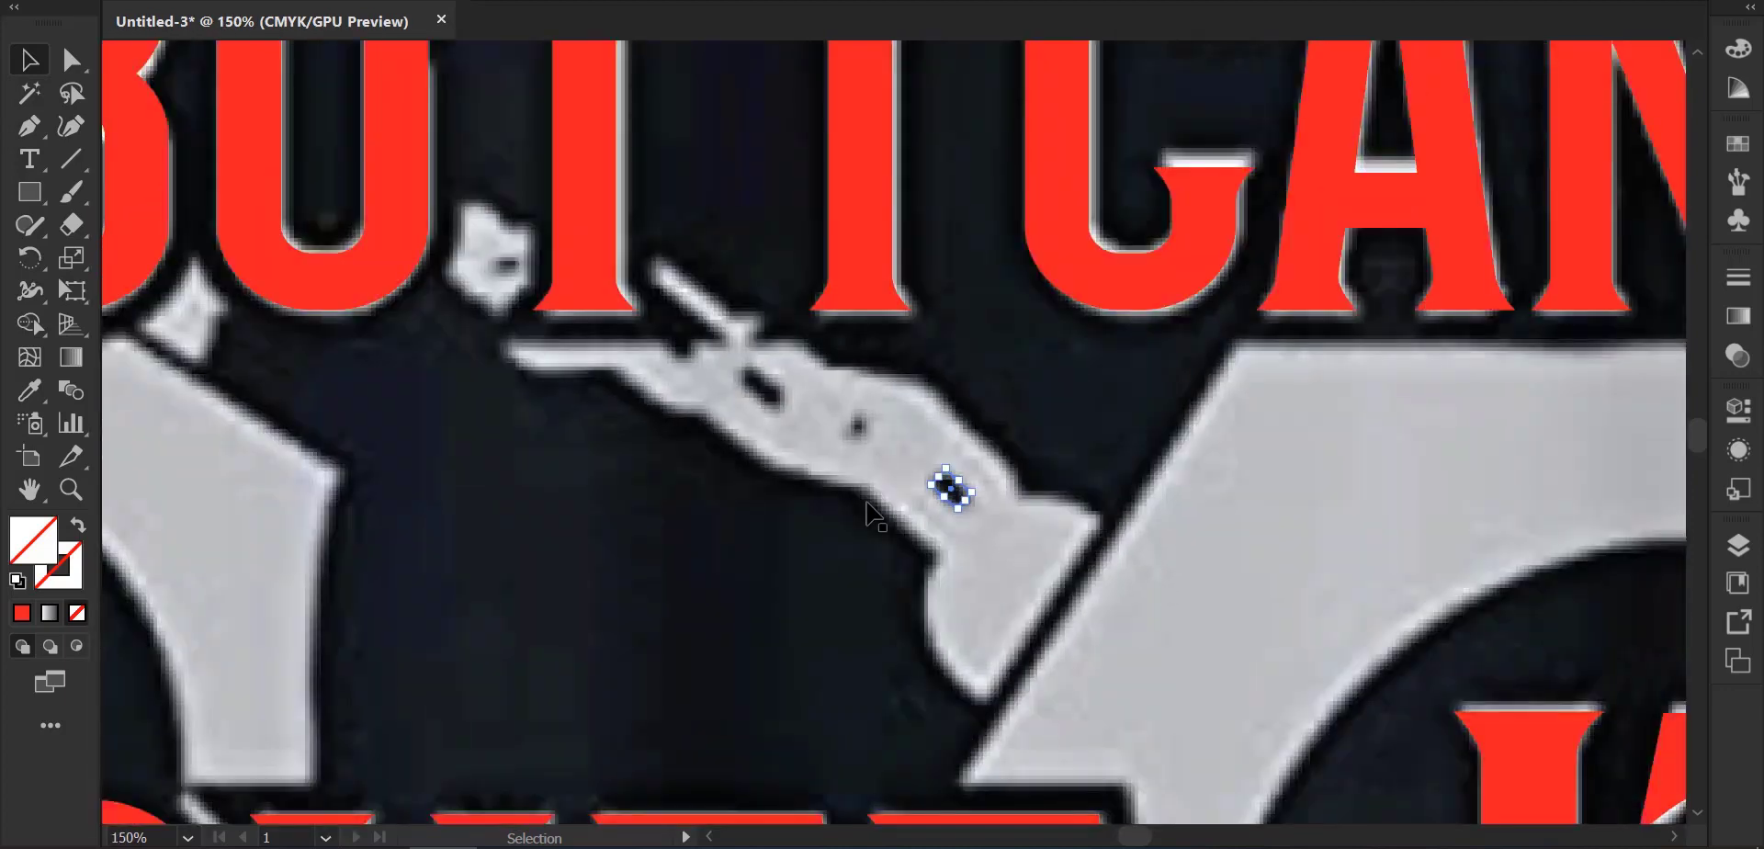
Select all the artwork to check the outlines of the chain and its three holes against the reference, and clear the selection.
left_click(30, 62)
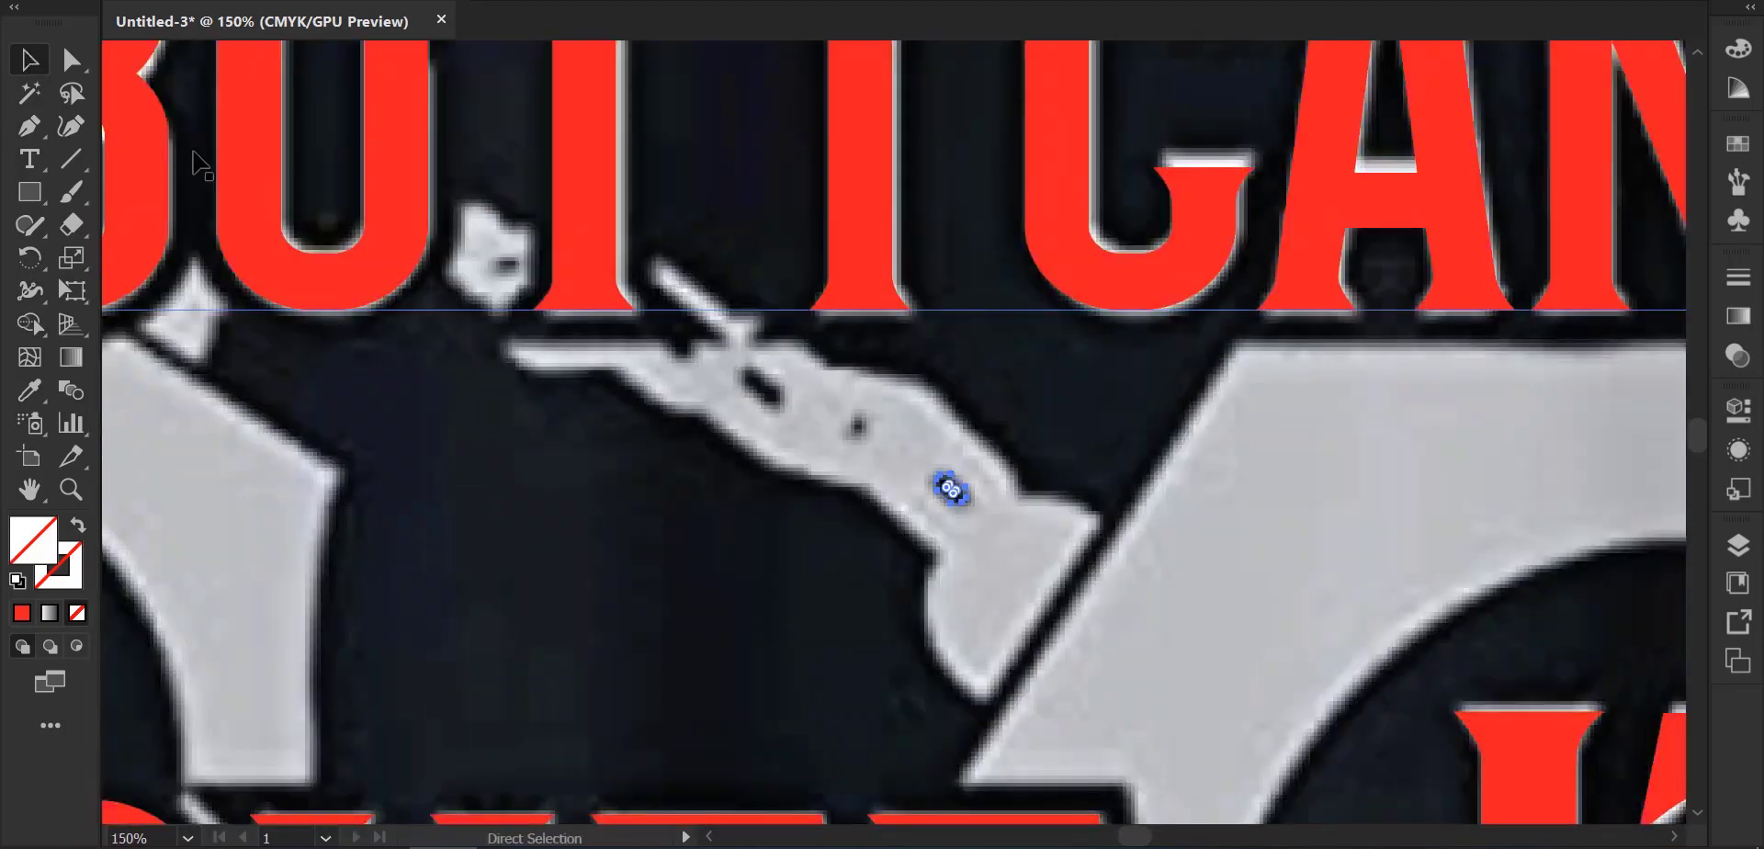
left_click(344, 234)
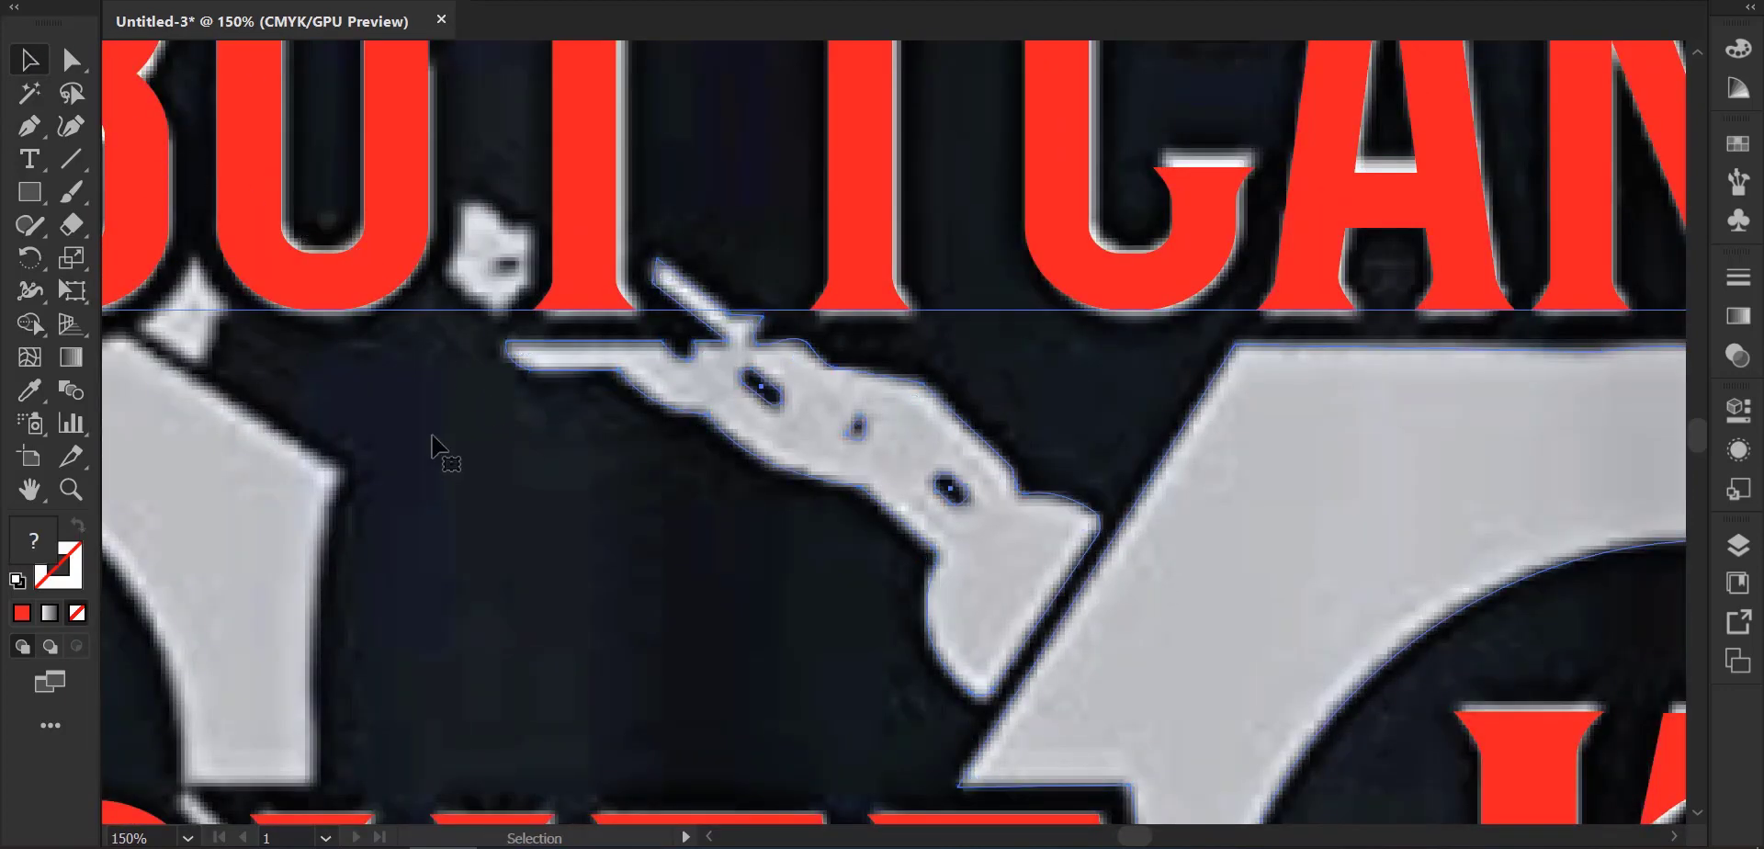
key("a")
scroll(786, 390, "up", 5)
key("v")
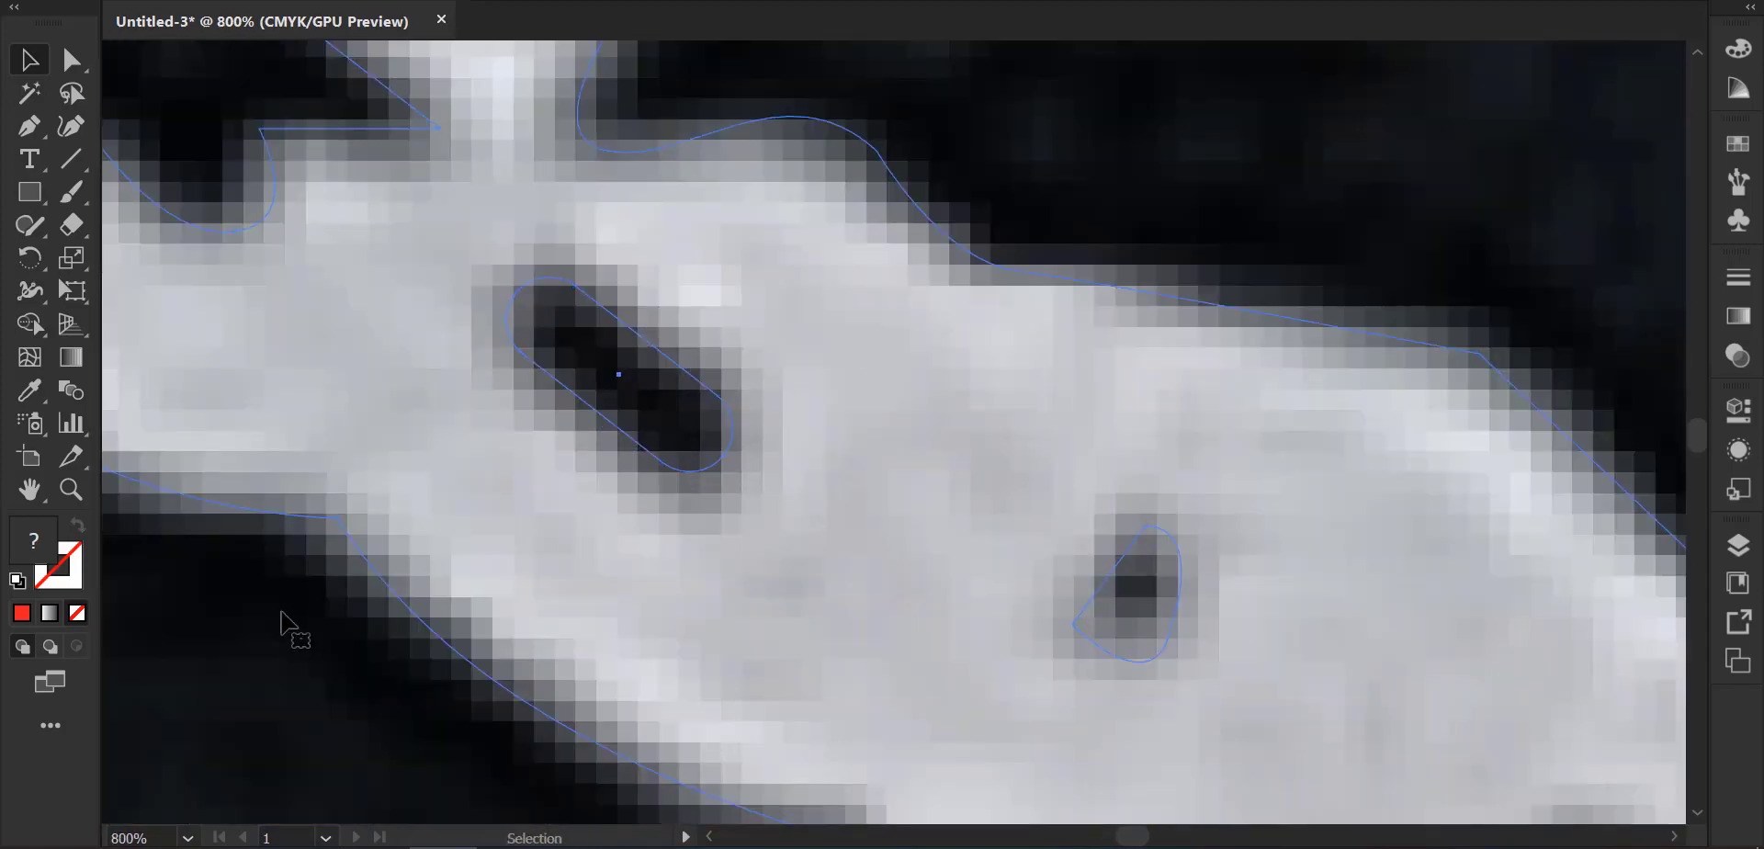
scroll(777, 511, "down", 9)
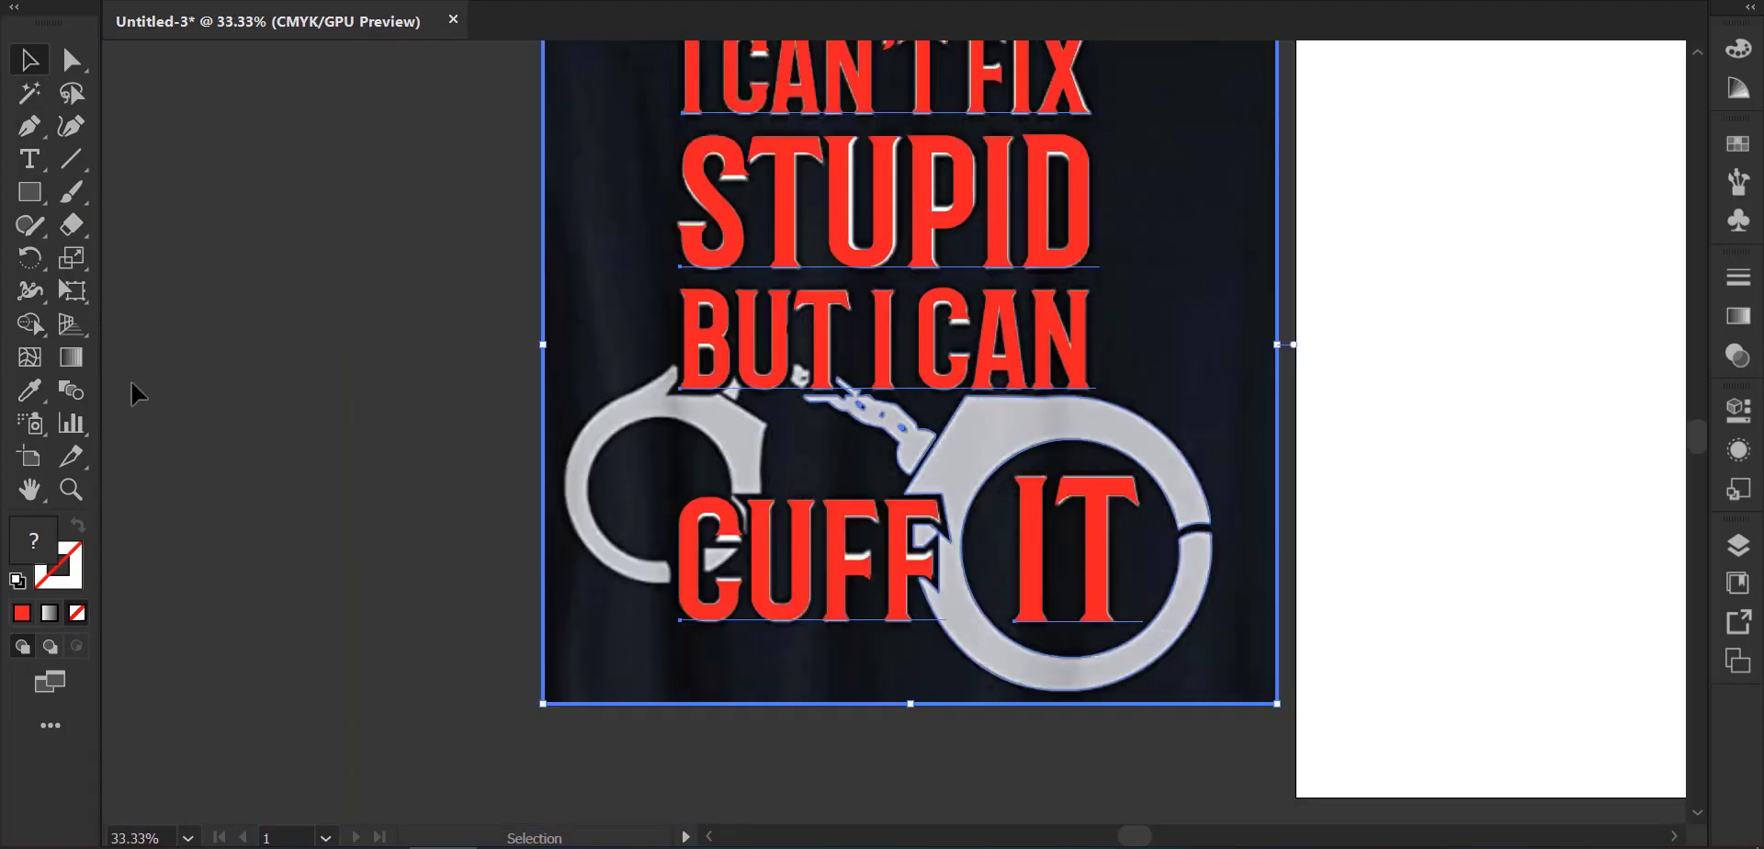
left_click(136, 394)
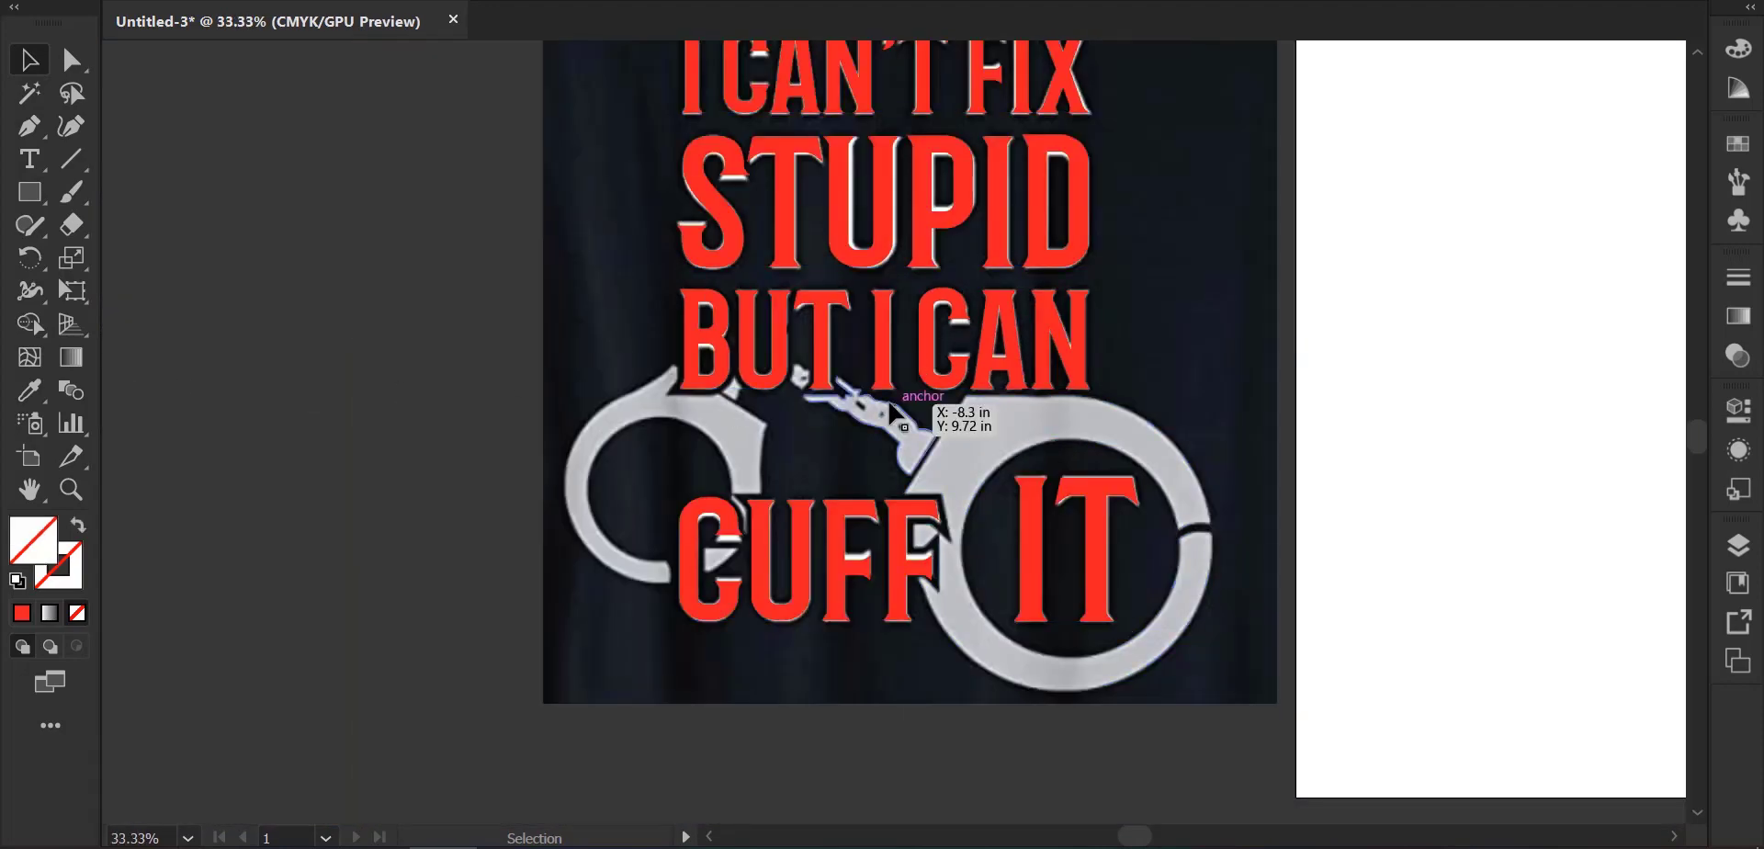
scroll(873, 406, "up", 7)
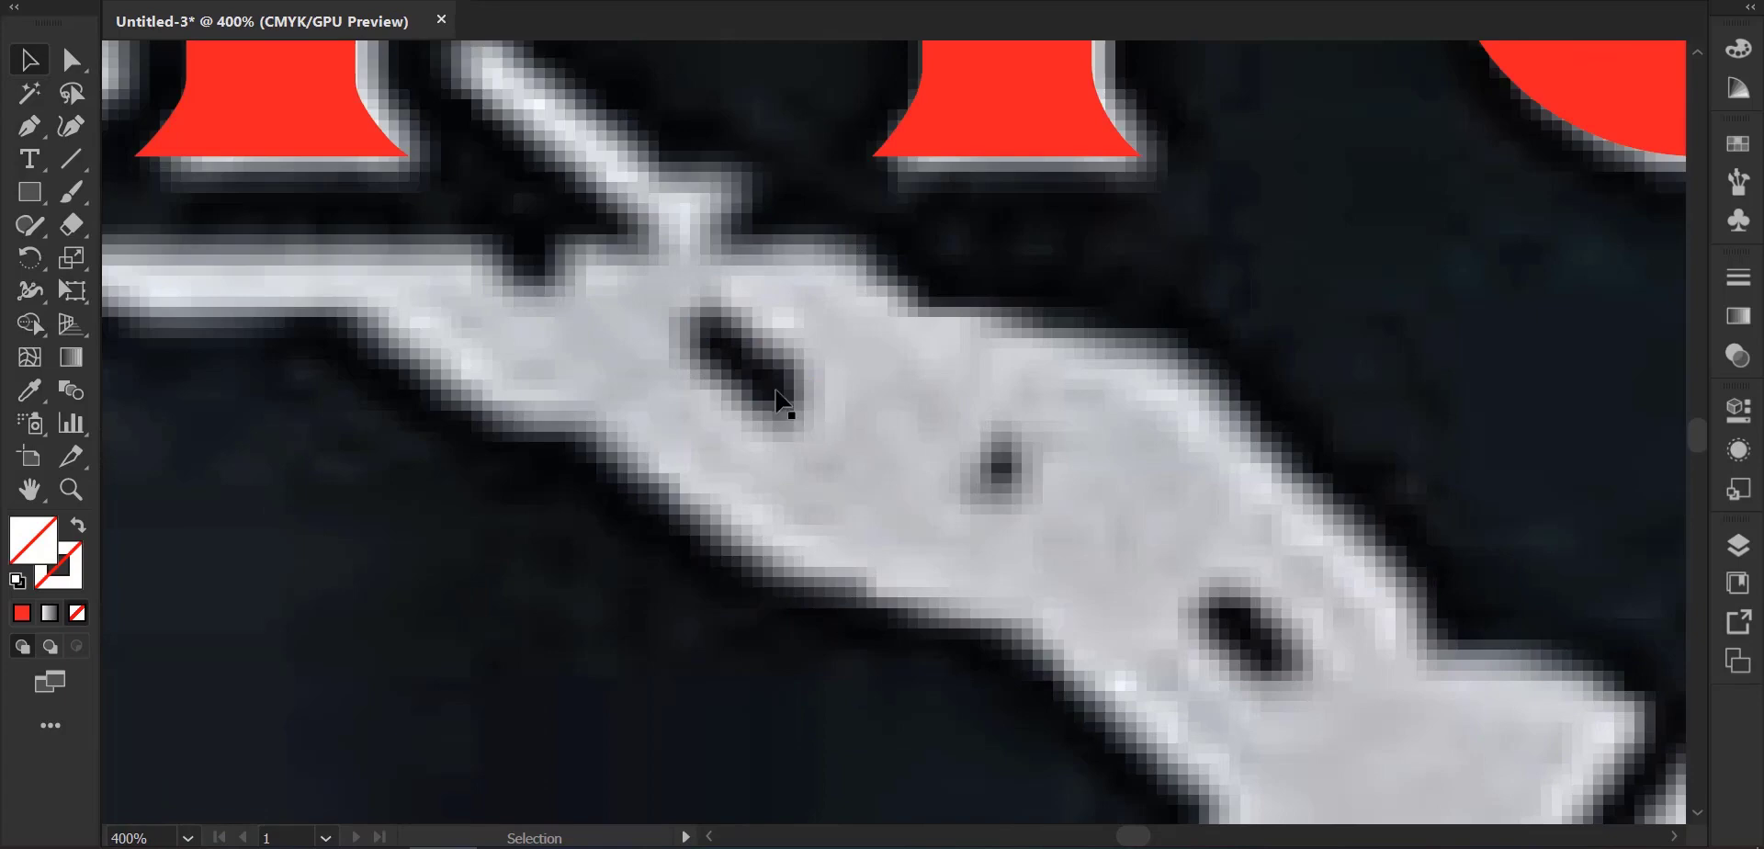
left_click(746, 358)
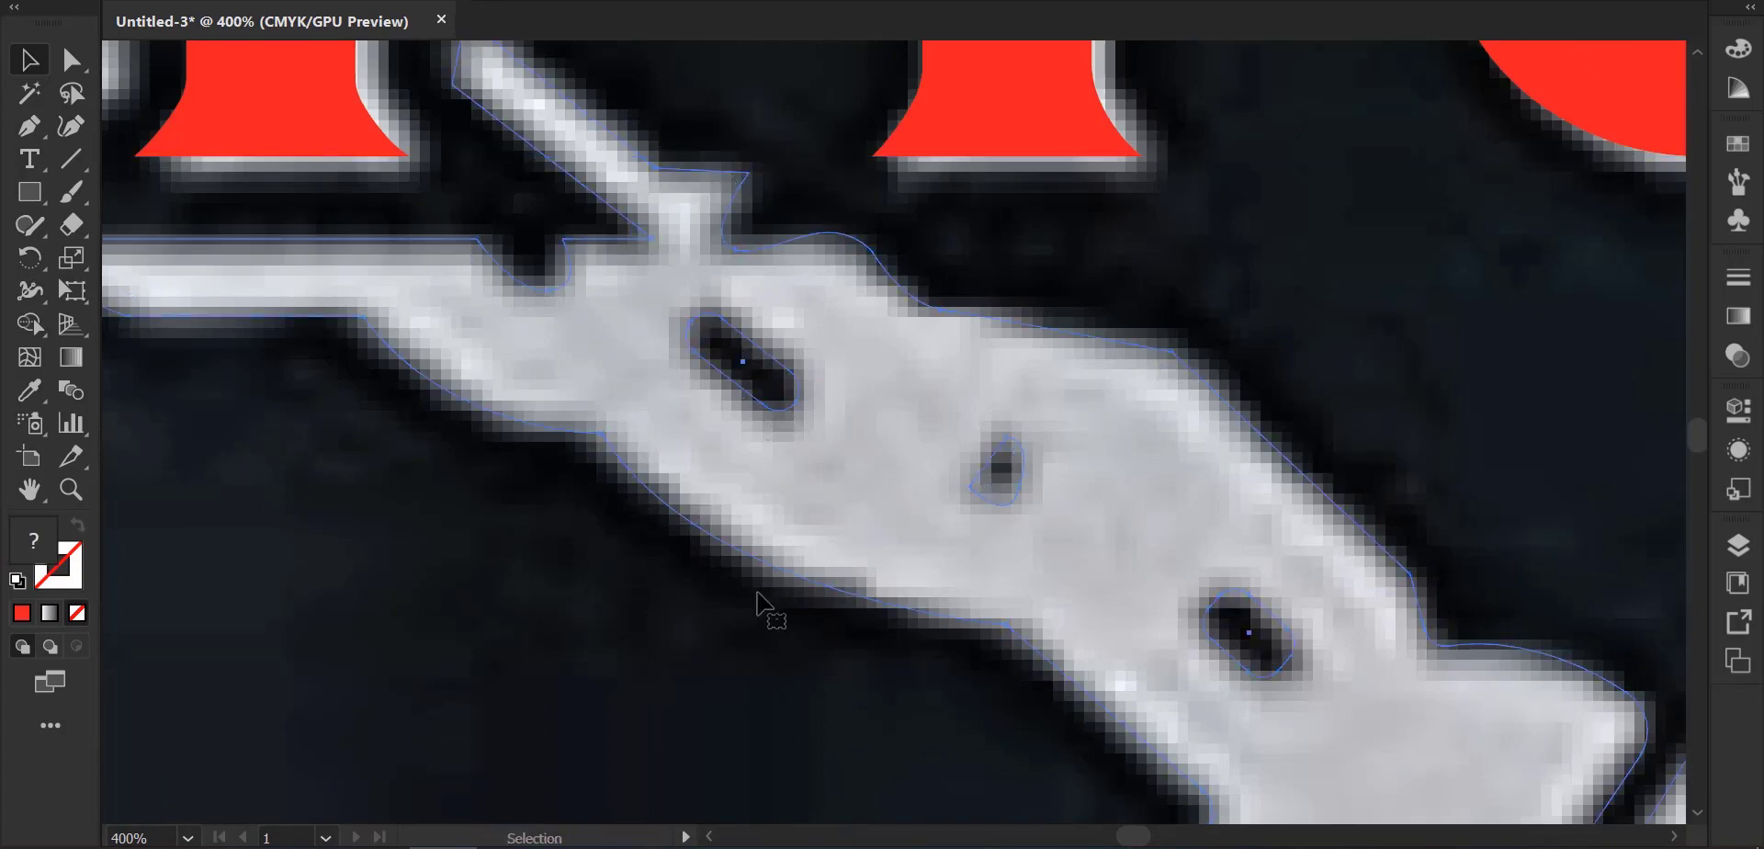
scroll(759, 602, "down", 5)
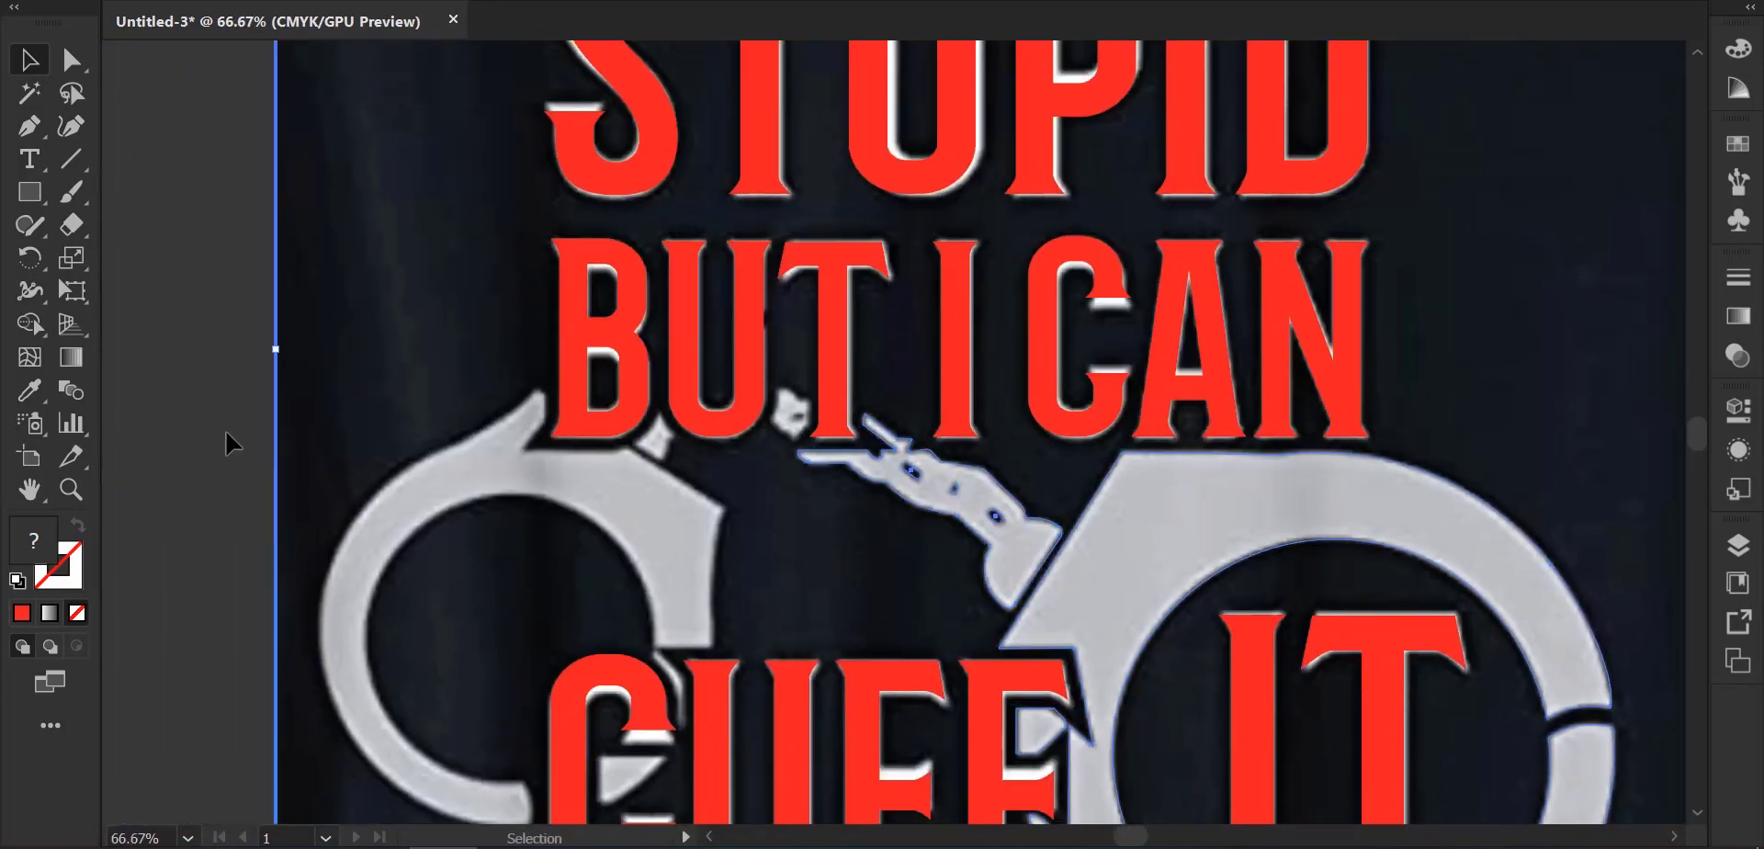
left_click(233, 445)
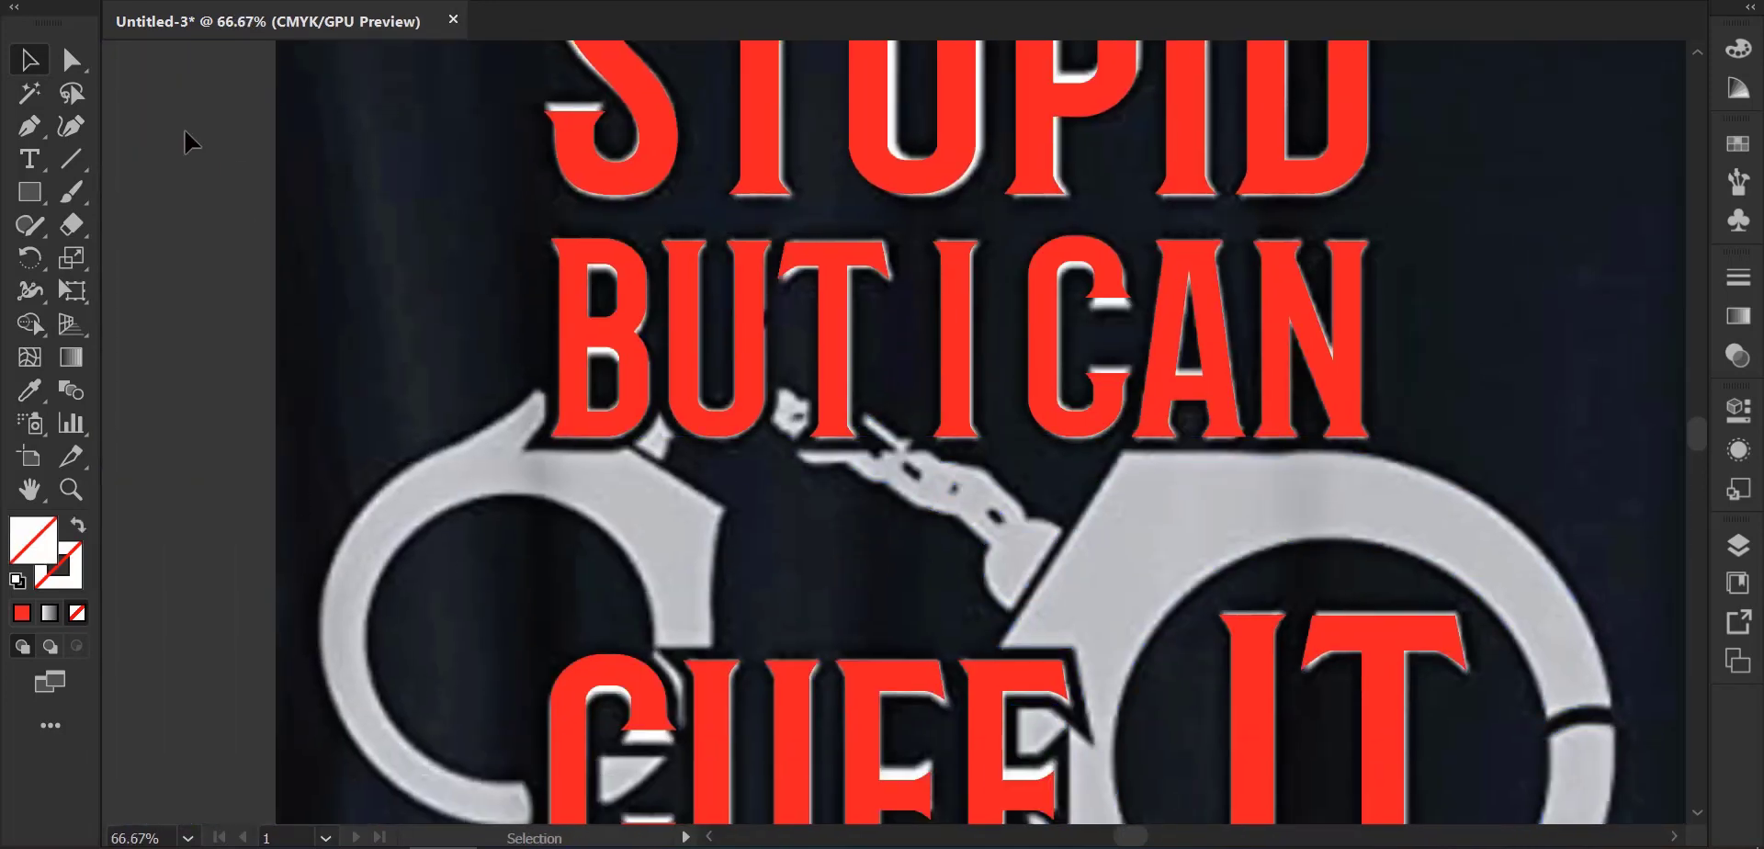
Trace the small broken chain fragment between the U and T of BUT as a closed path with the Pen tool.
left_click(28, 128)
scroll(781, 432, "up", 2)
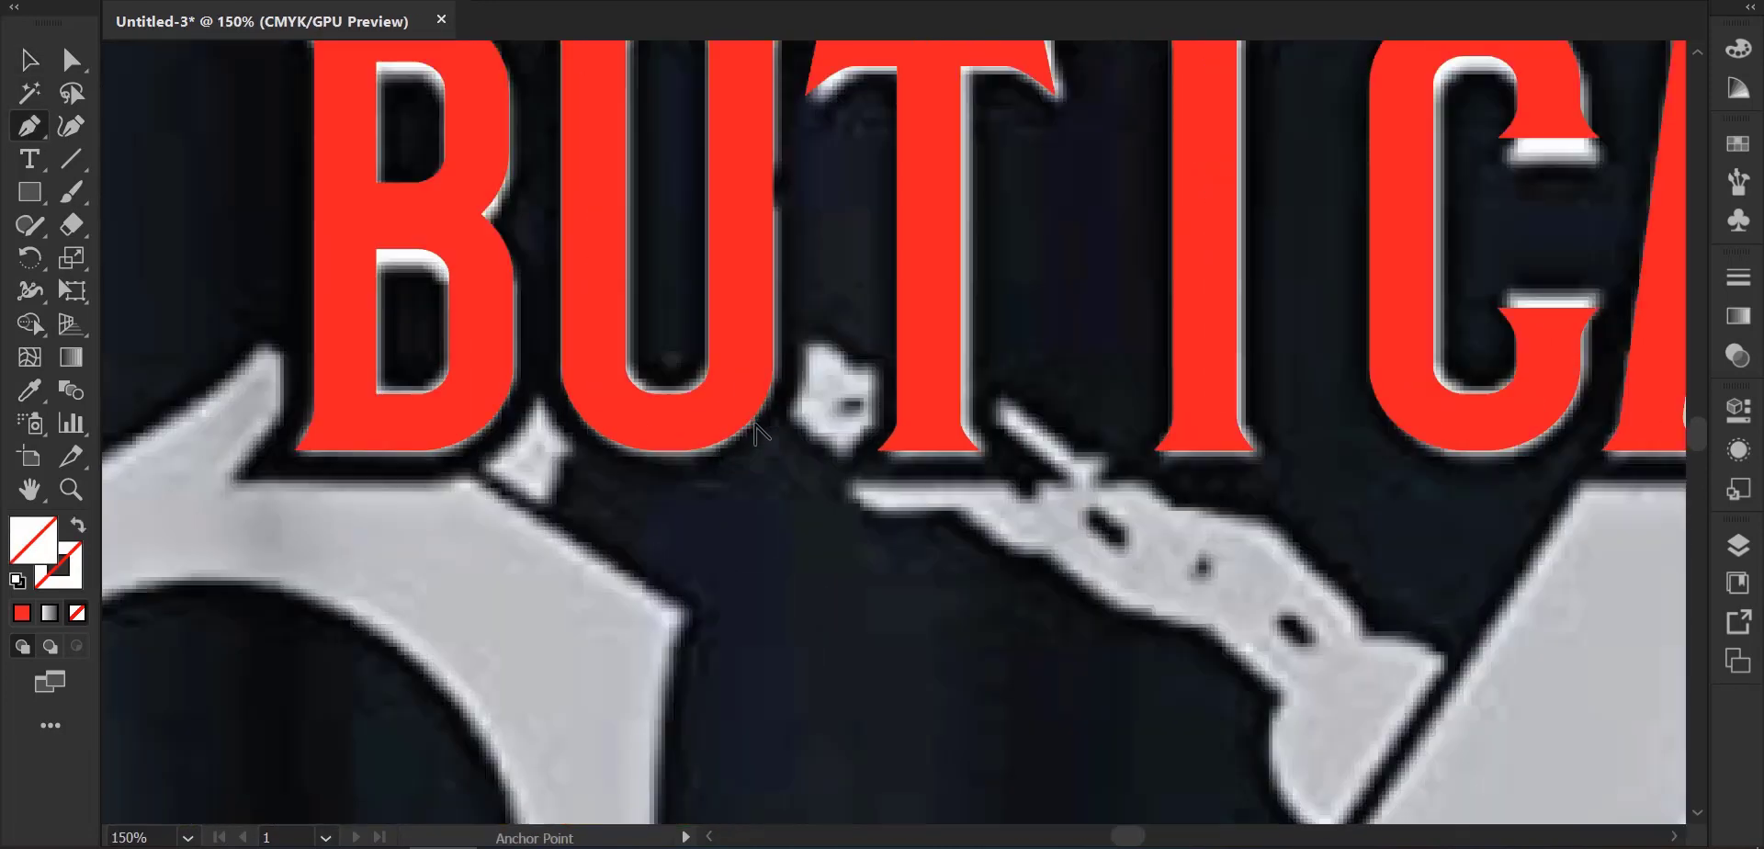
scroll(796, 441, "up", 1)
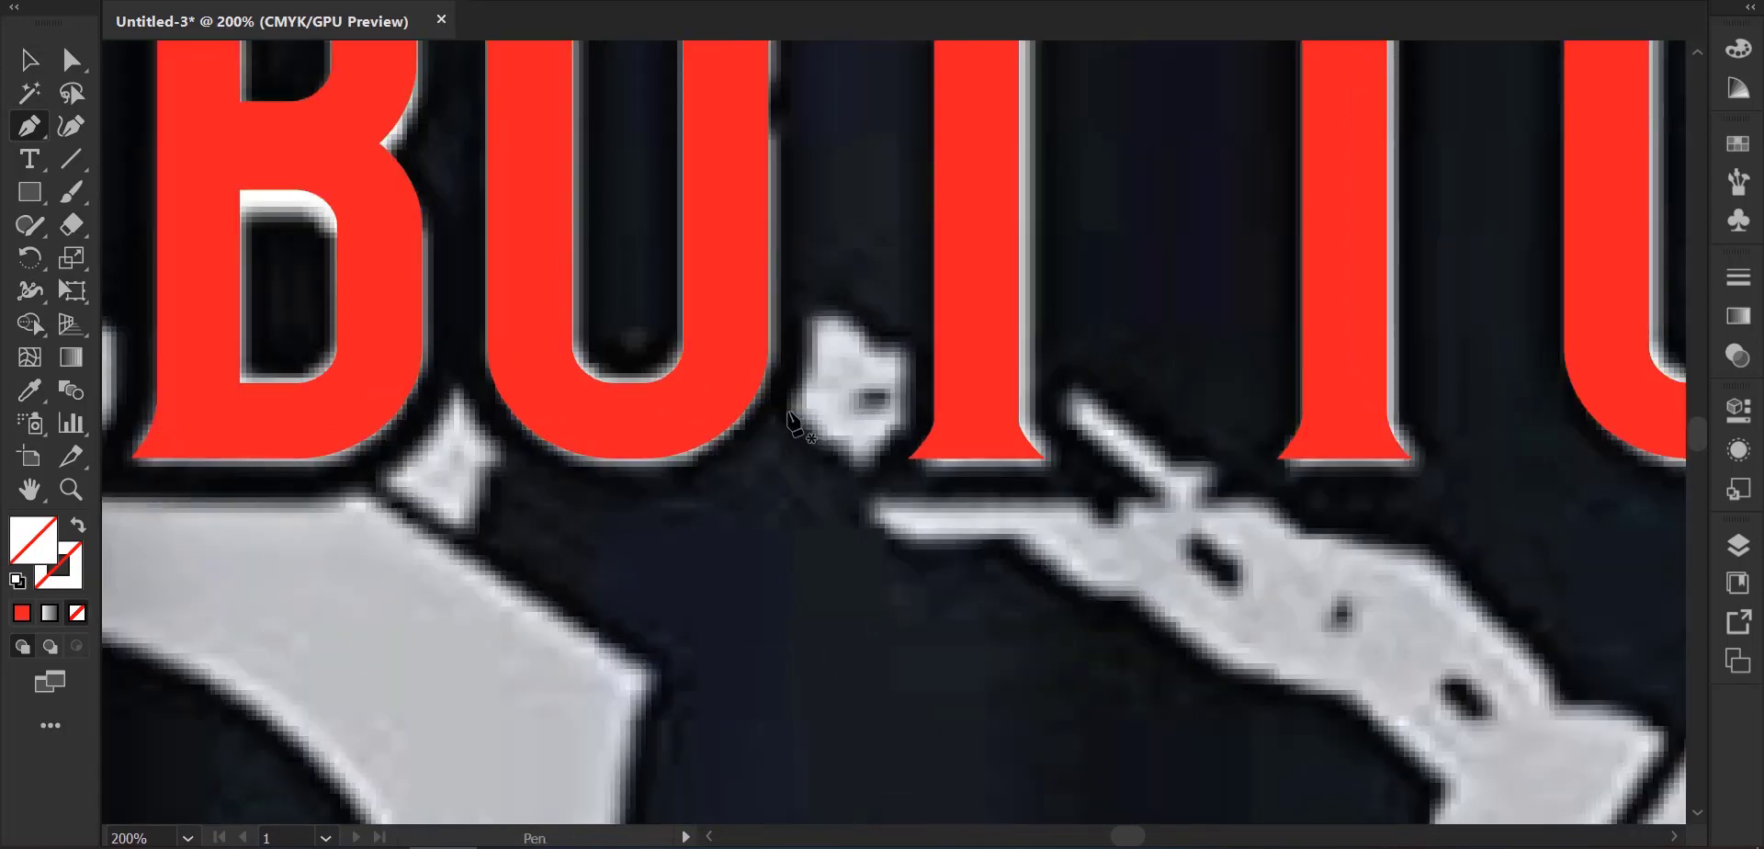
left_click(787, 409)
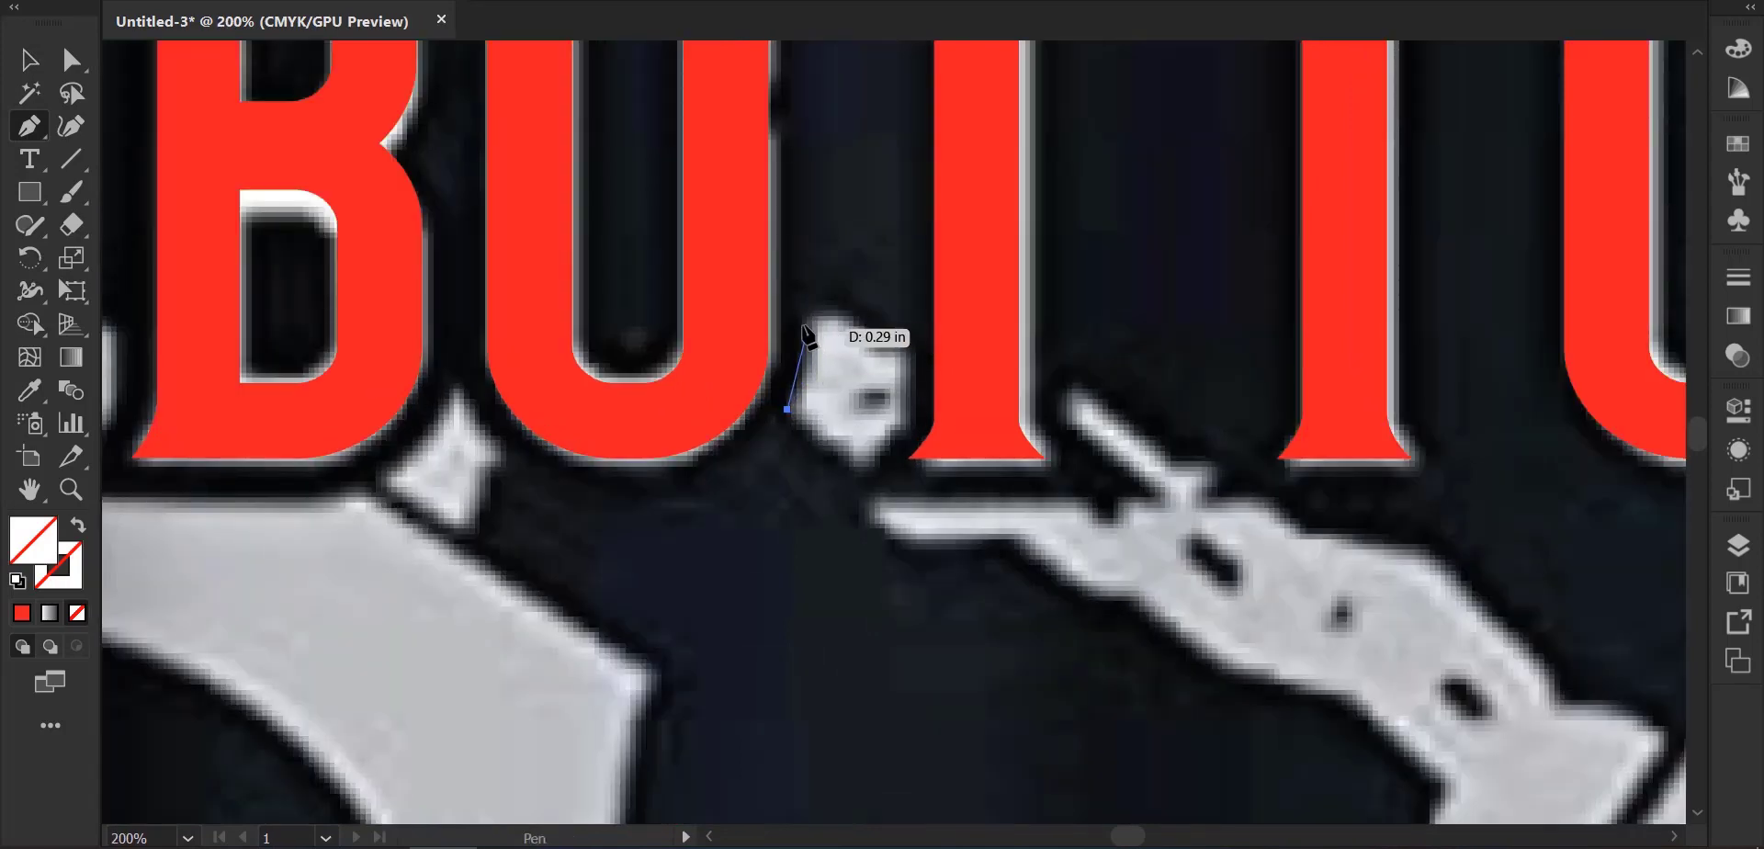
mouse_move(804, 320)
left_mouse_down()
mouse_move(791, 274)
mouse_move(799, 294)
left_mouse_up()
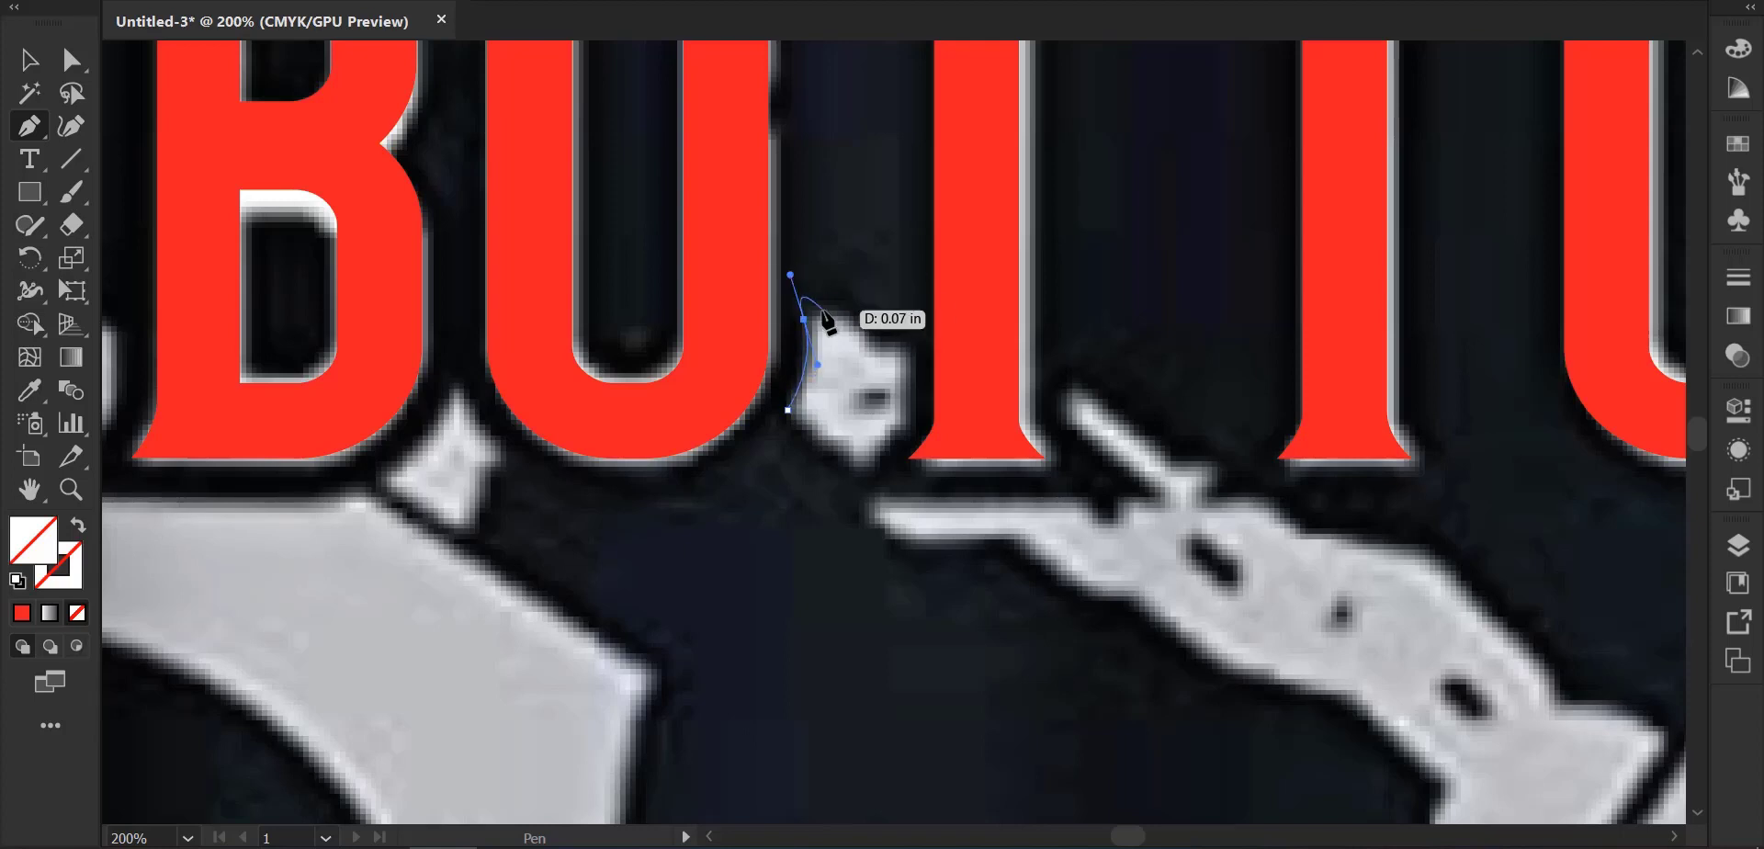
left_click(804, 318)
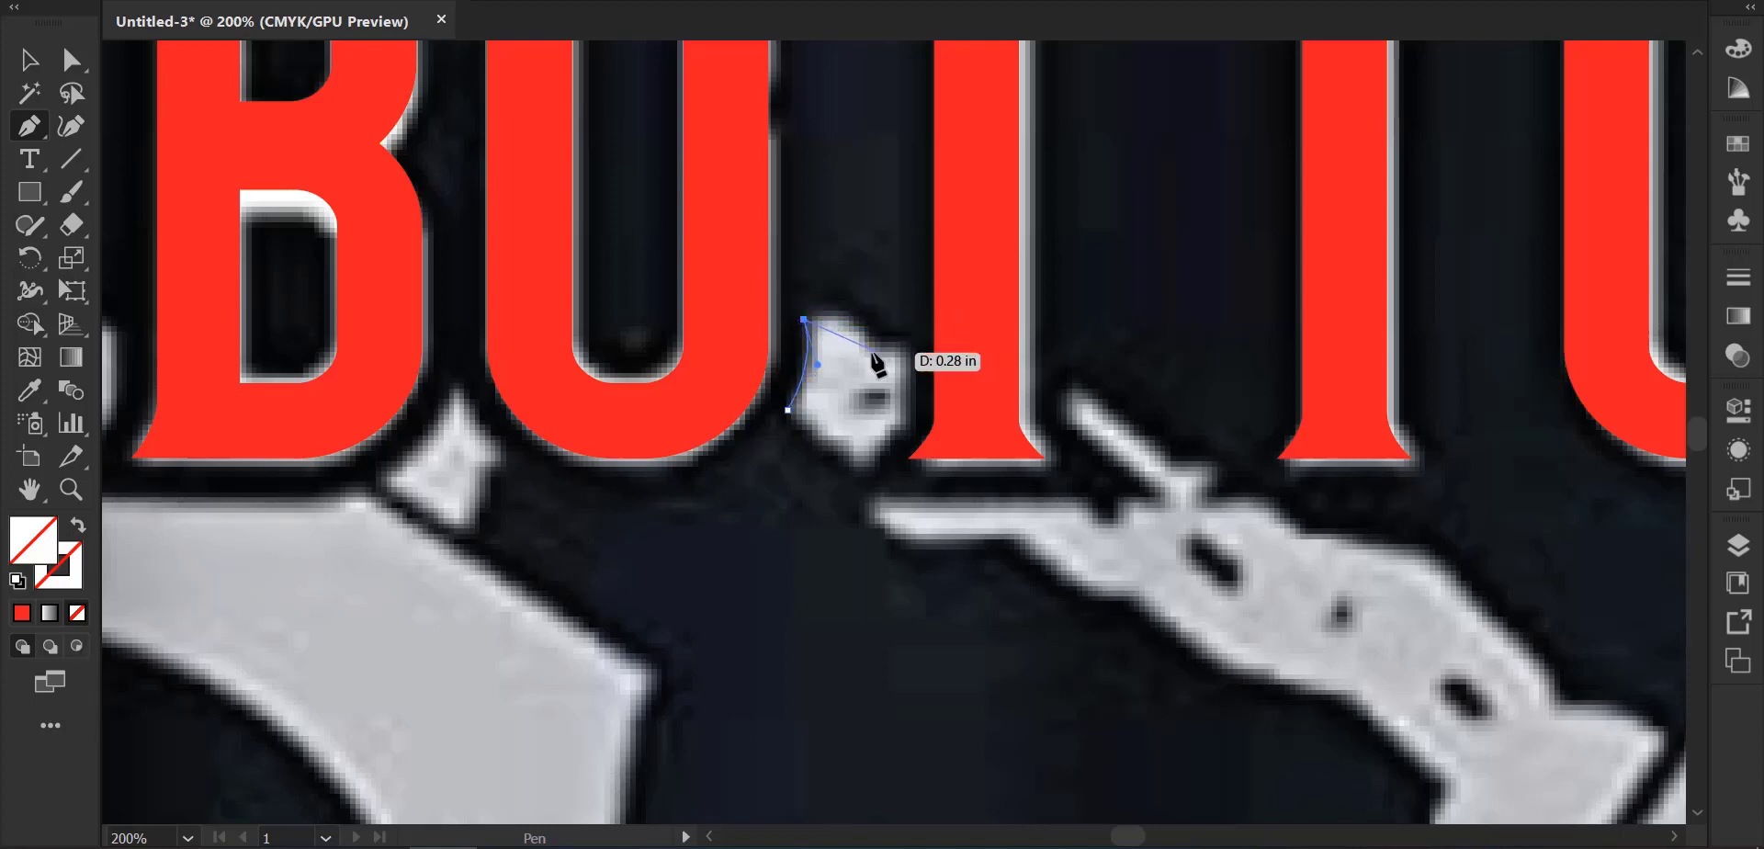
left_click_drag(877, 353, 908, 424)
key("alt")
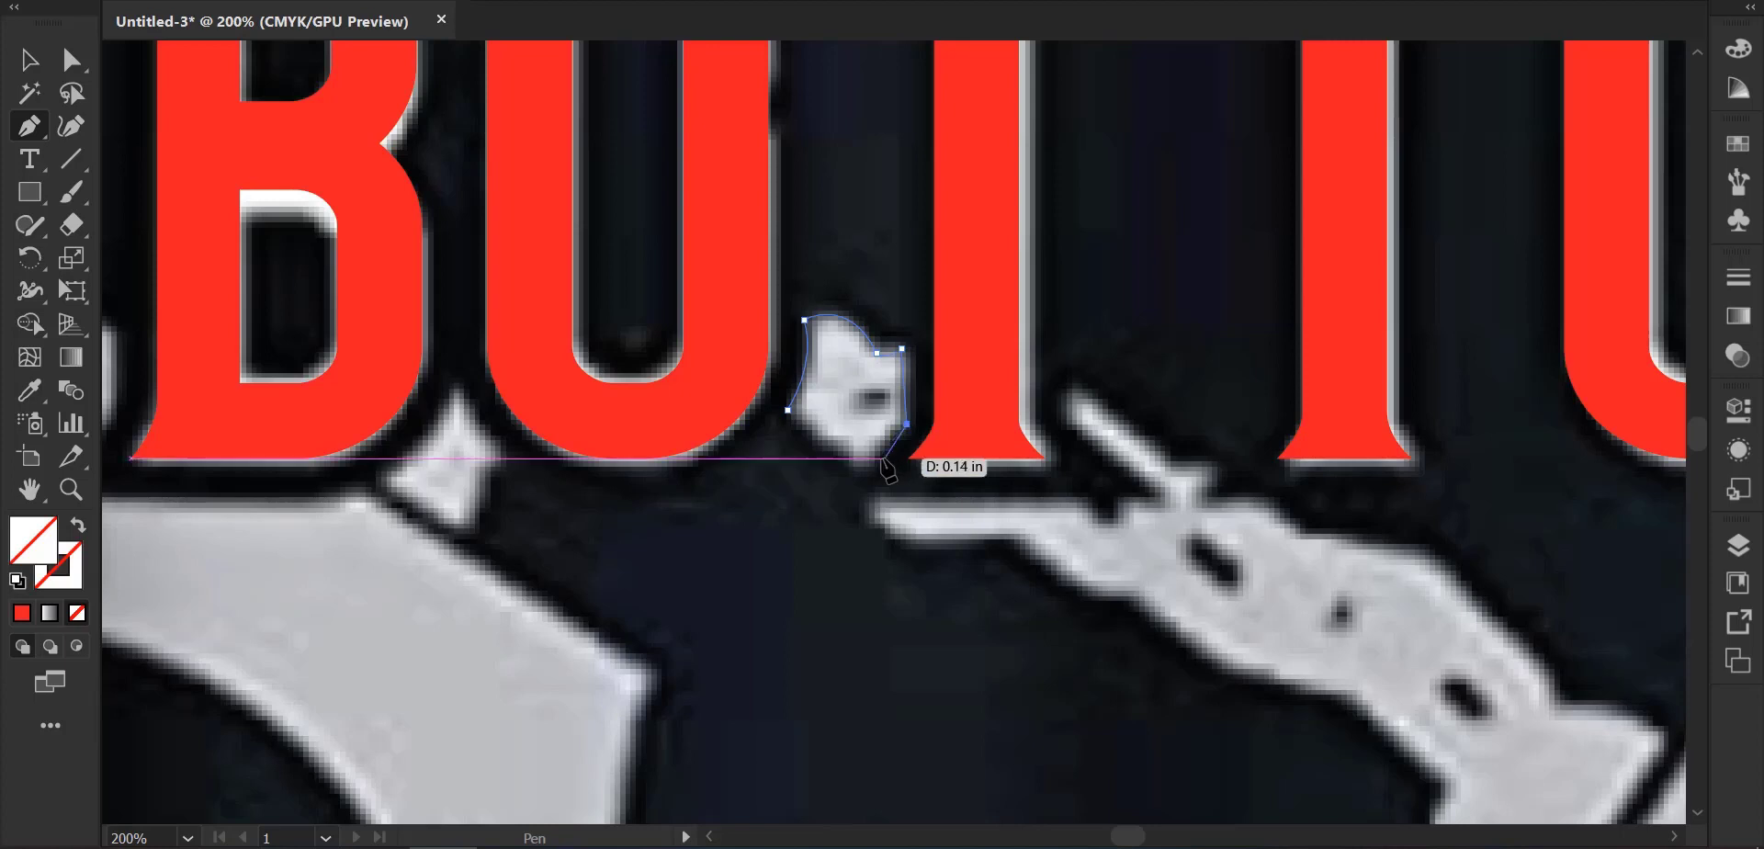
left_click(871, 466)
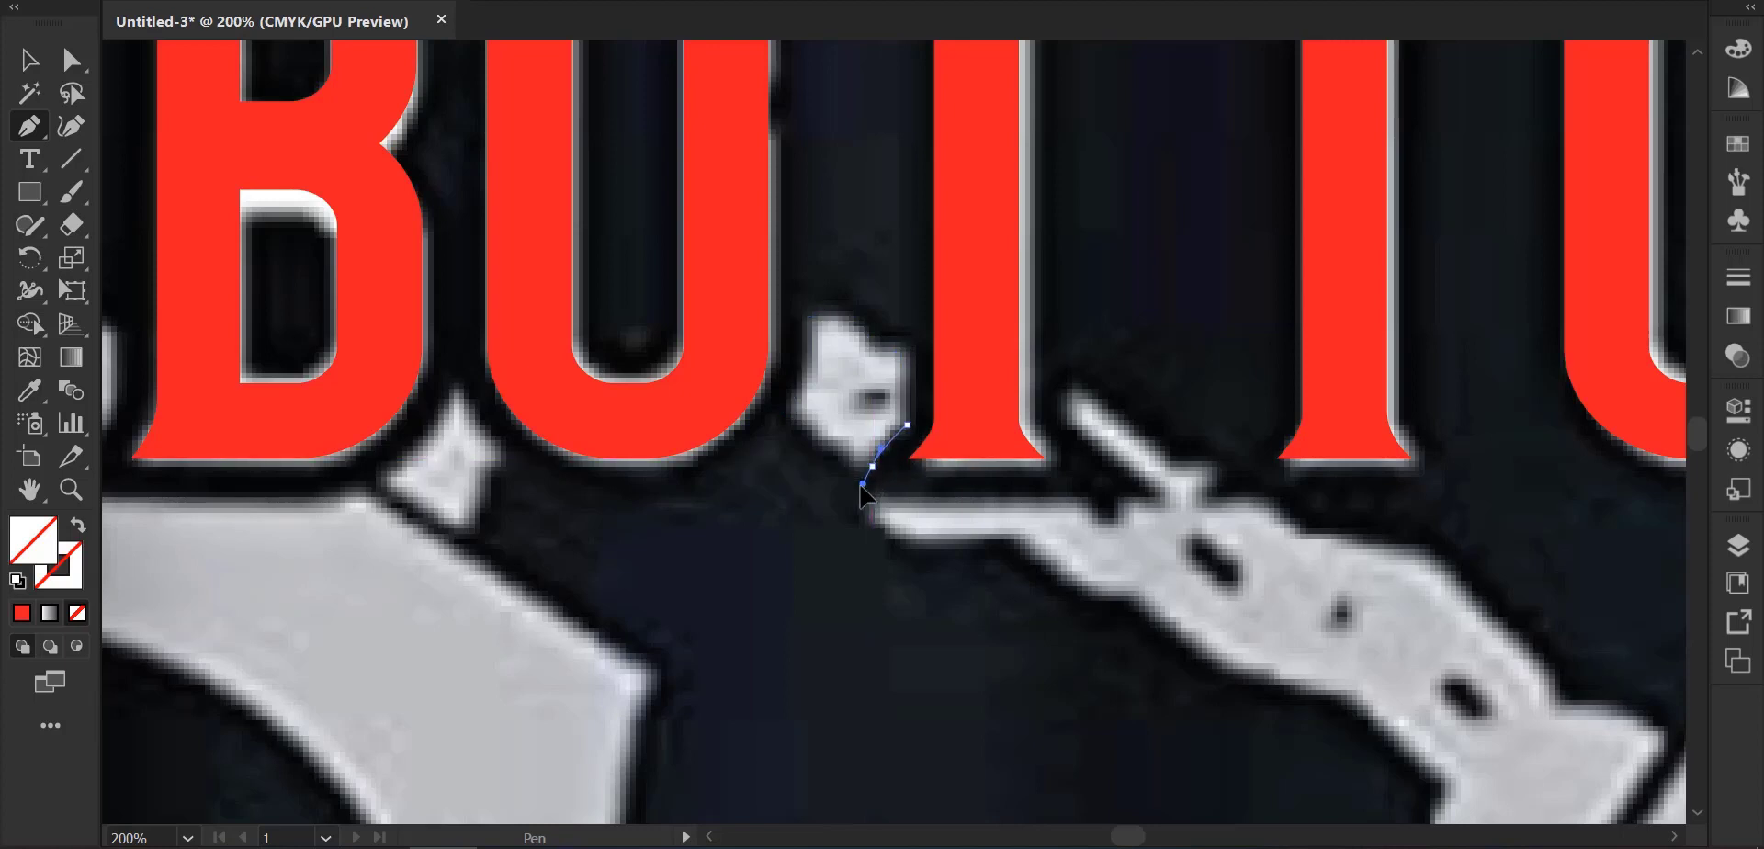
left_click_drag(861, 485, 863, 484)
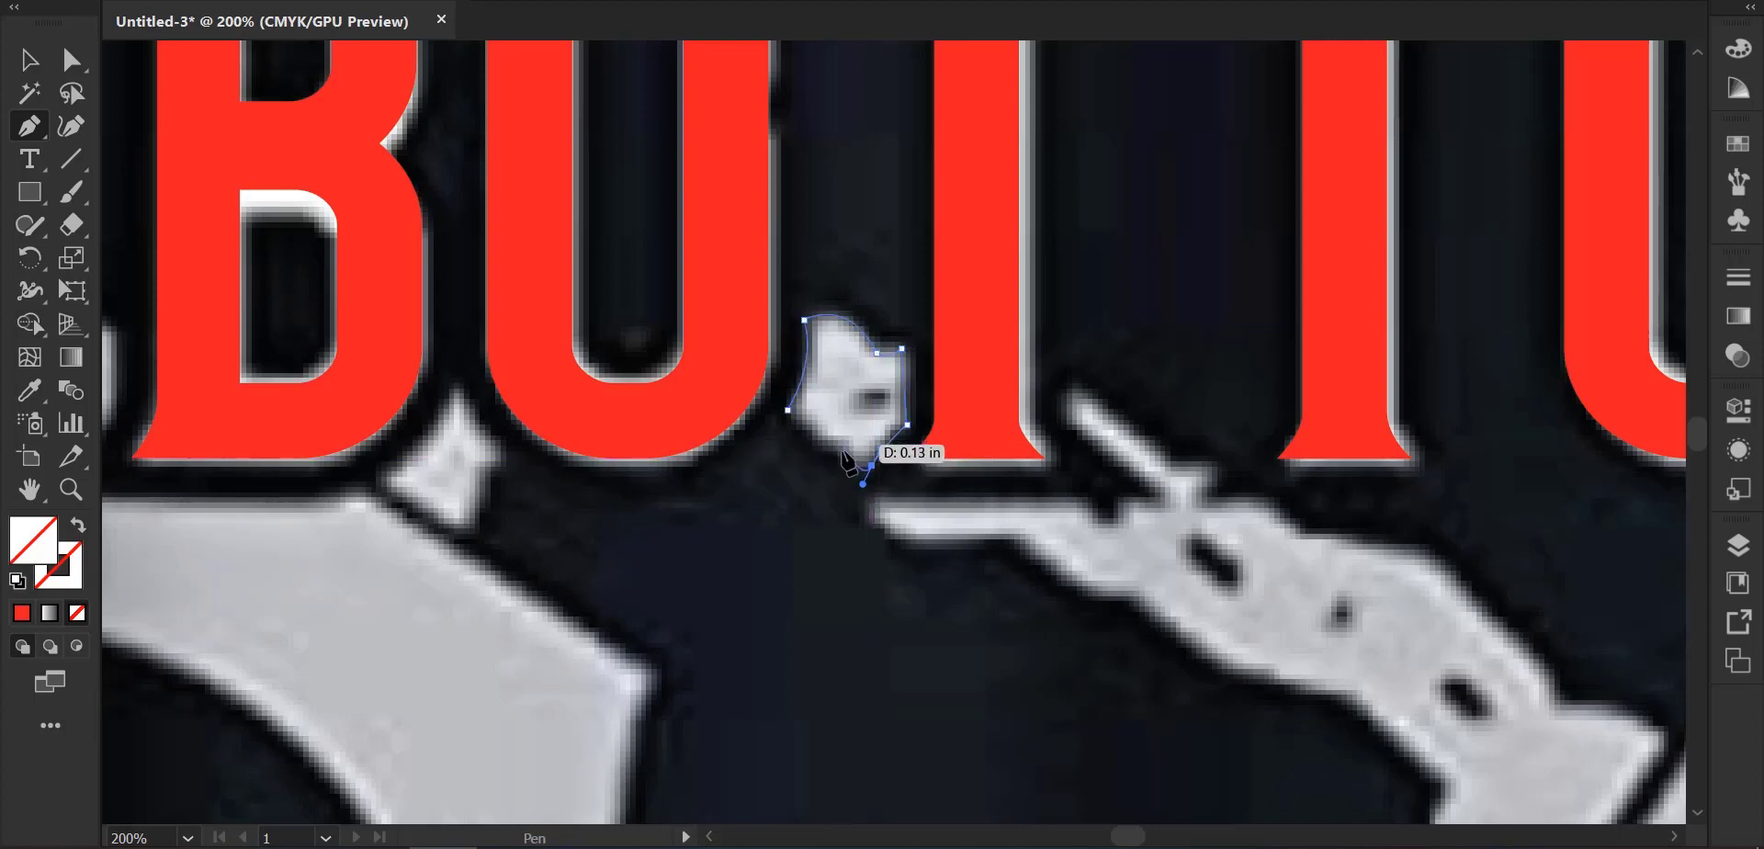
left_click(846, 448)
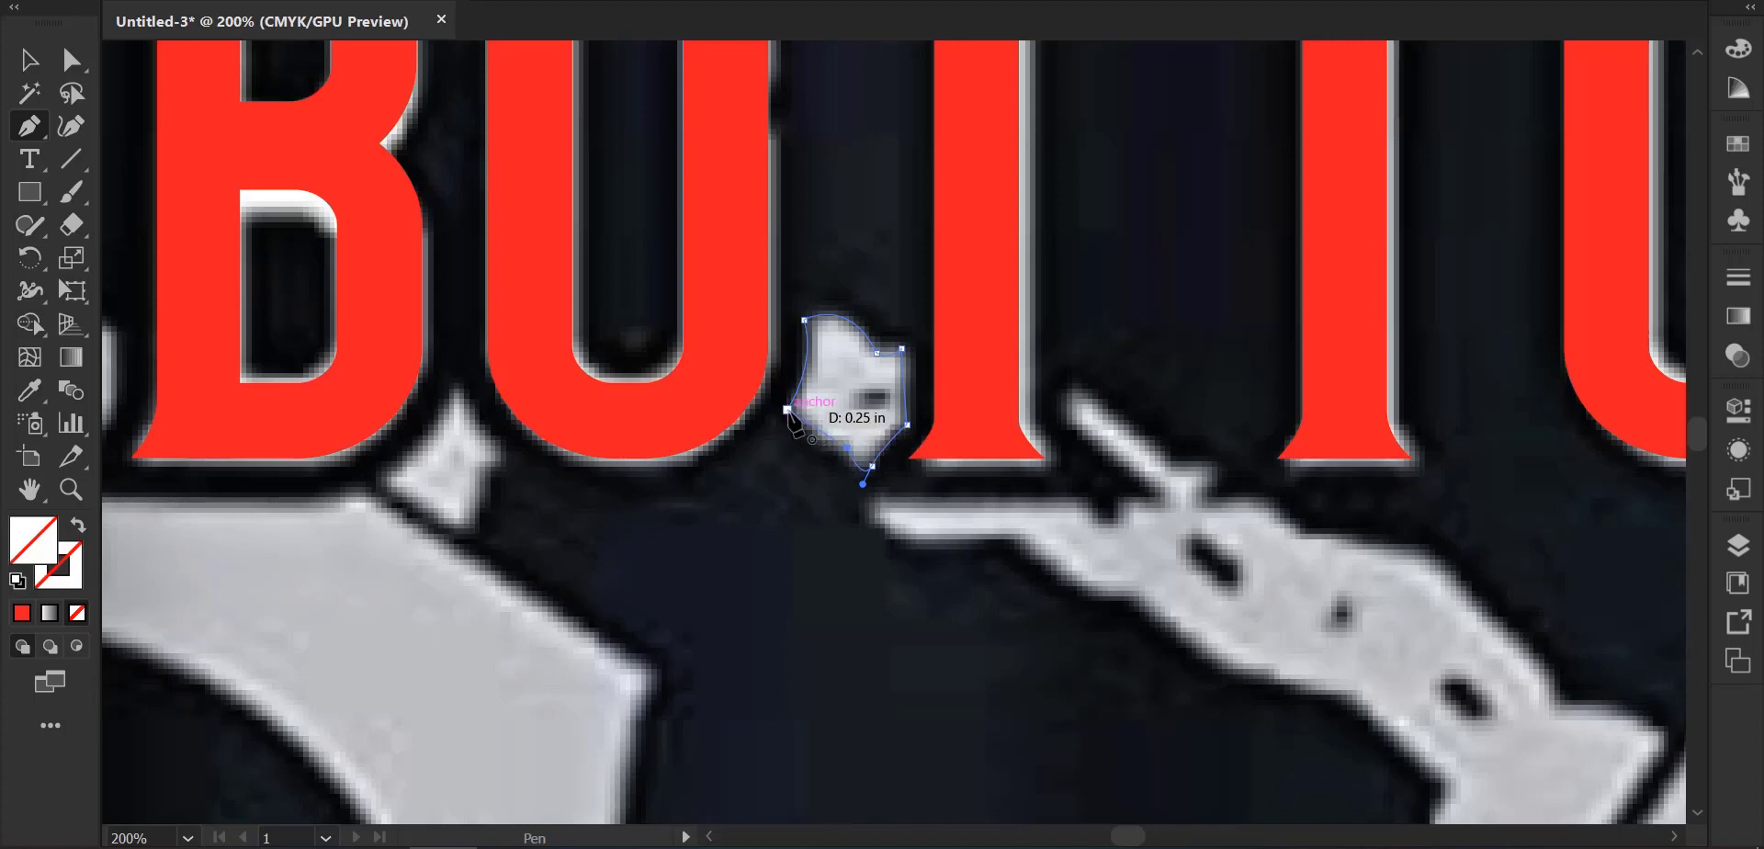
left_click(787, 410)
Trace the small dark hole inside the chain fragment between the U and T as a closed four-cornered path.
key("ctrl+minus")
key("ctrl+minus")
key("ctrl+minus")
key("ctrl+plus")
key("ctrl+plus")
key("ctrl+plus")
key("ctrl+plus")
key("ctrl+plus")
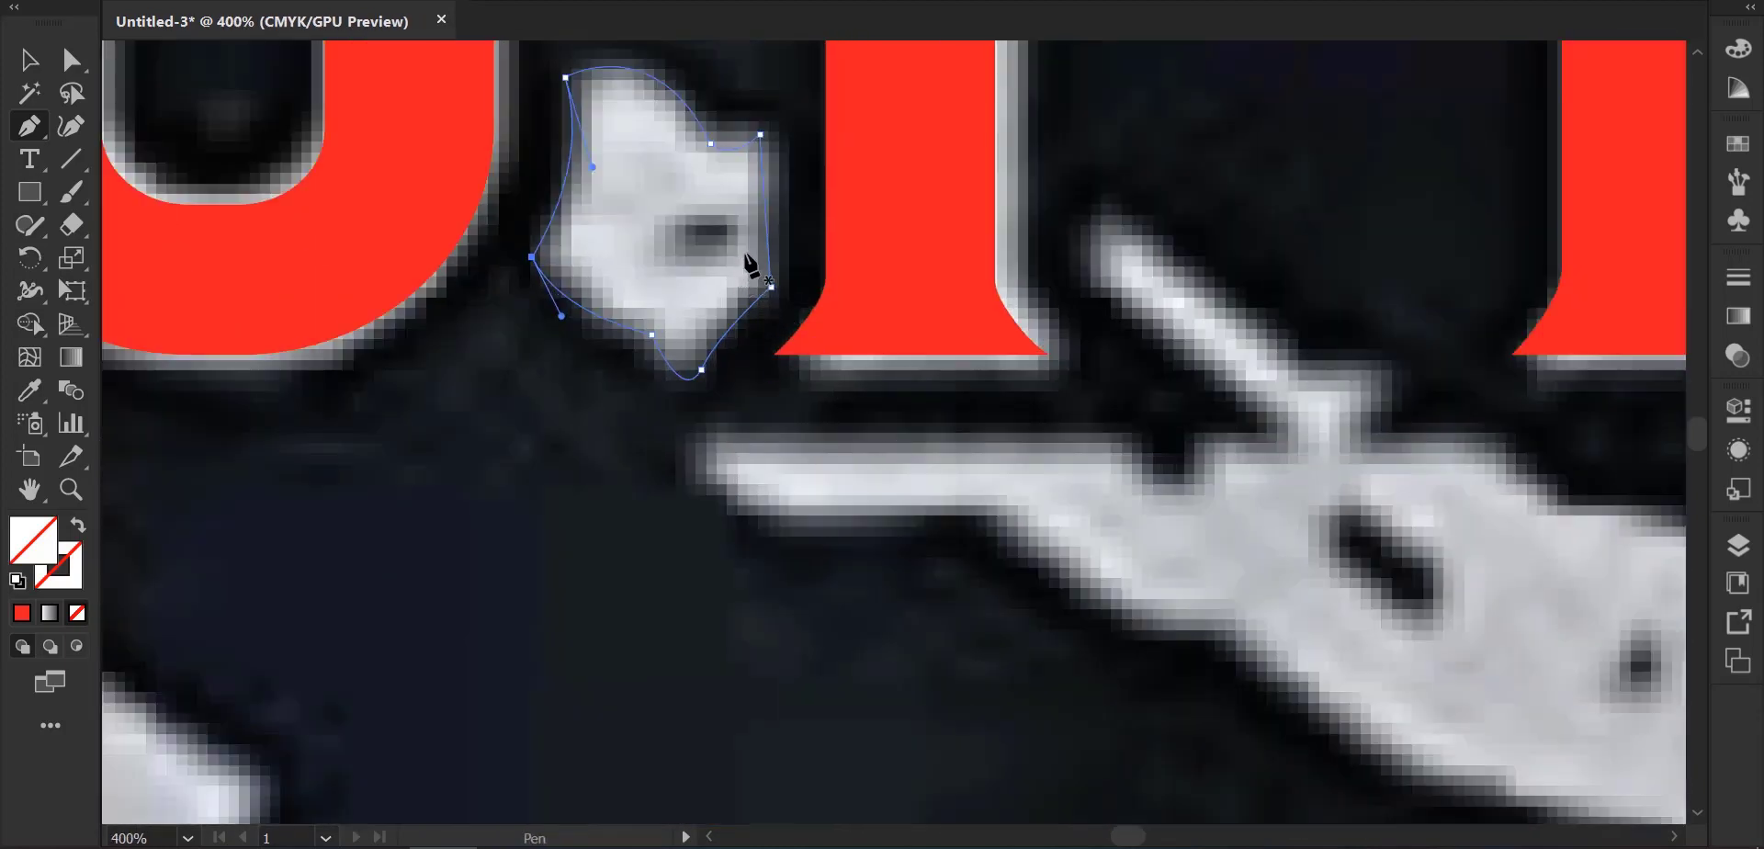
scroll(735, 240, "down", 3)
scroll(744, 242, "up", 2)
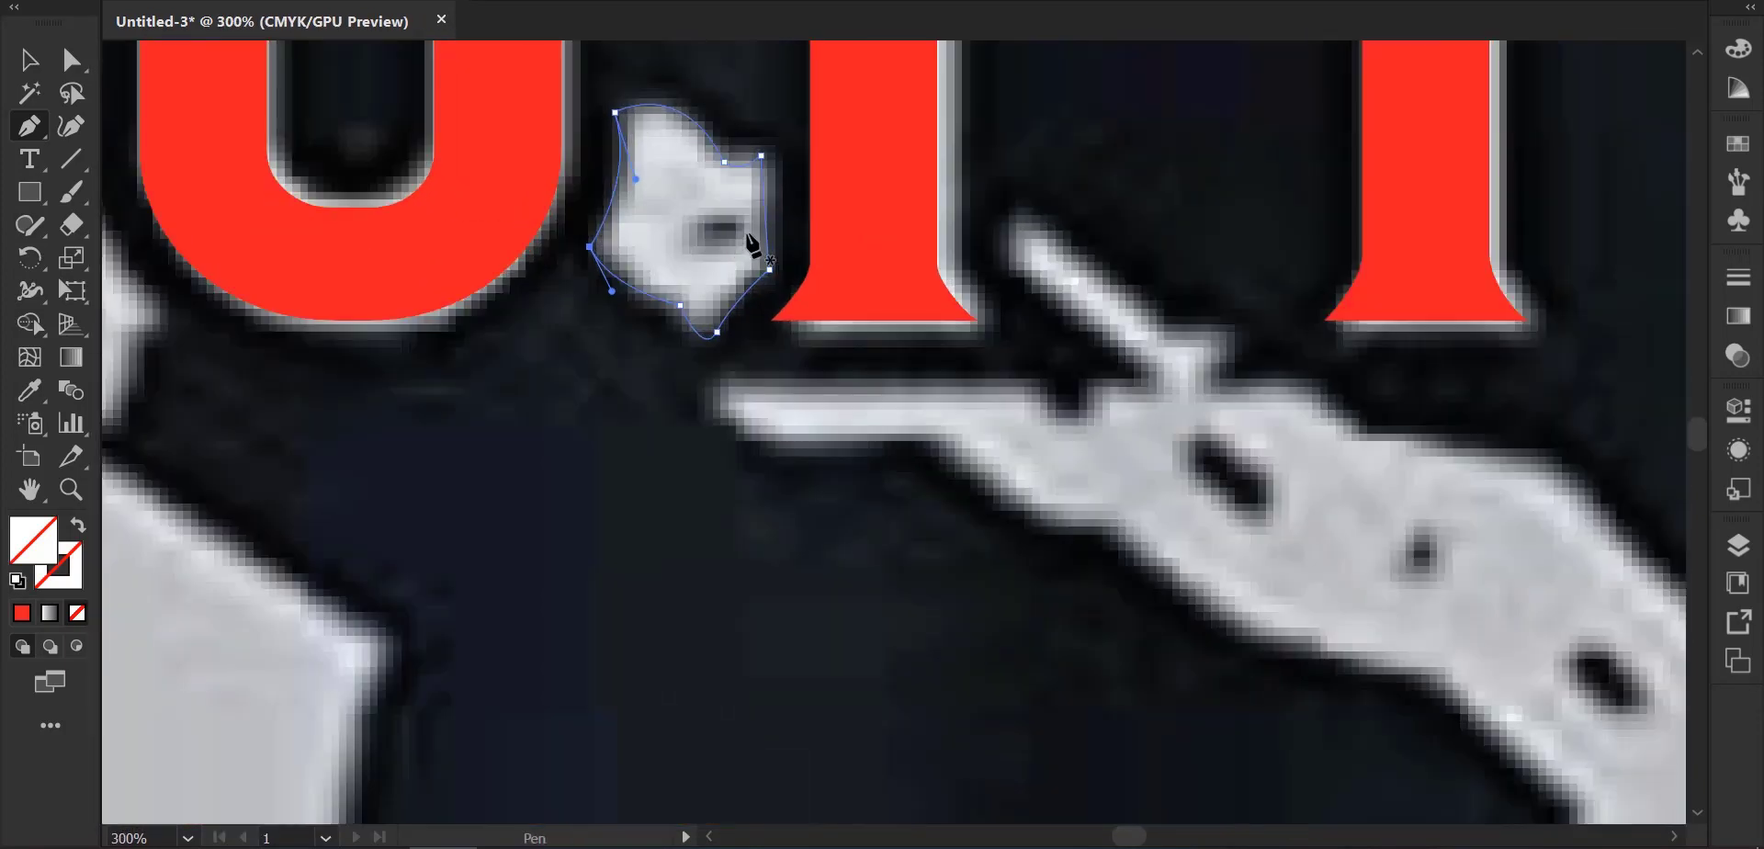
mouse_move(739, 218)
left_mouse_down()
mouse_move(744, 246)
mouse_move(695, 249)
mouse_move(705, 224)
mouse_move(741, 219)
left_mouse_up()
scroll(1011, 376, "down", 3)
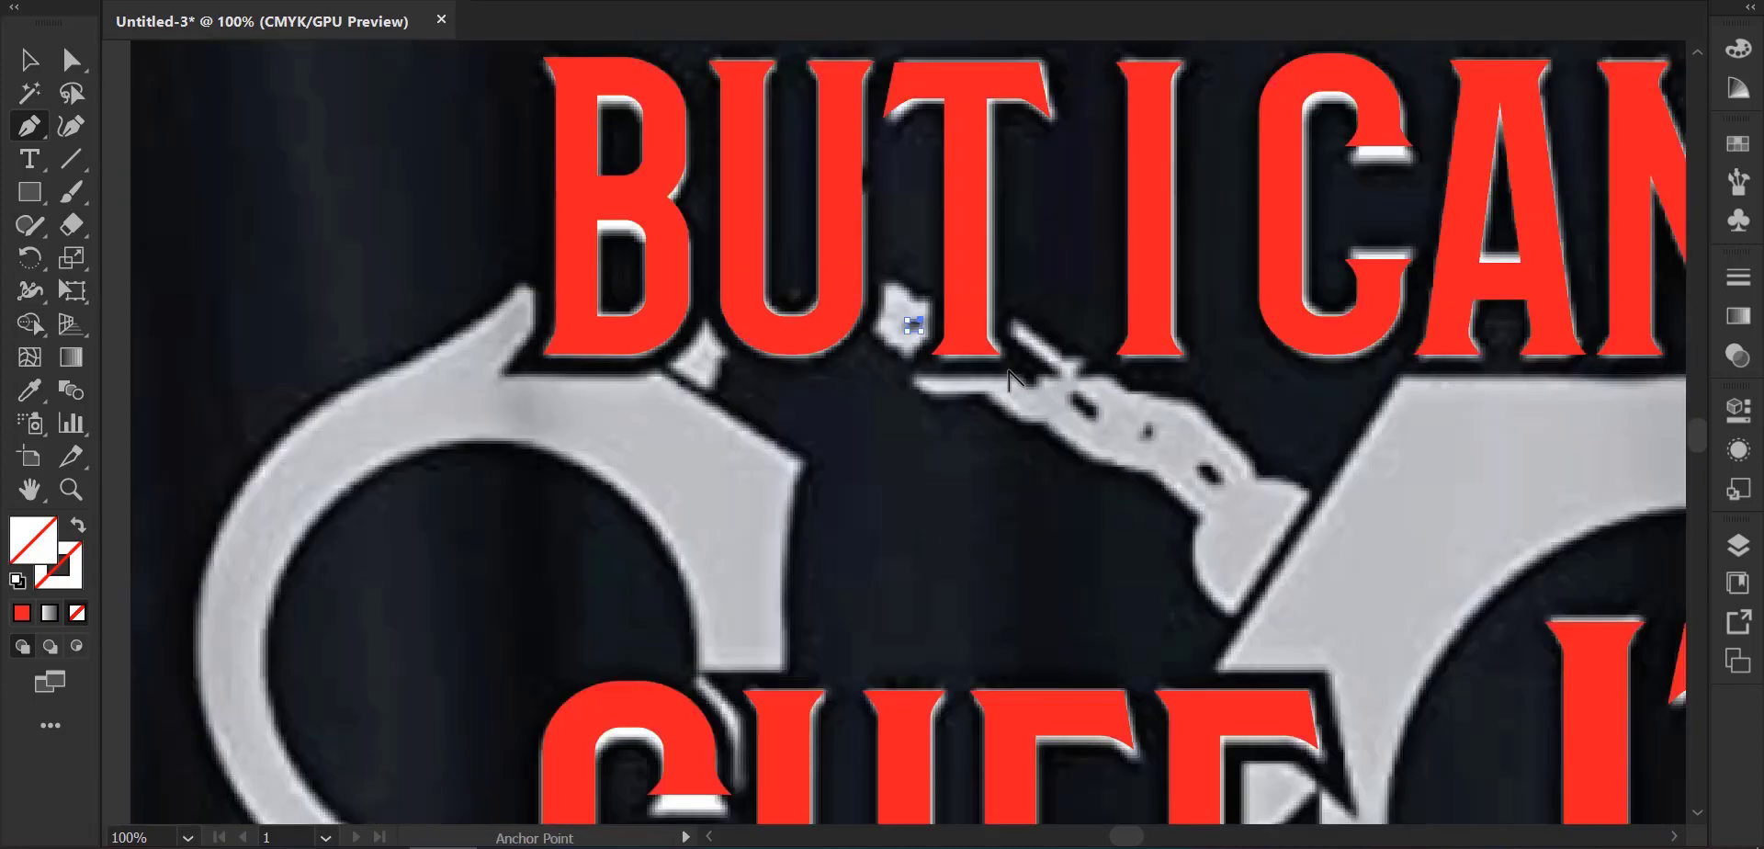
Trace the small pointed fragment between the B and U, just above the left cuff, as a closed Pen path.
scroll(698, 366, "up", 2)
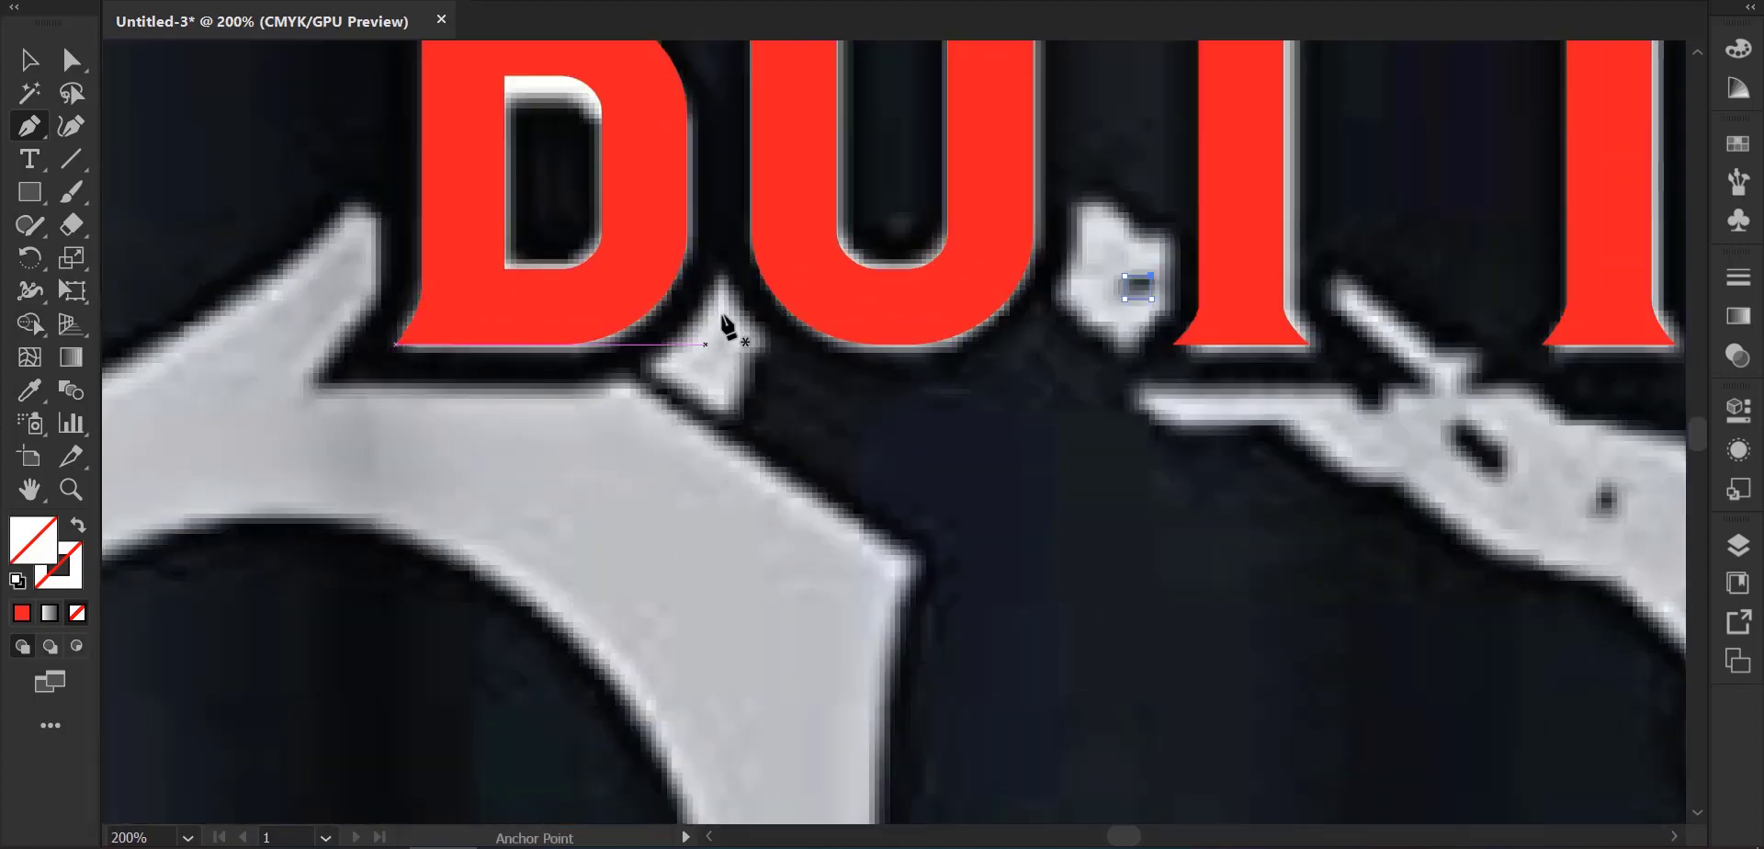
left_click_drag(723, 277, 781, 359)
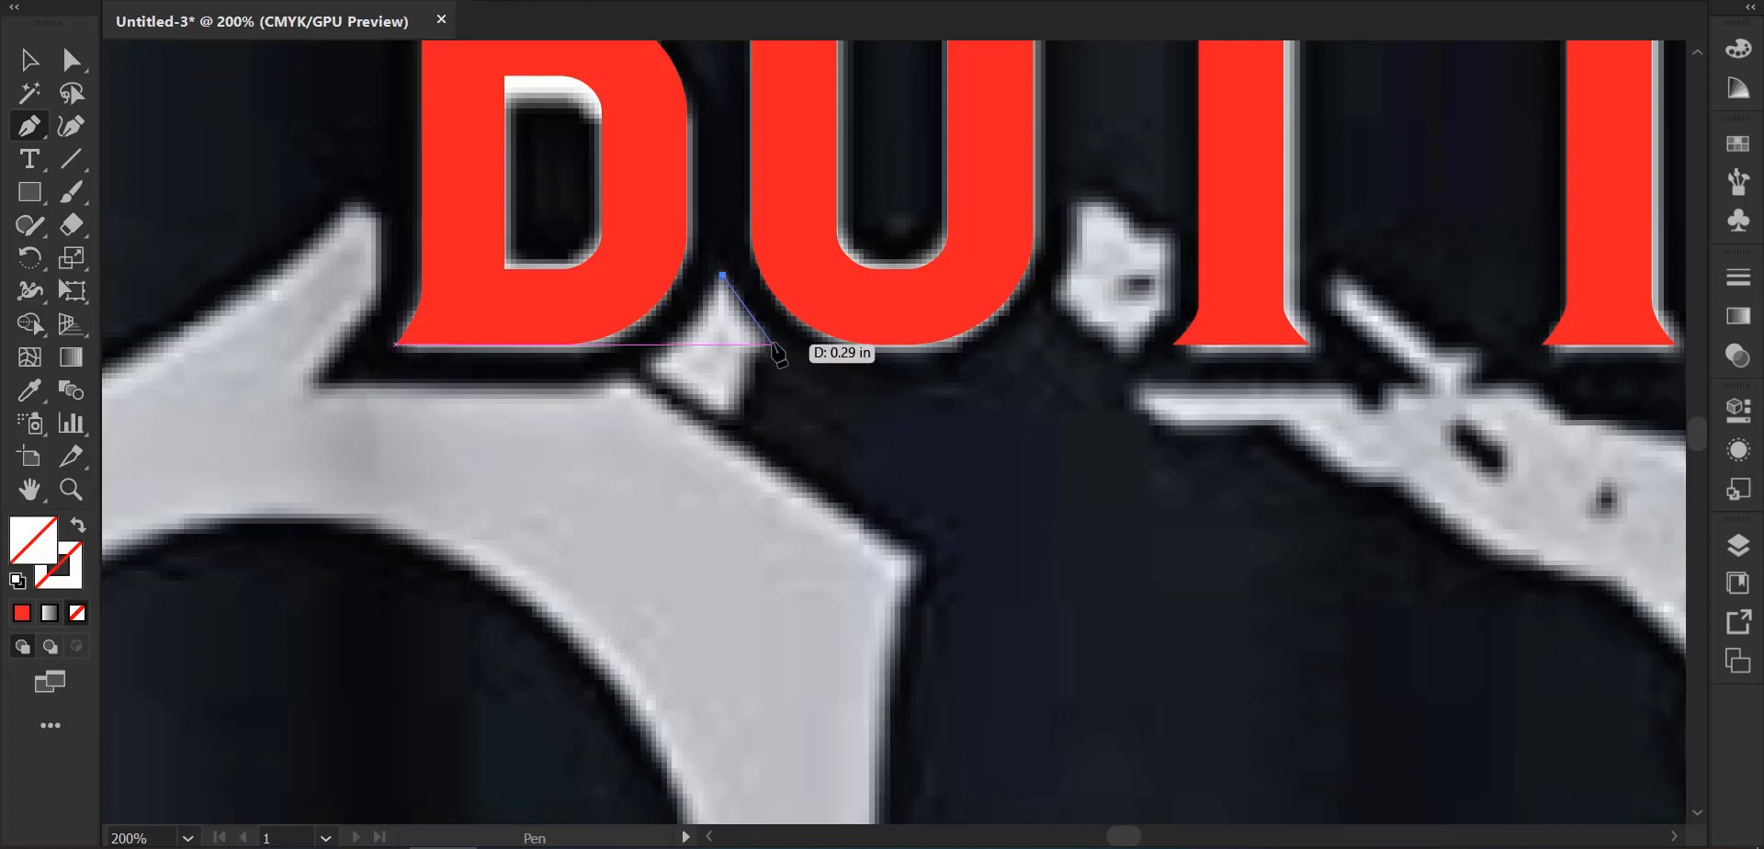
left_click(773, 345)
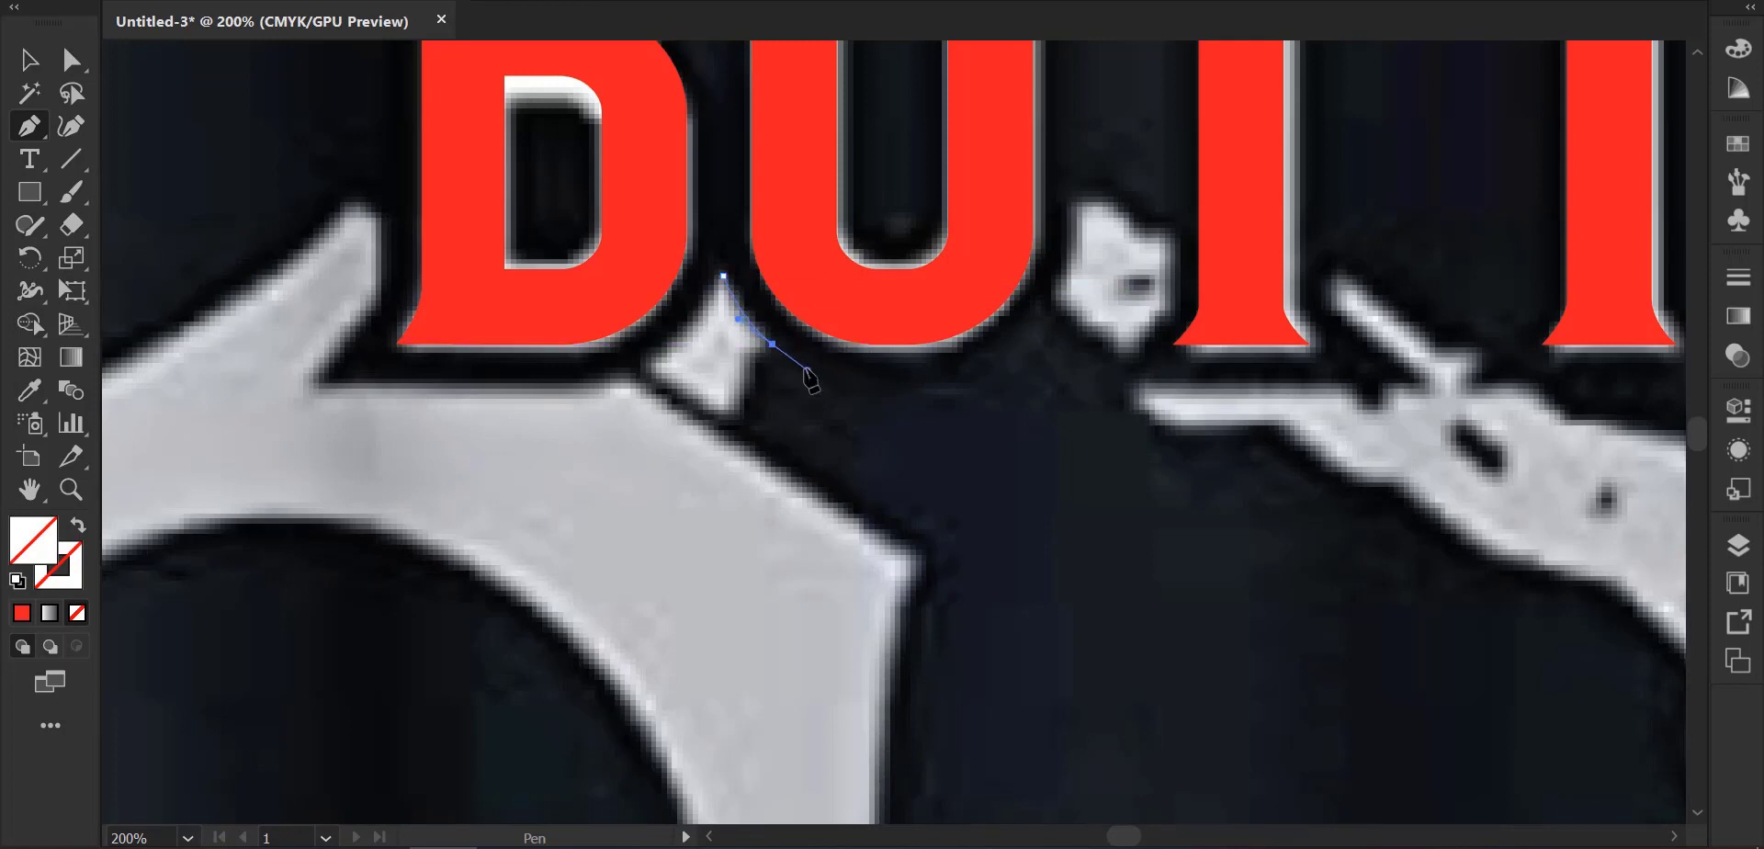
left_click_drag(773, 345, 718, 424)
left_click(732, 415)
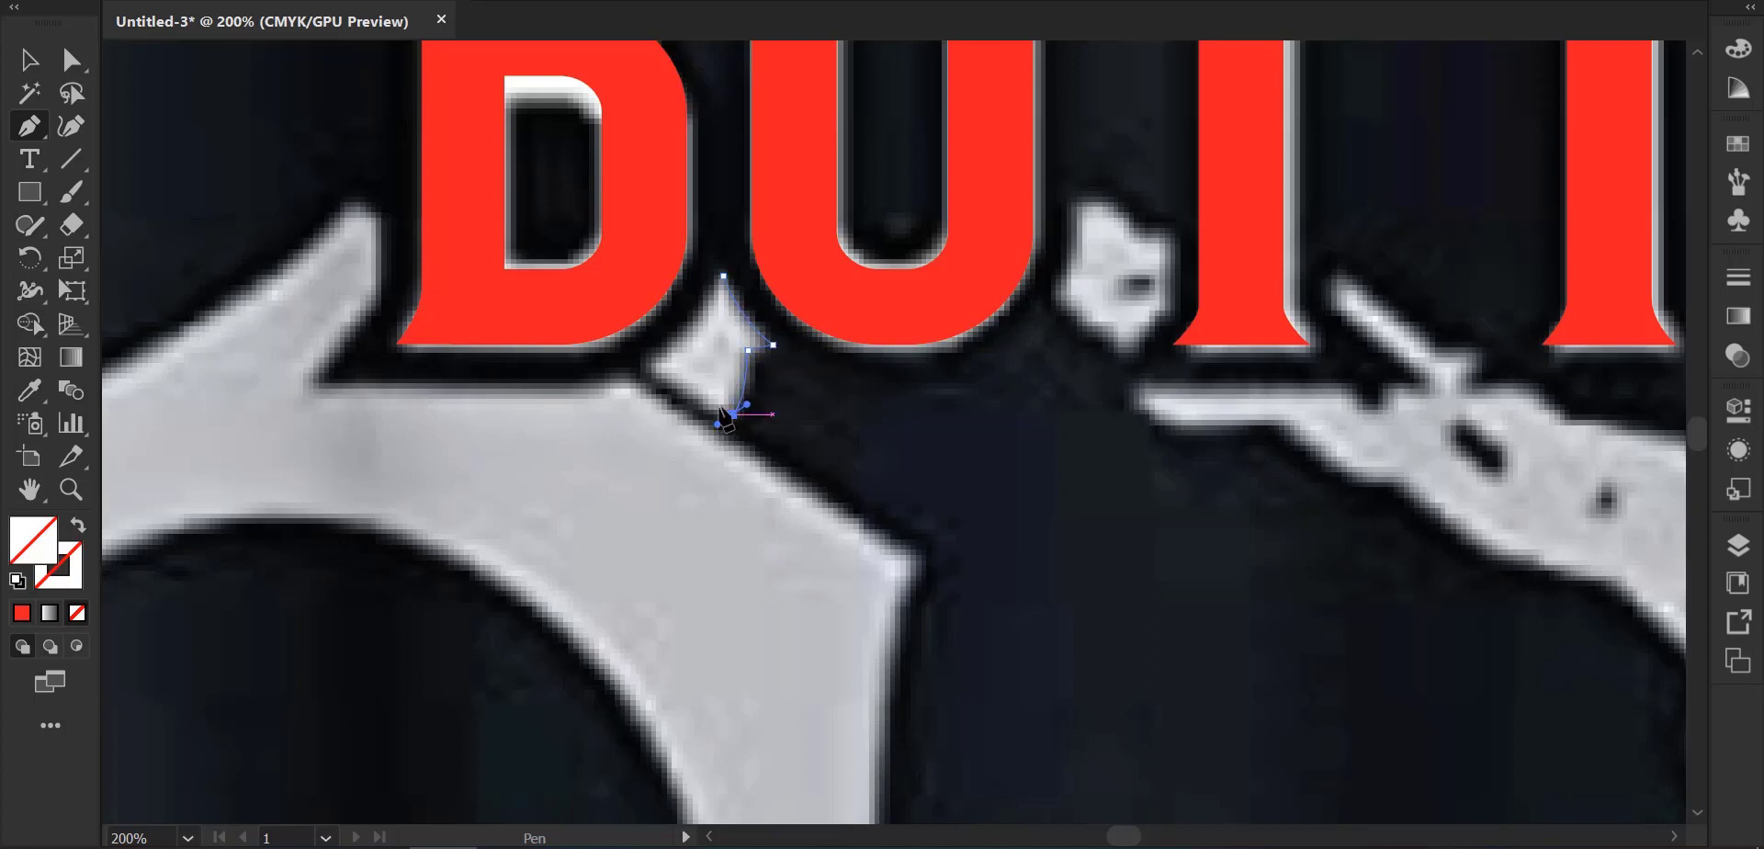
left_click(647, 363)
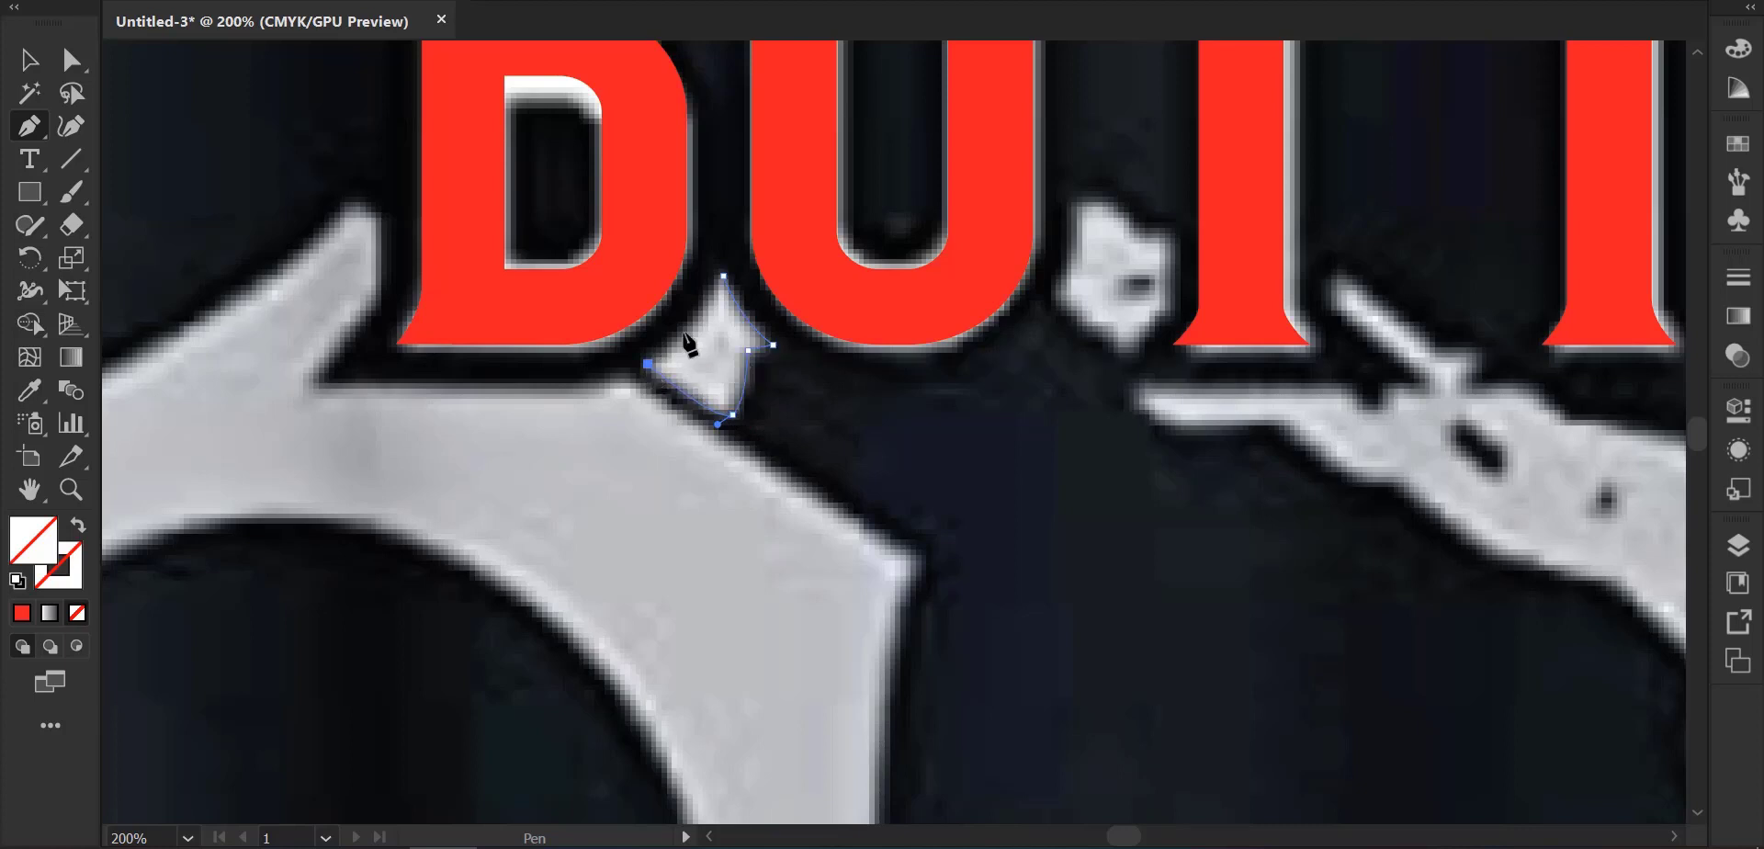
left_click(723, 275)
left_click(52, 64)
scroll(957, 454, "down", 2)
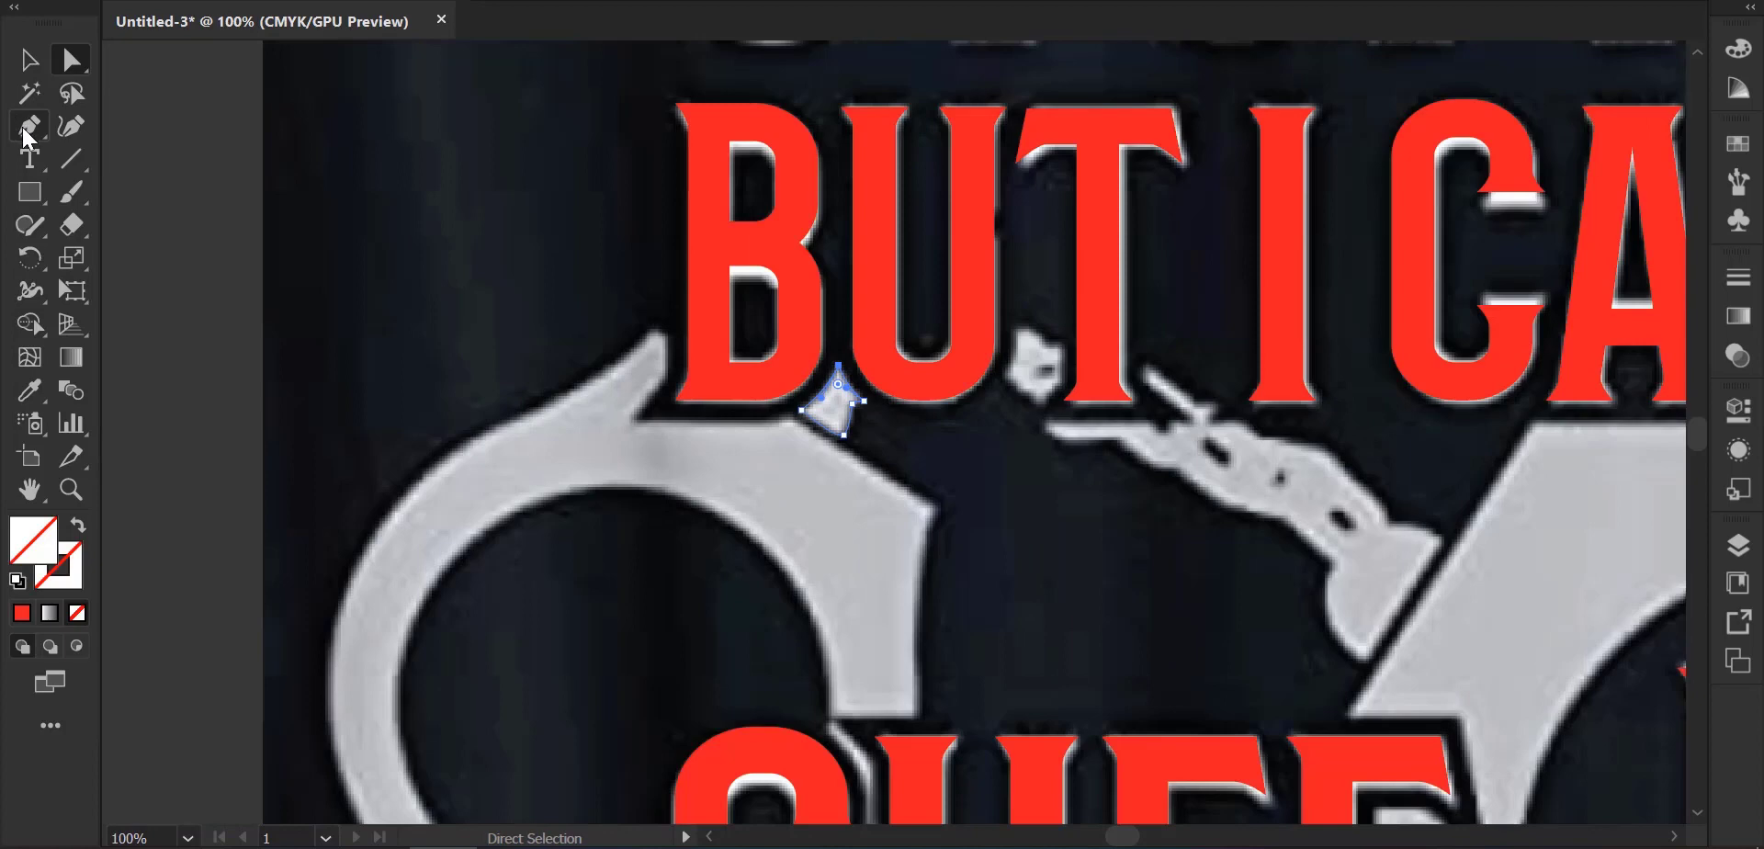
Start a Pen path on the left cuff at its upper edge, tracing the sloped shoulder, curved outer side and flat end above CUFF.
left_click(29, 129)
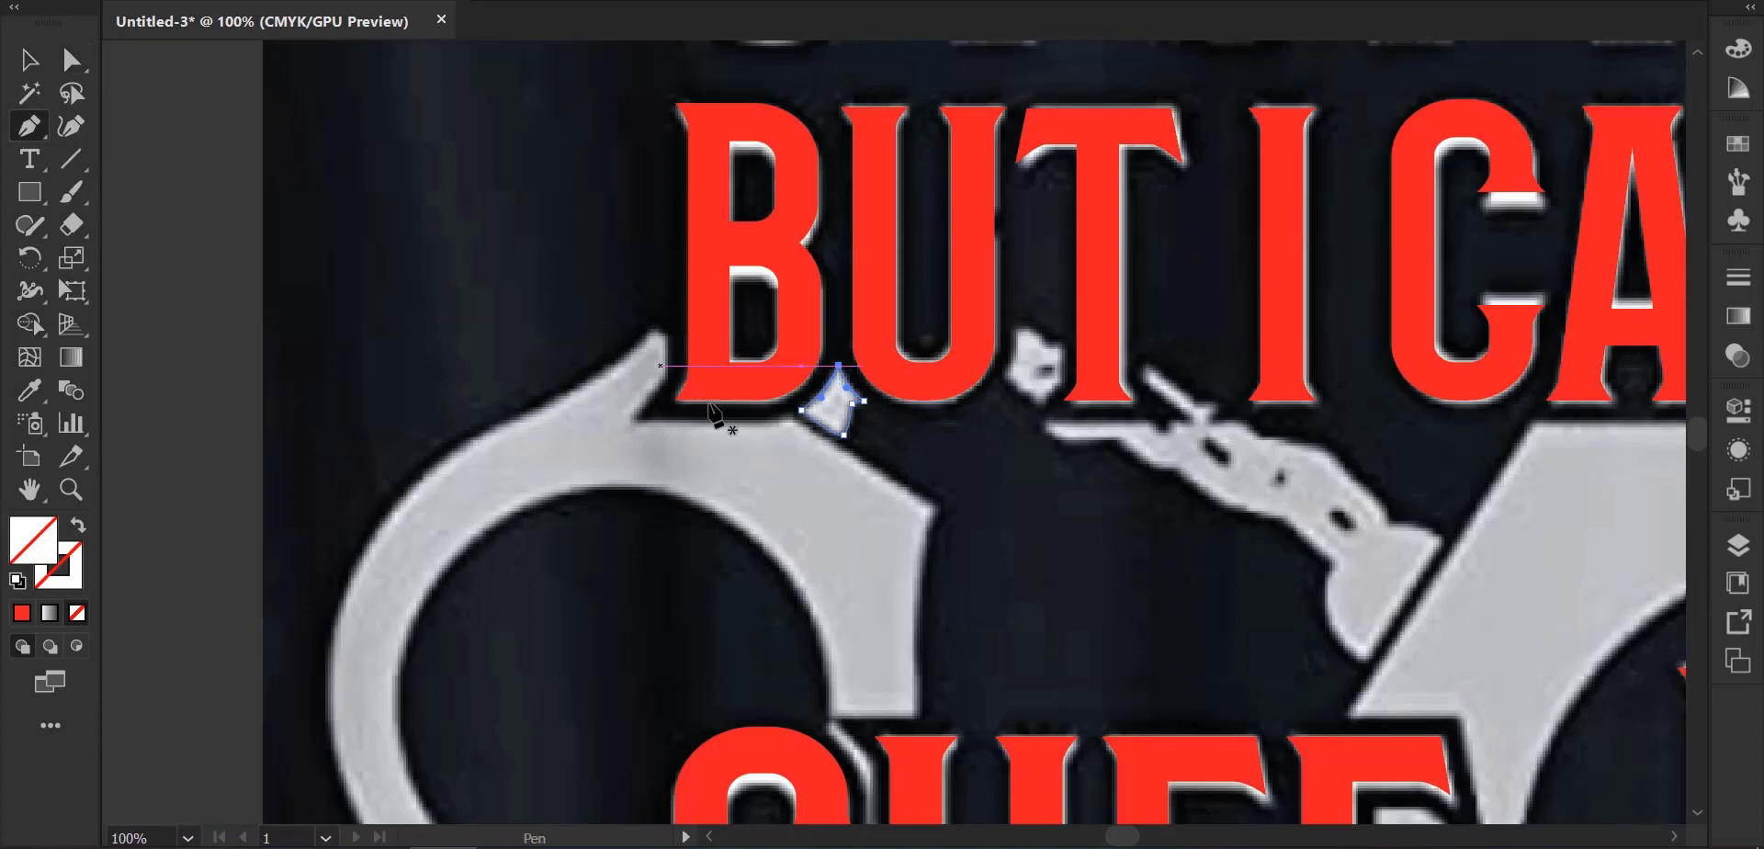
left_click(788, 418)
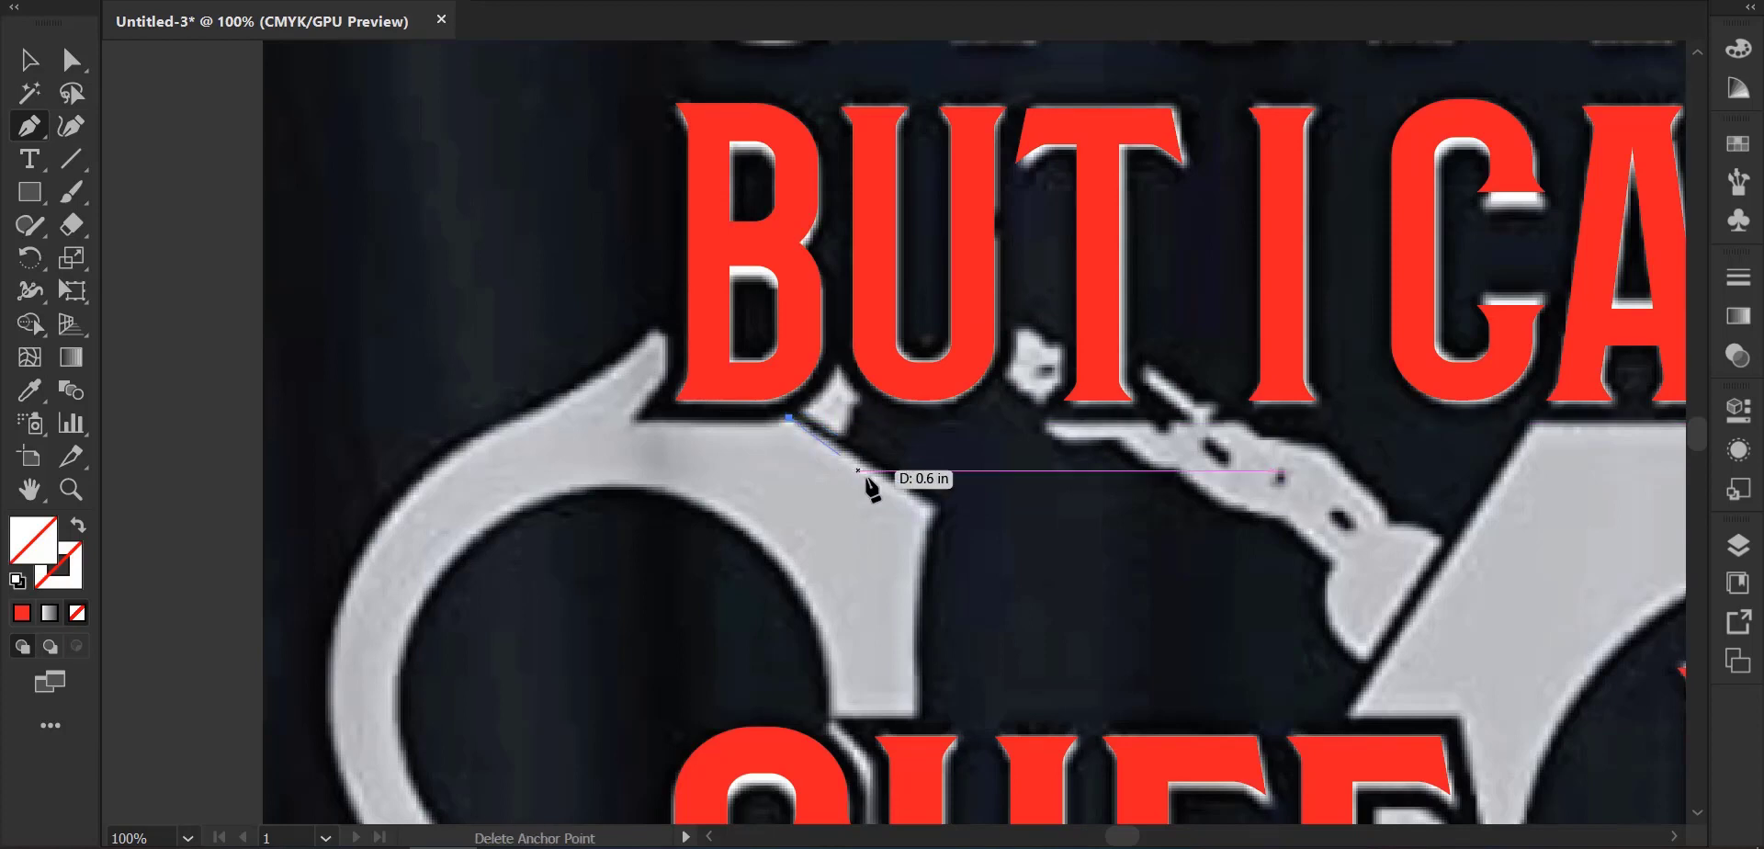
left_click(935, 505)
scroll(1110, 536, "down", 3)
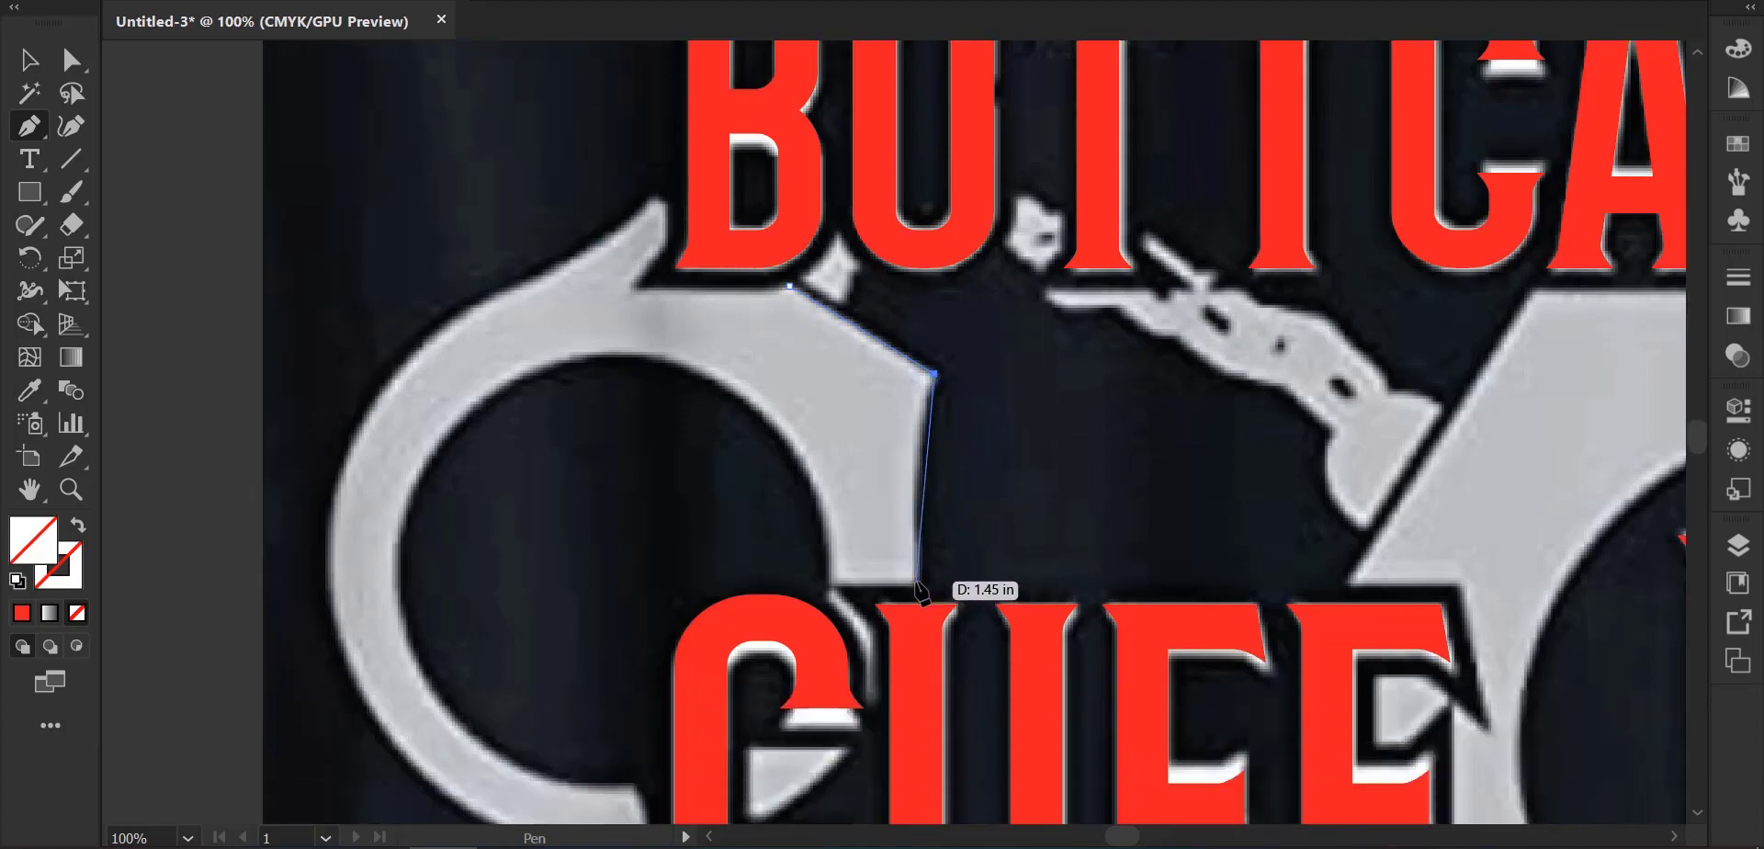
left_click_drag(918, 583, 923, 613)
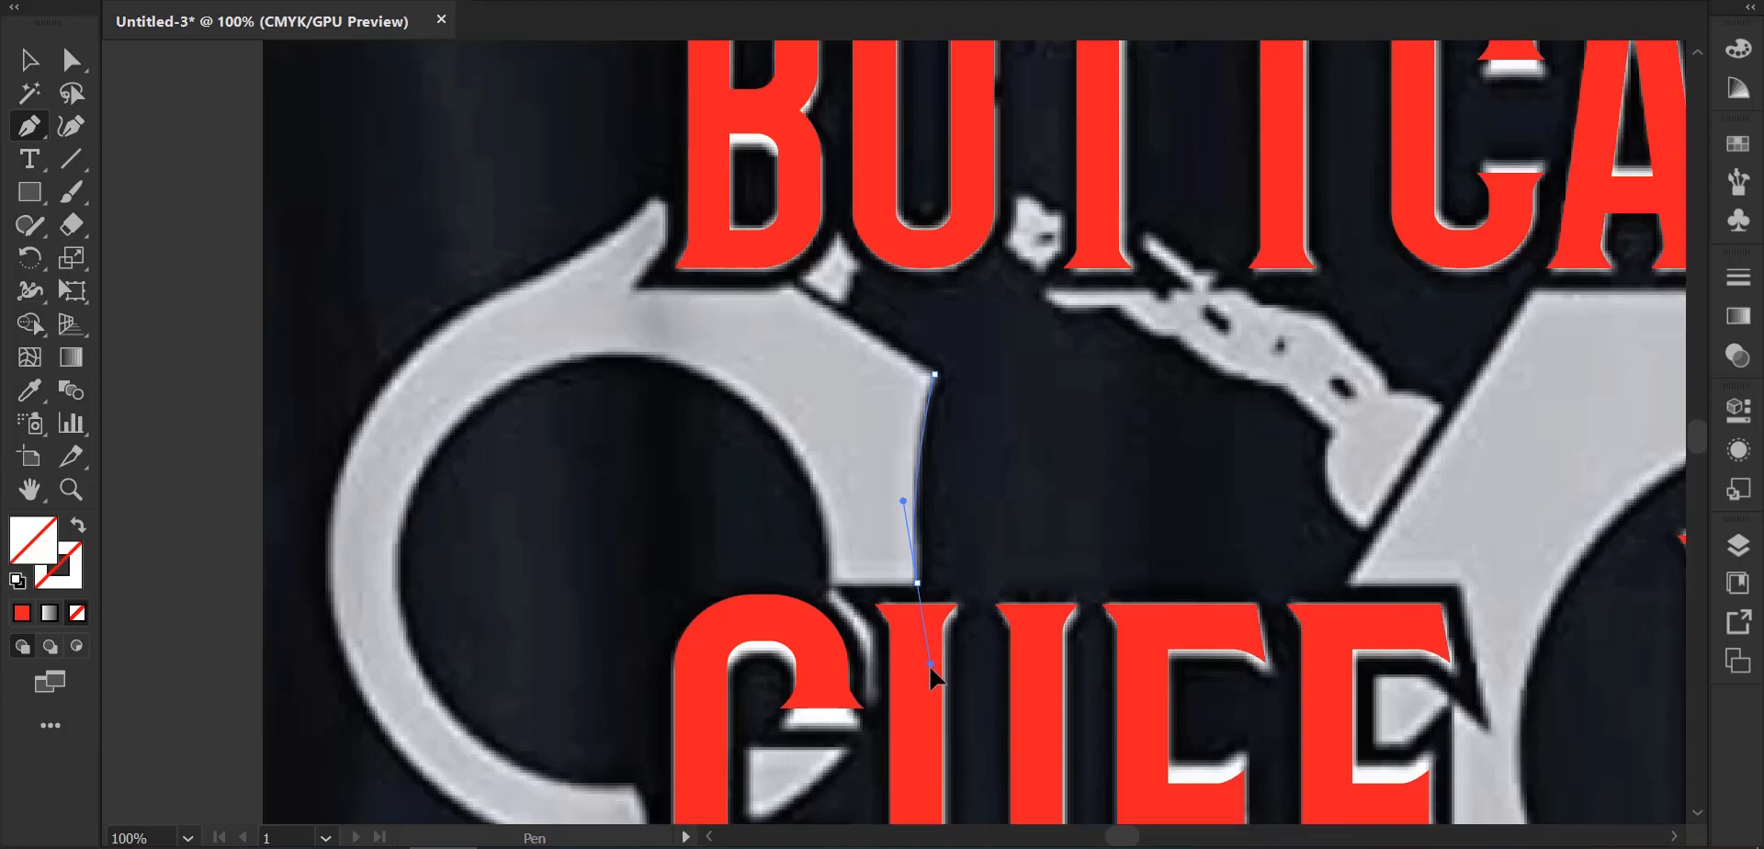
left_click_drag(937, 694, 918, 584)
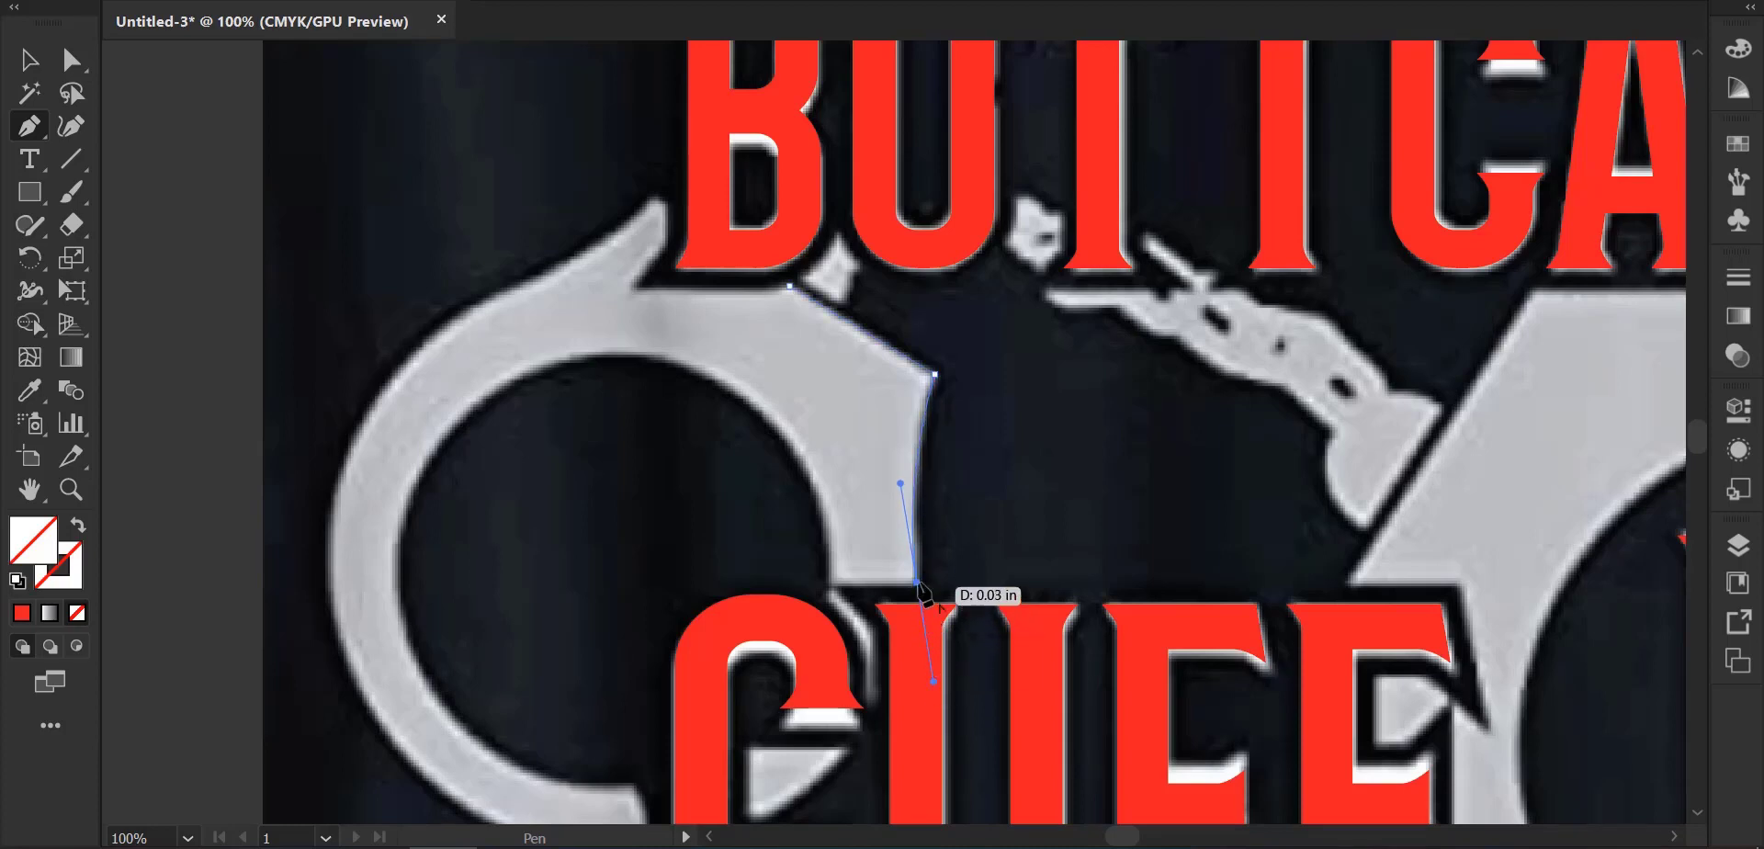
left_click(831, 585)
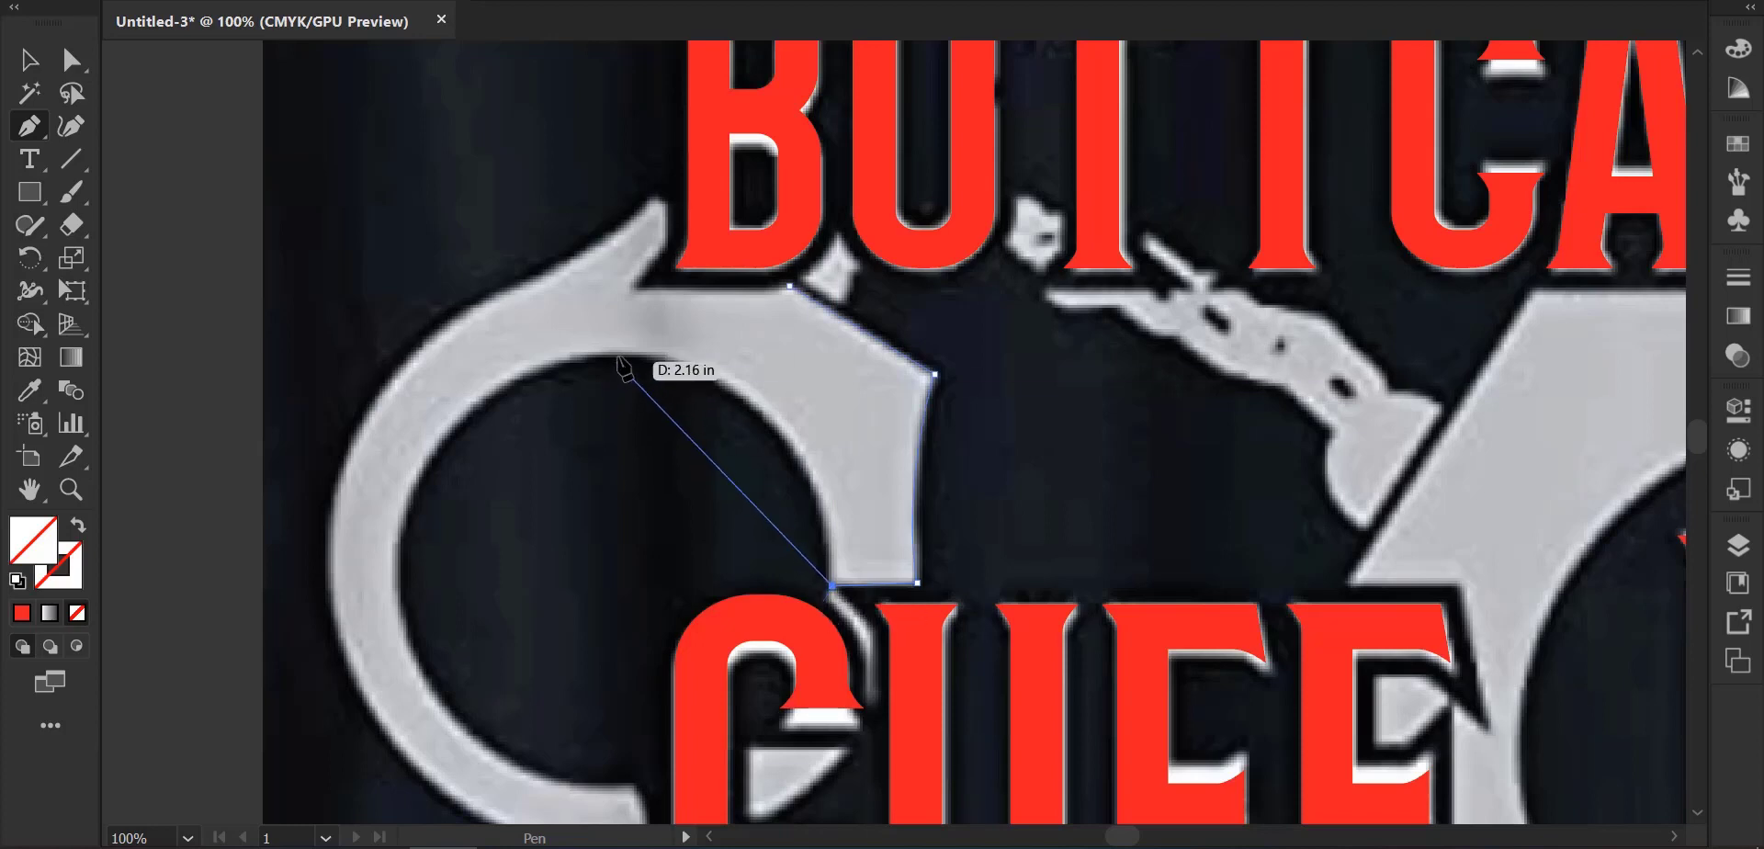
Continue the path around the cuff's inner circle with curved segments, ending at the inner corner of the lower open end.
left_click_drag(621, 357, 398, 341)
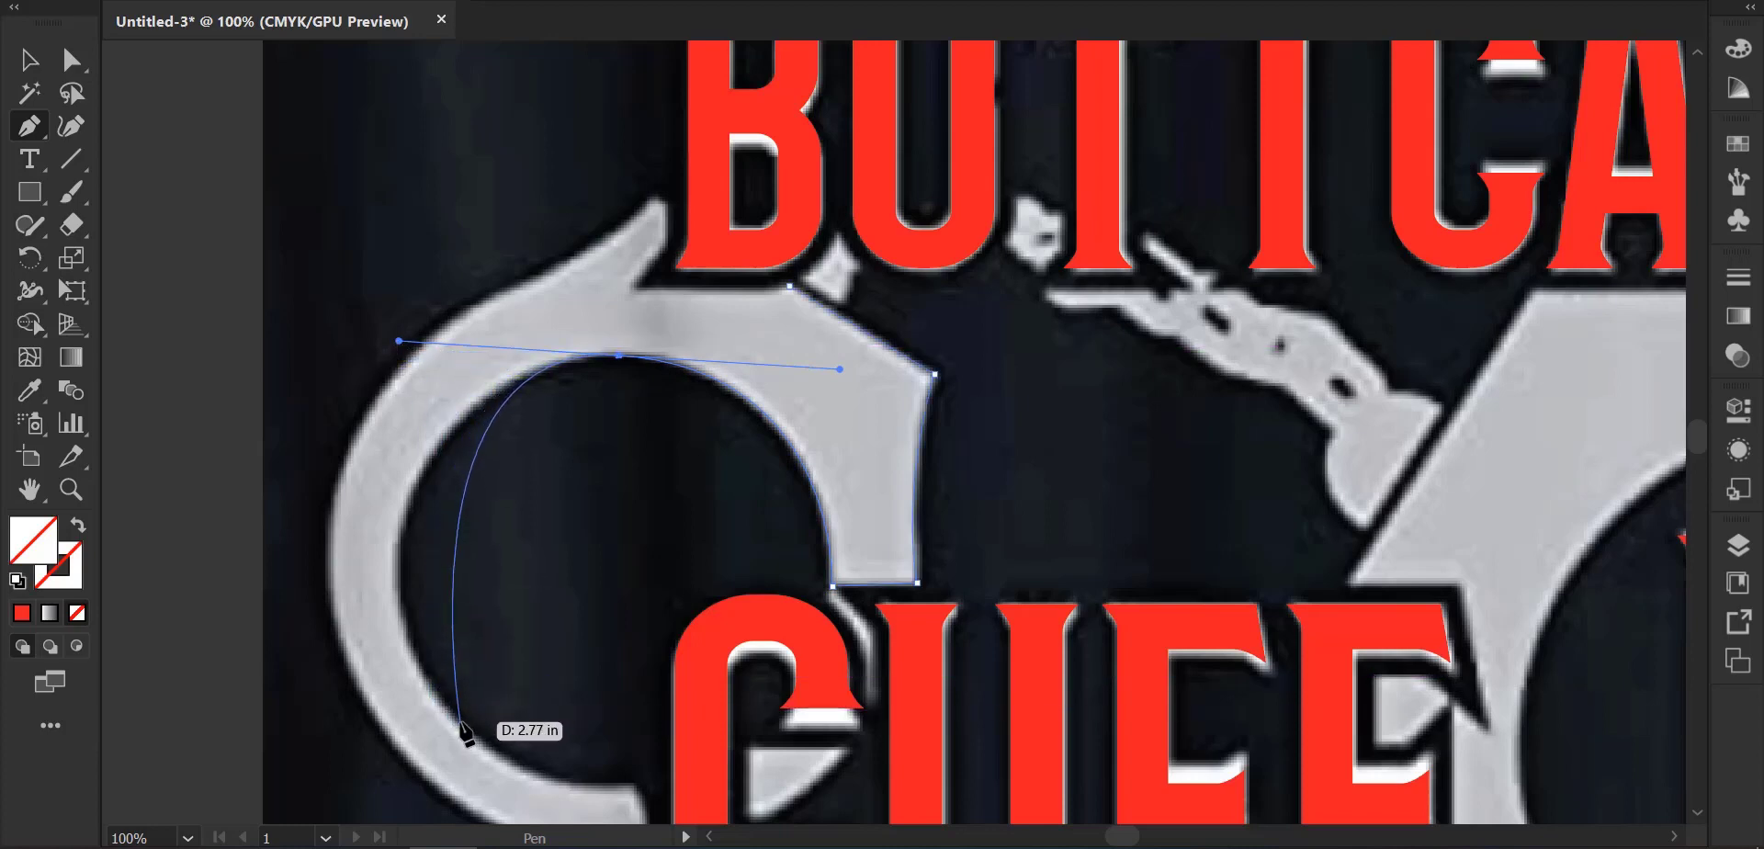
left_click_drag(469, 735, 601, 679)
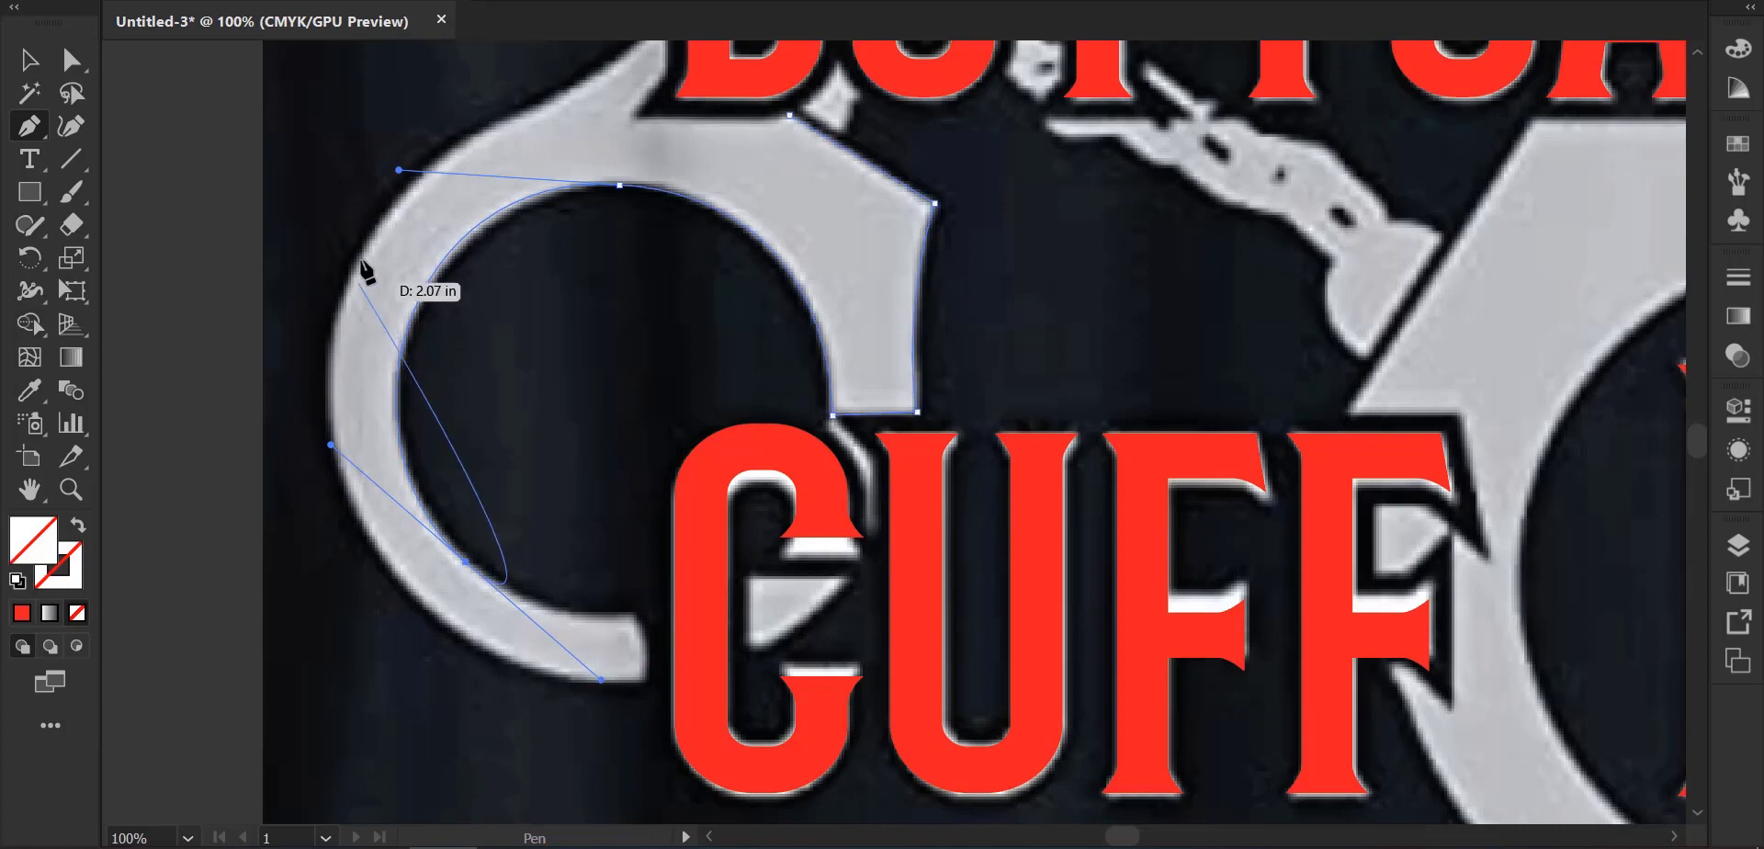
mouse_move(386, 177)
left_mouse_down()
mouse_move(412, 175)
mouse_move(397, 189)
left_mouse_up()
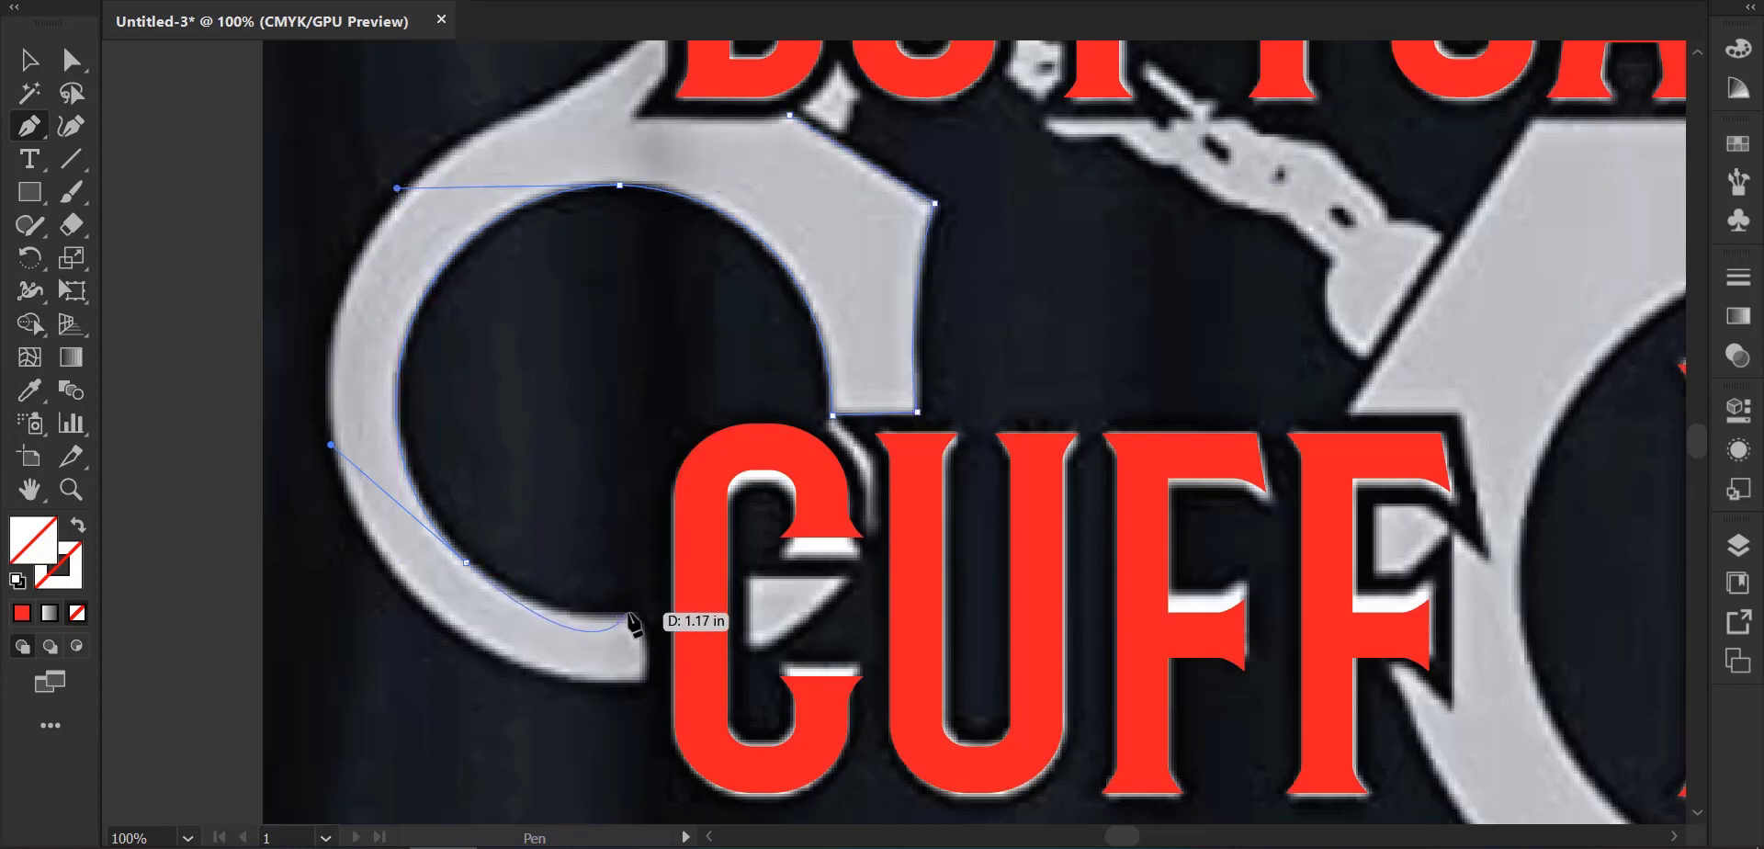
left_click(466, 560)
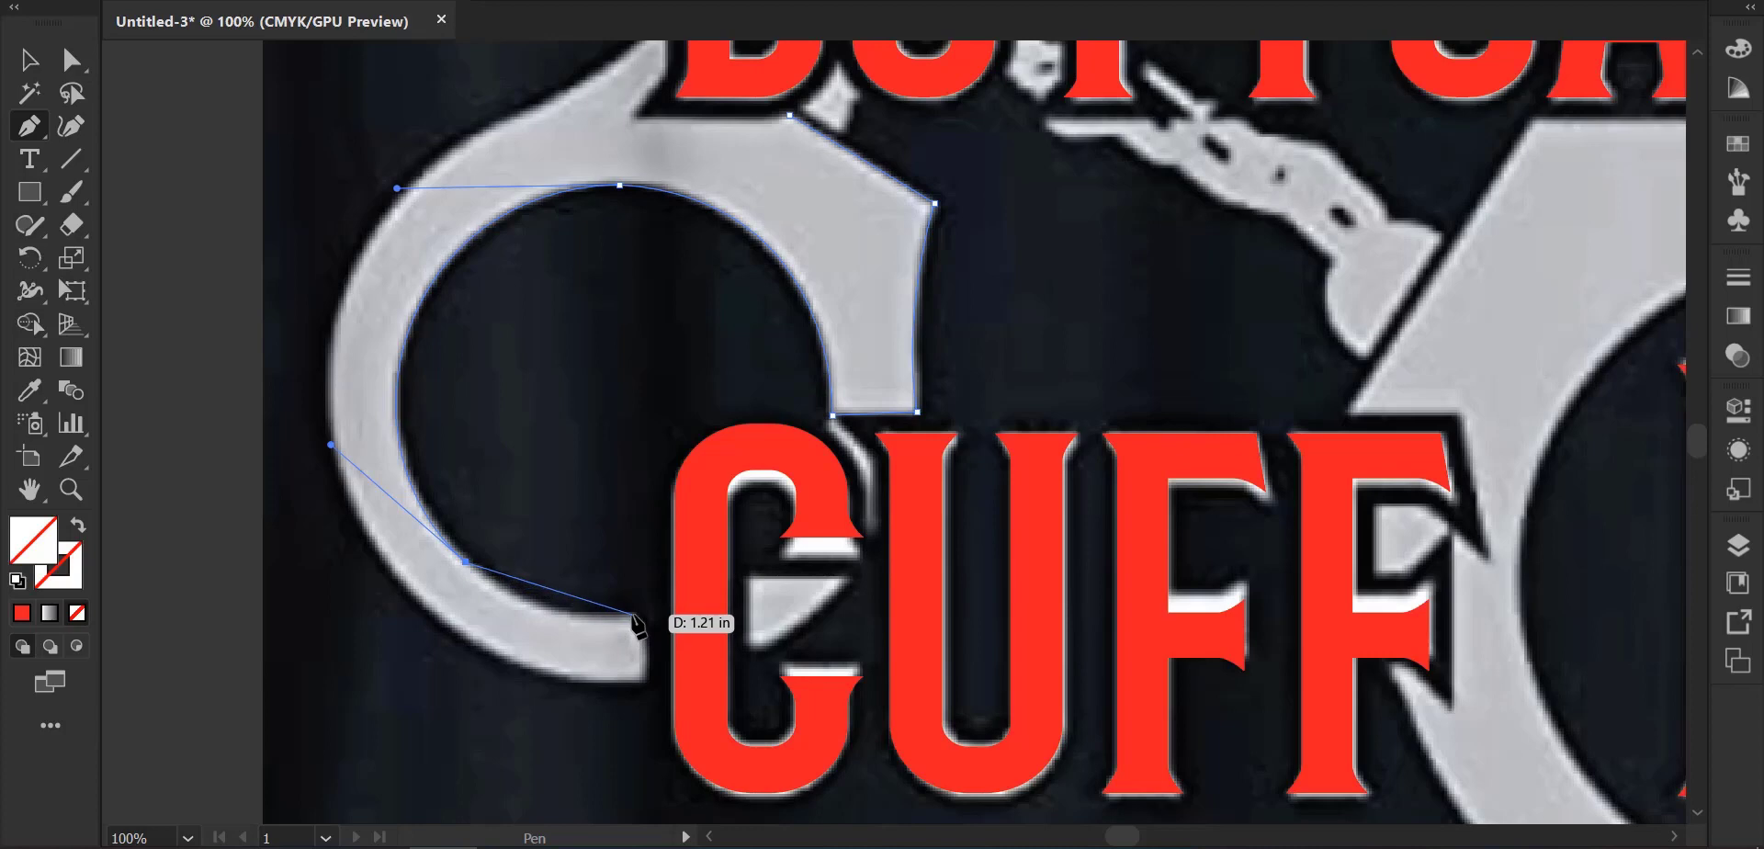
left_click_drag(634, 614, 724, 602)
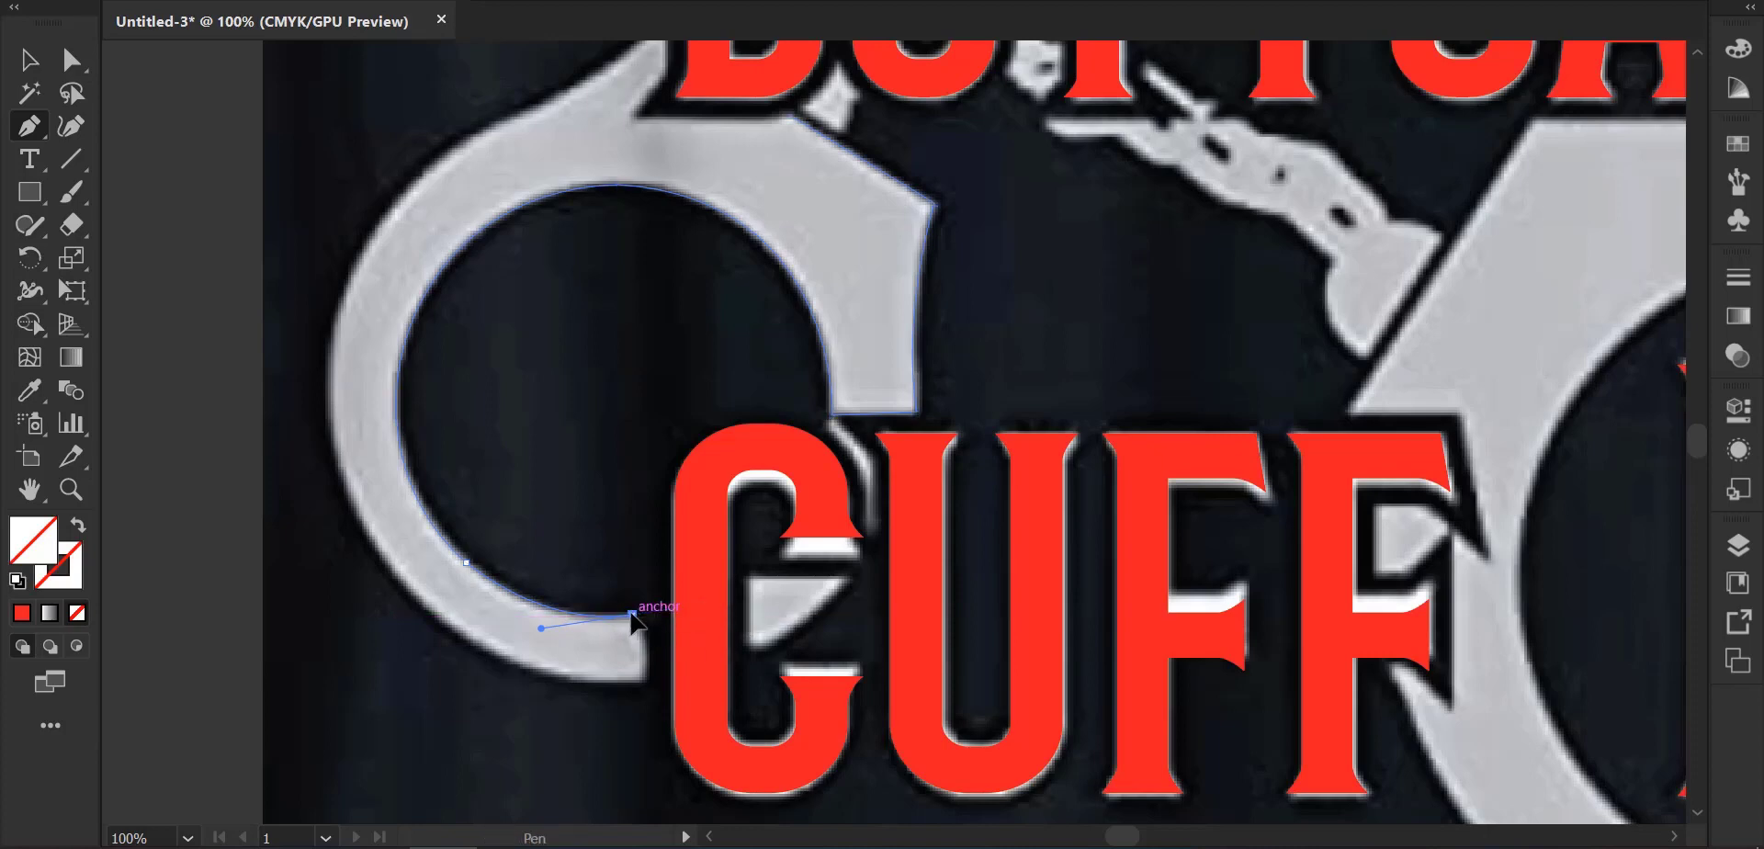
Trace the cuff's rounded lower end and its outer left curve up to the base of the pointed spike.
scroll(644, 614, "down", 2)
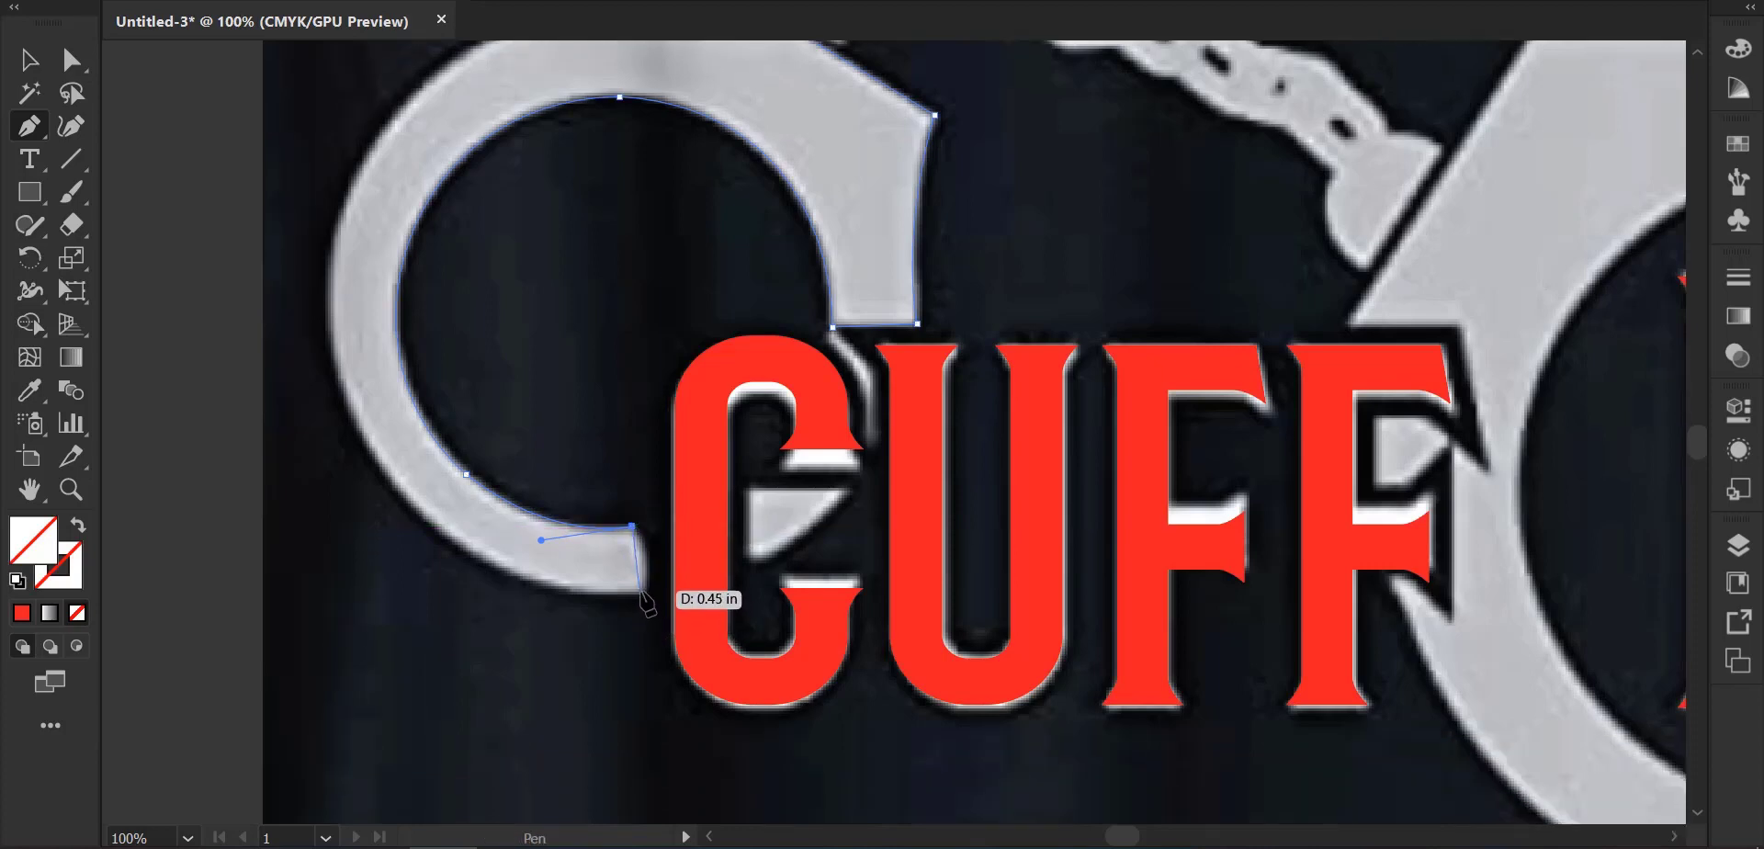
left_click_drag(642, 593, 633, 624)
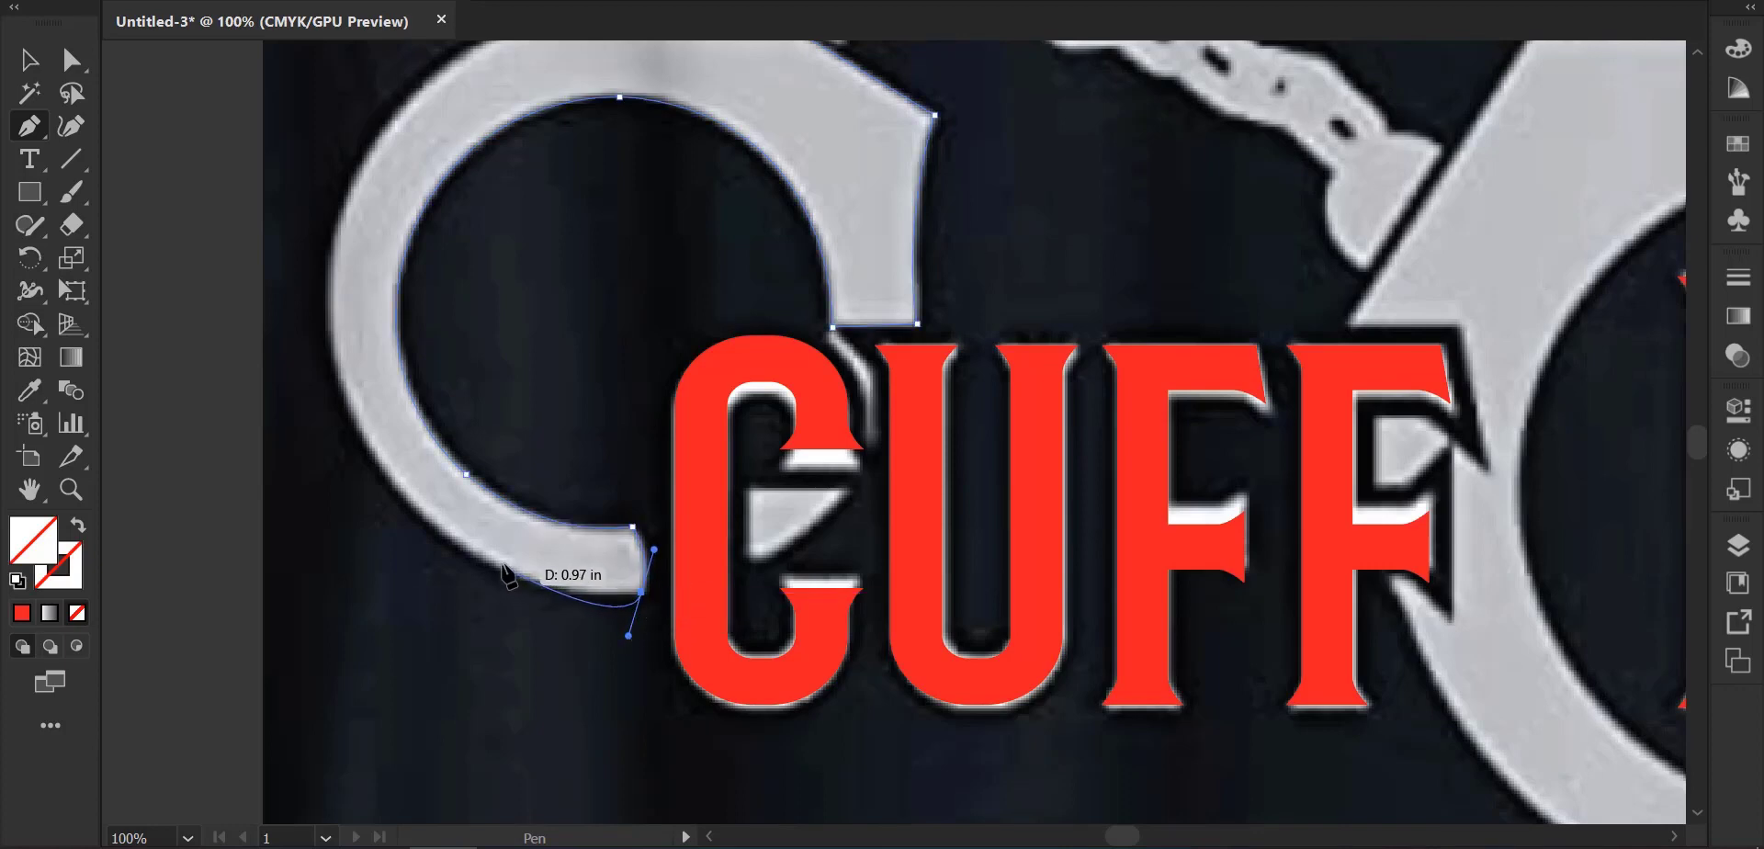
left_click(640, 592)
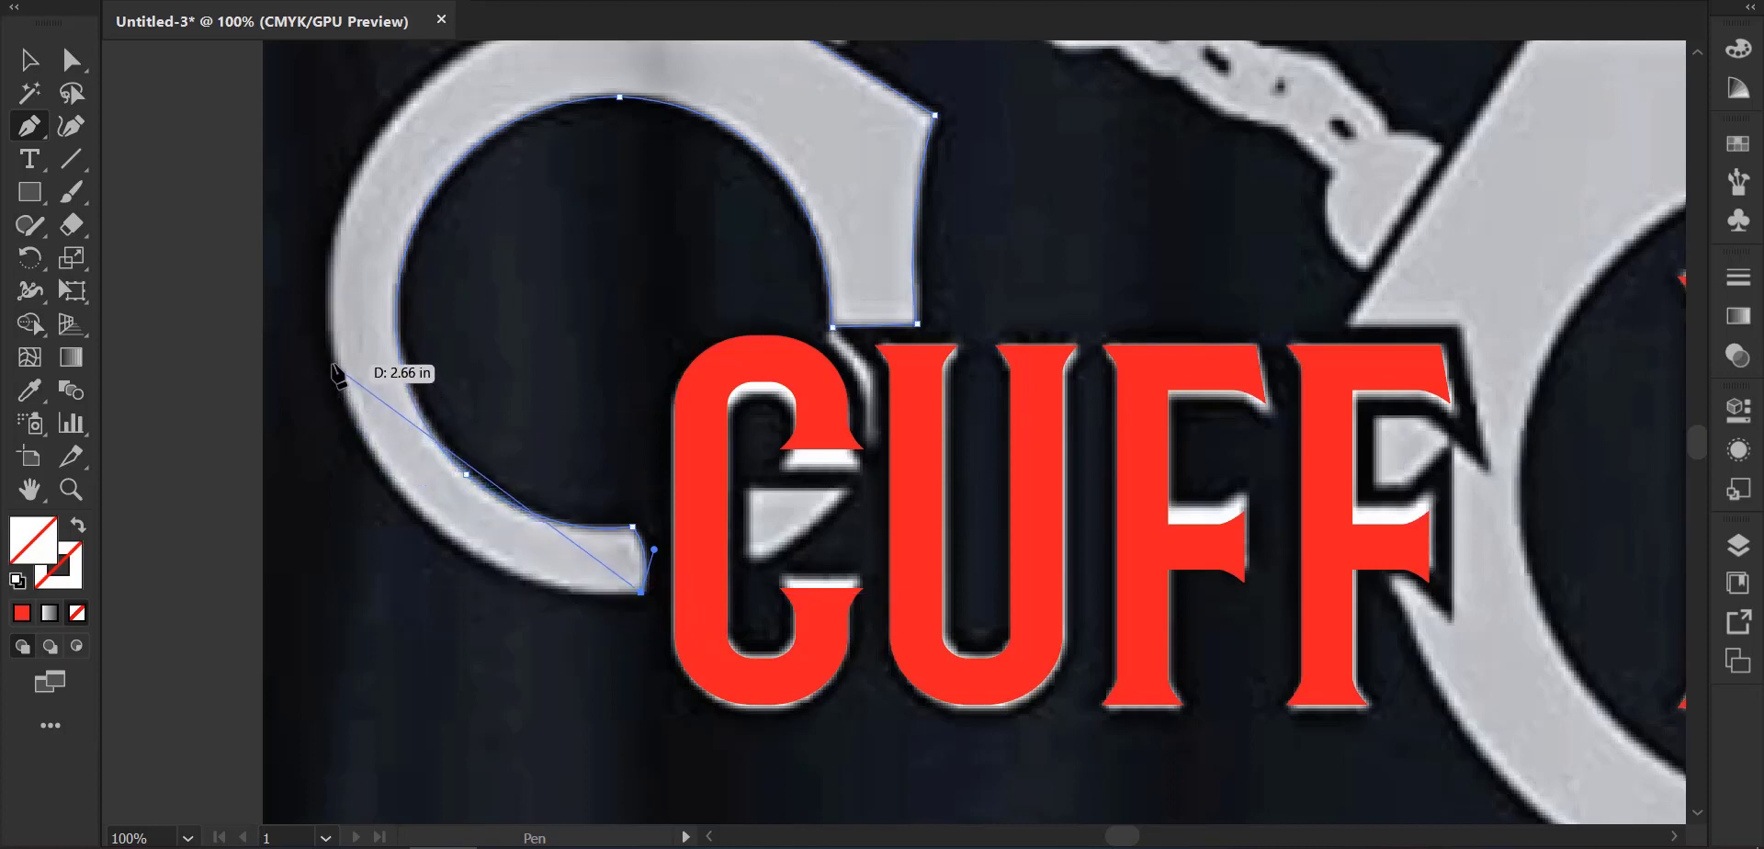
left_click_drag(336, 364, 267, 108)
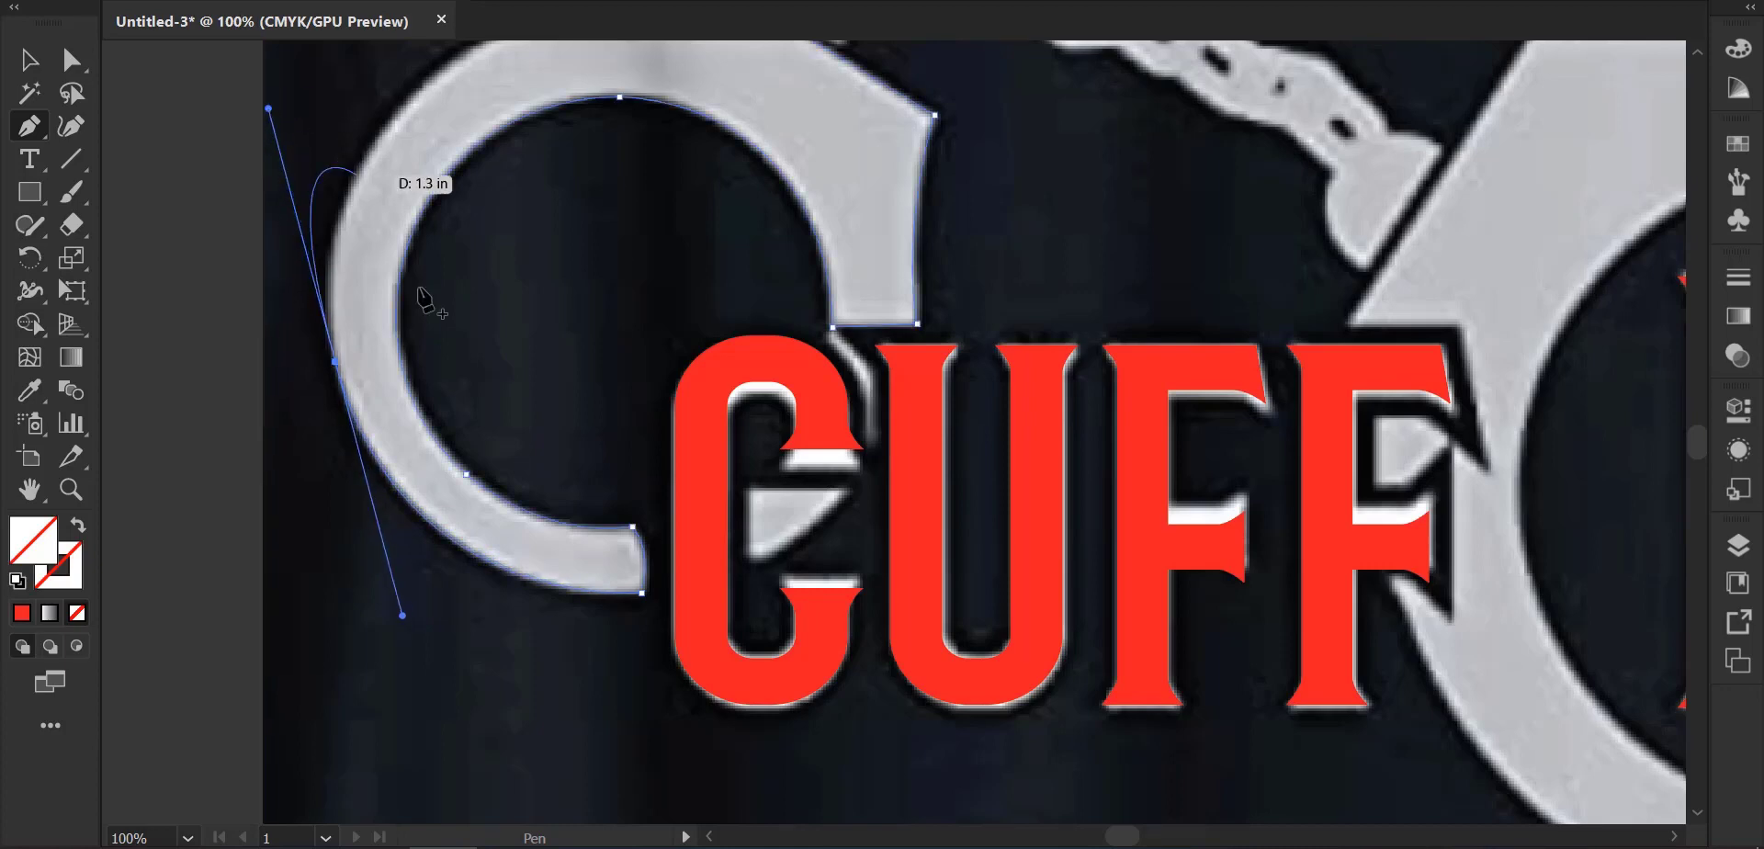
scroll(551, 303, "up", 5)
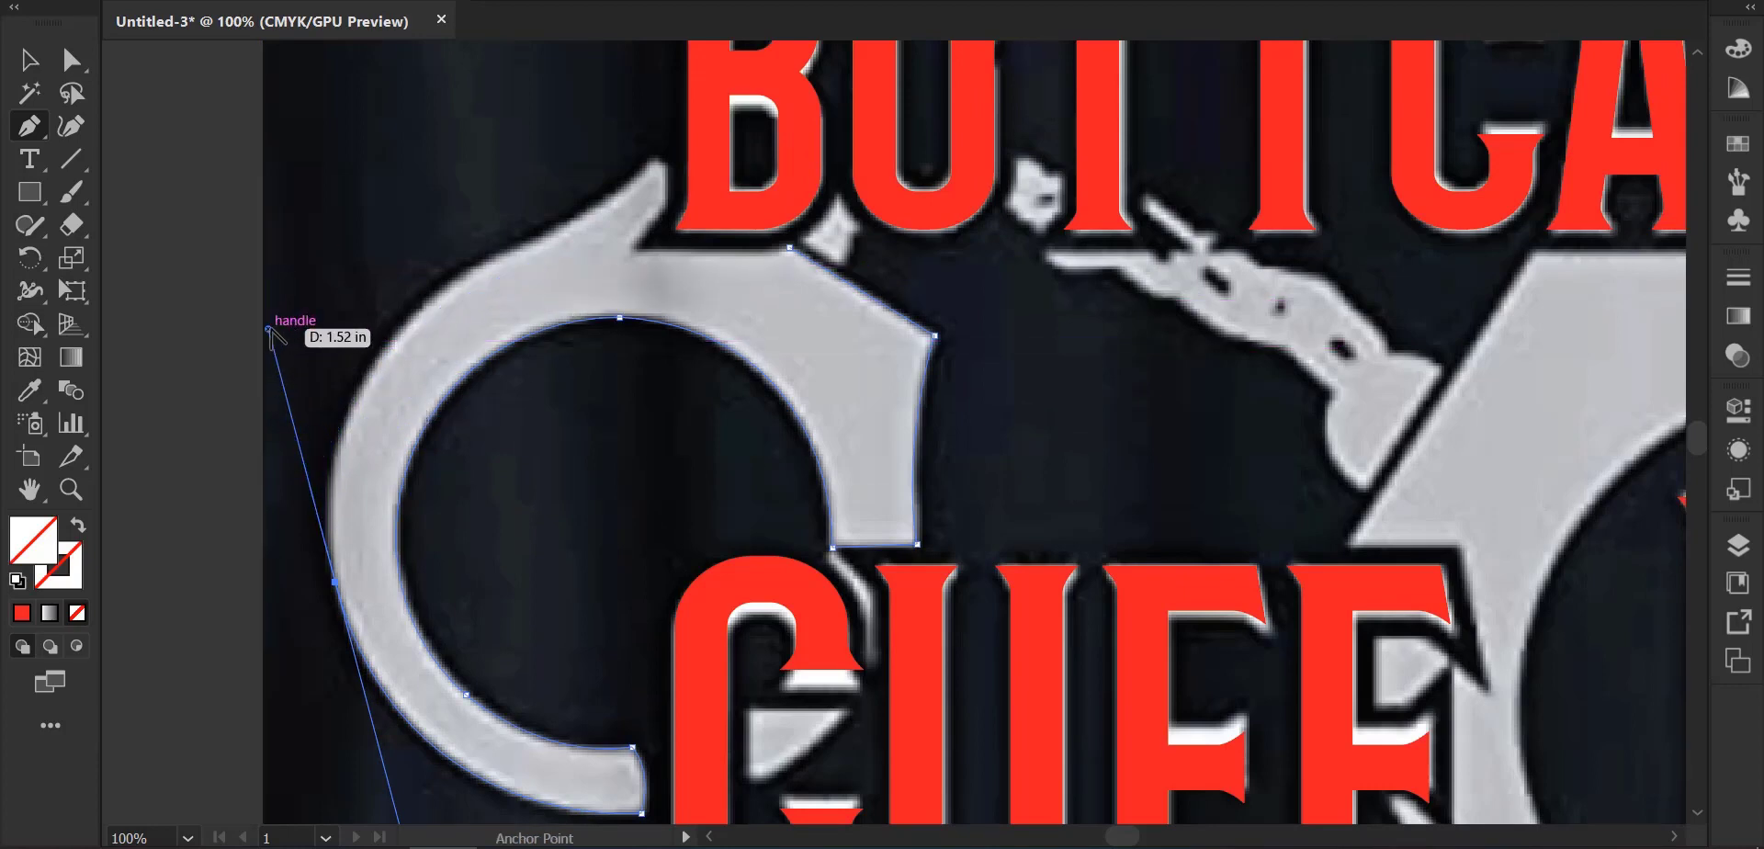
left_click_drag(267, 328, 301, 417)
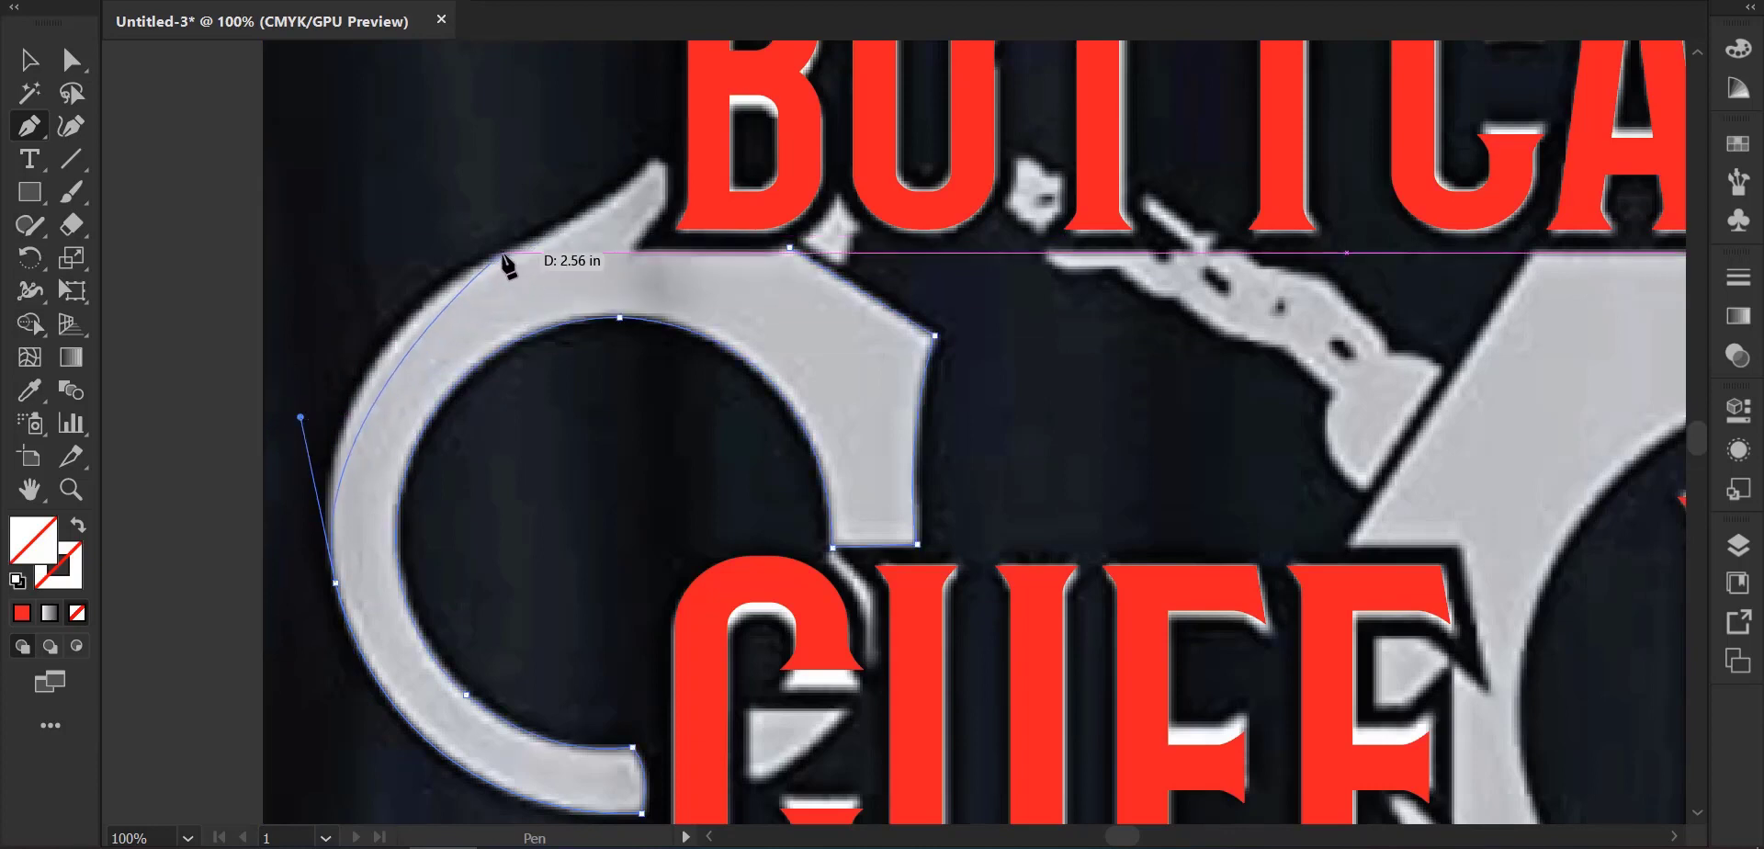
left_click_drag(503, 255, 596, 229)
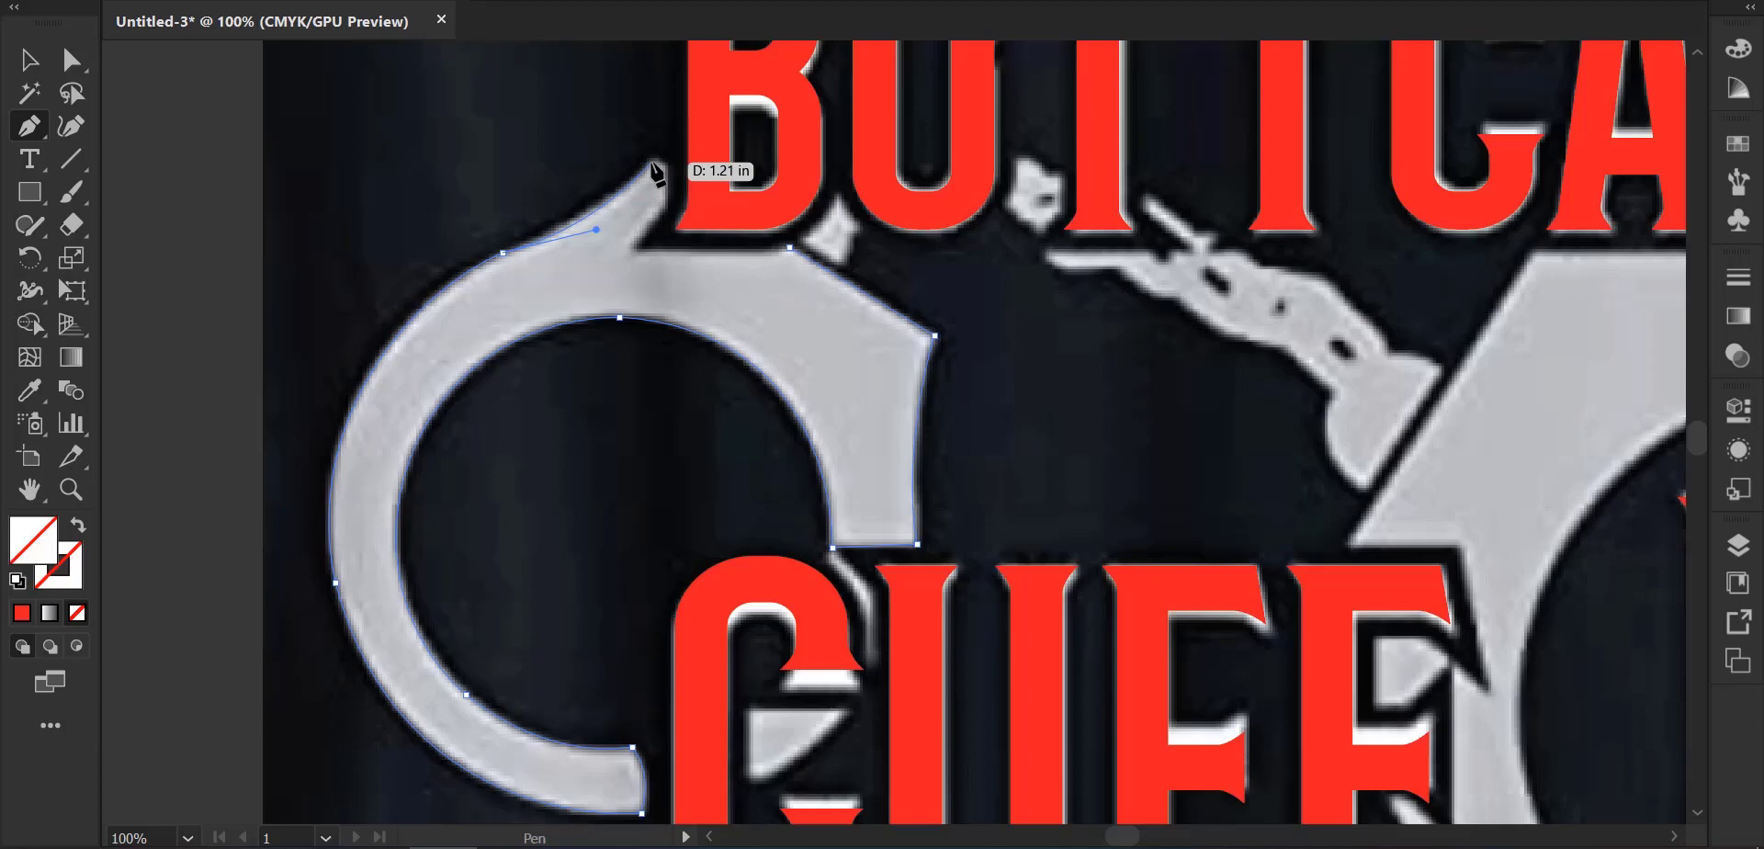
Trace the pointed spike beside the B and close the left cuff path along its straight upper edge.
left_click(651, 162)
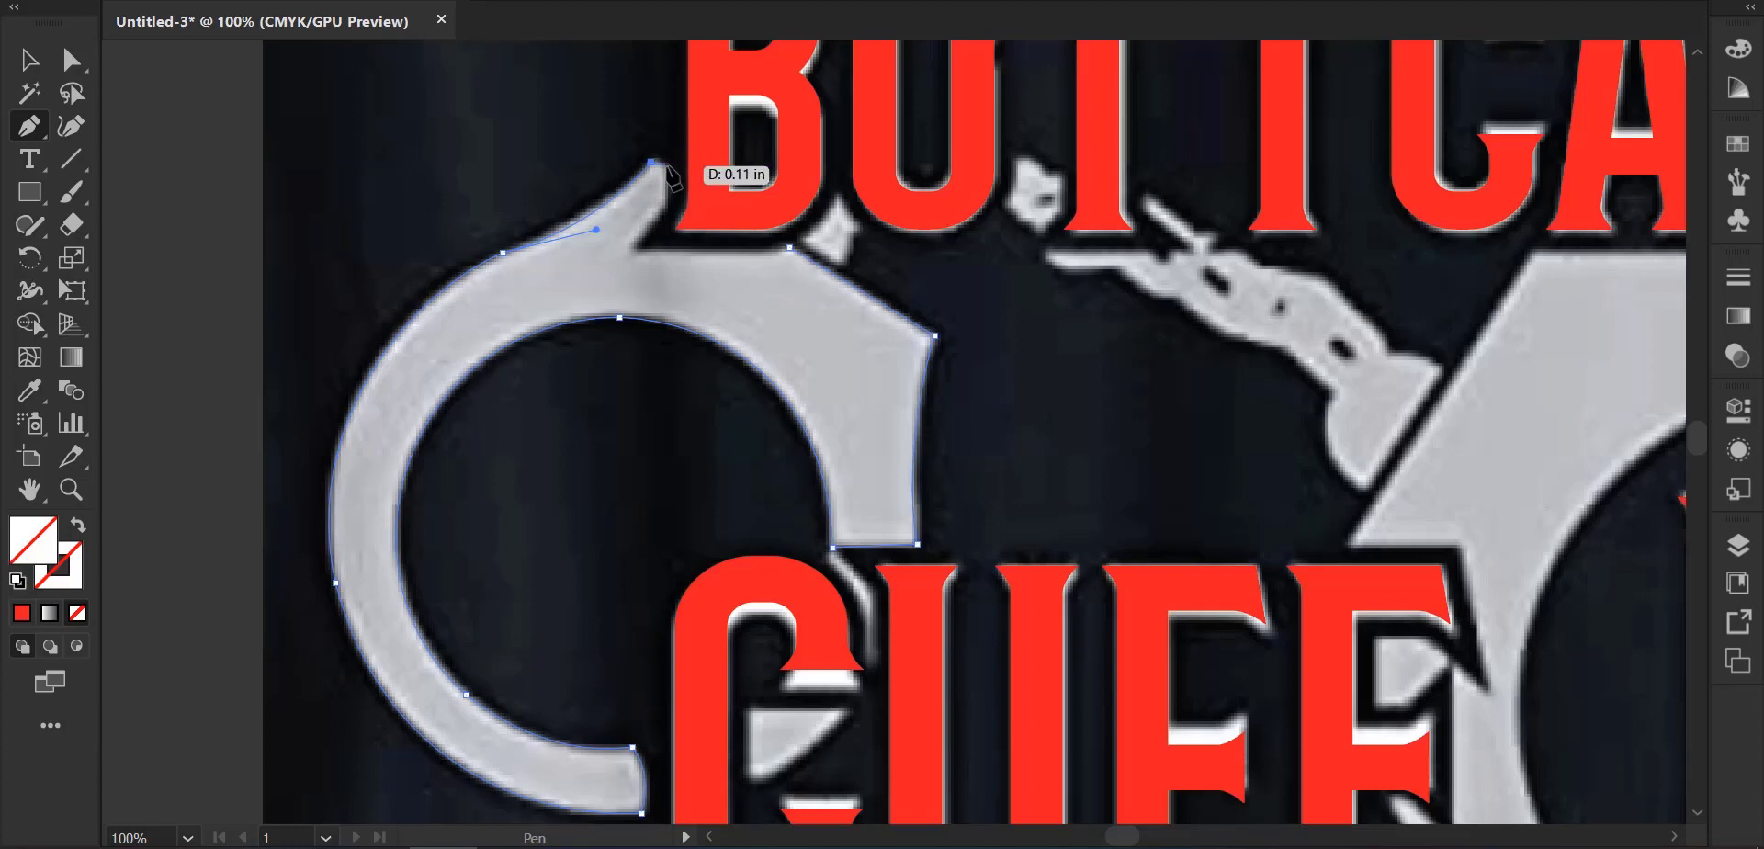
left_click(666, 166)
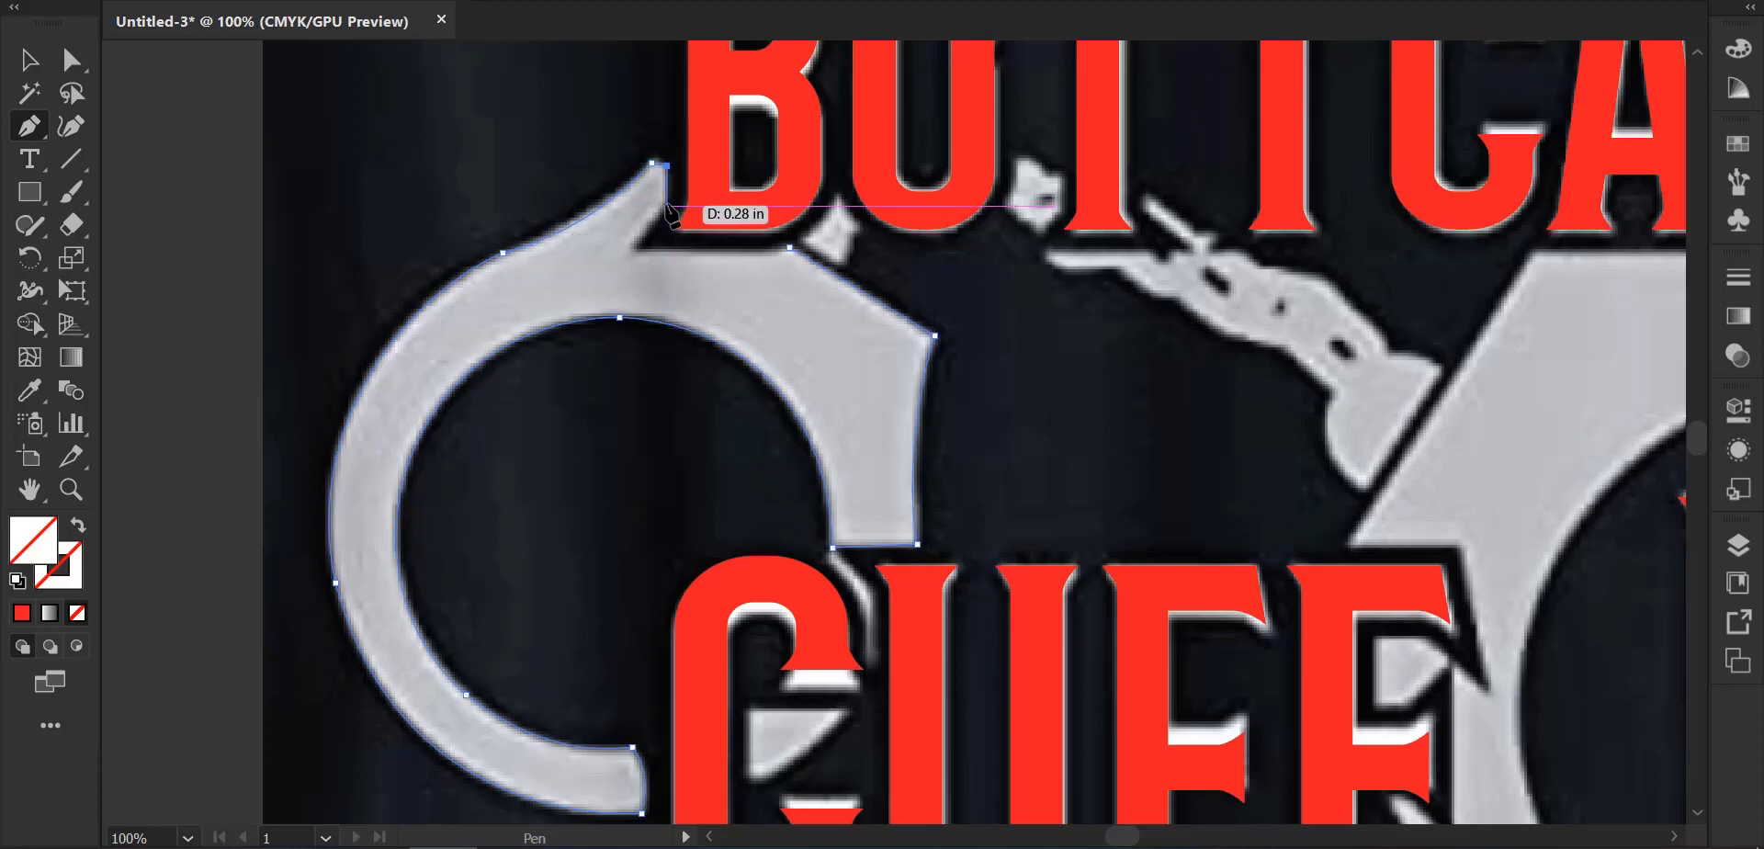
left_click(666, 205)
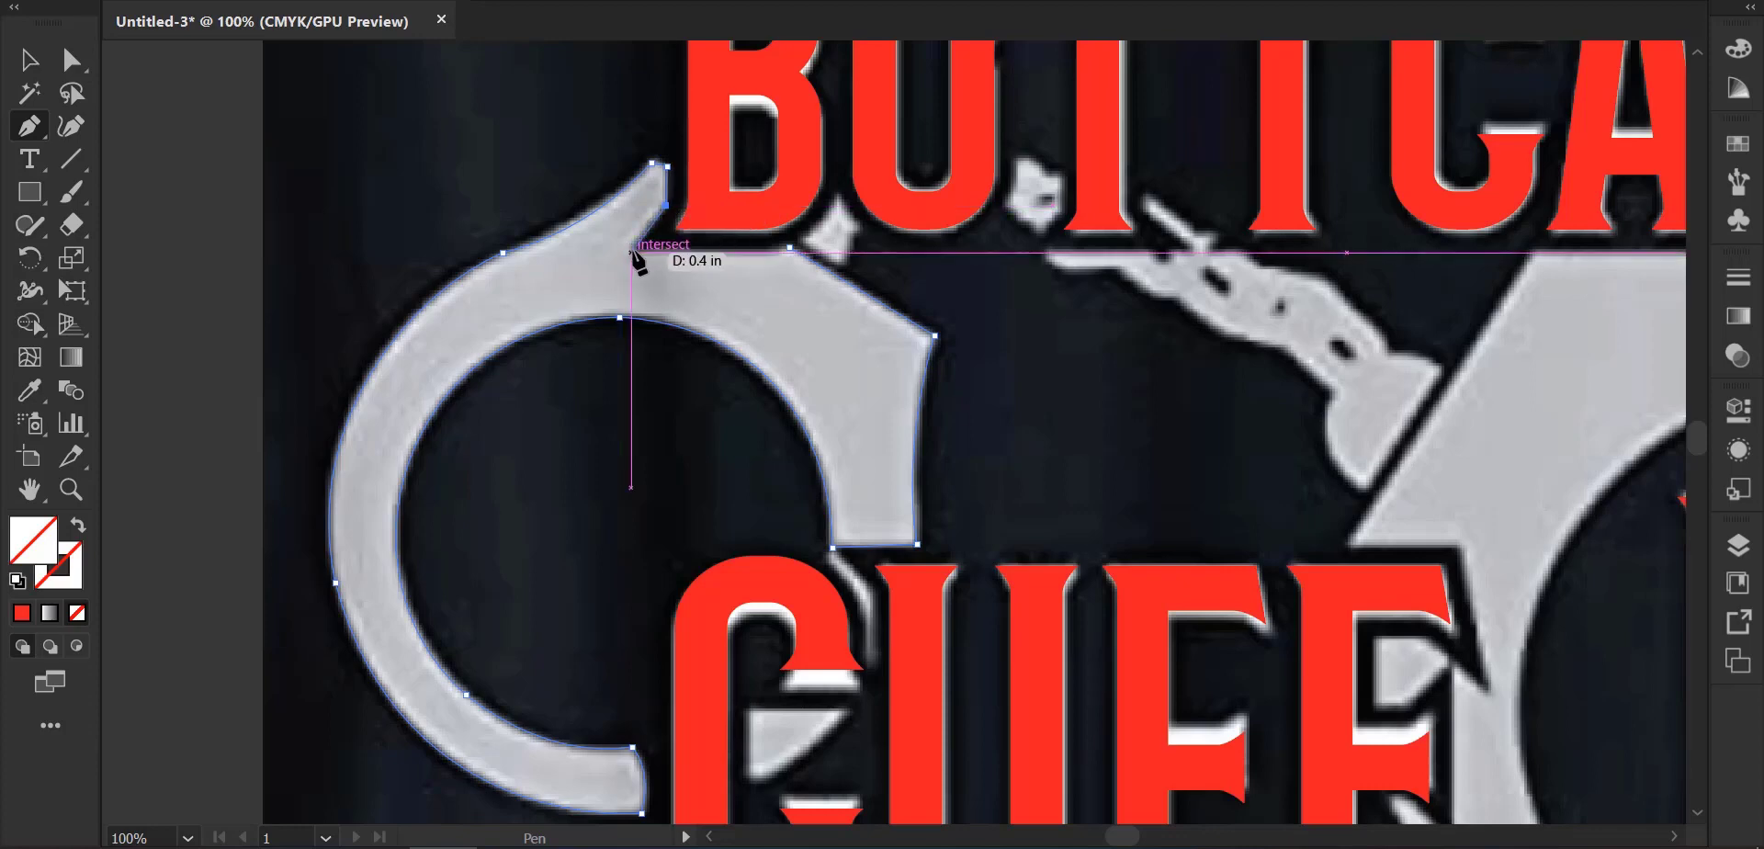
left_click(630, 251)
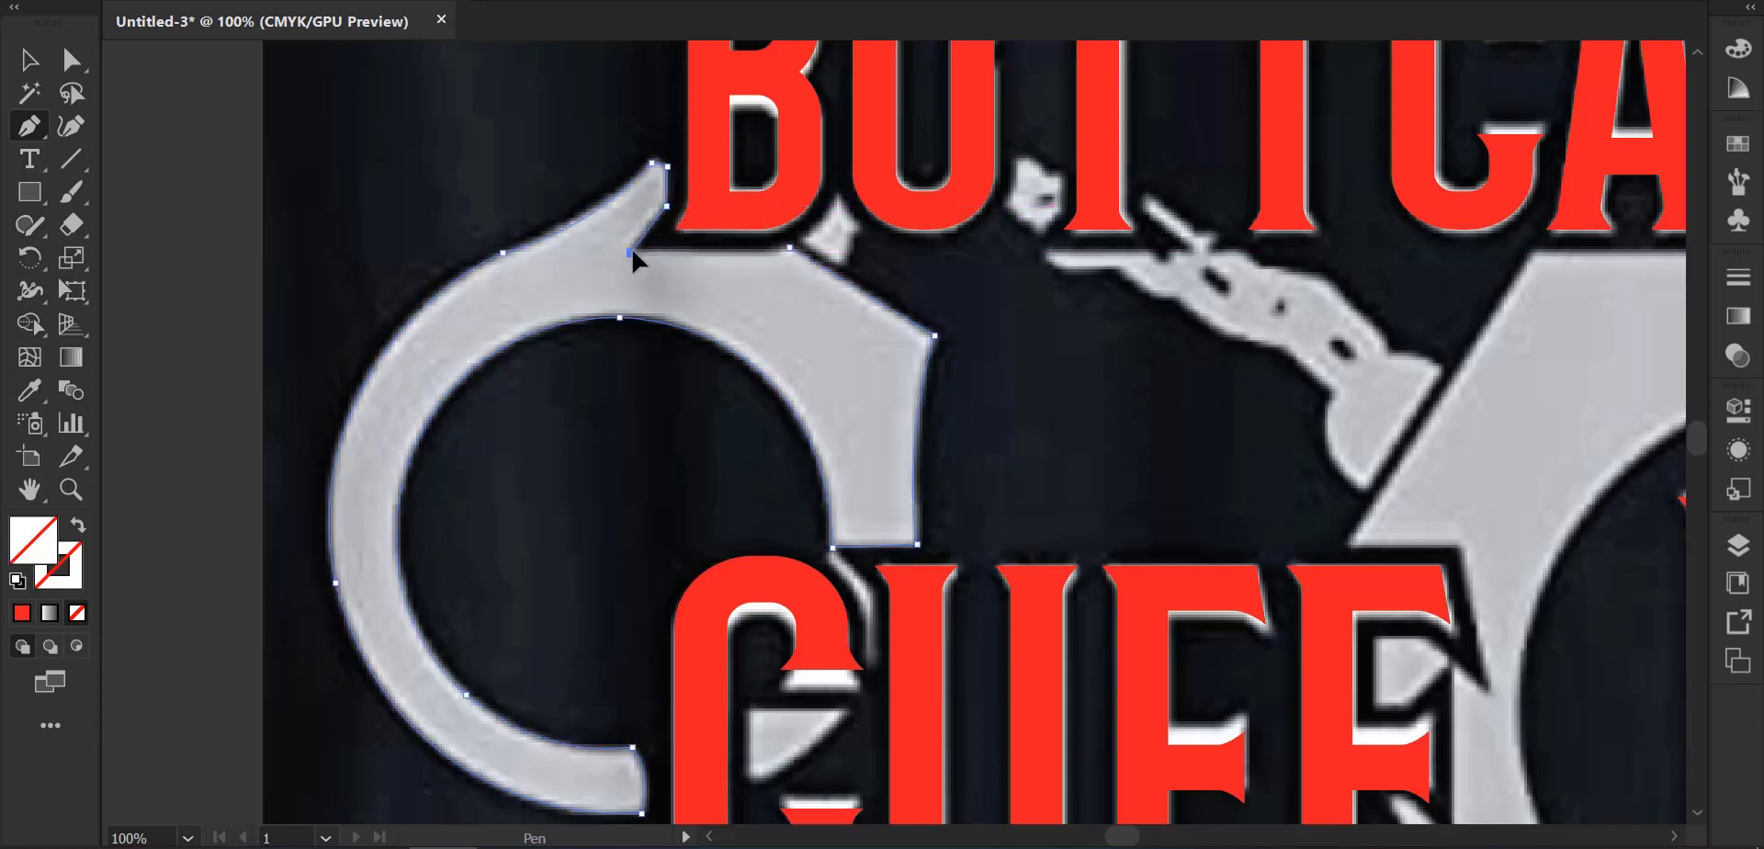
left_click(789, 246)
Round the corners at the tip and inner side of the left cuff's spike with the Direct Selection tool.
left_click(71, 61)
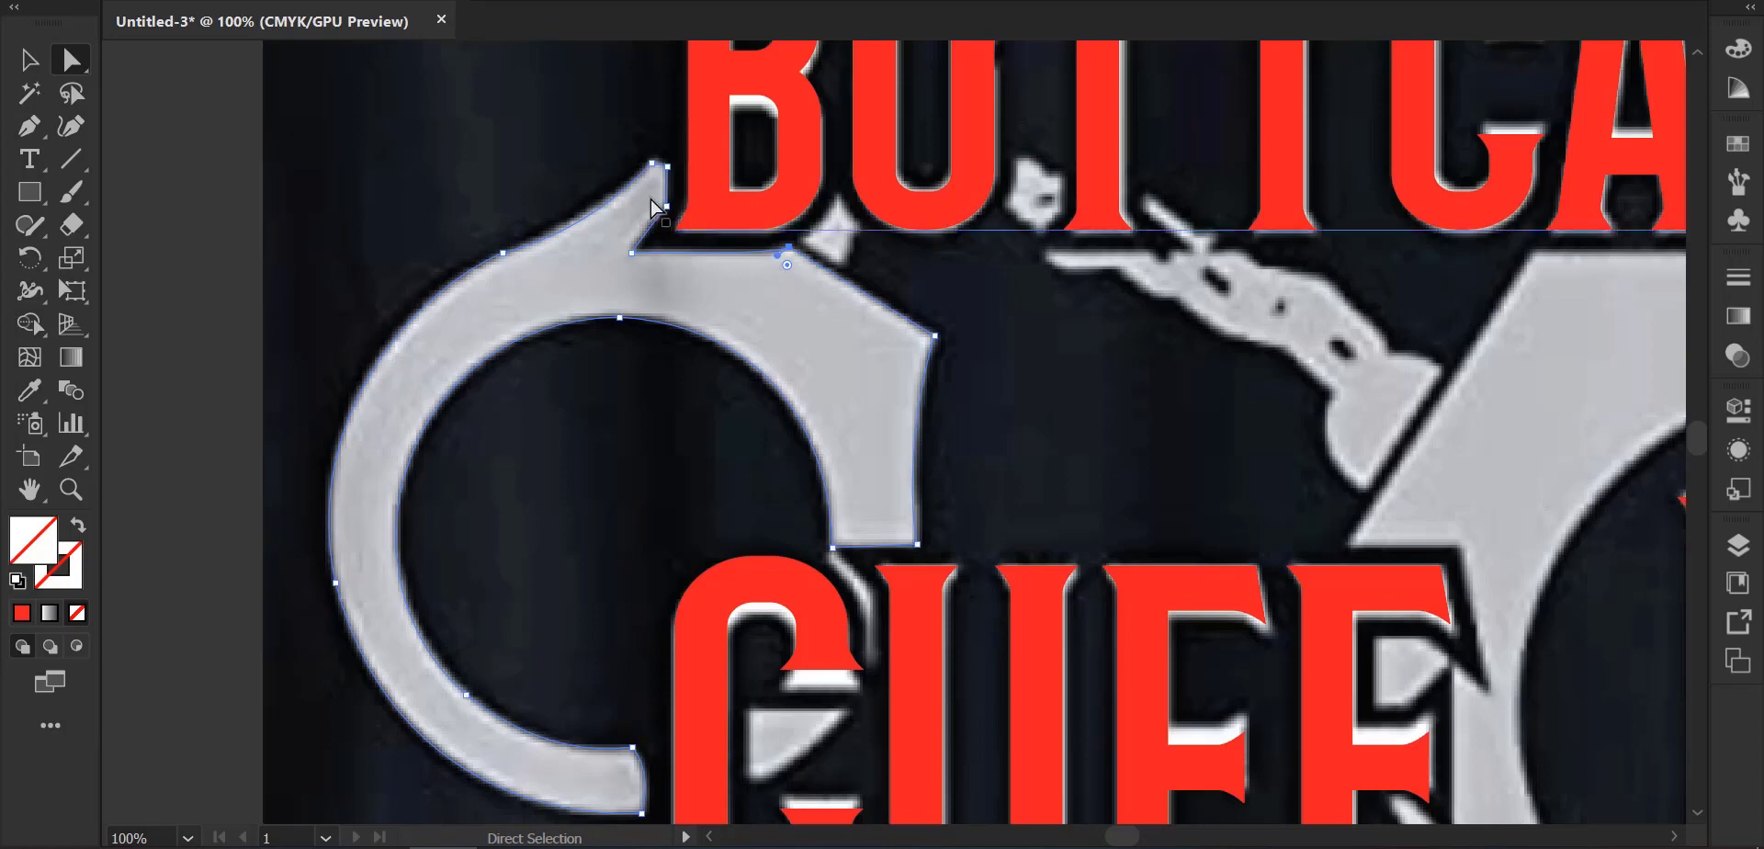
left_click(667, 177)
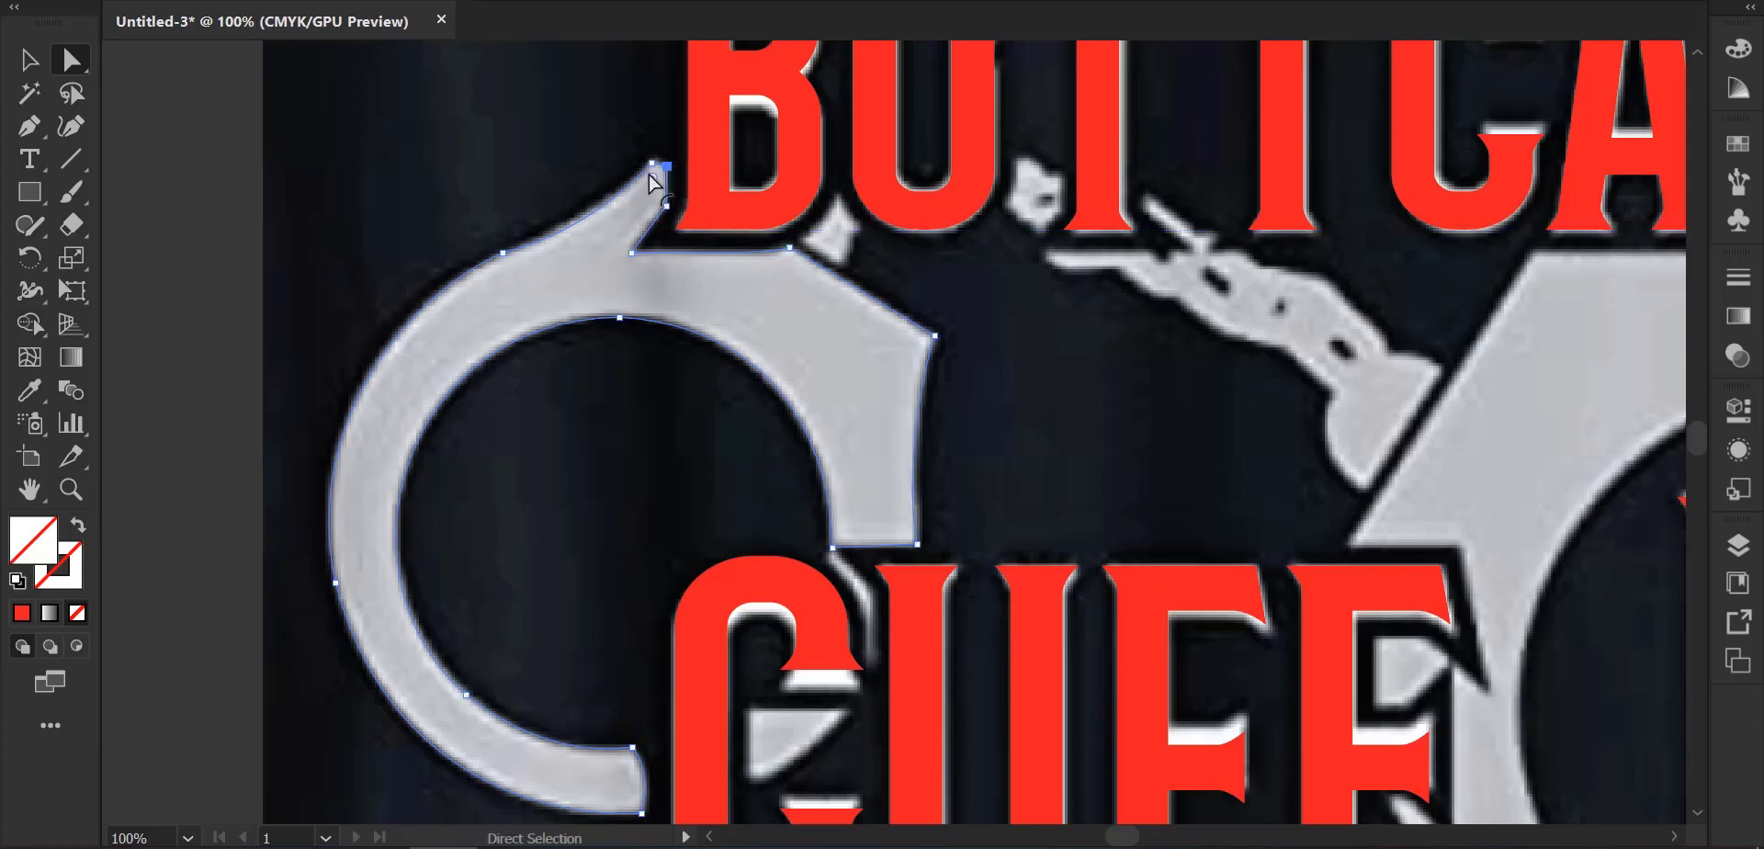
left_click_drag(653, 163, 654, 185)
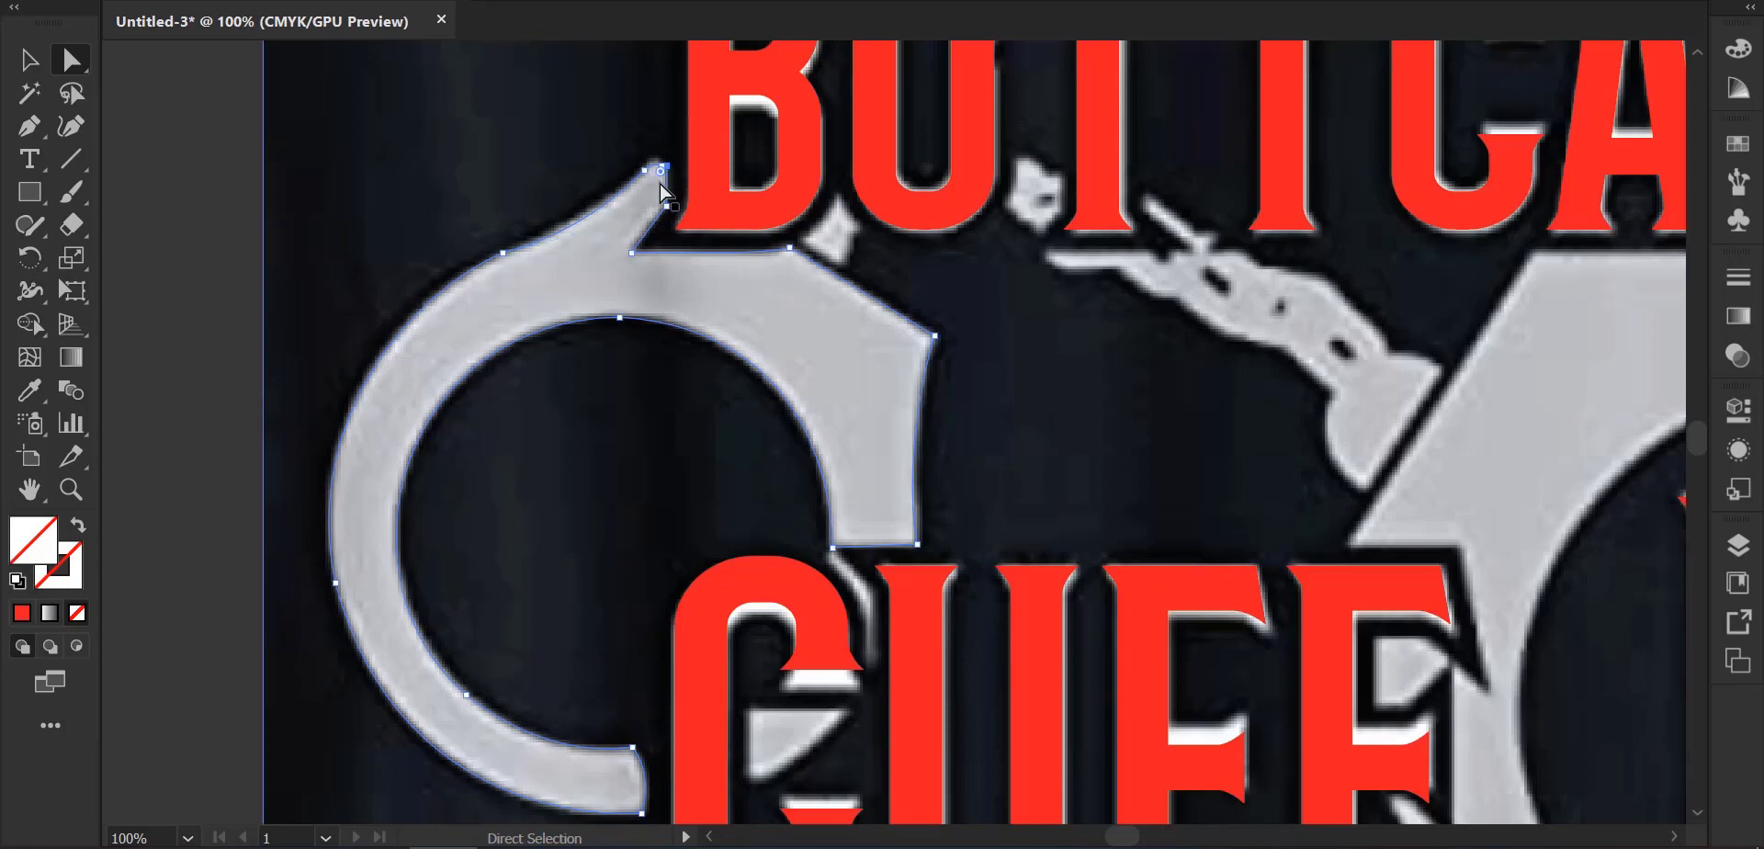
left_click(661, 207)
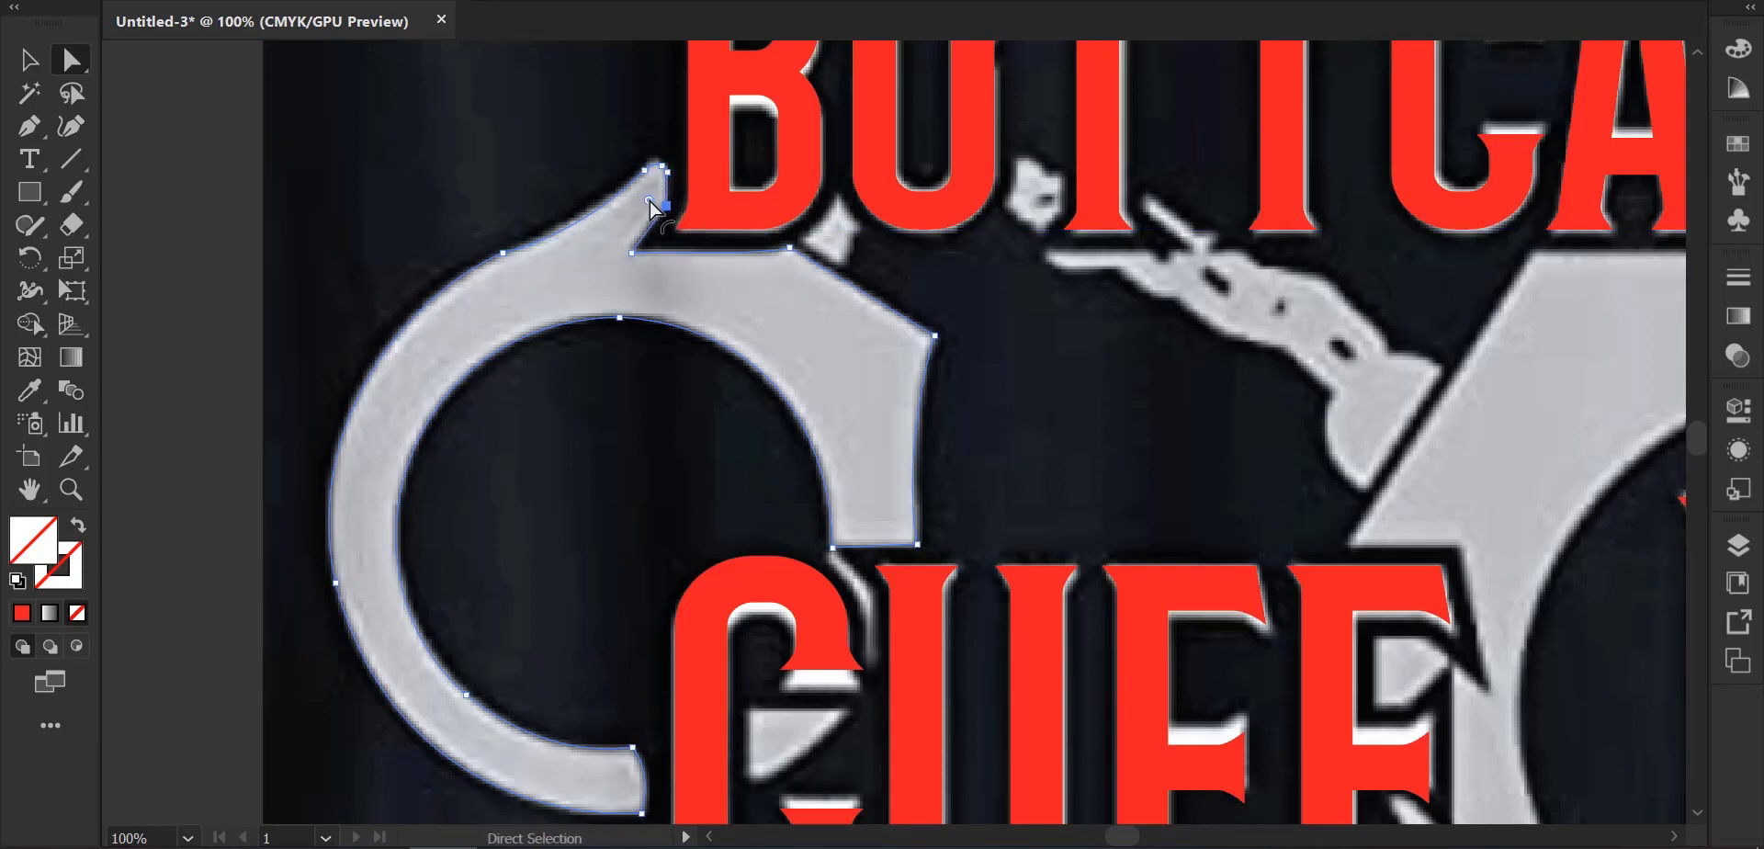
left_click_drag(649, 201, 642, 202)
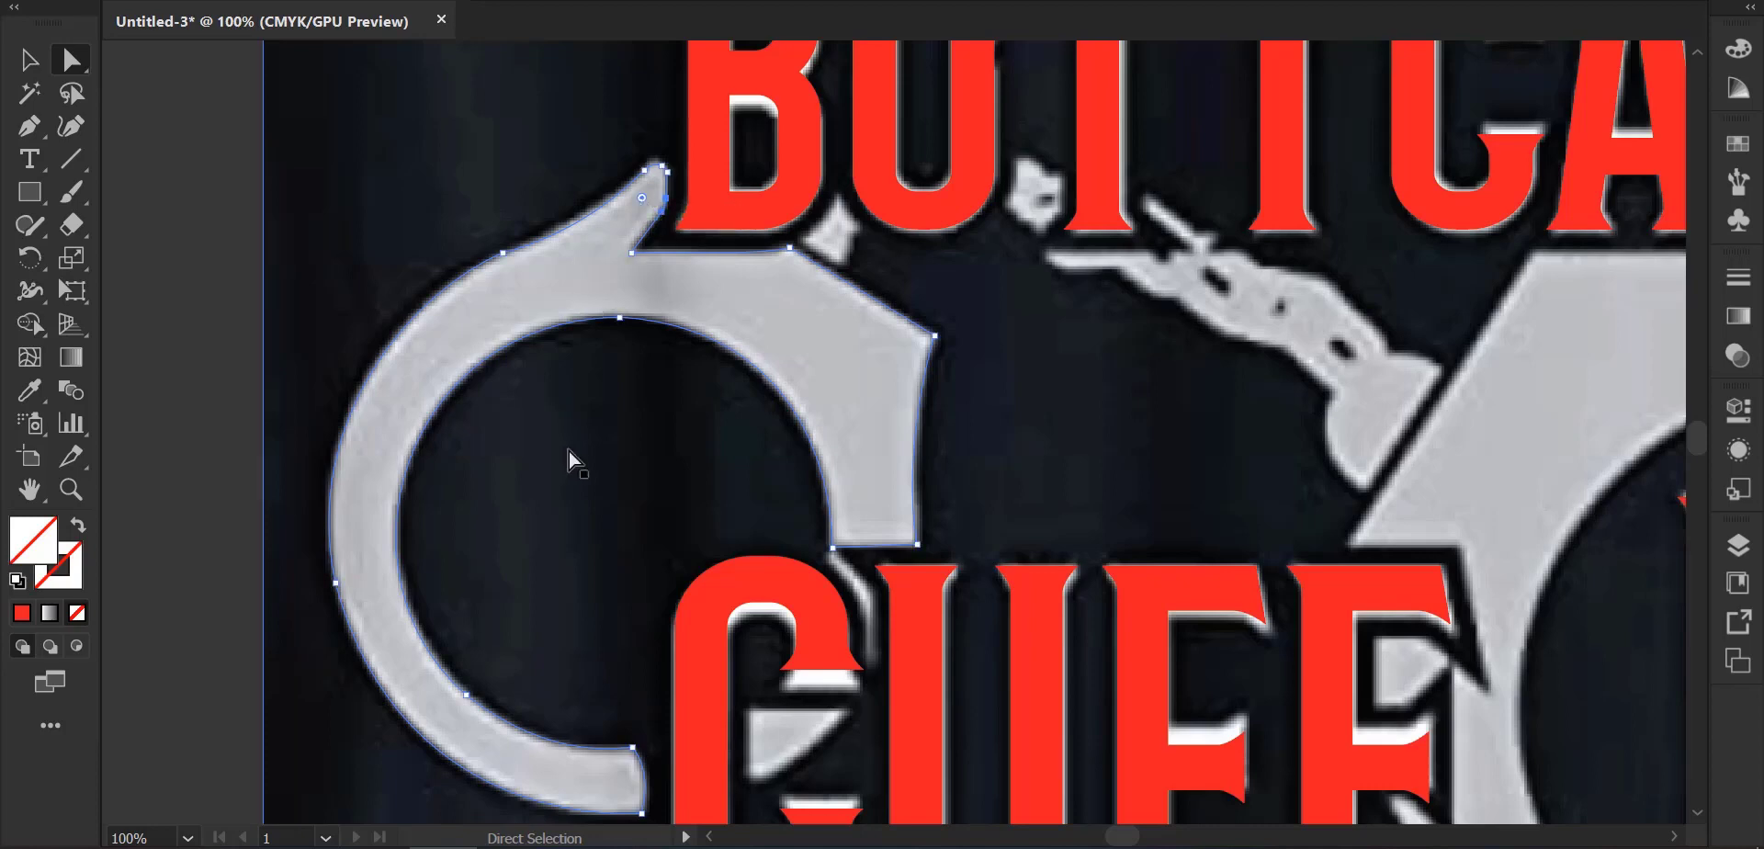
Trace the thin bent sliver between the left cuff's end and the C and U of CUFF as a closed Pen path.
scroll(610, 582, "down", 1)
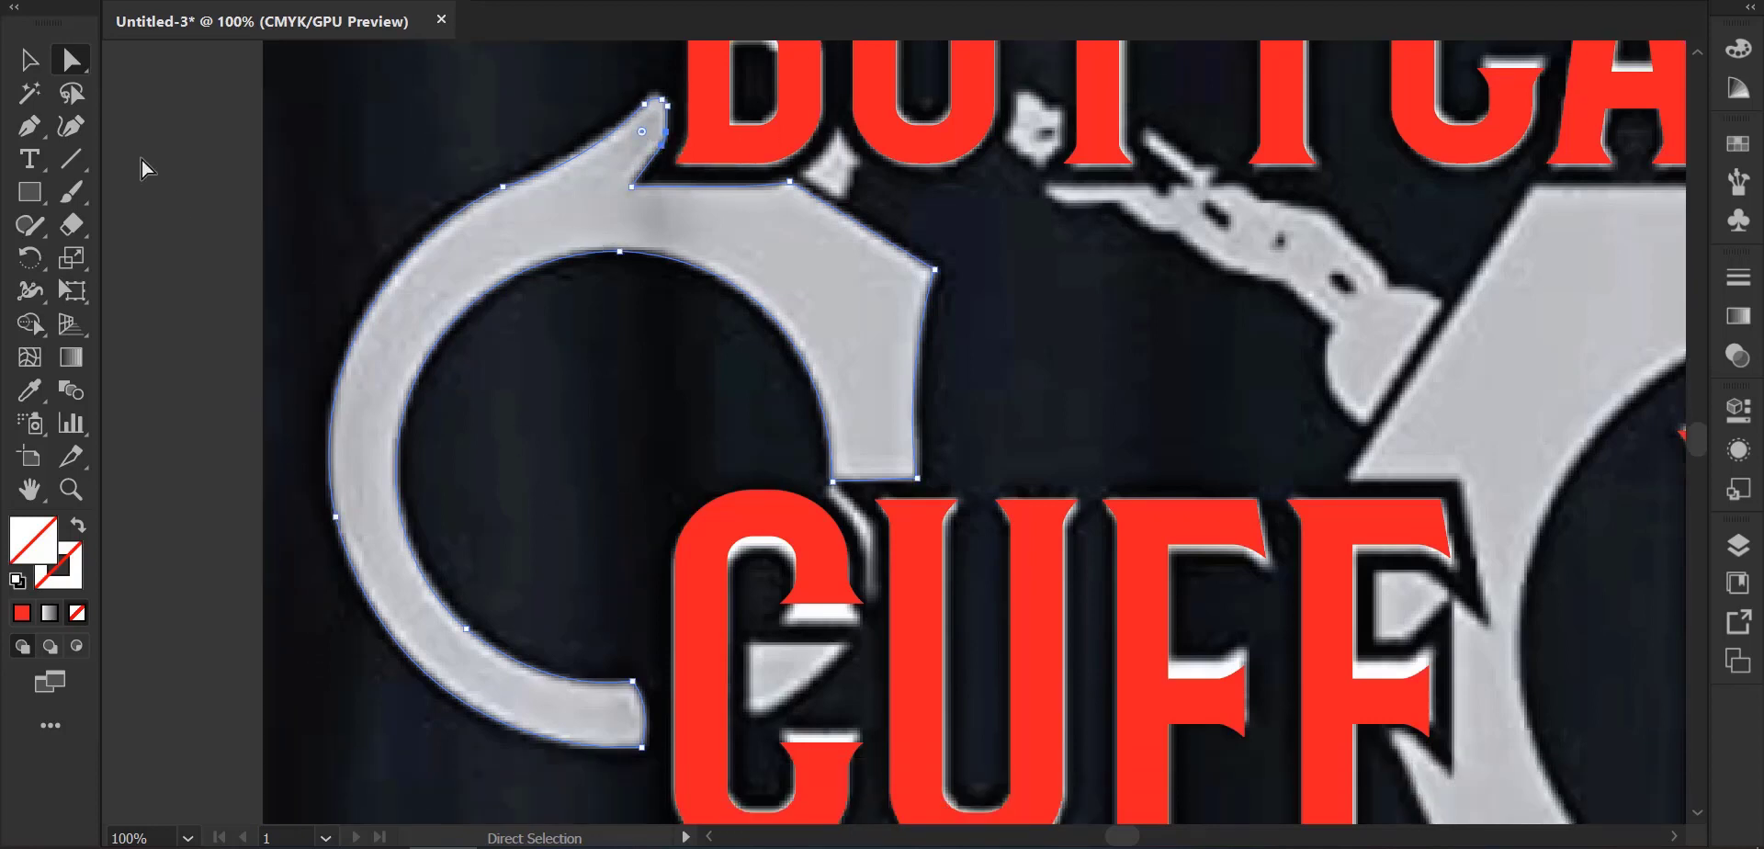
left_click(28, 124)
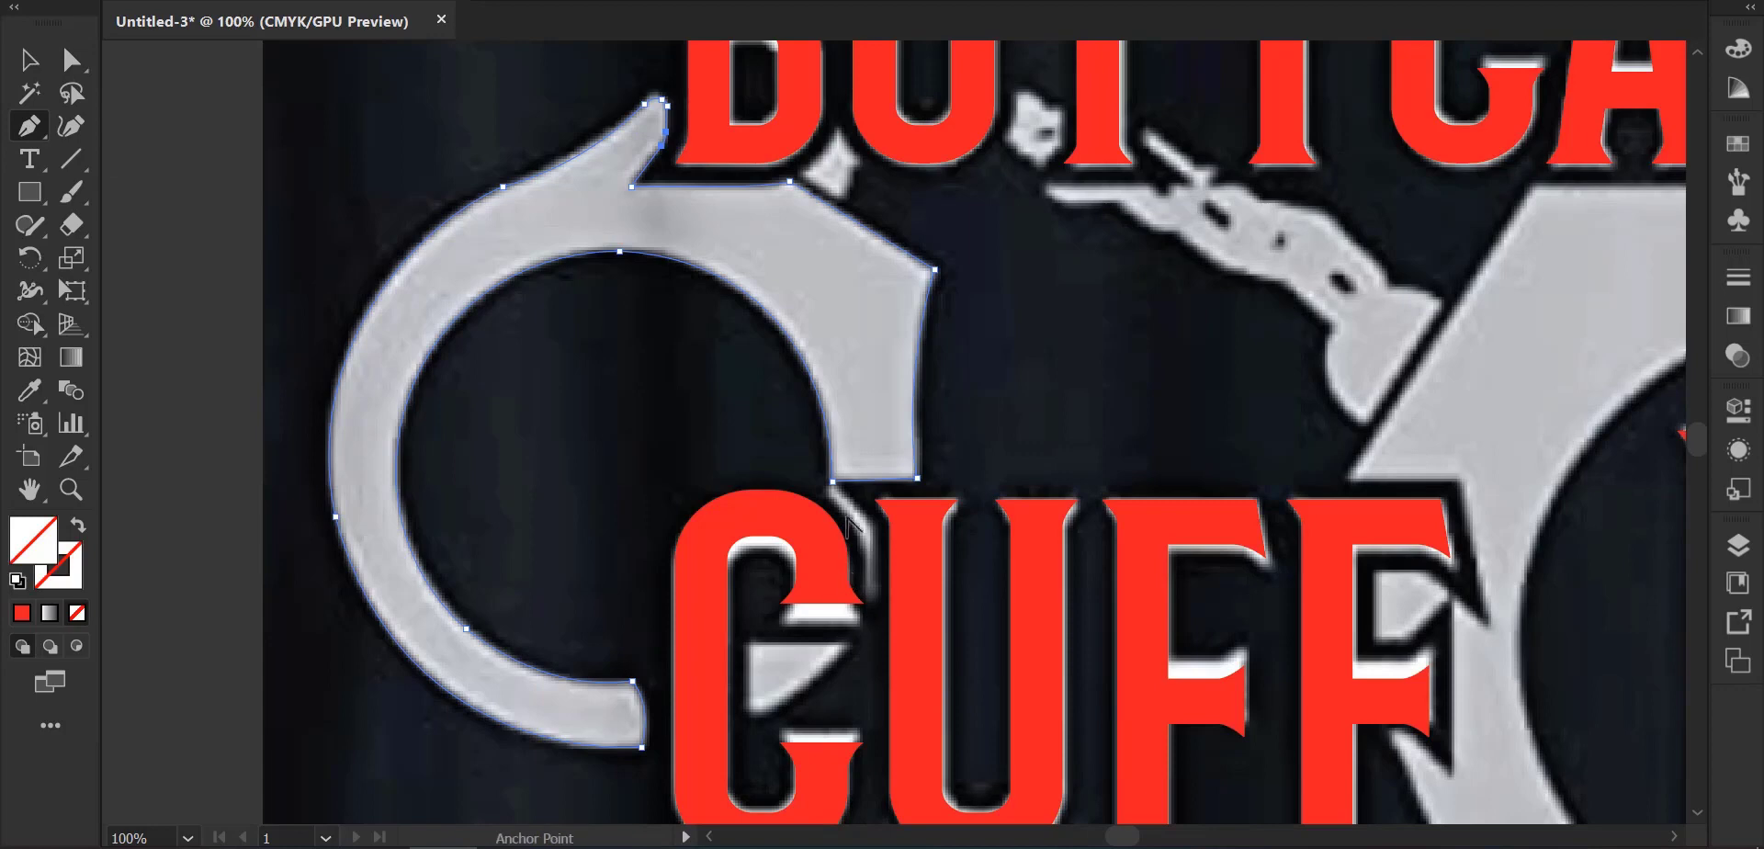
scroll(846, 496, "up", 3)
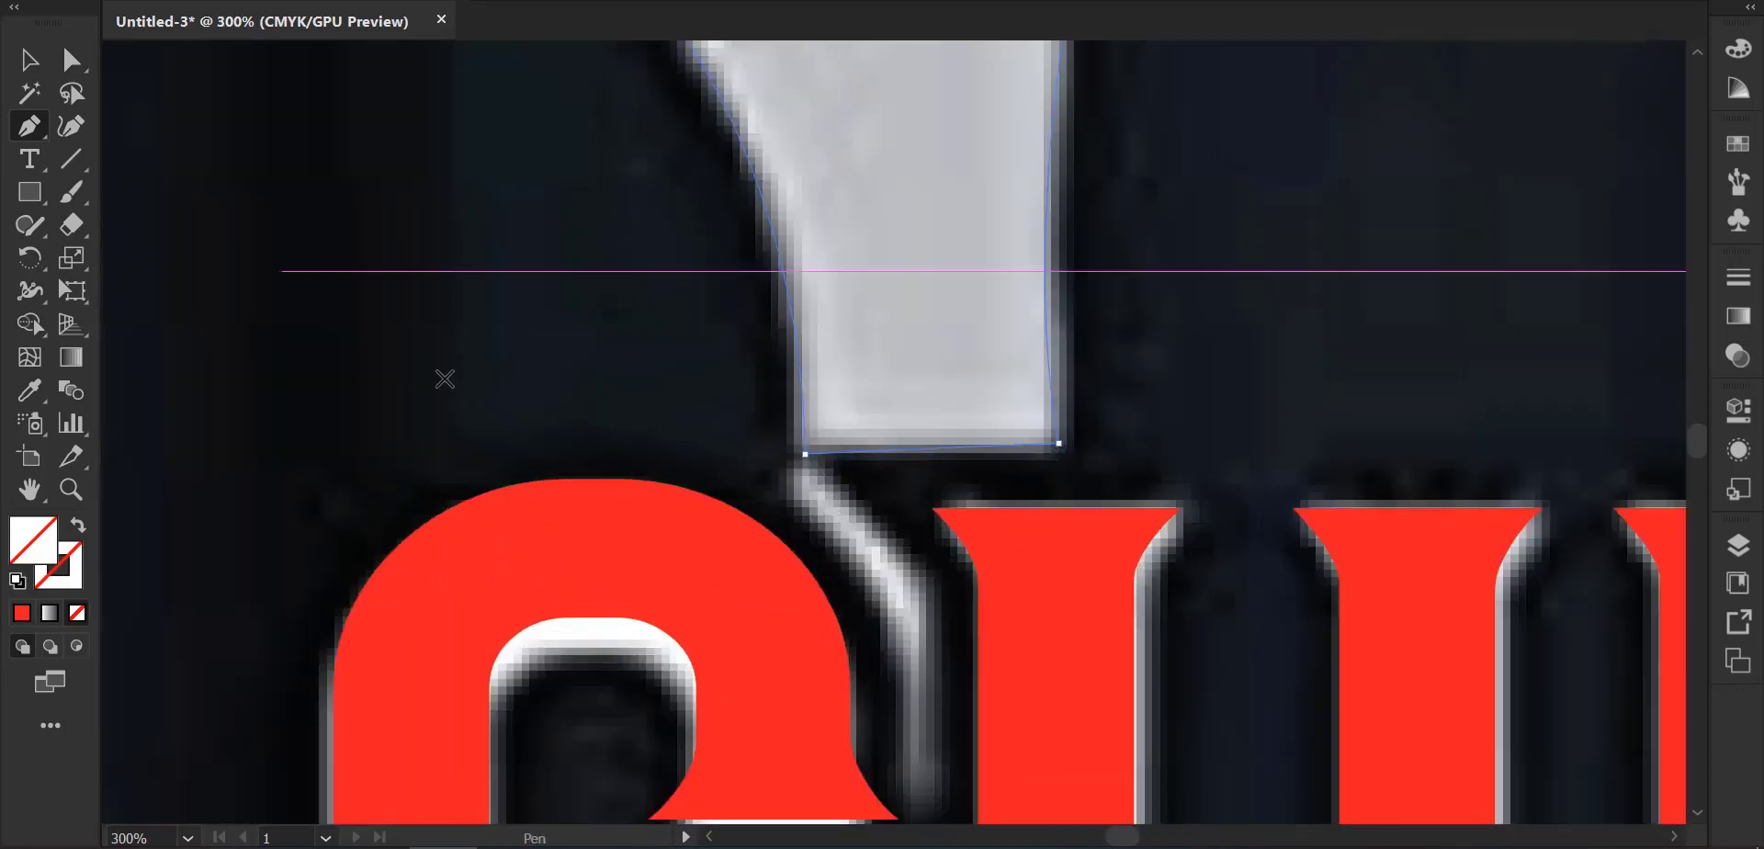
left_click(791, 491)
left_click(806, 463)
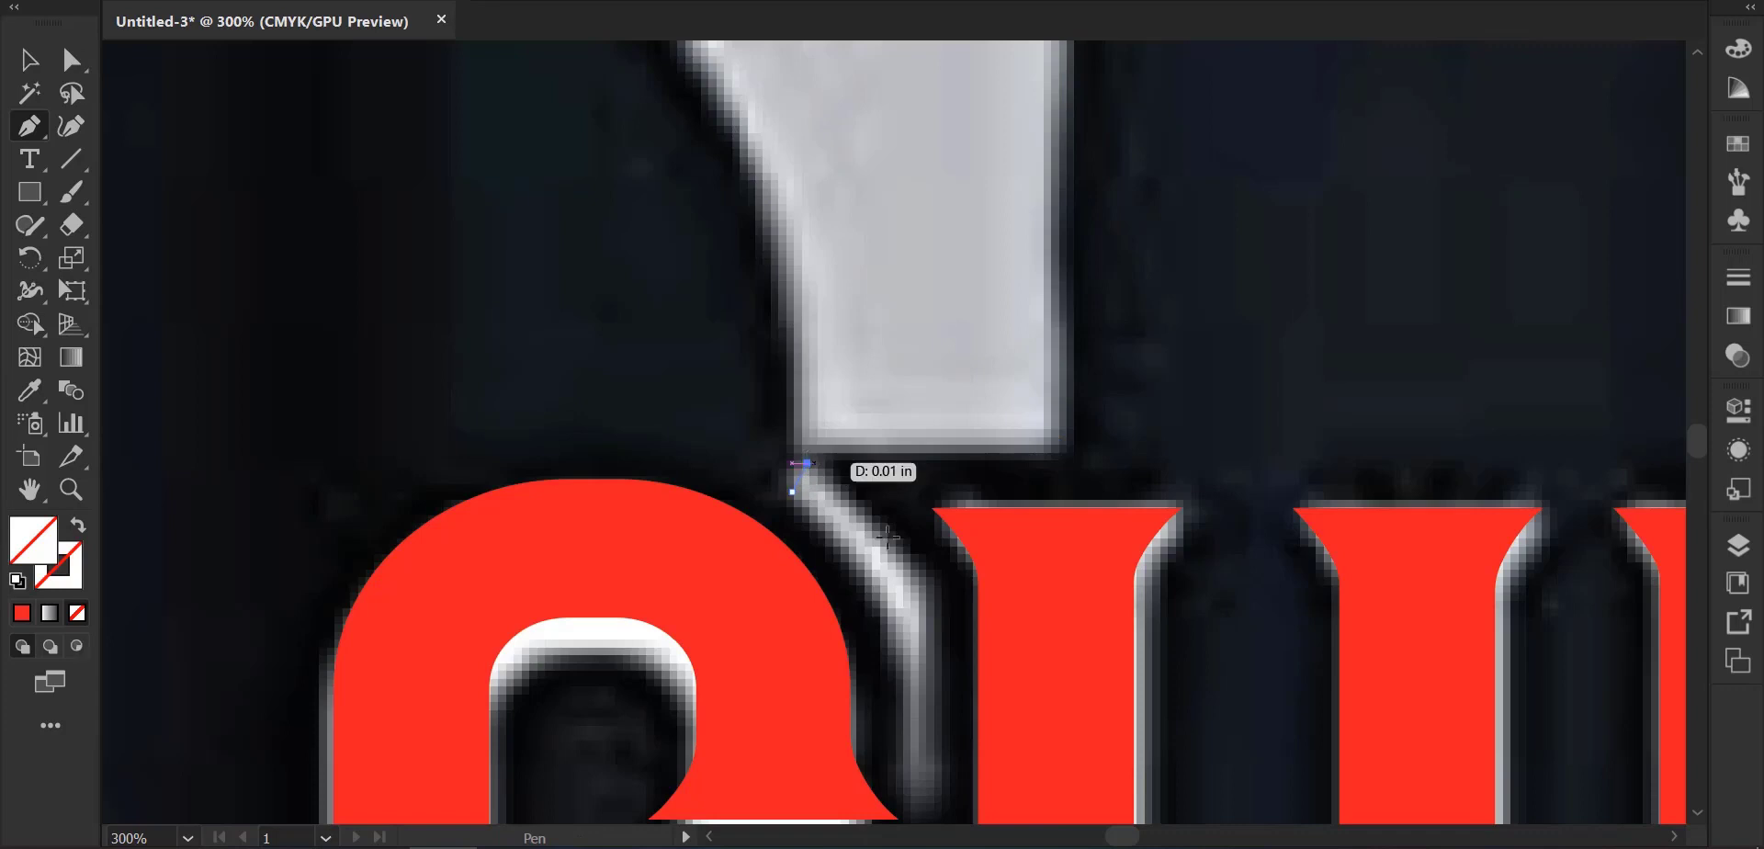
left_click(929, 582)
scroll(932, 588, "down", 3)
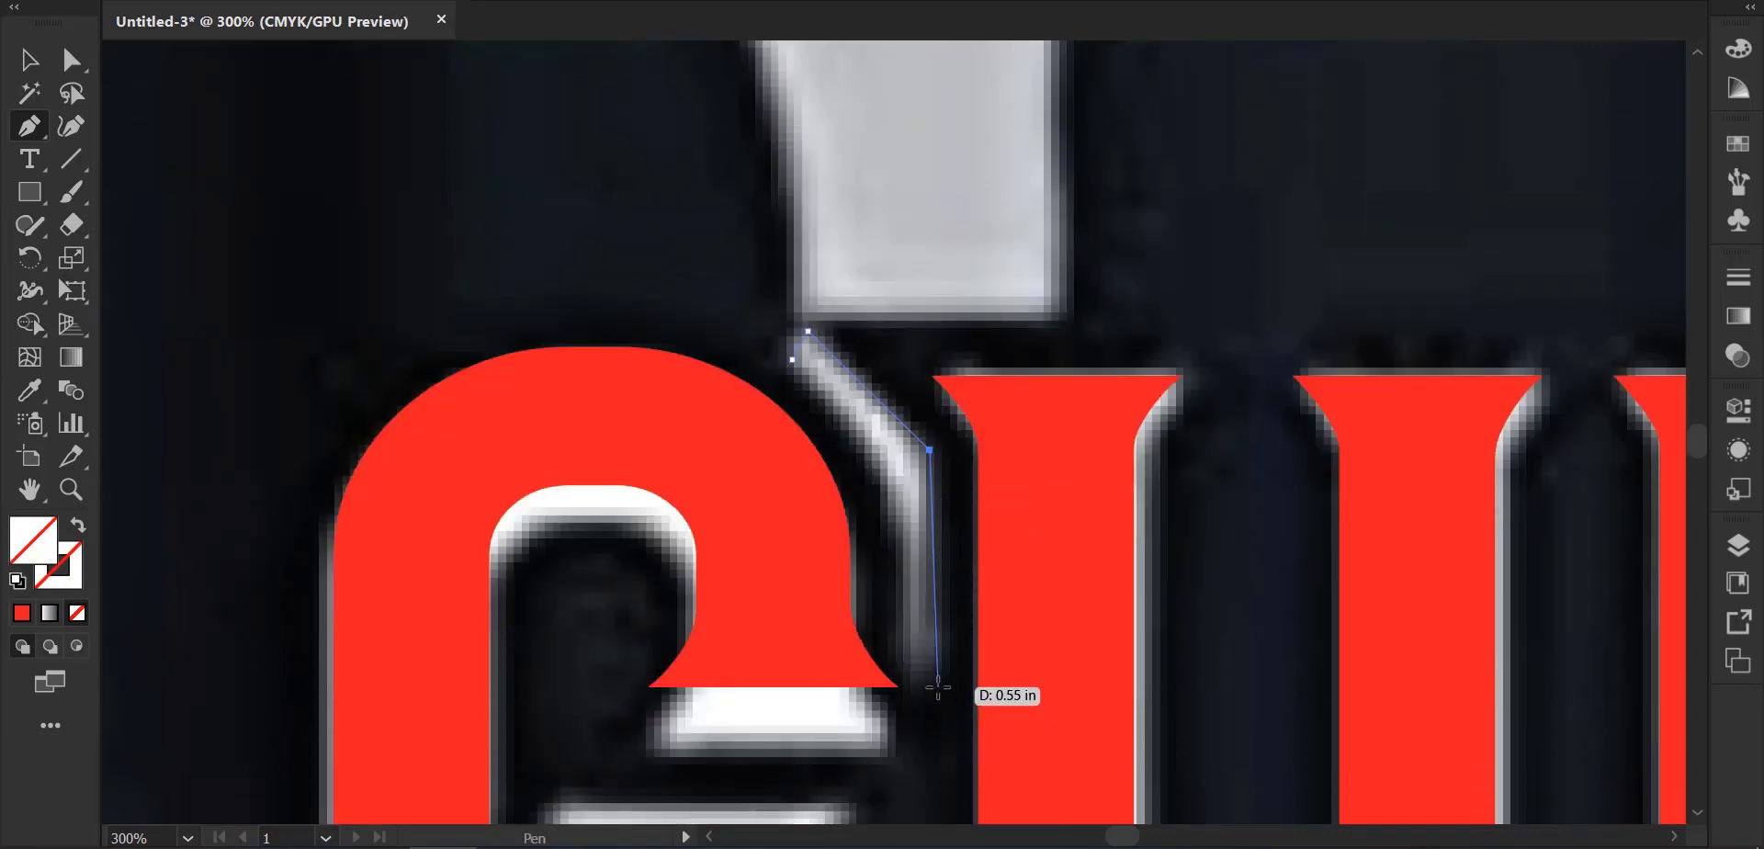
left_click(937, 685)
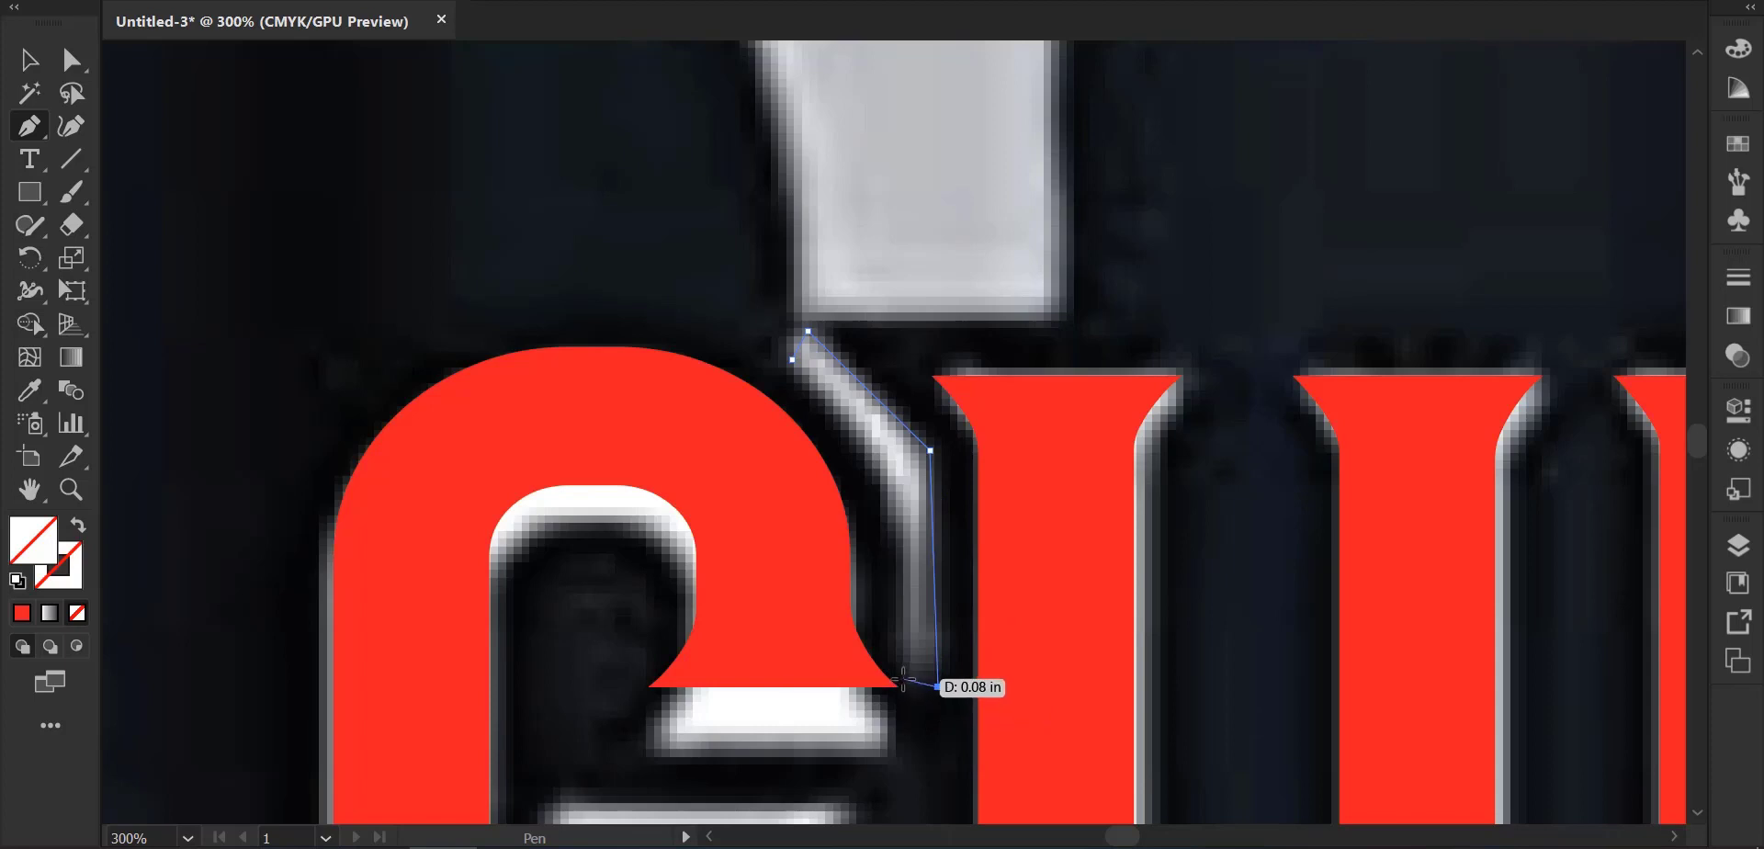
left_click(903, 680)
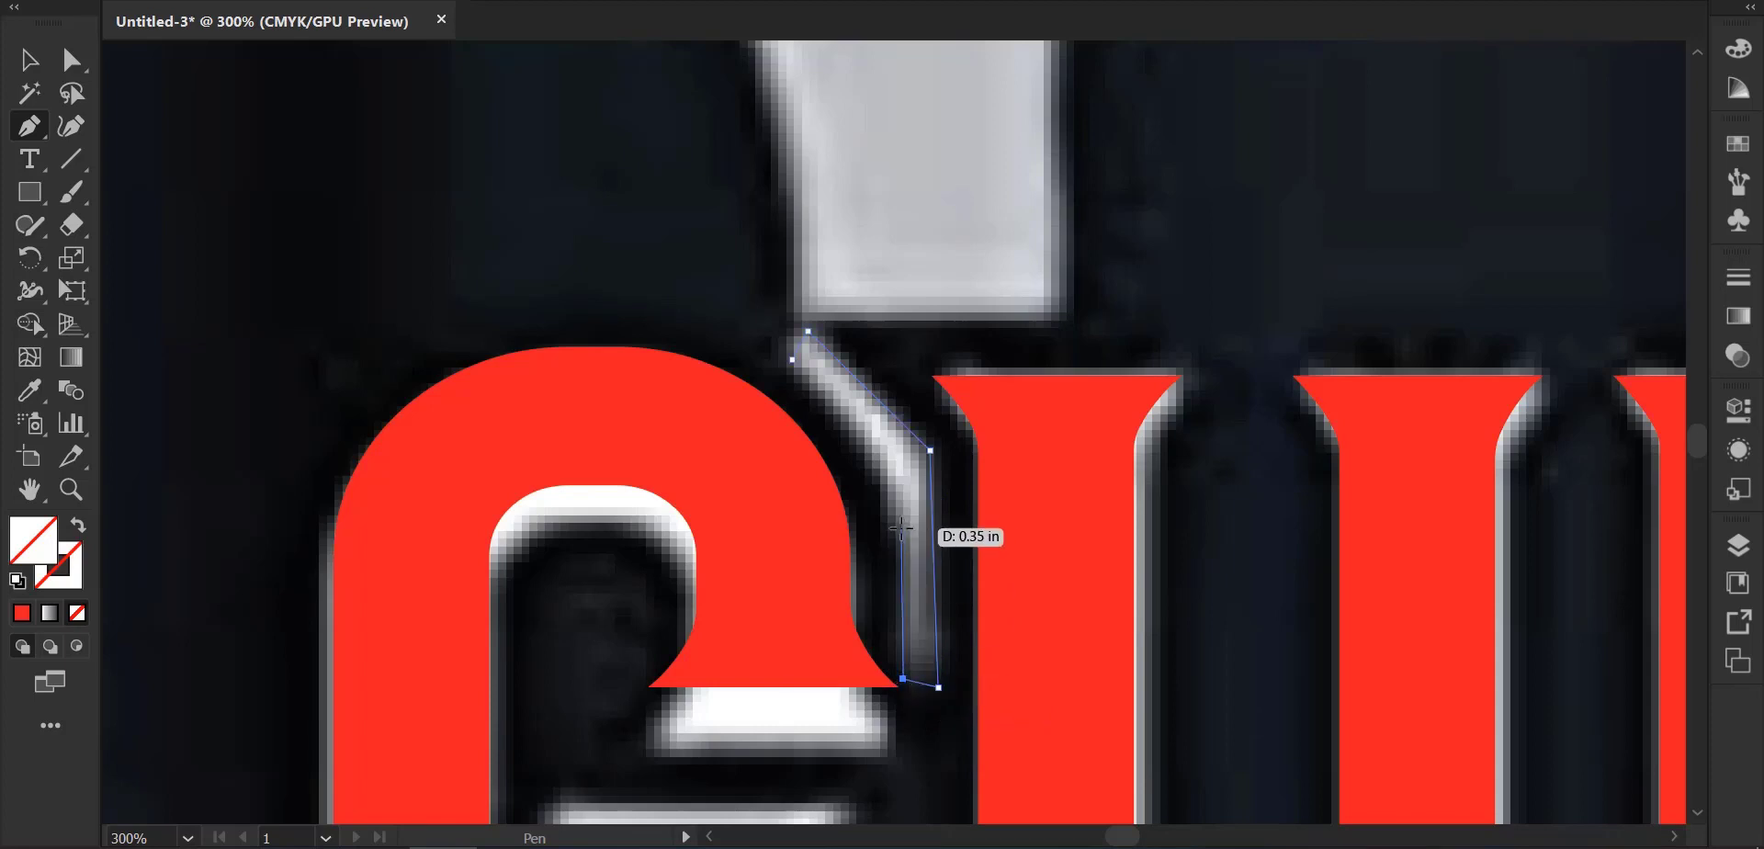
left_click(900, 528)
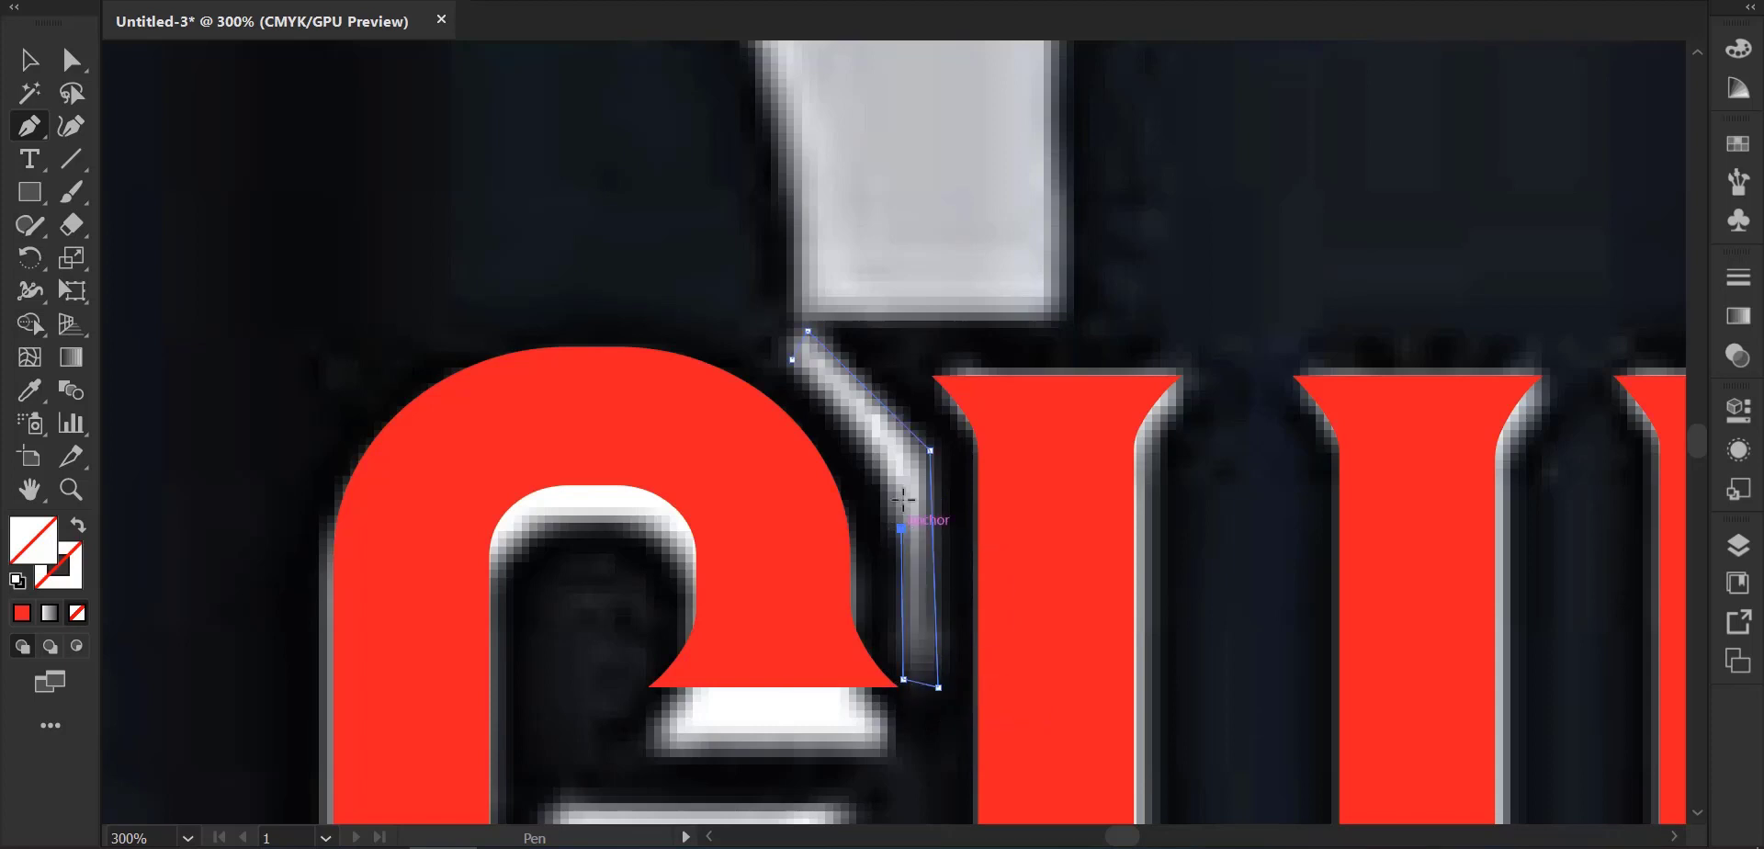
left_click(791, 359)
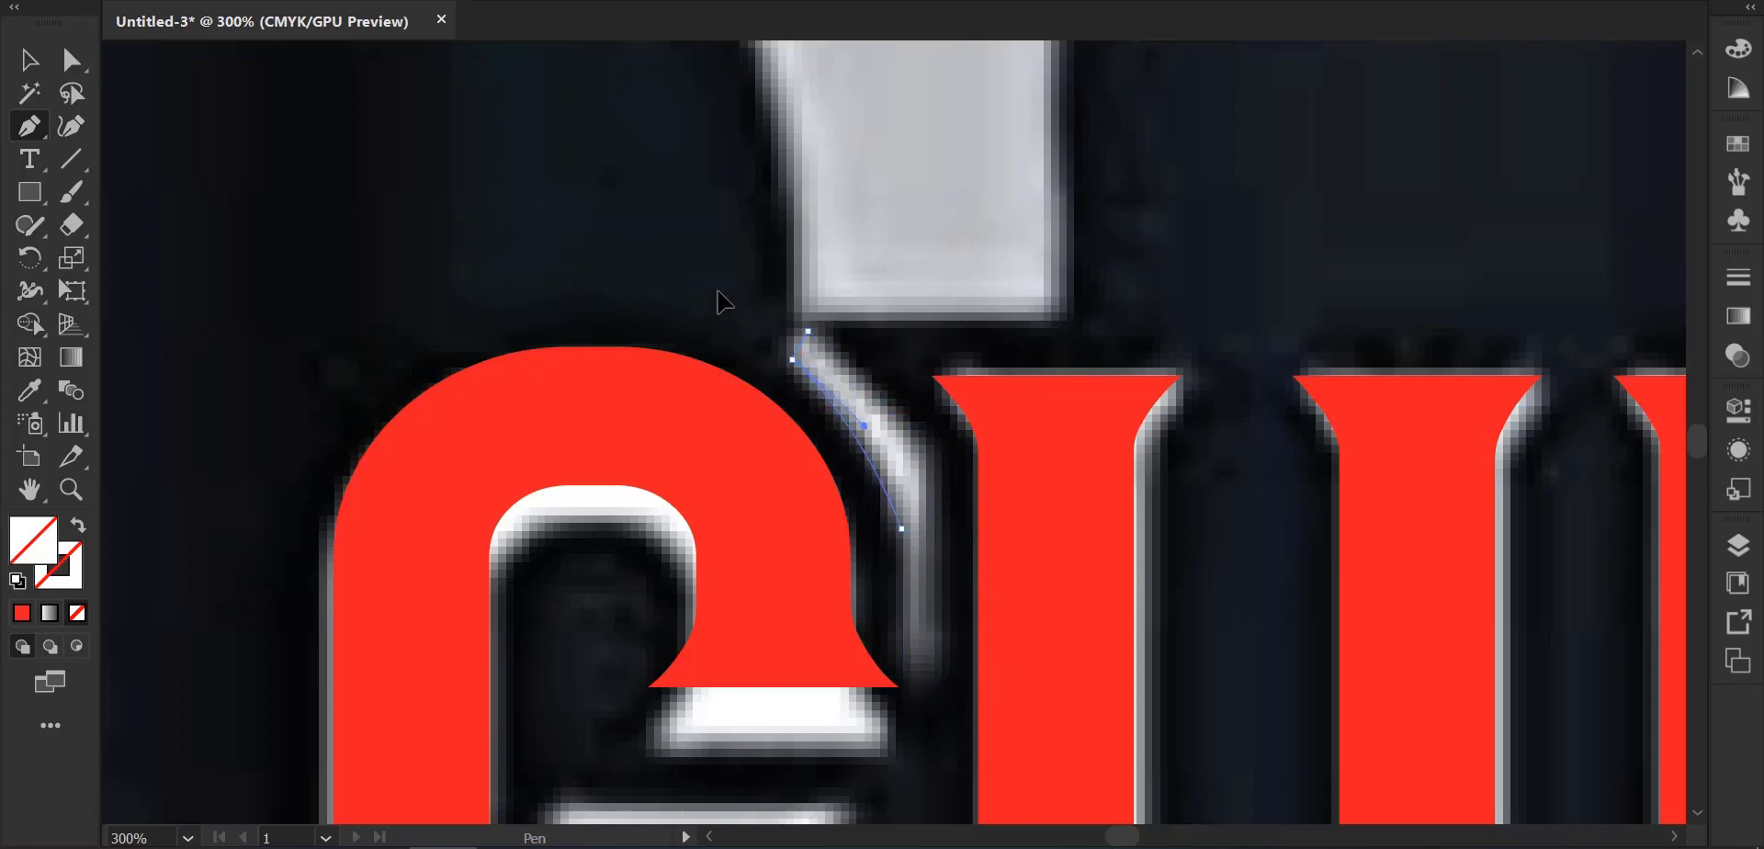
Round the corners at the lower and upper ends of the thin sliver with the Direct Selection tool.
left_click(72, 60)
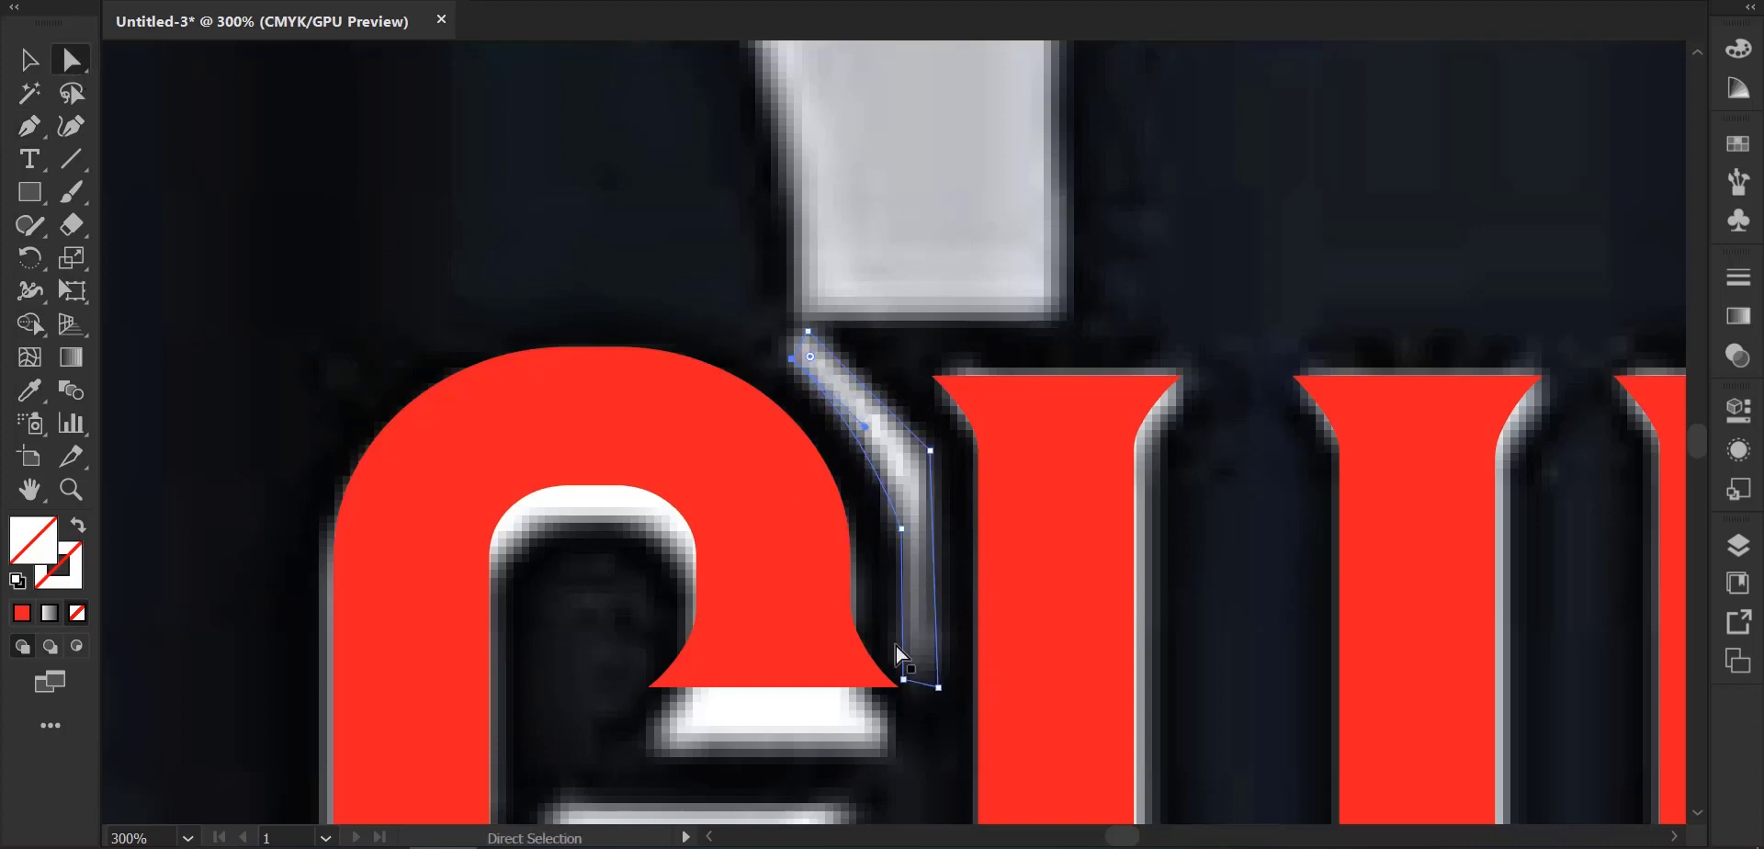
left_click(938, 686)
left_click_drag(929, 676, 942, 654)
left_click(906, 680)
left_click(930, 451)
left_click(792, 359)
left_click(808, 330, "shift")
left_click_drag(814, 355, 815, 363)
left_click(36, 65)
Fill the large right cuff shape with the light grey sampled by the Eyedropper from the reference image.
scroll(386, 355, "down", 3)
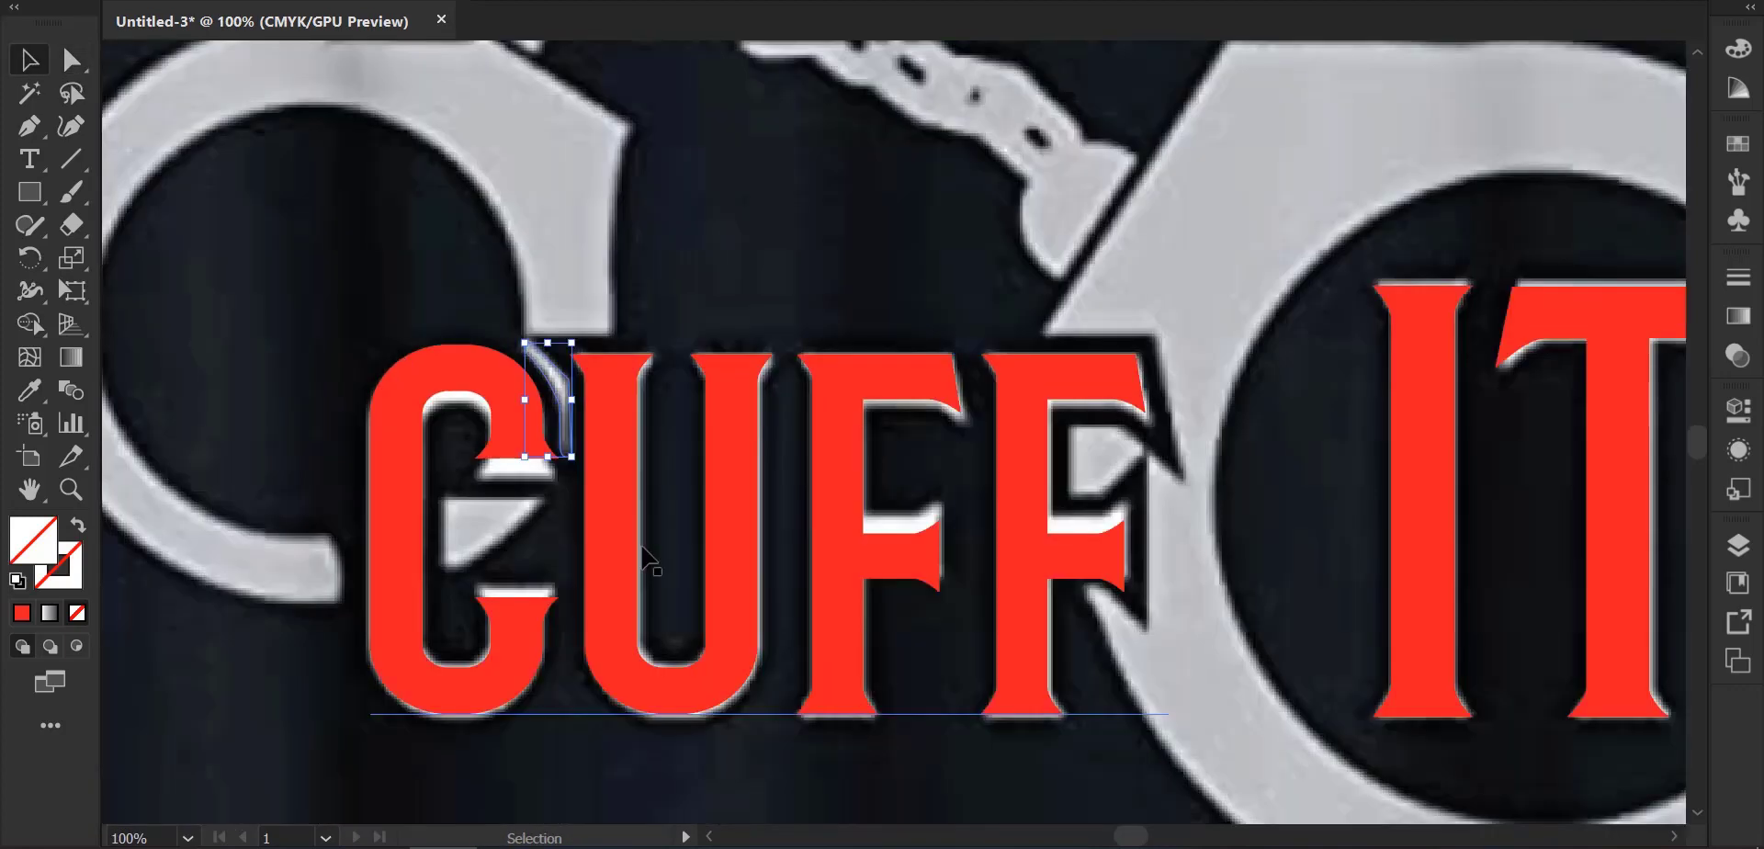
key("ctrl+a")
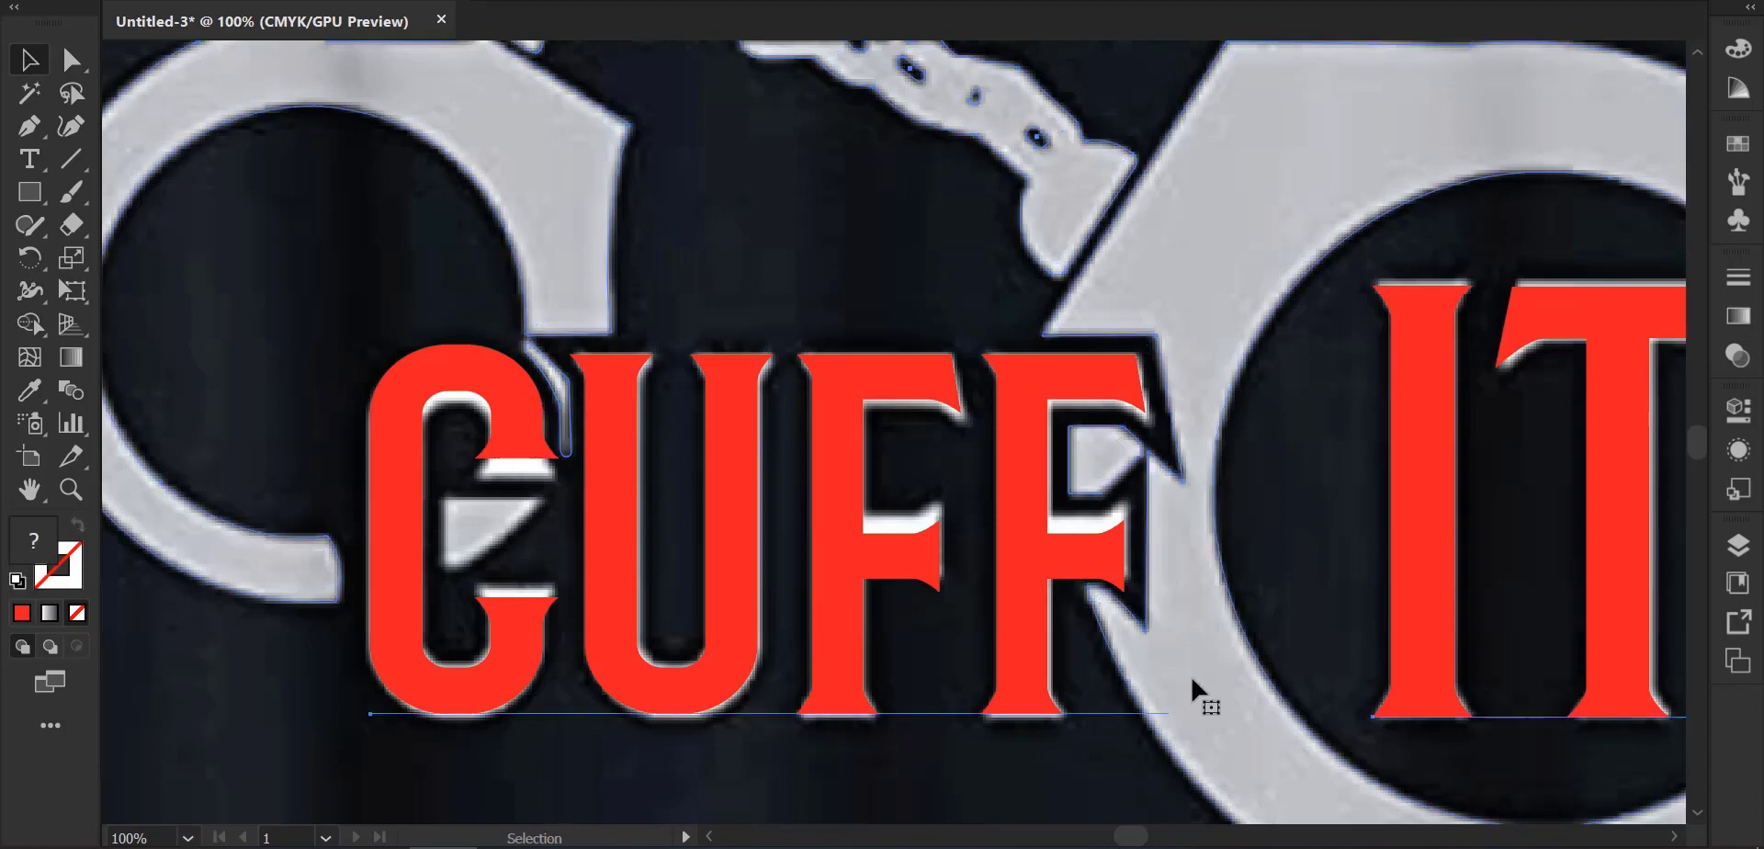
scroll(1190, 674, "down", 1)
scroll(1190, 675, "up", 2)
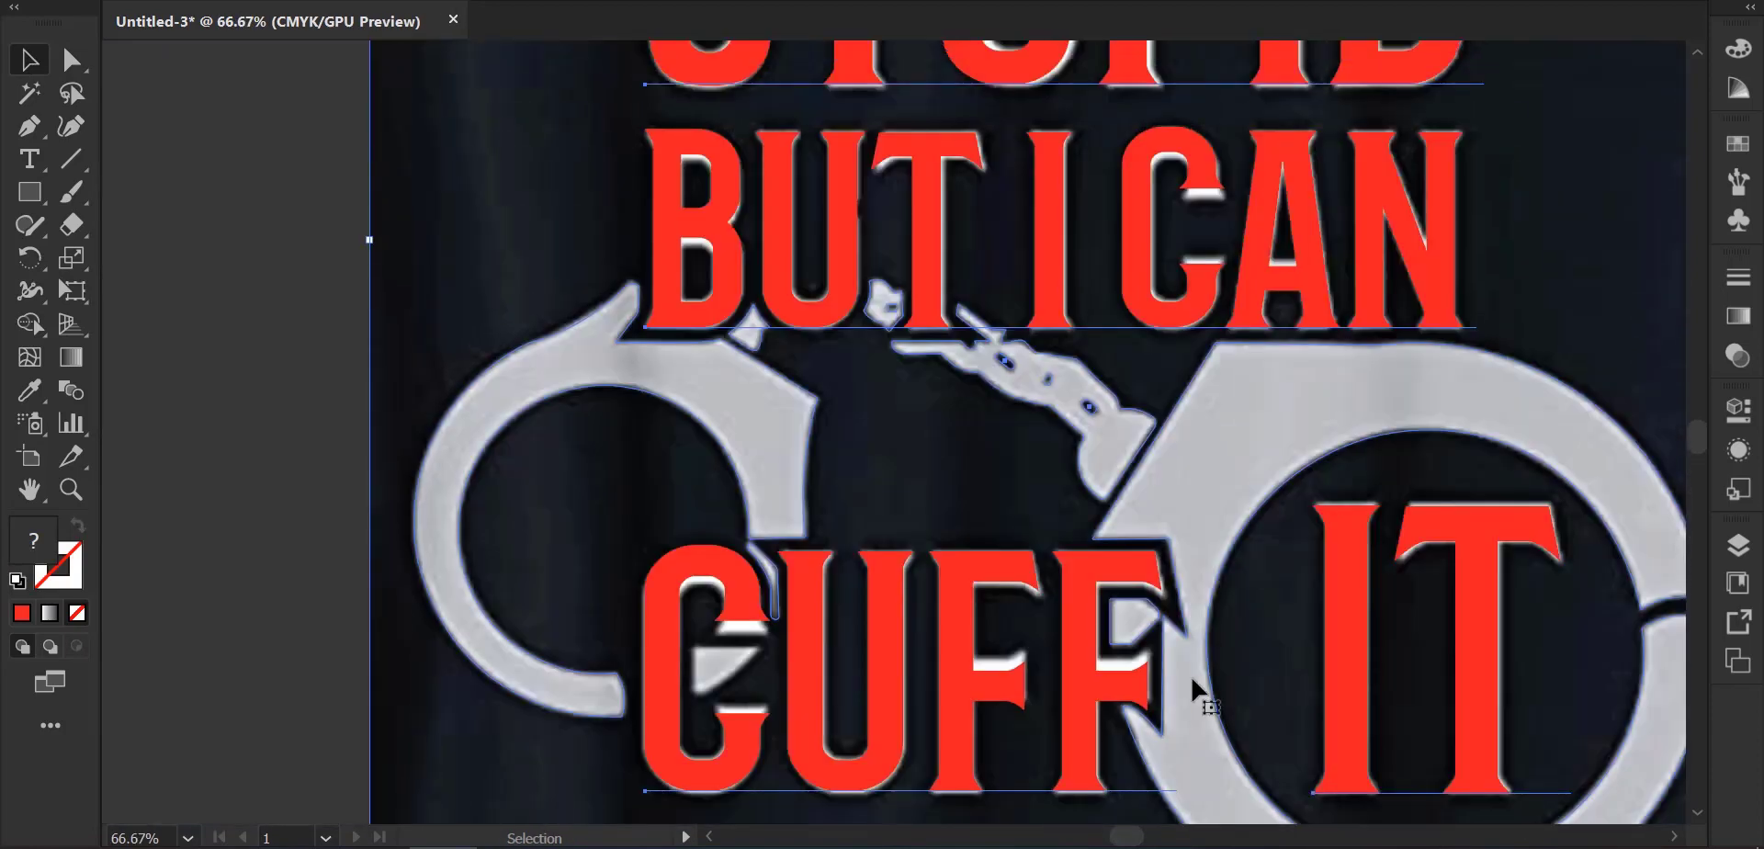
left_click(228, 329)
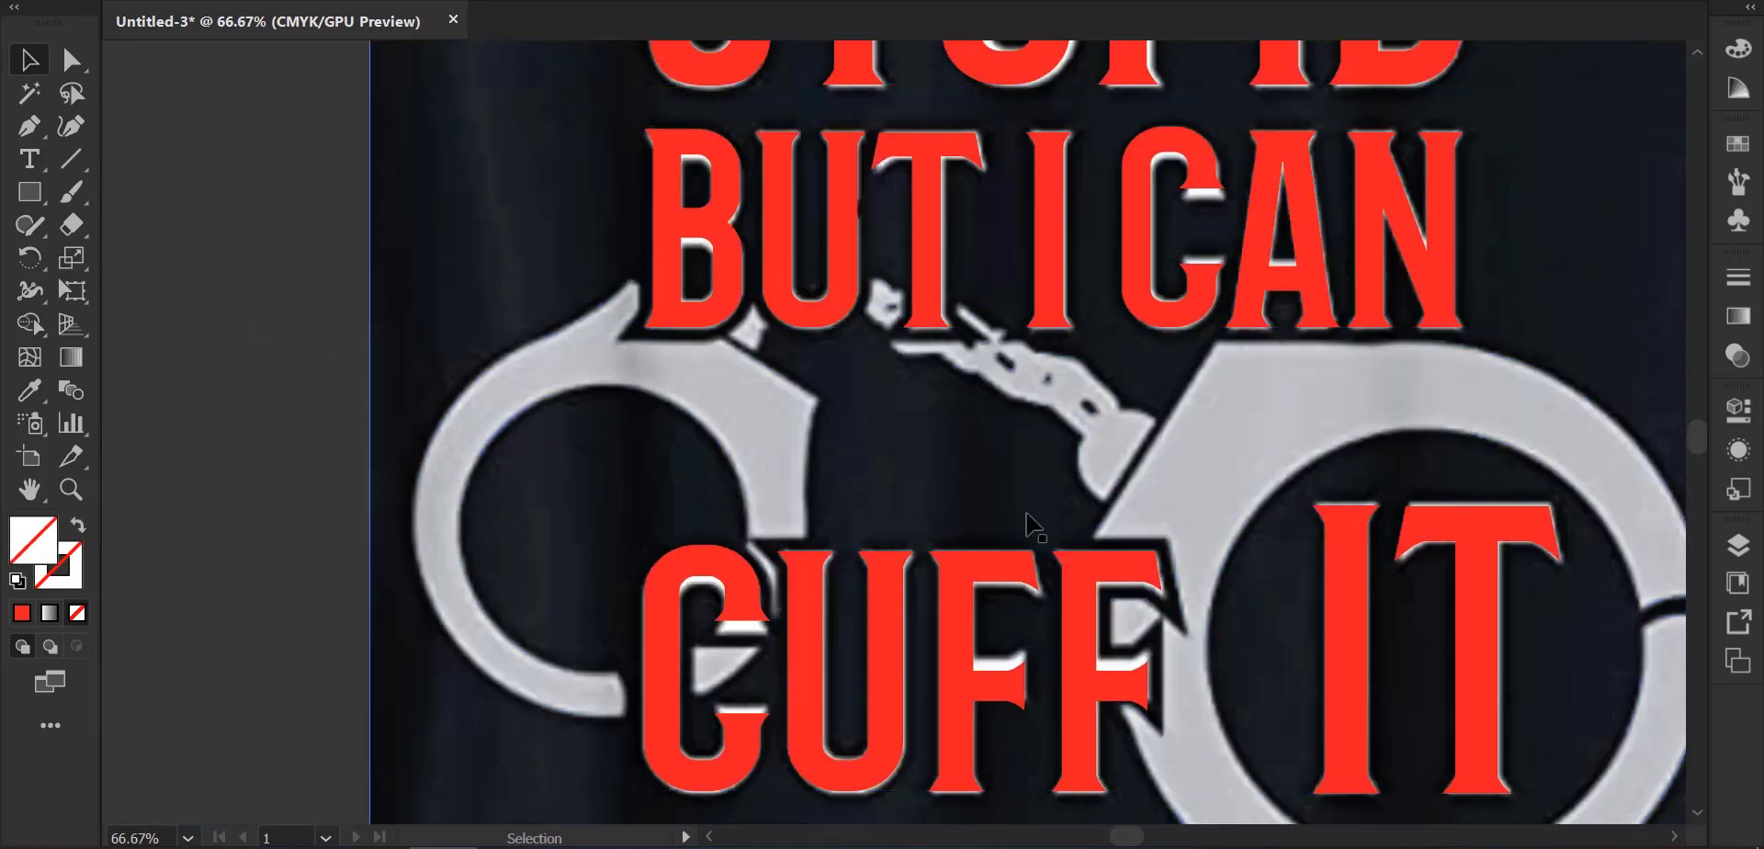
left_click(29, 390)
left_click(1280, 464)
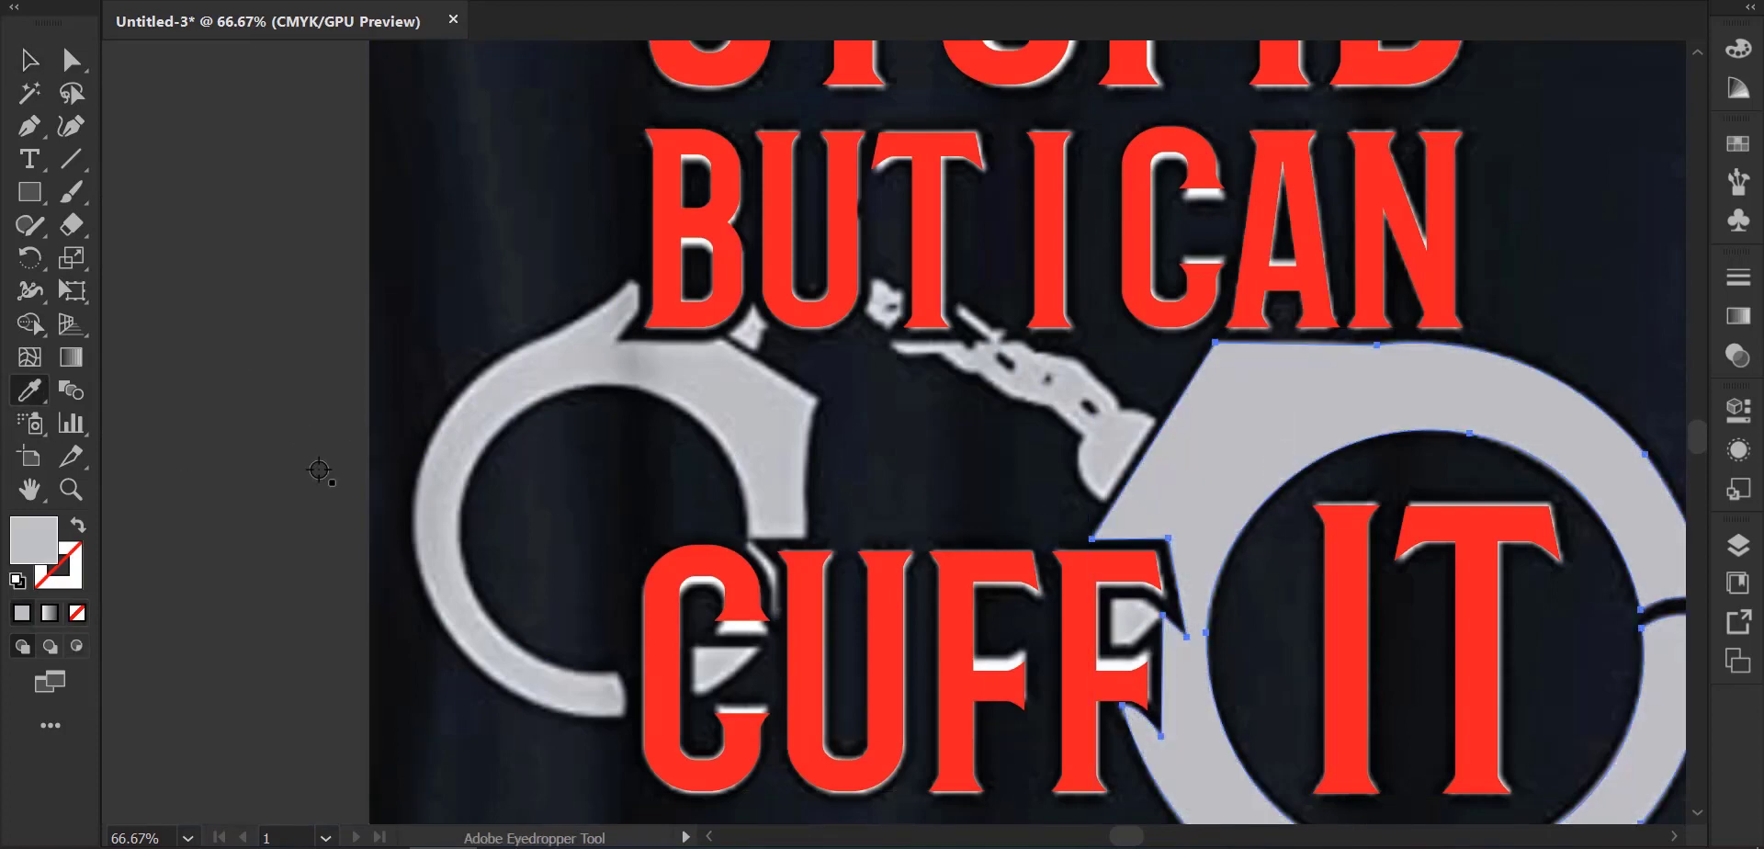
left_click(30, 60)
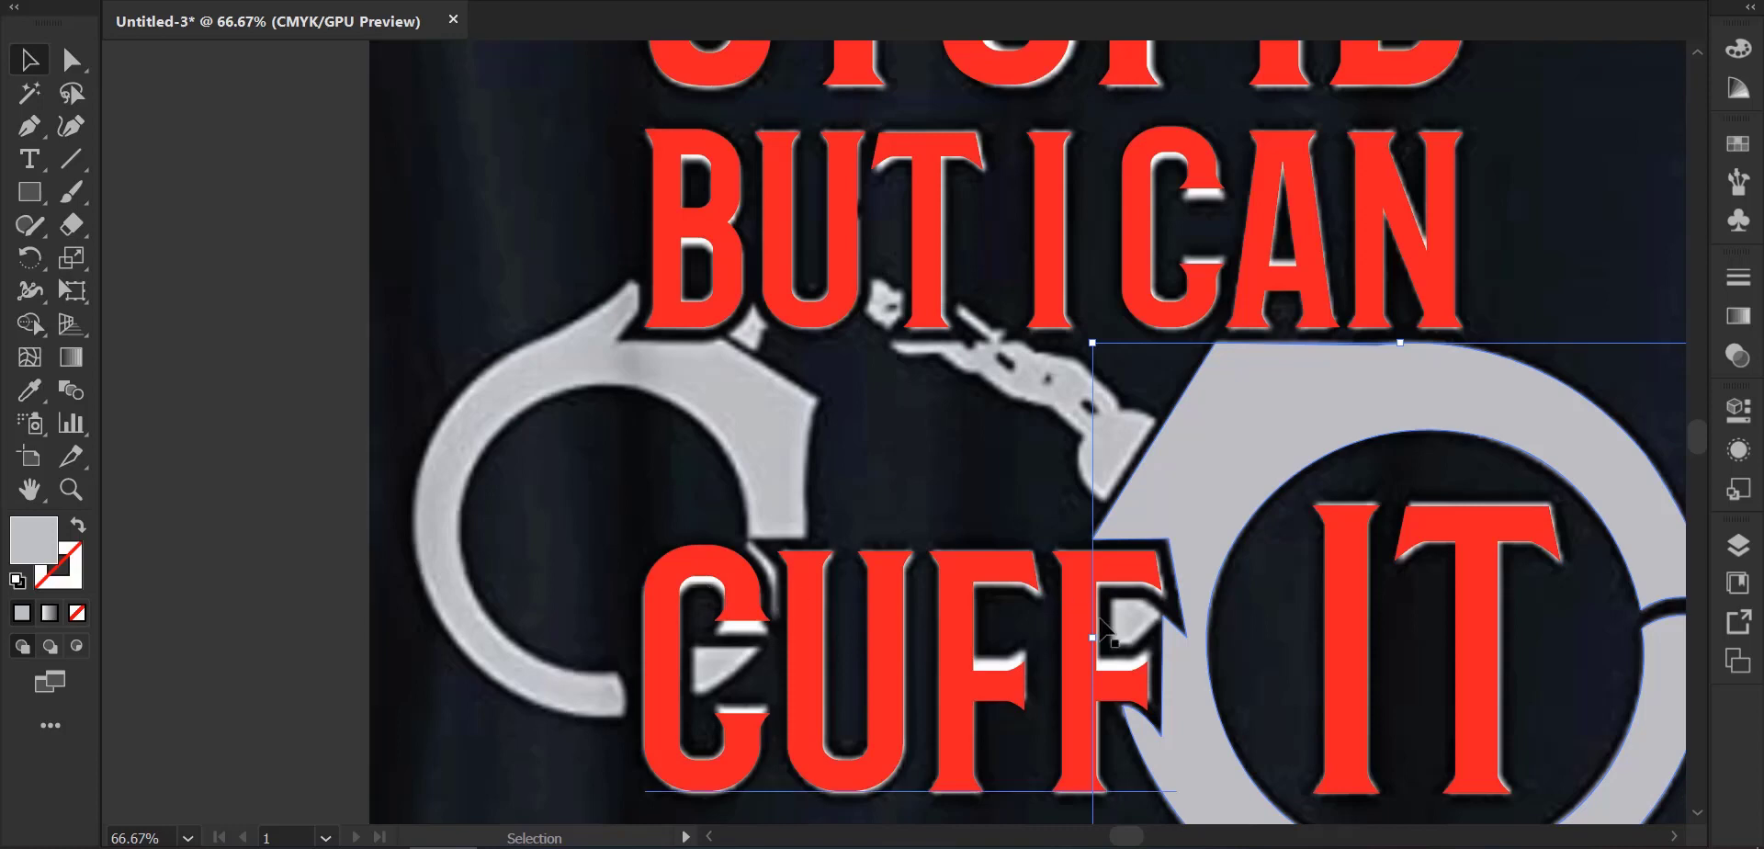
Select the left cuff, the chain and the small fragments together and fill them with the right cuff's light grey.
left_click(1123, 640)
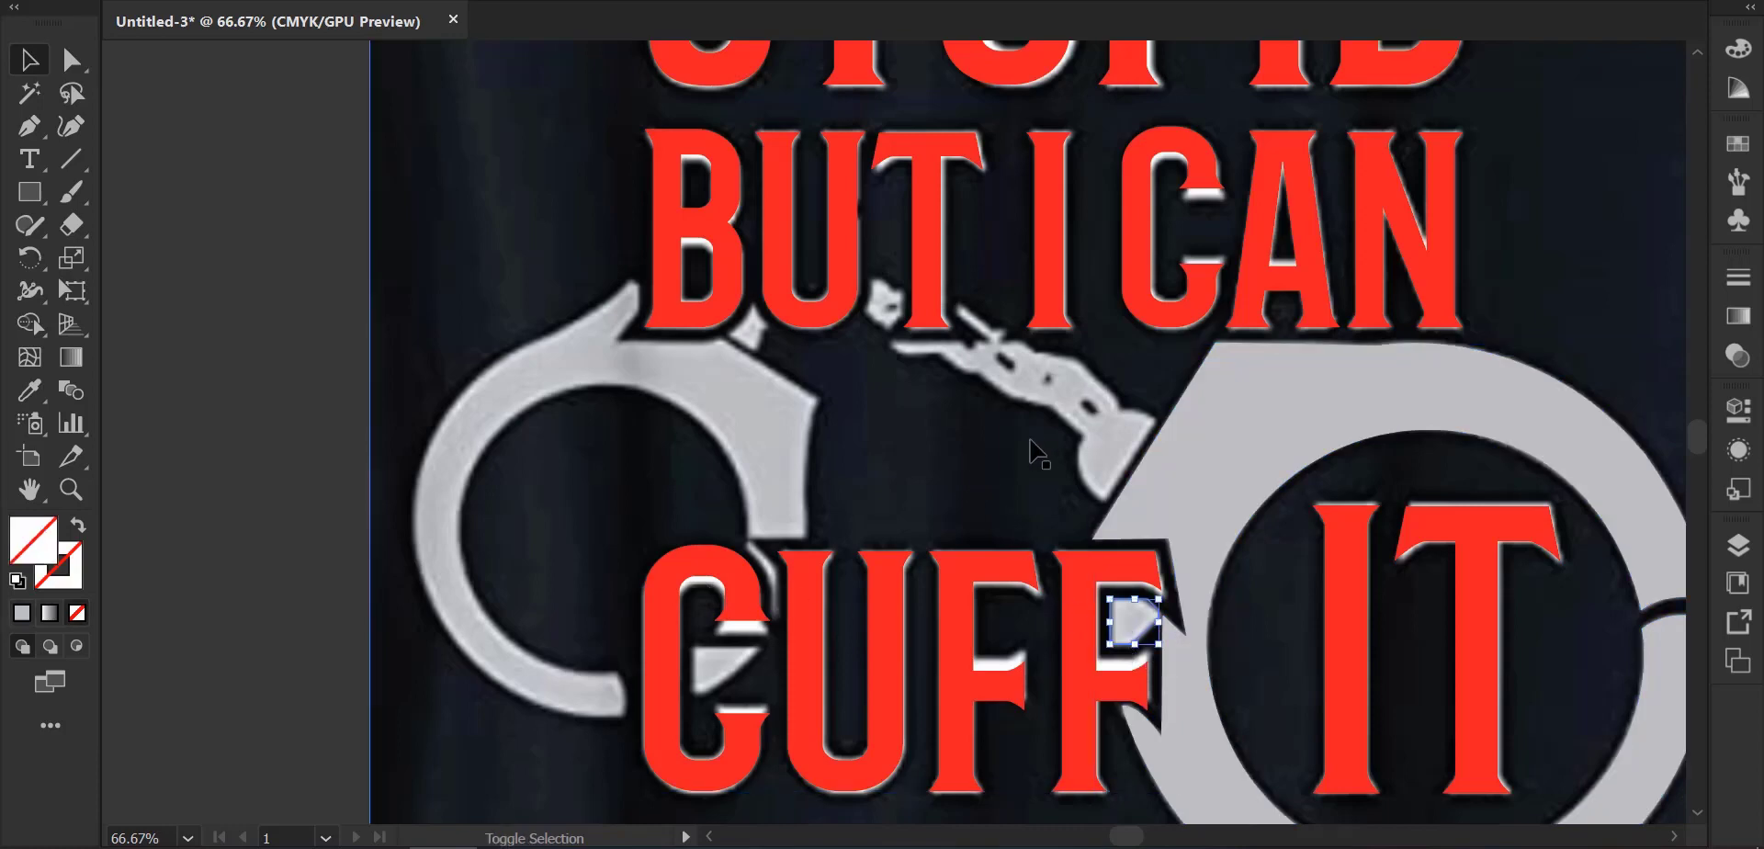
left_click(797, 466)
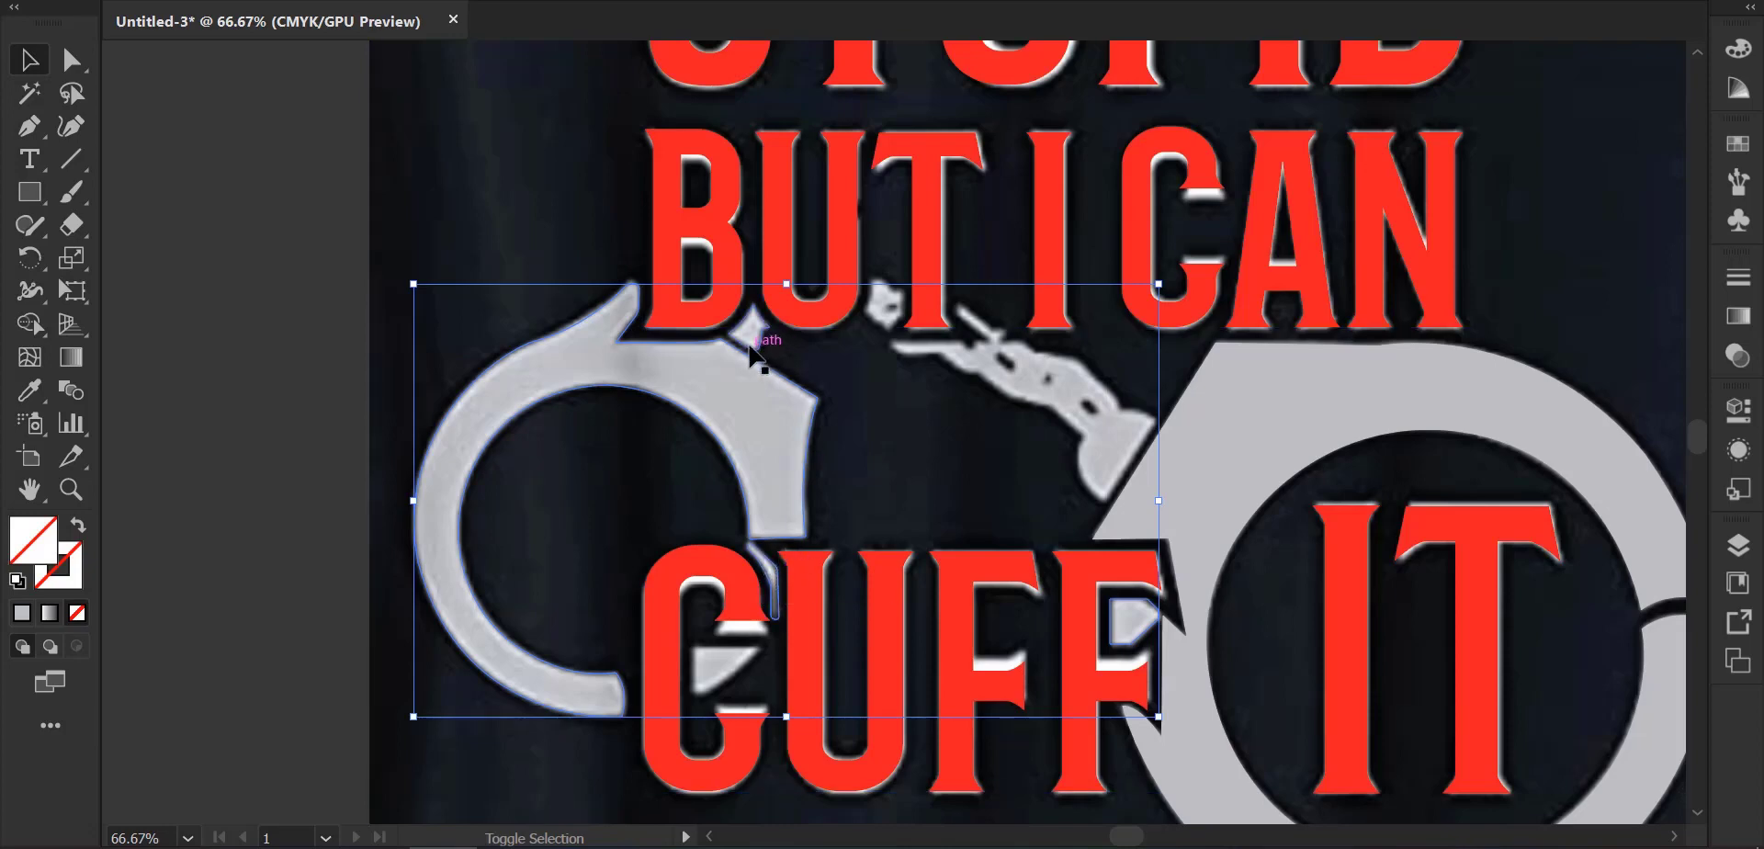
left_click(886, 342, "shift")
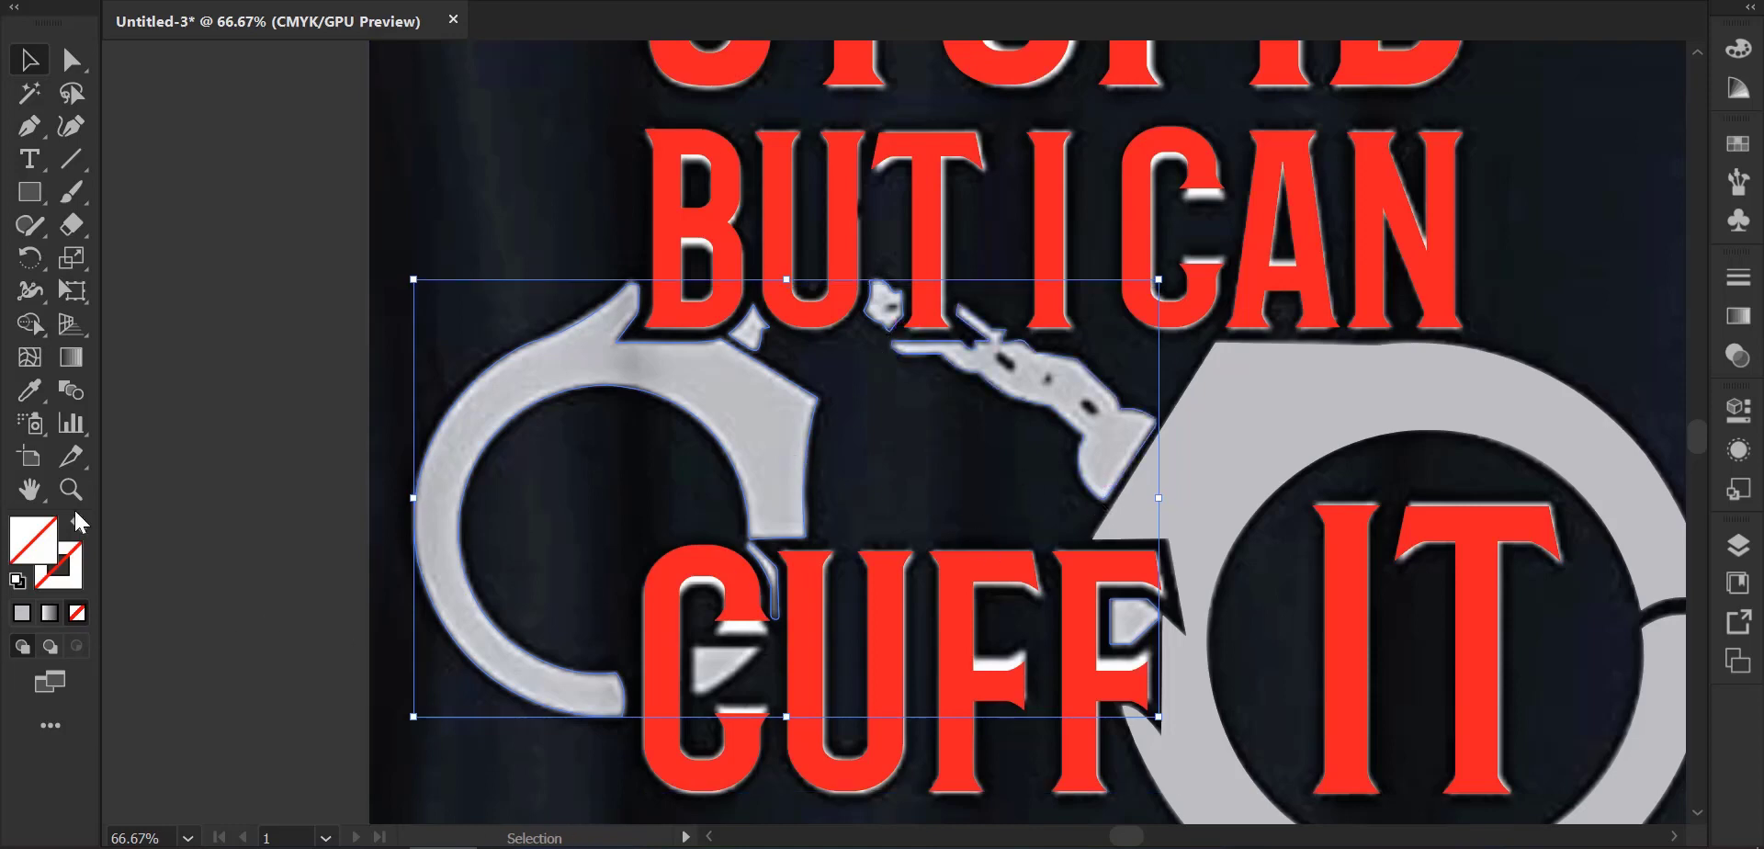
left_click(28, 390)
left_click(1274, 412)
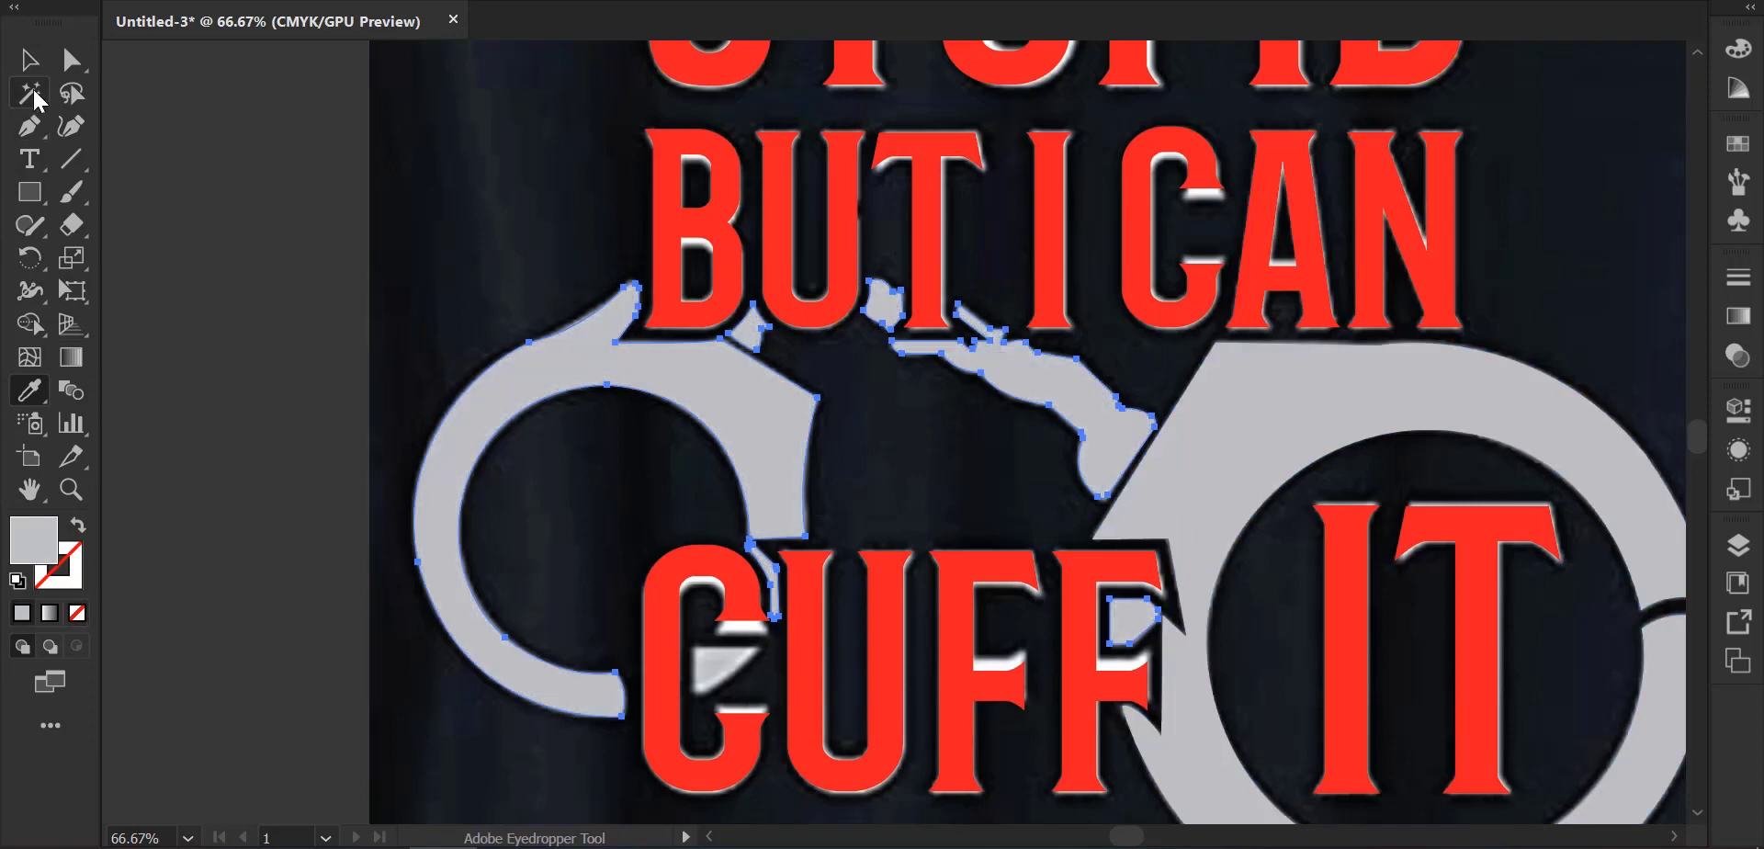
left_click(28, 60)
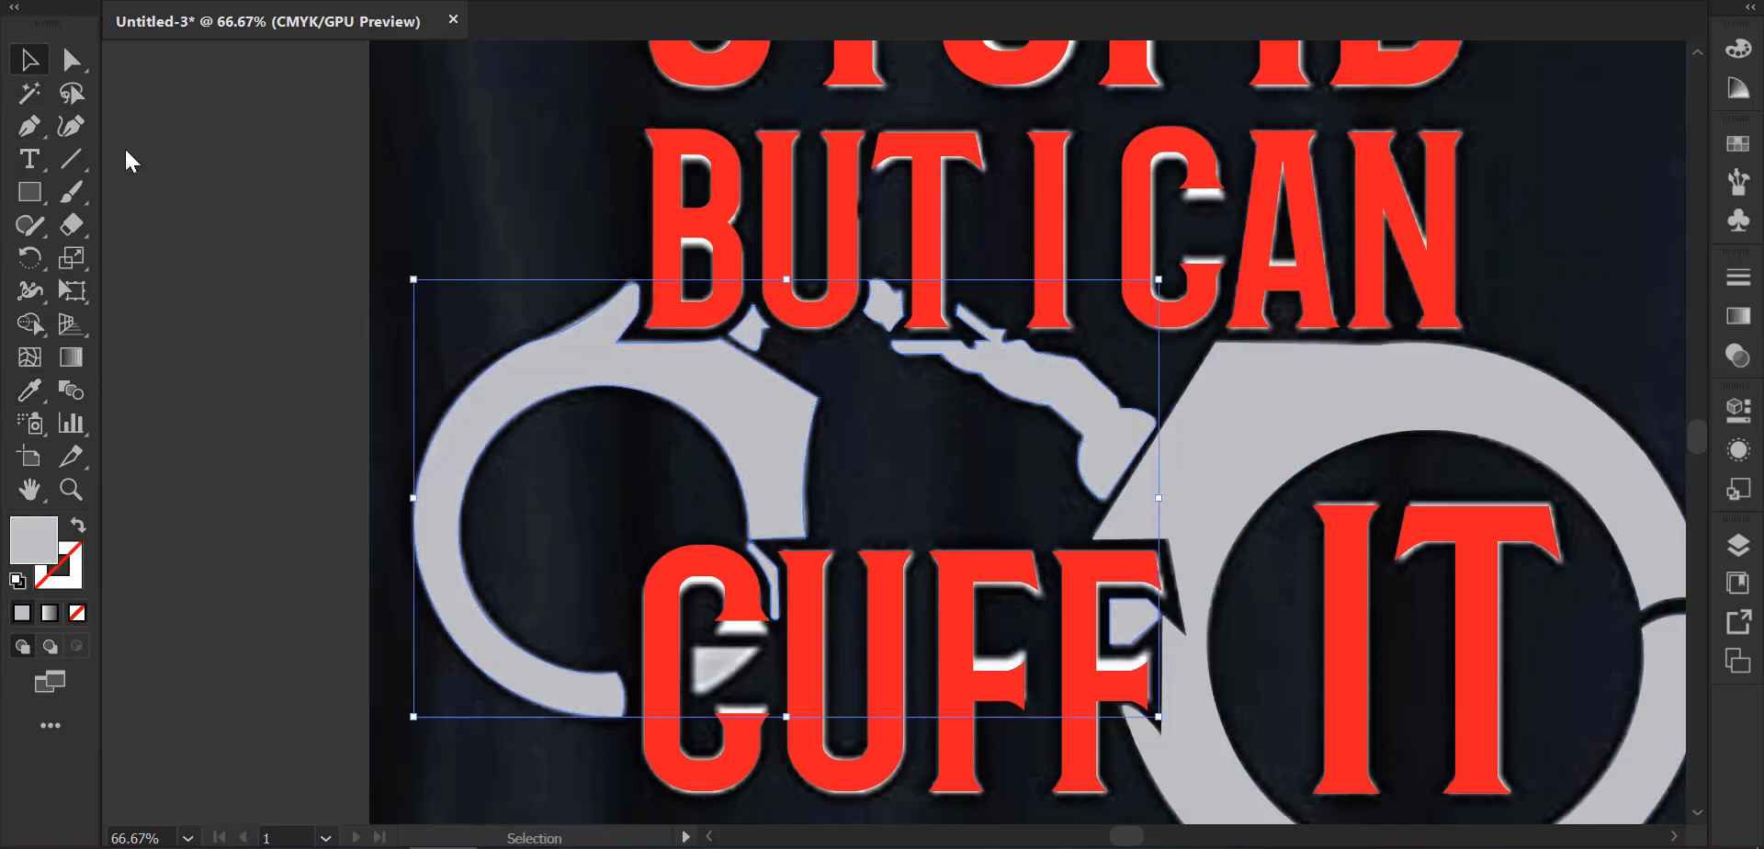
left_click(284, 494)
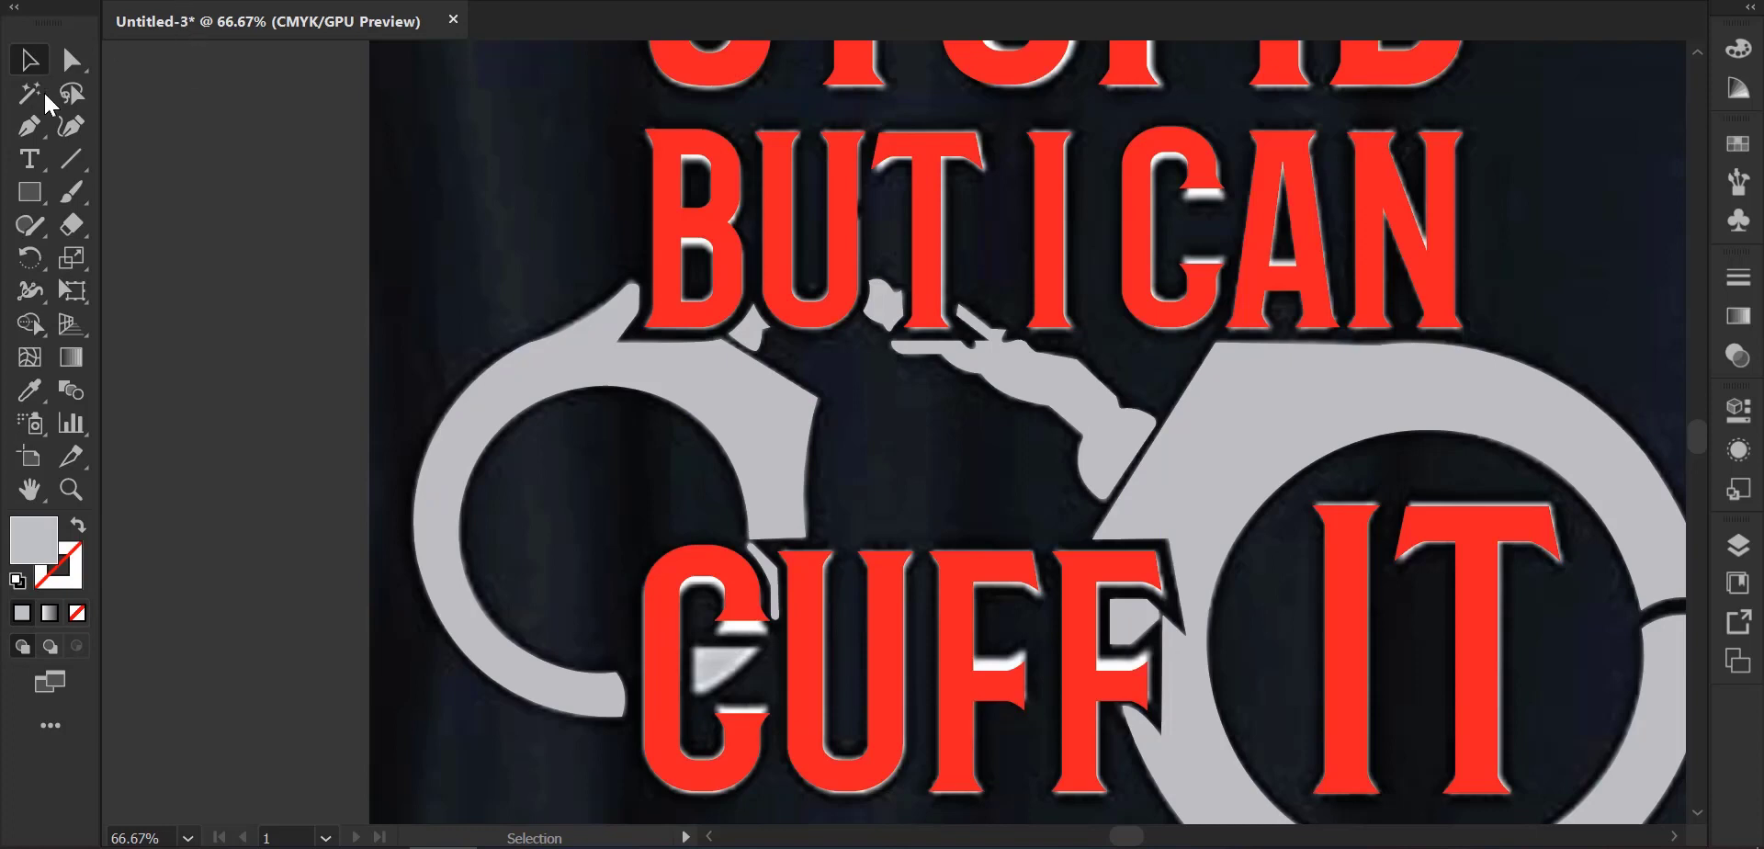
Trace the triangular fragment inside the C of CUFF as a closed grey shape with a curved lower edge.
left_click(29, 123)
left_click(644, 790)
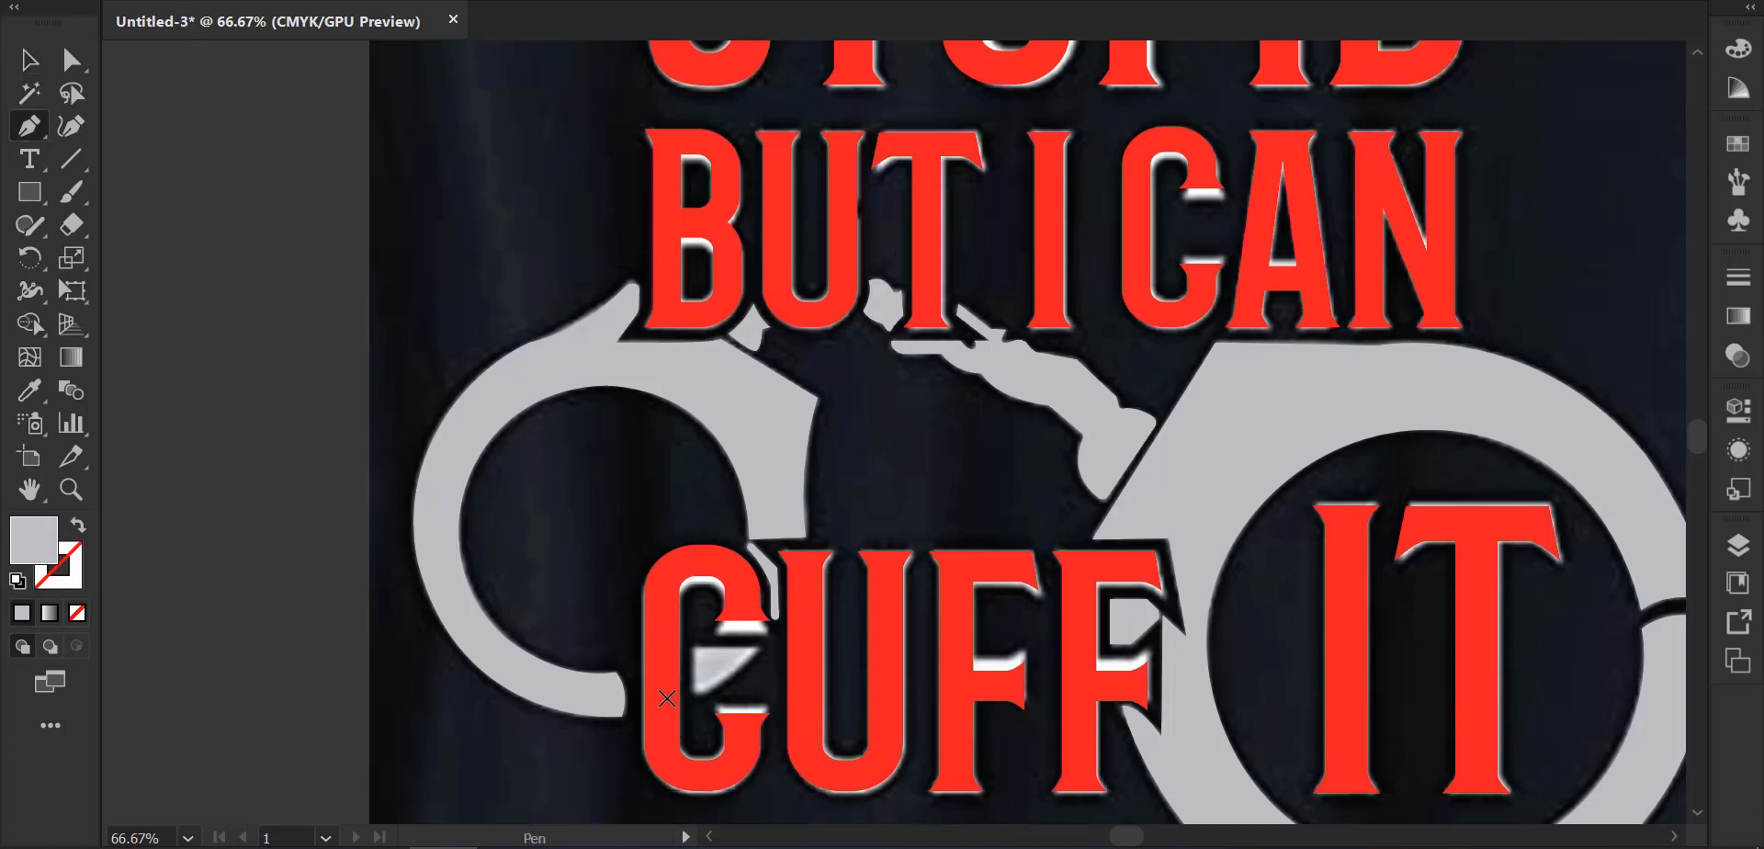
scroll(667, 698, "up", 2)
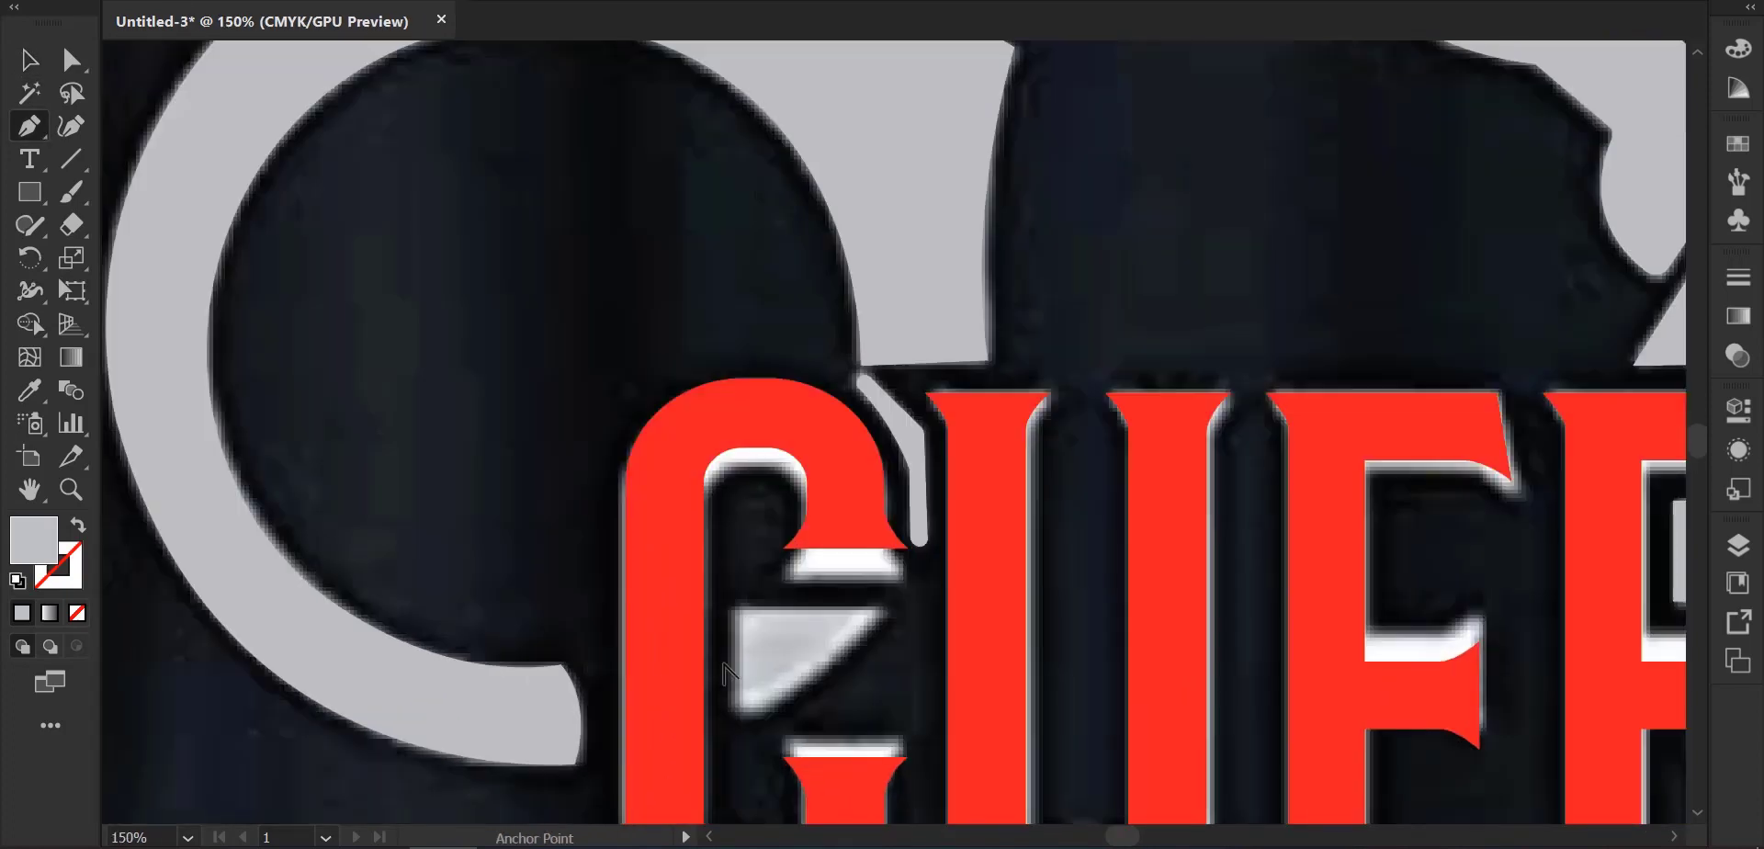
left_click(735, 610)
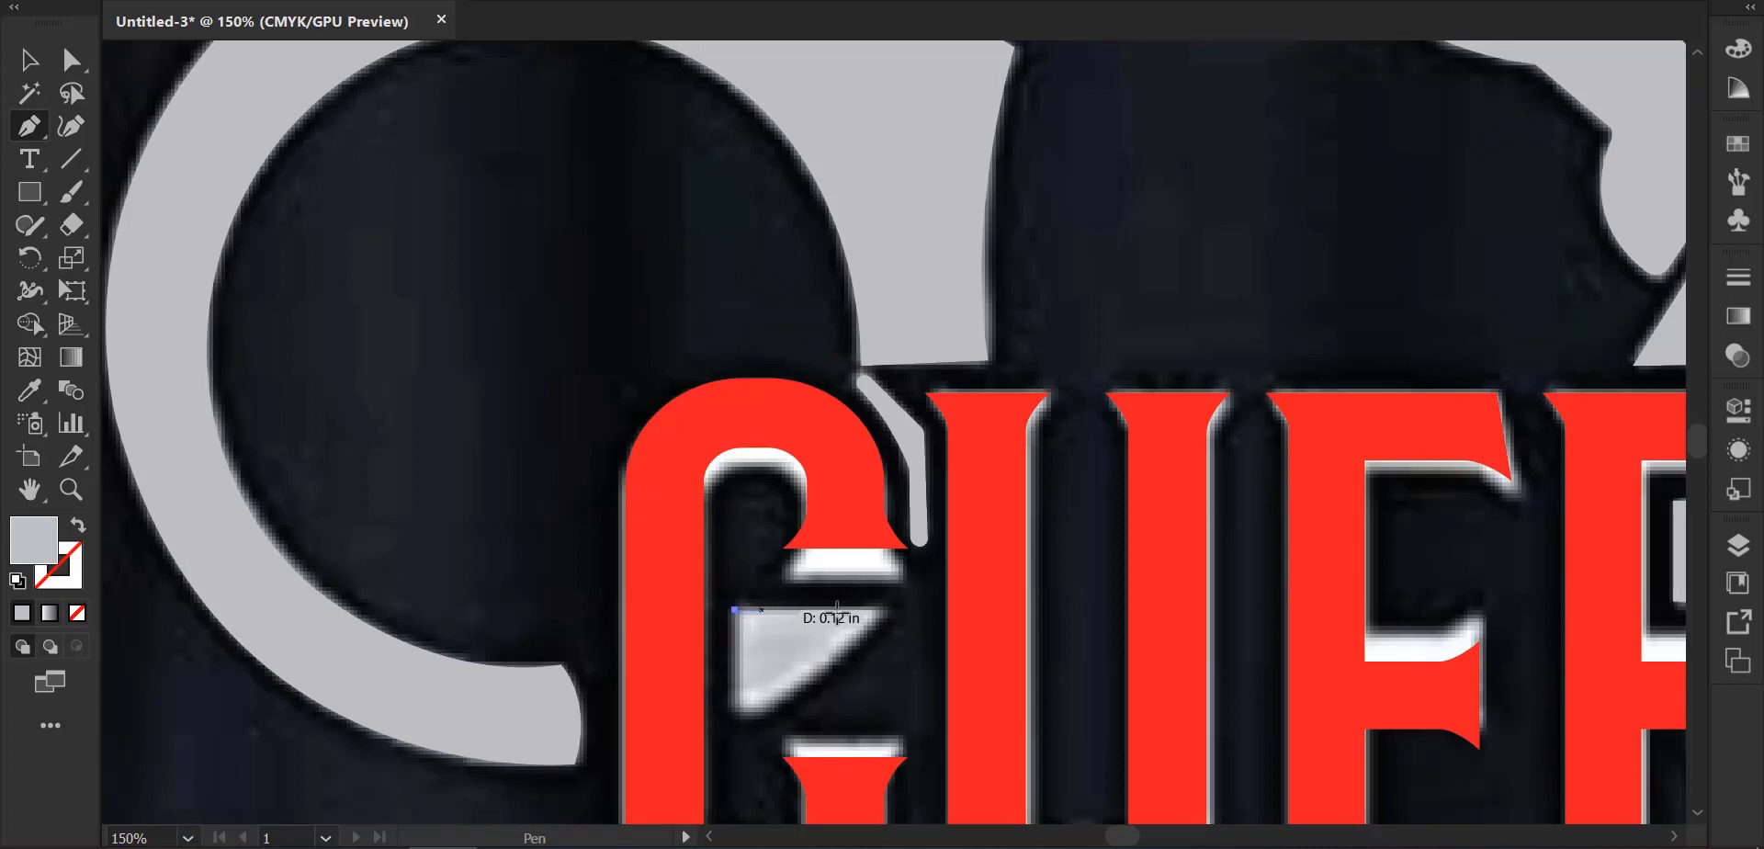
left_click(885, 609)
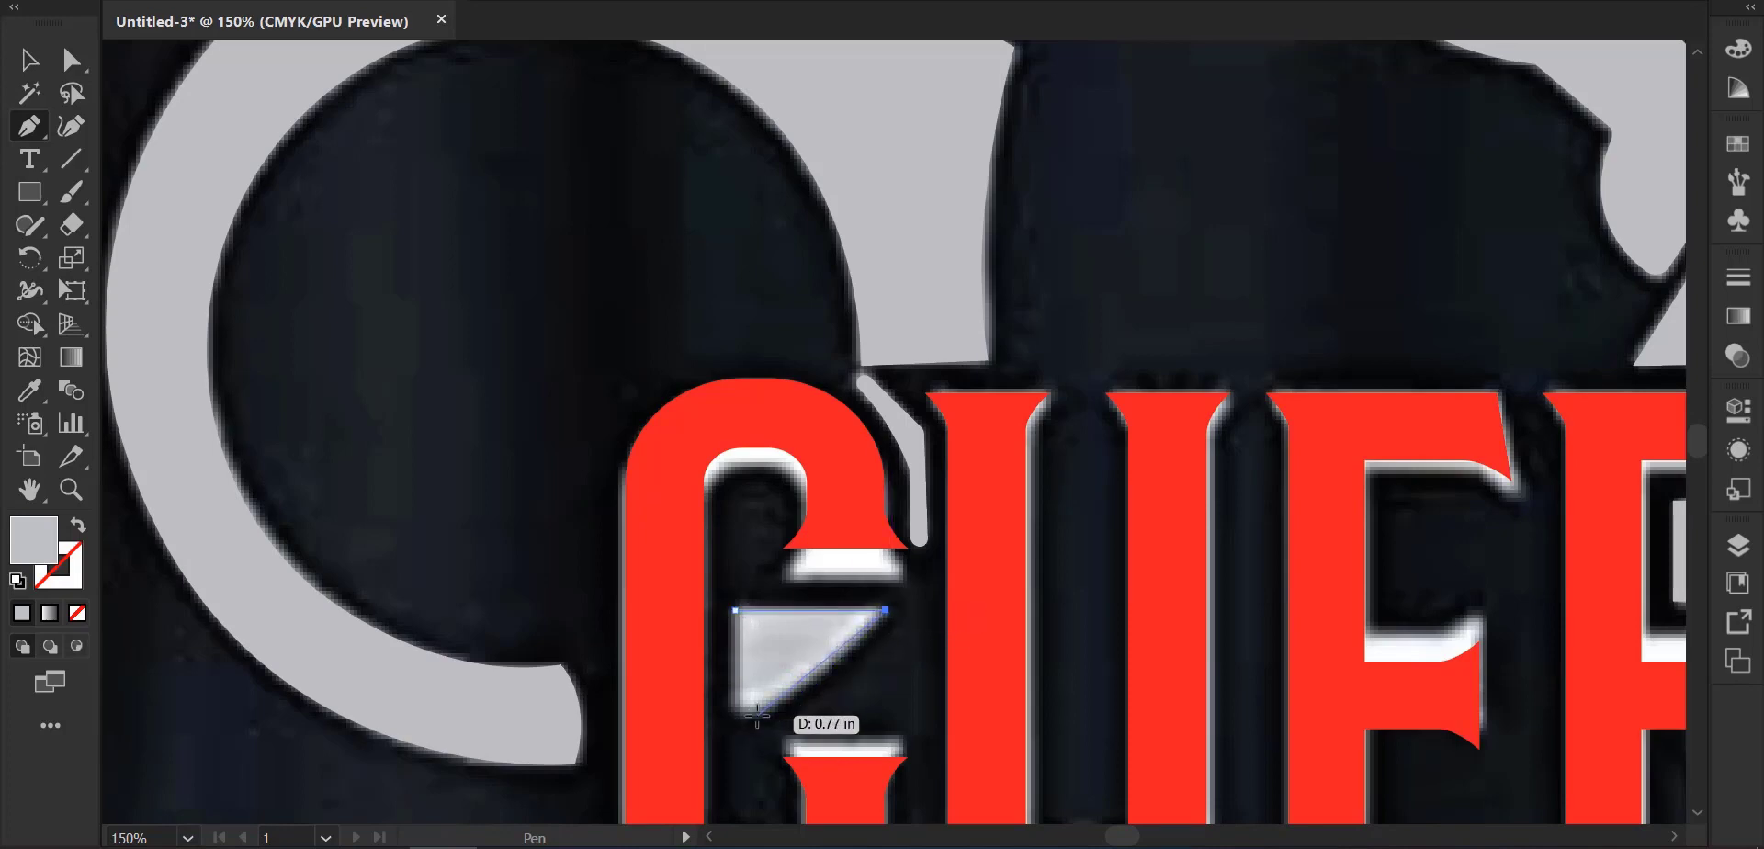
left_click_drag(736, 706, 714, 669)
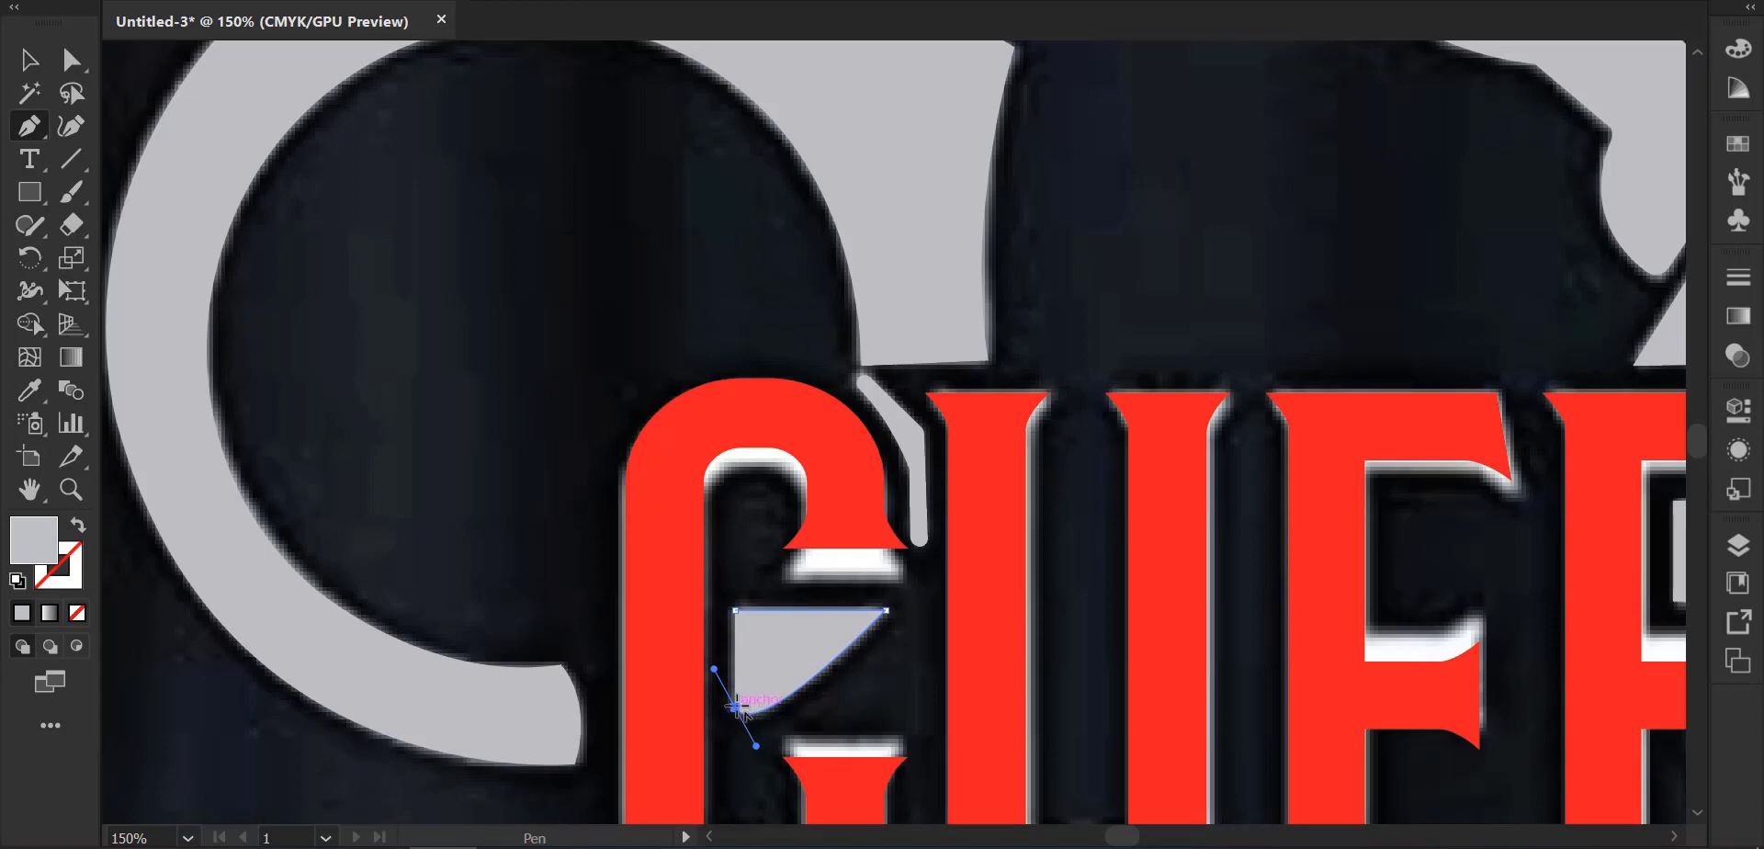
left_click_drag(735, 708, 756, 746)
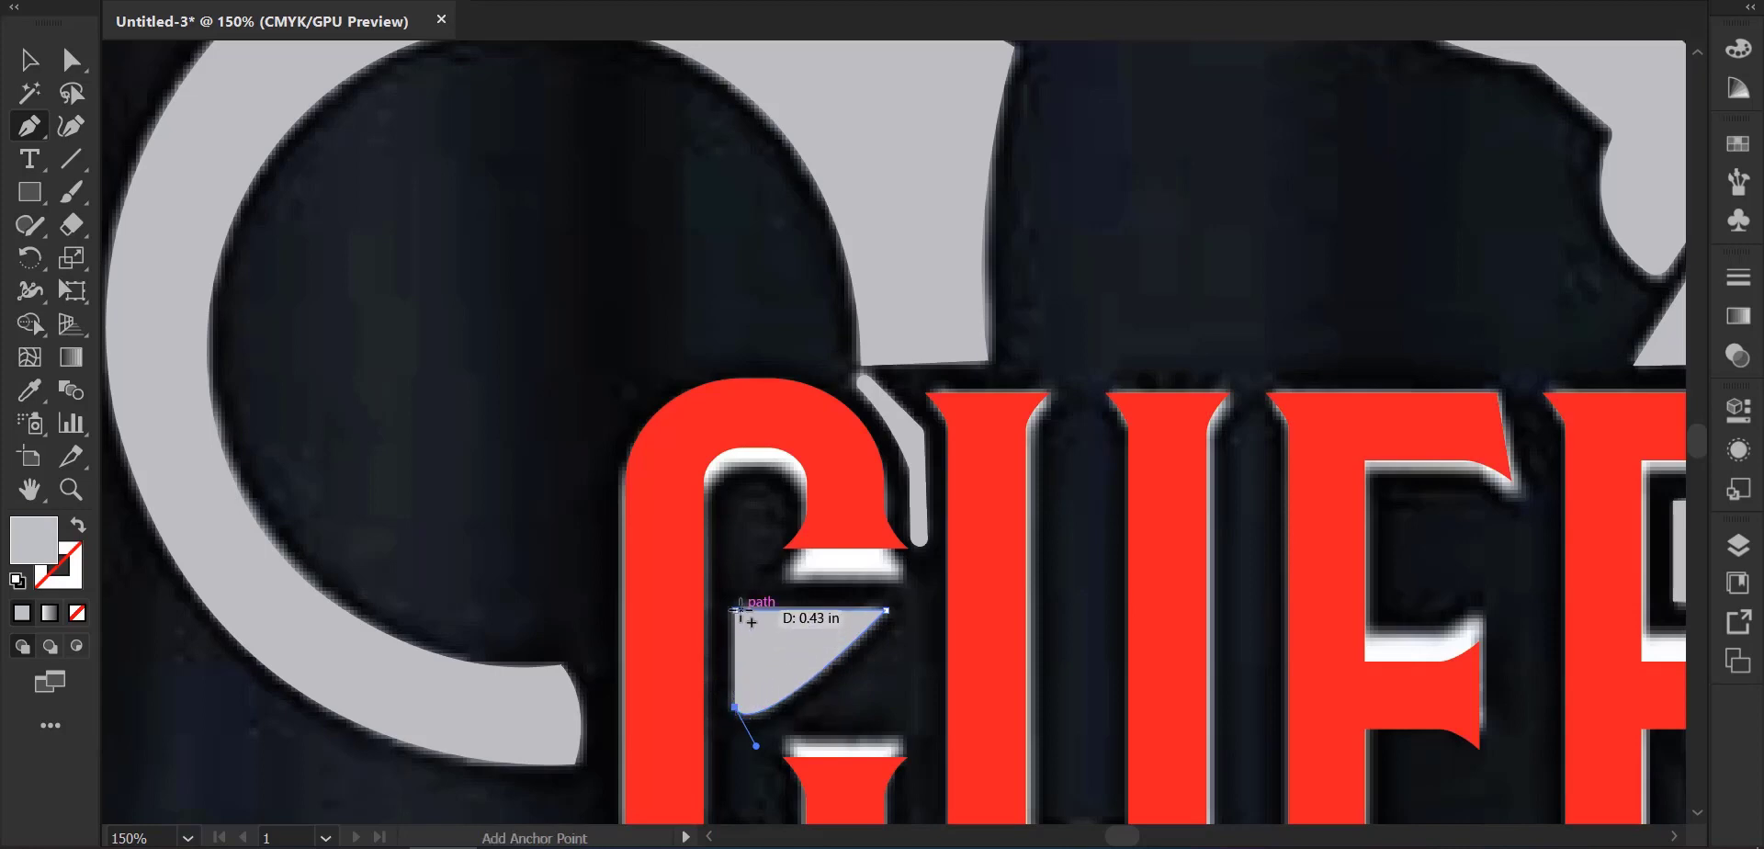
left_click(734, 609)
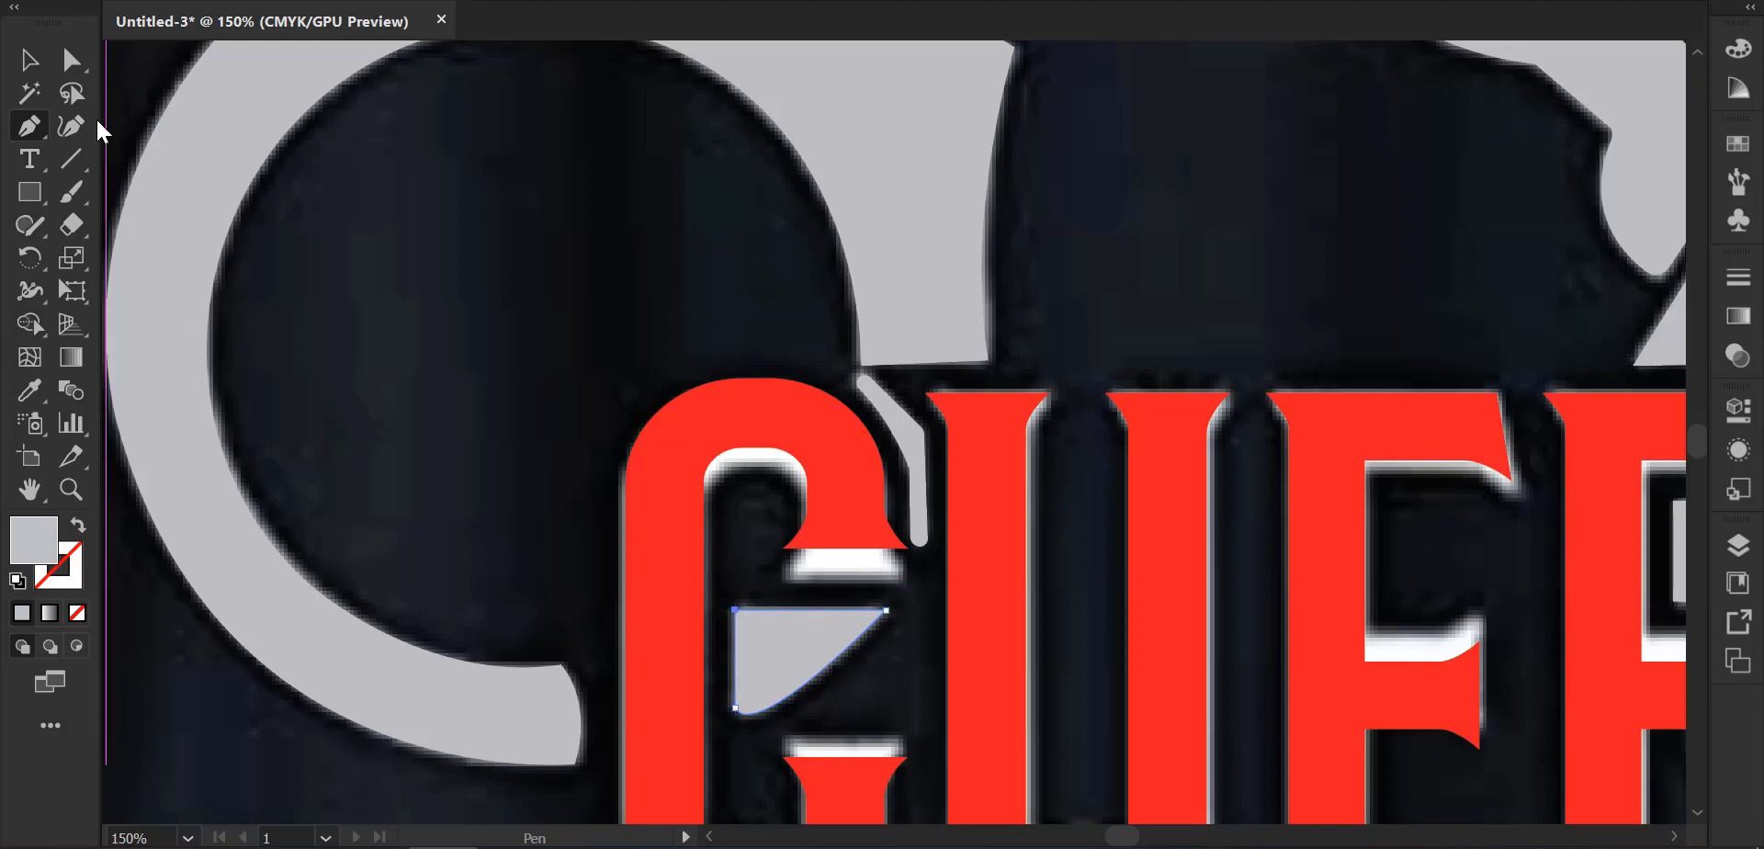
Round the pointed outer corner of the fragment inside the C with the Direct Selection tool.
left_click(71, 60)
left_click(886, 610)
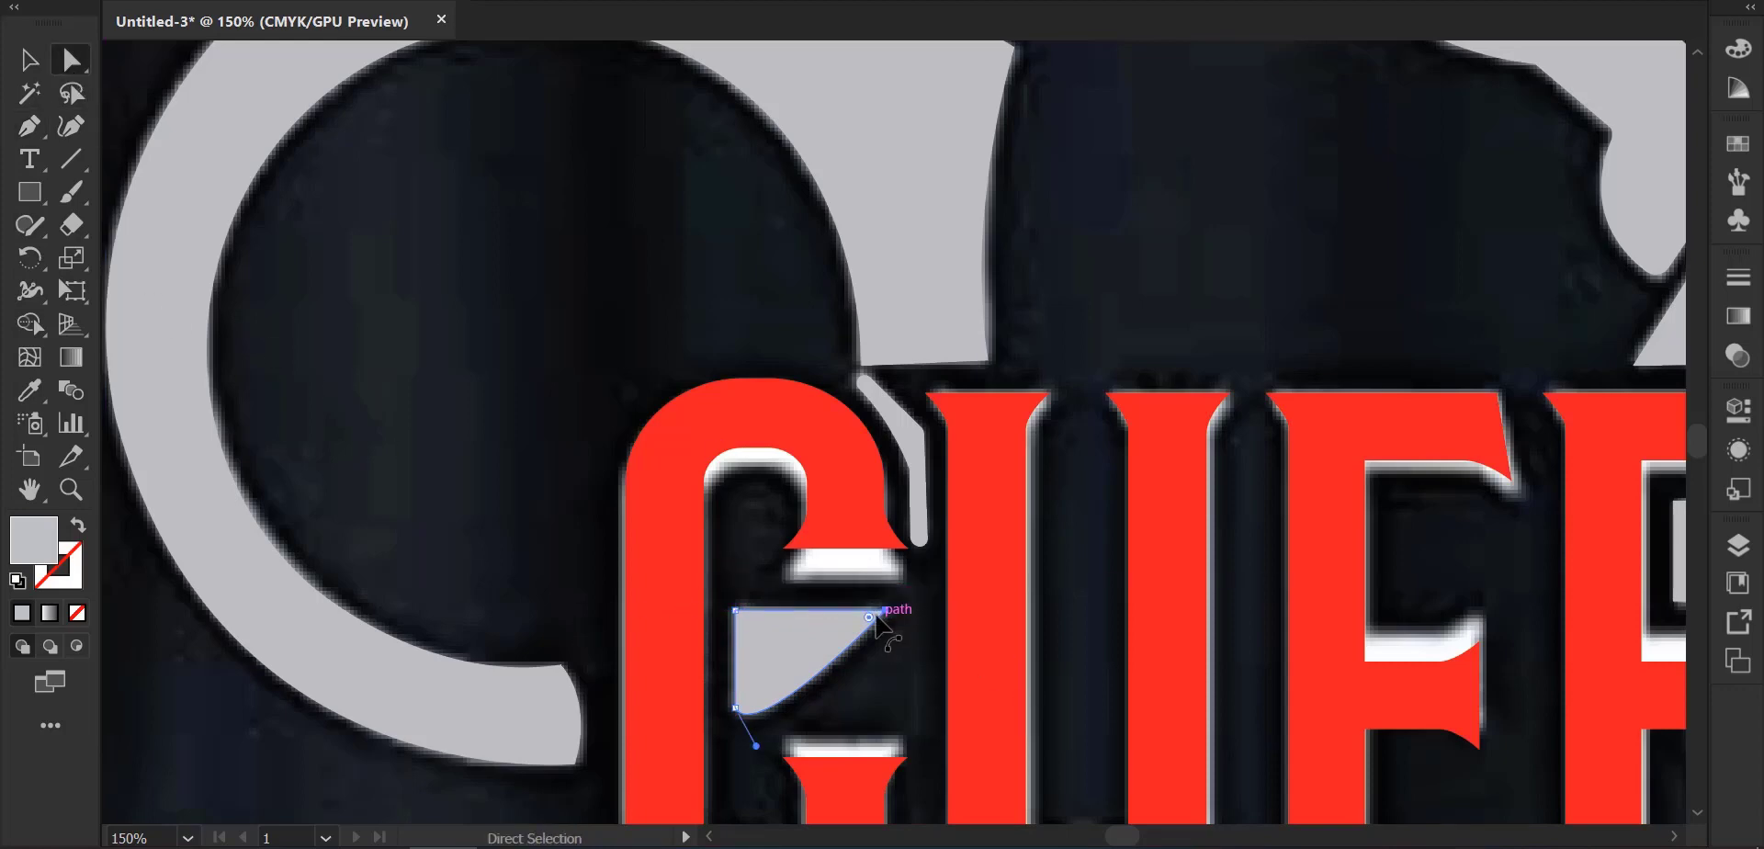
left_click_drag(869, 618, 884, 625)
scroll(825, 694, "down", 2)
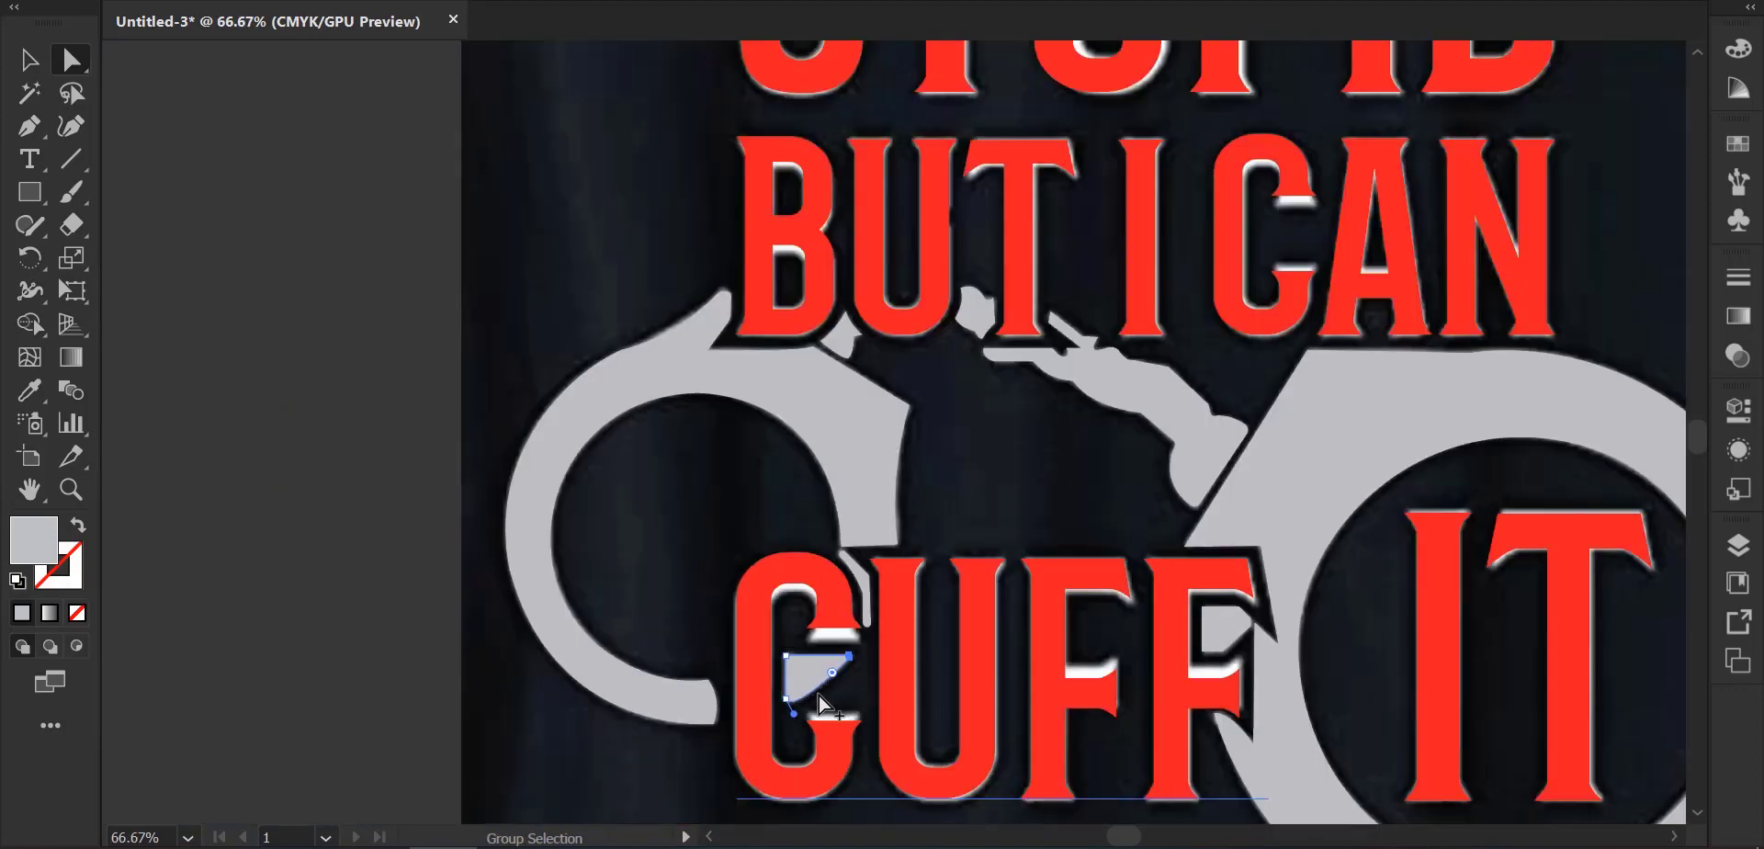
Select all artwork and cut the holes out of the chain and the small broken link with the Shape Builder tool.
left_click(29, 60)
key("ctrl+a")
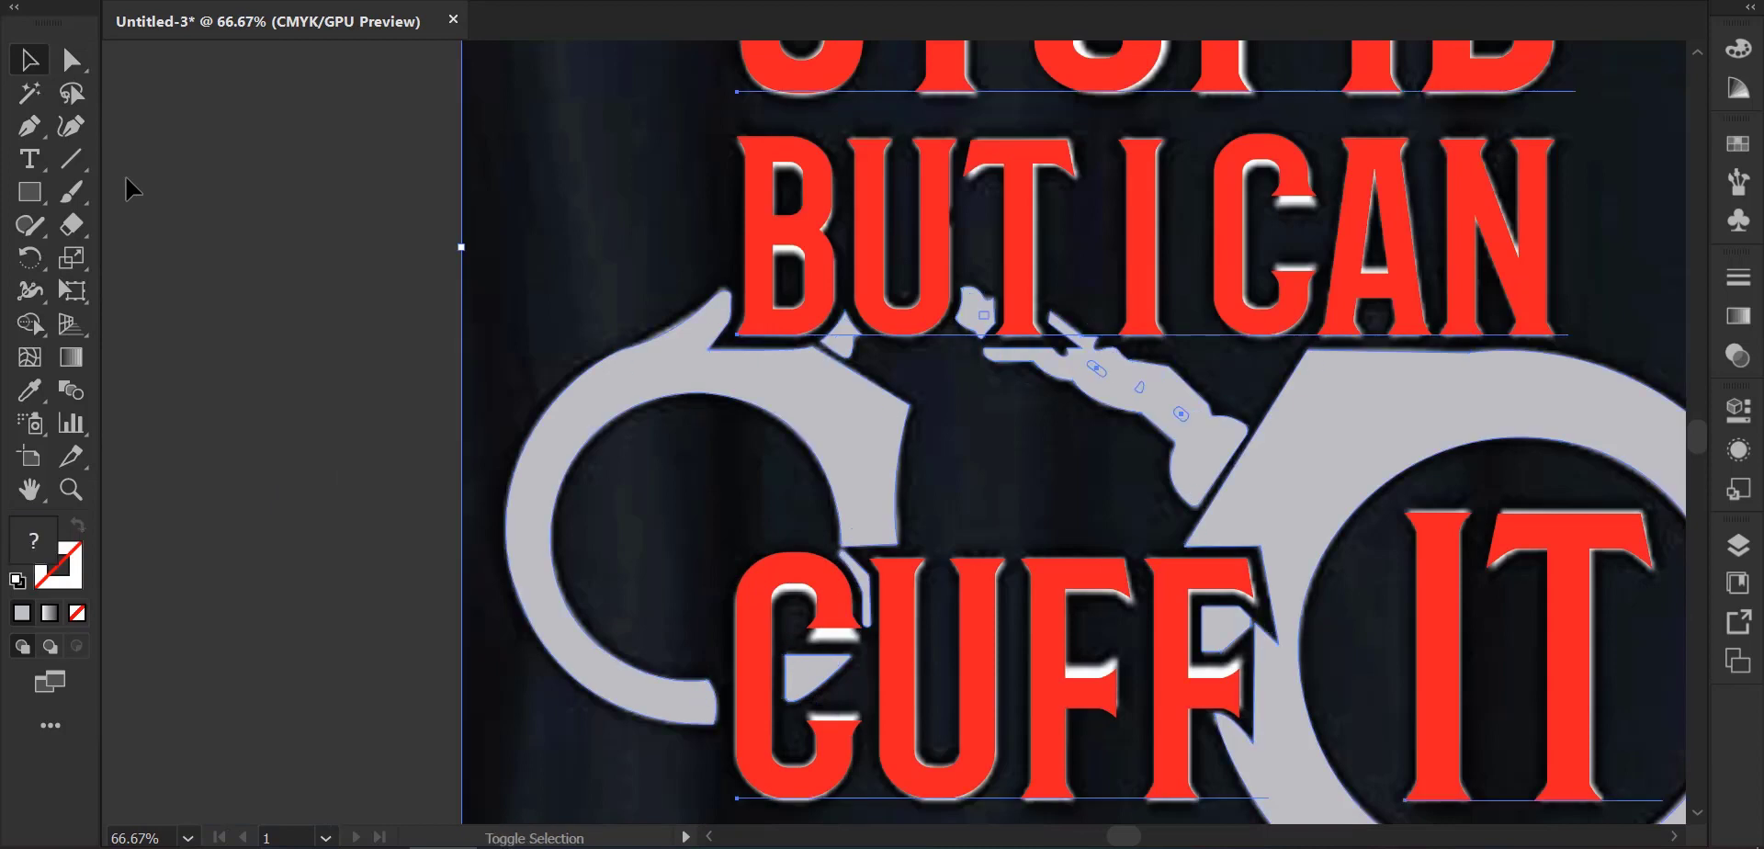
key("shift+m")
scroll(962, 362, "up", 3)
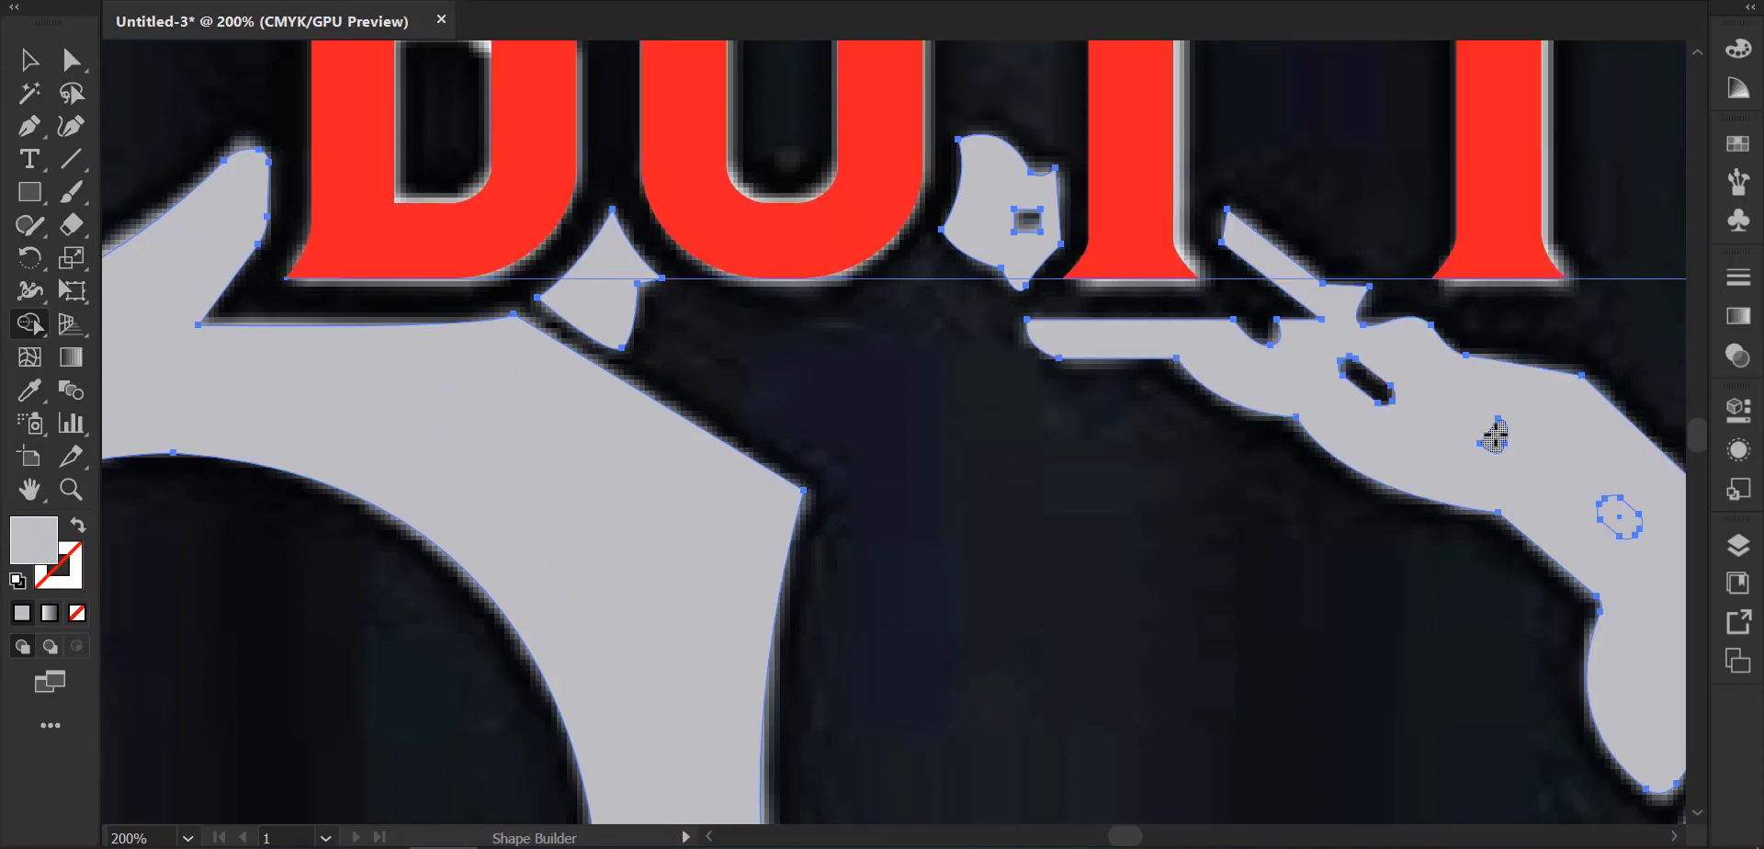
scroll(772, 542, "down", 2)
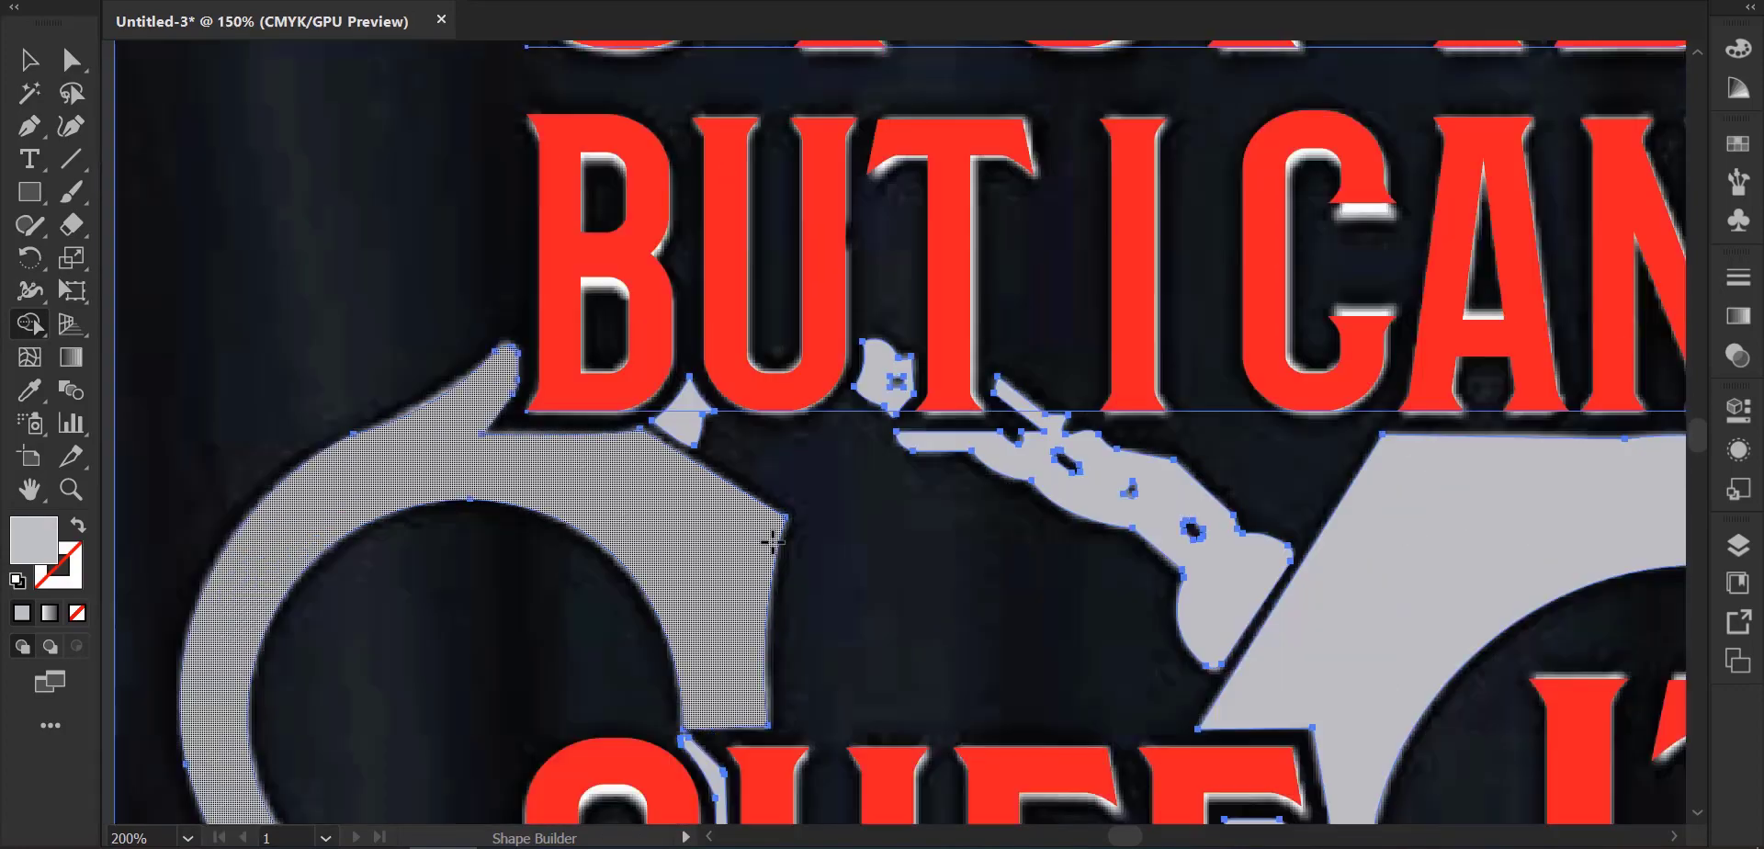
scroll(772, 542, "down", 4)
scroll(772, 542, "down", 1)
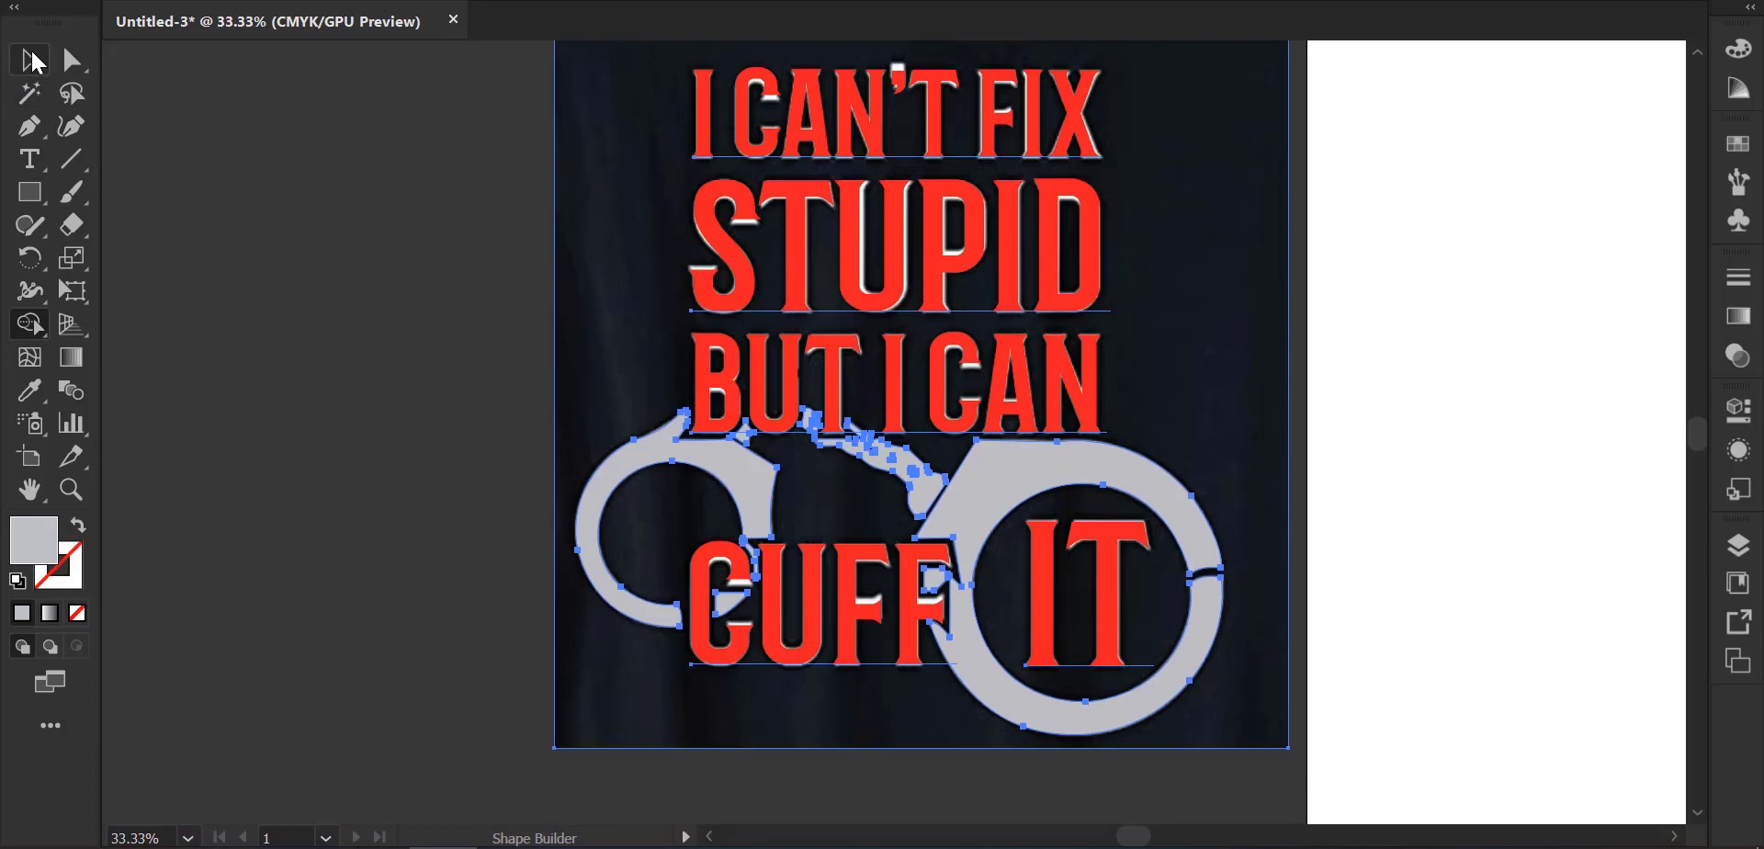
Move the reference image to the left, clear of the traced text and handcuff artwork.
left_click(35, 62)
left_click(485, 477)
scroll(484, 469, "down", 2)
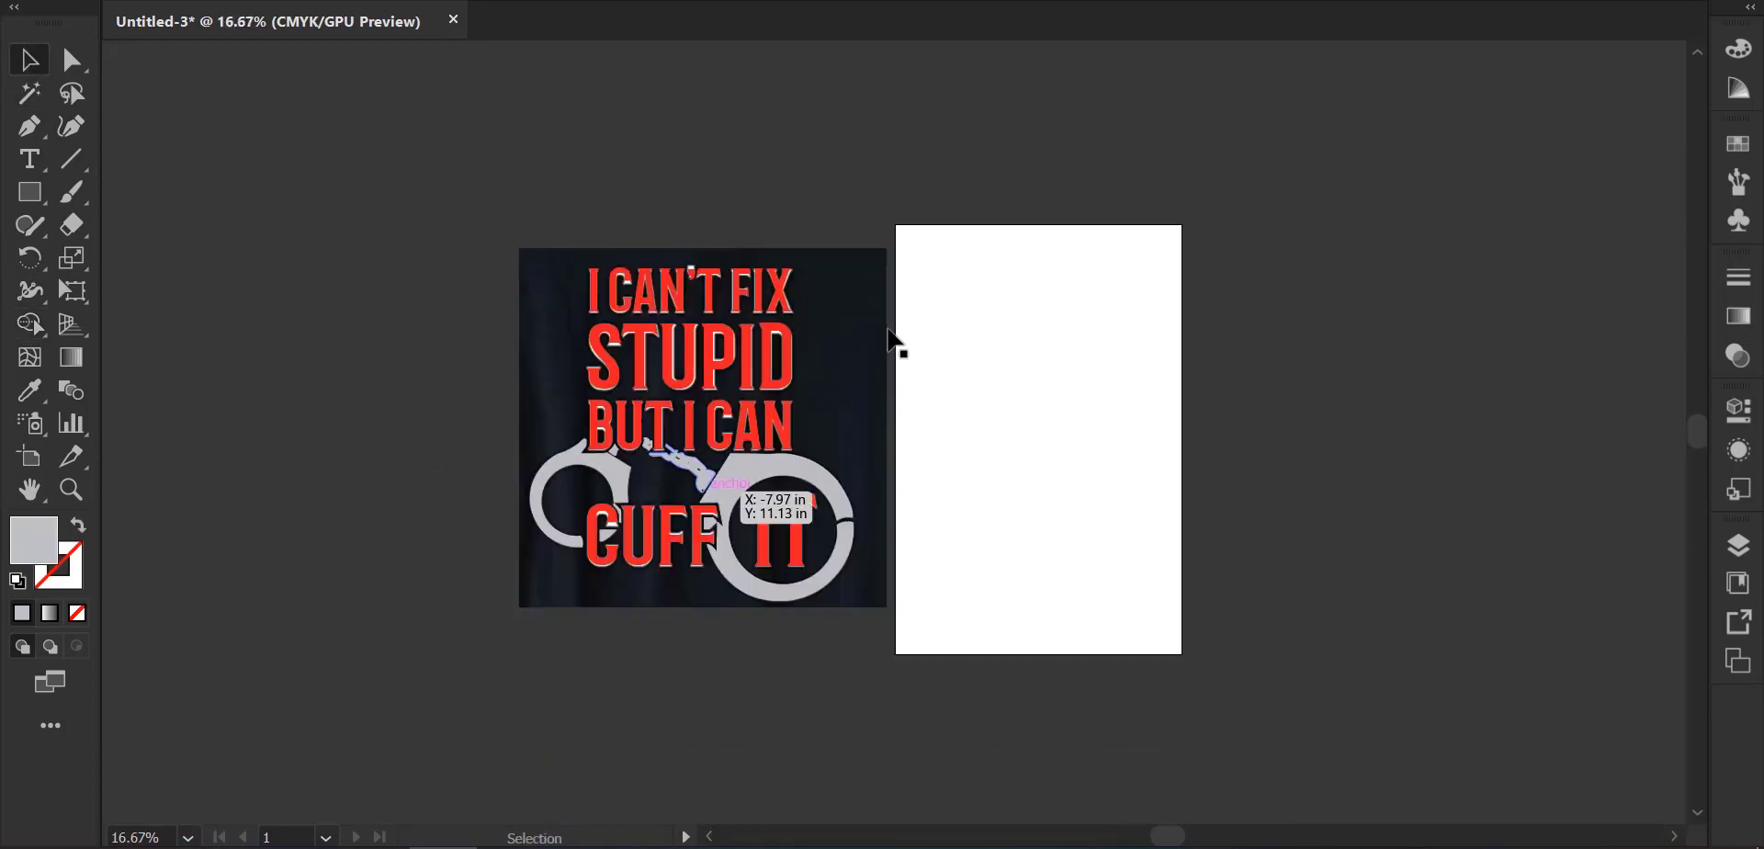
double_click(847, 365)
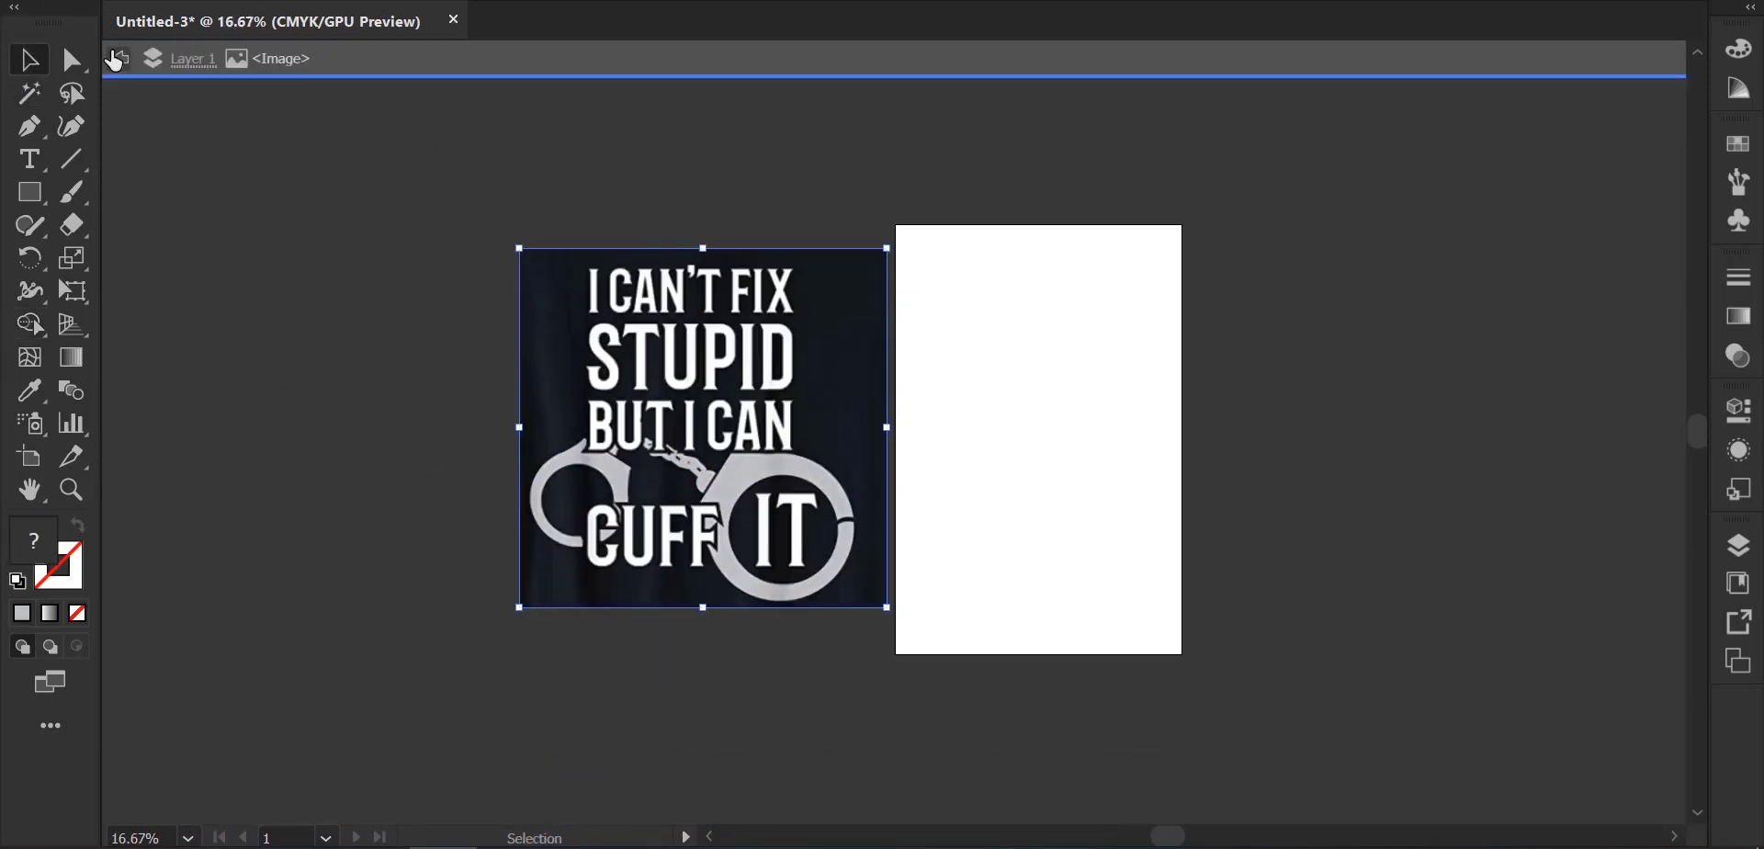
left_click(115, 61)
left_click(114, 60)
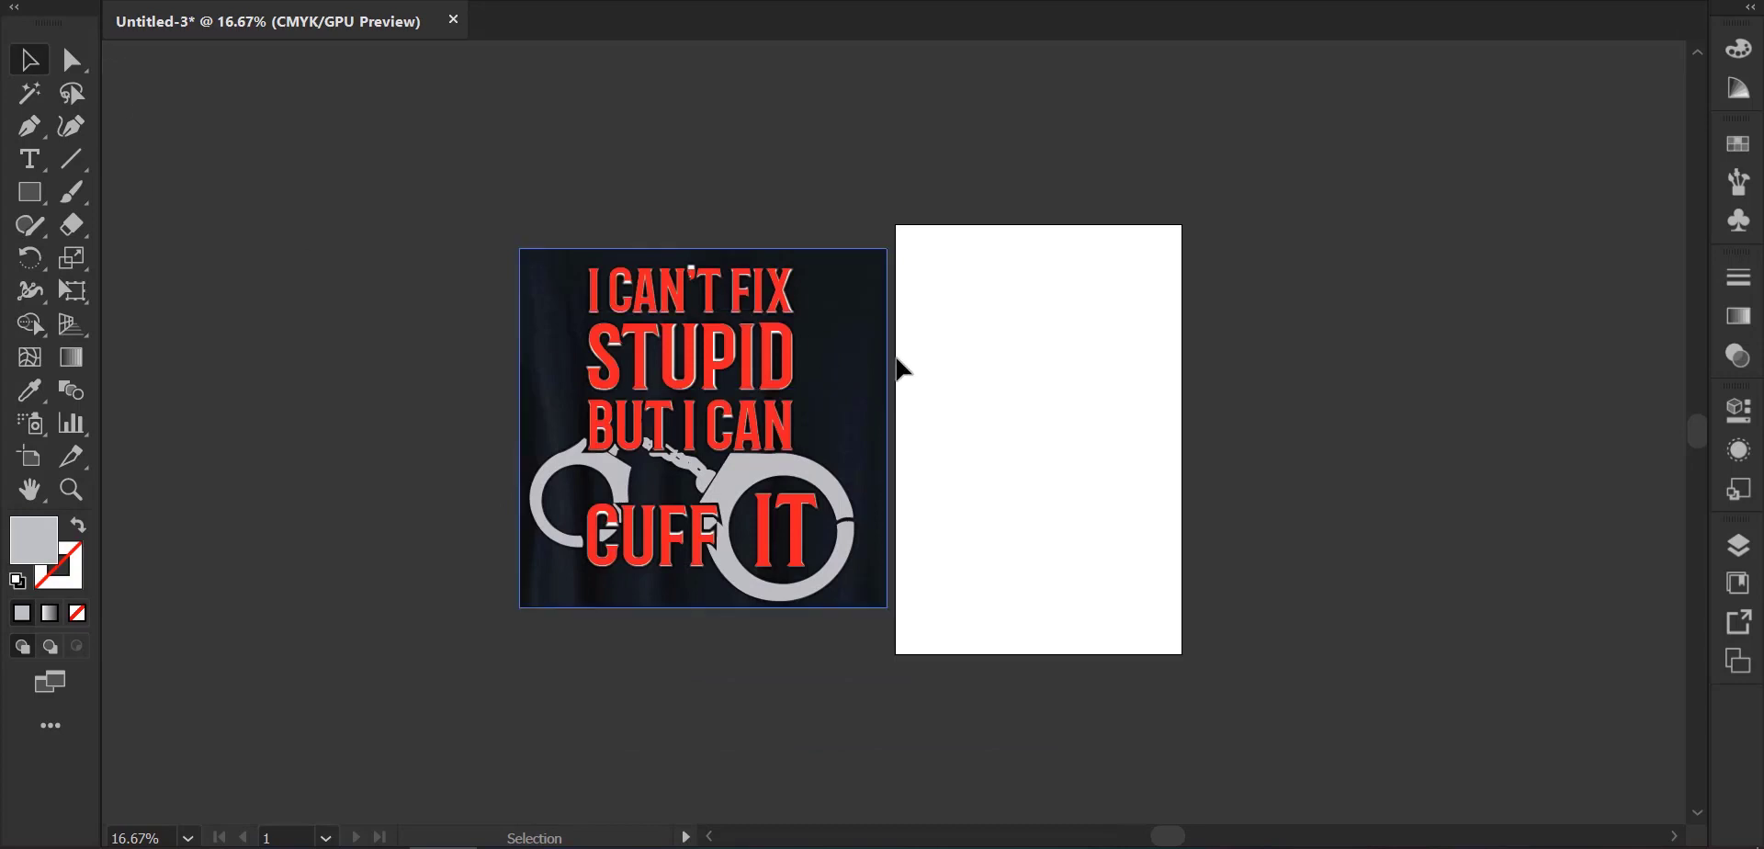
left_click(864, 331)
left_click_drag(440, 289, 379, 287)
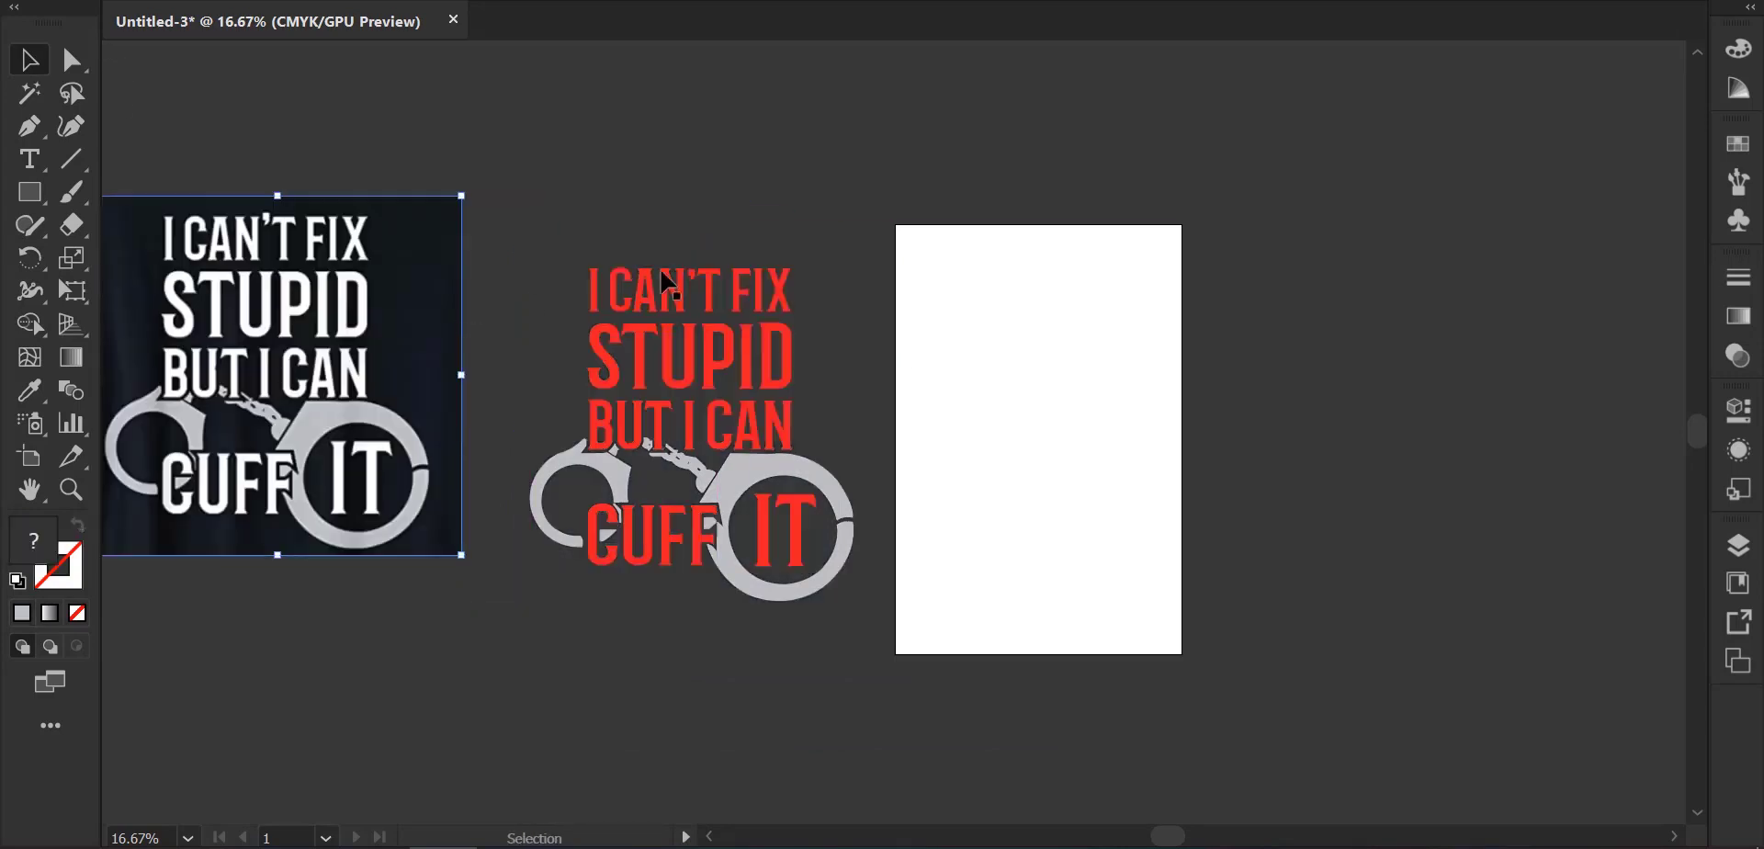
Fill the text lines I CAN'T FIX, STUPID and BUT I CAN with white.
left_click(742, 439)
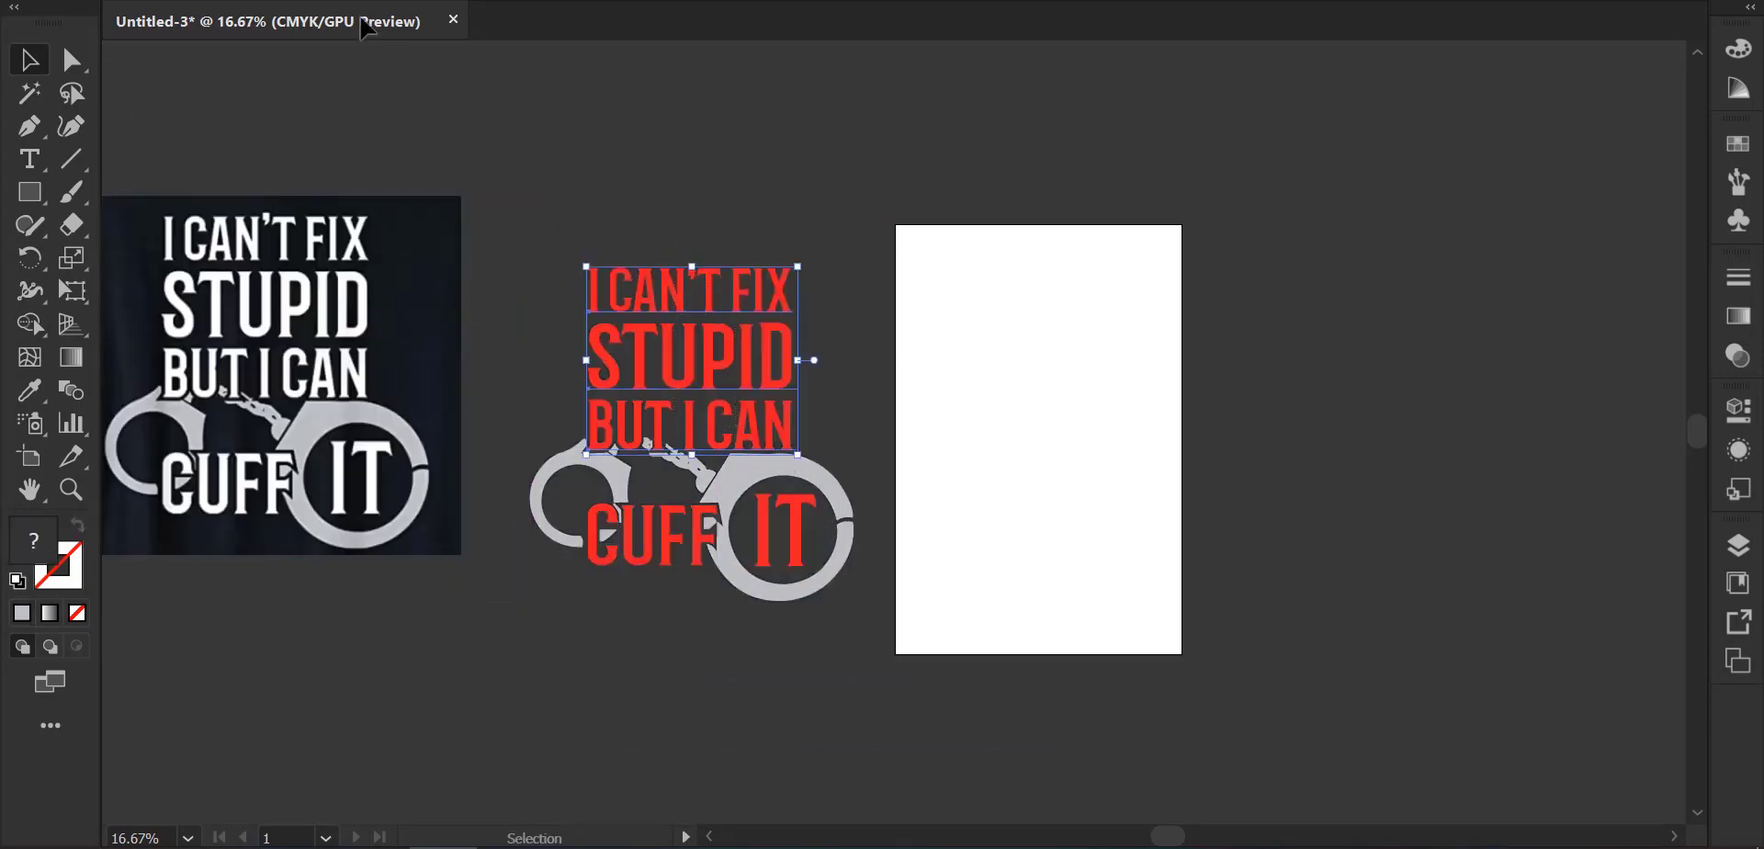
left_click(57, 2)
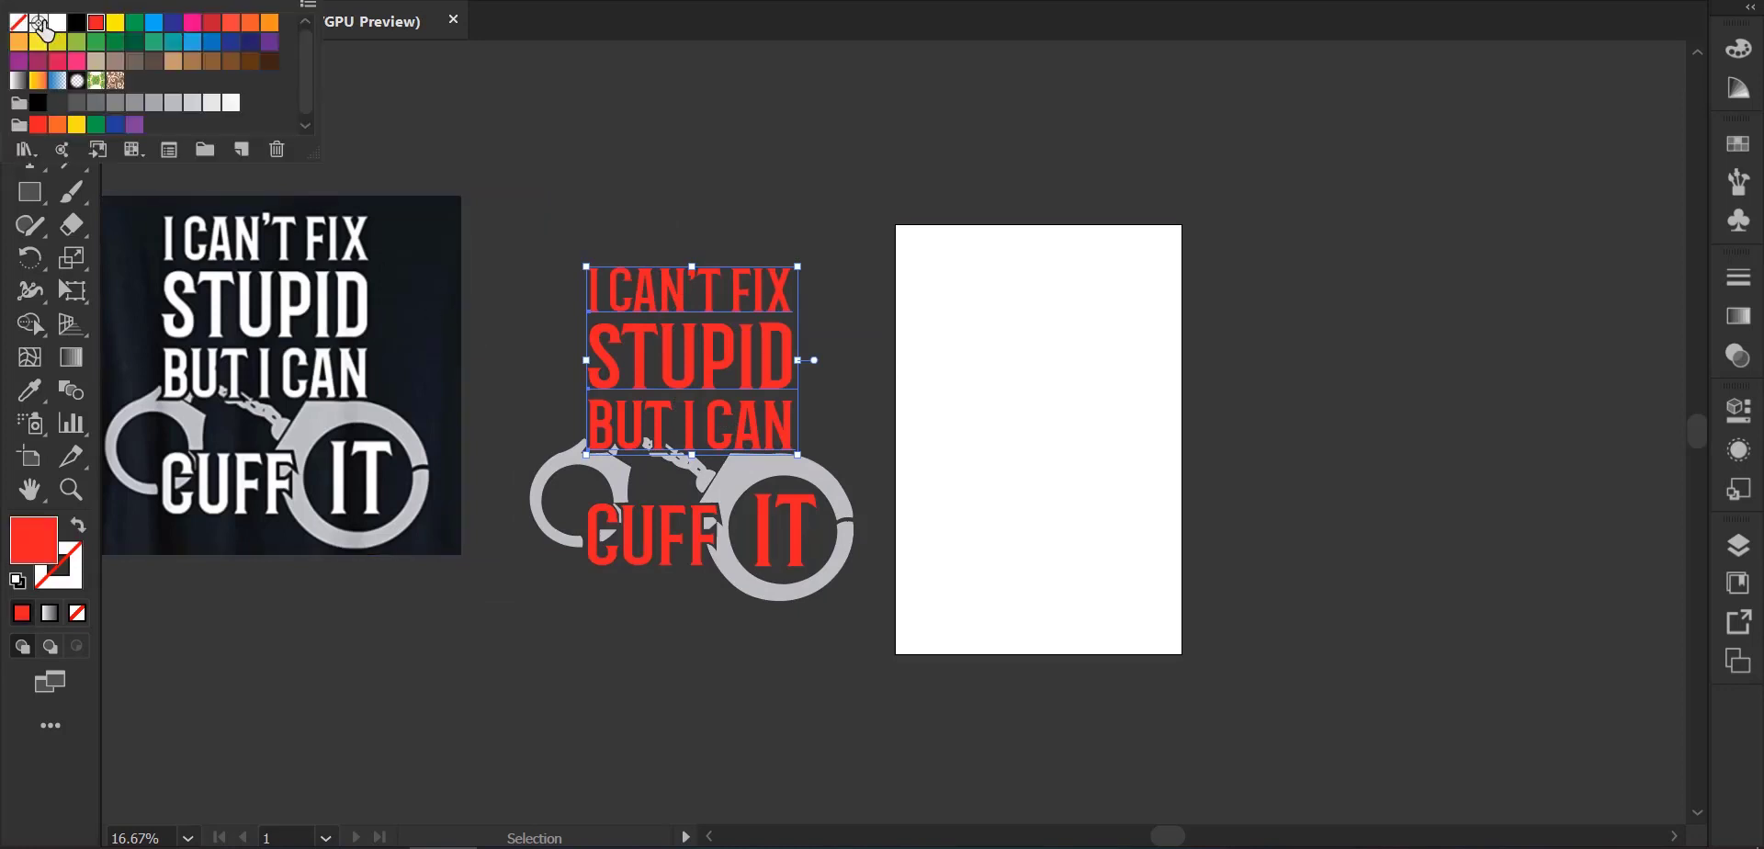
left_click(55, 24)
left_click(533, 105)
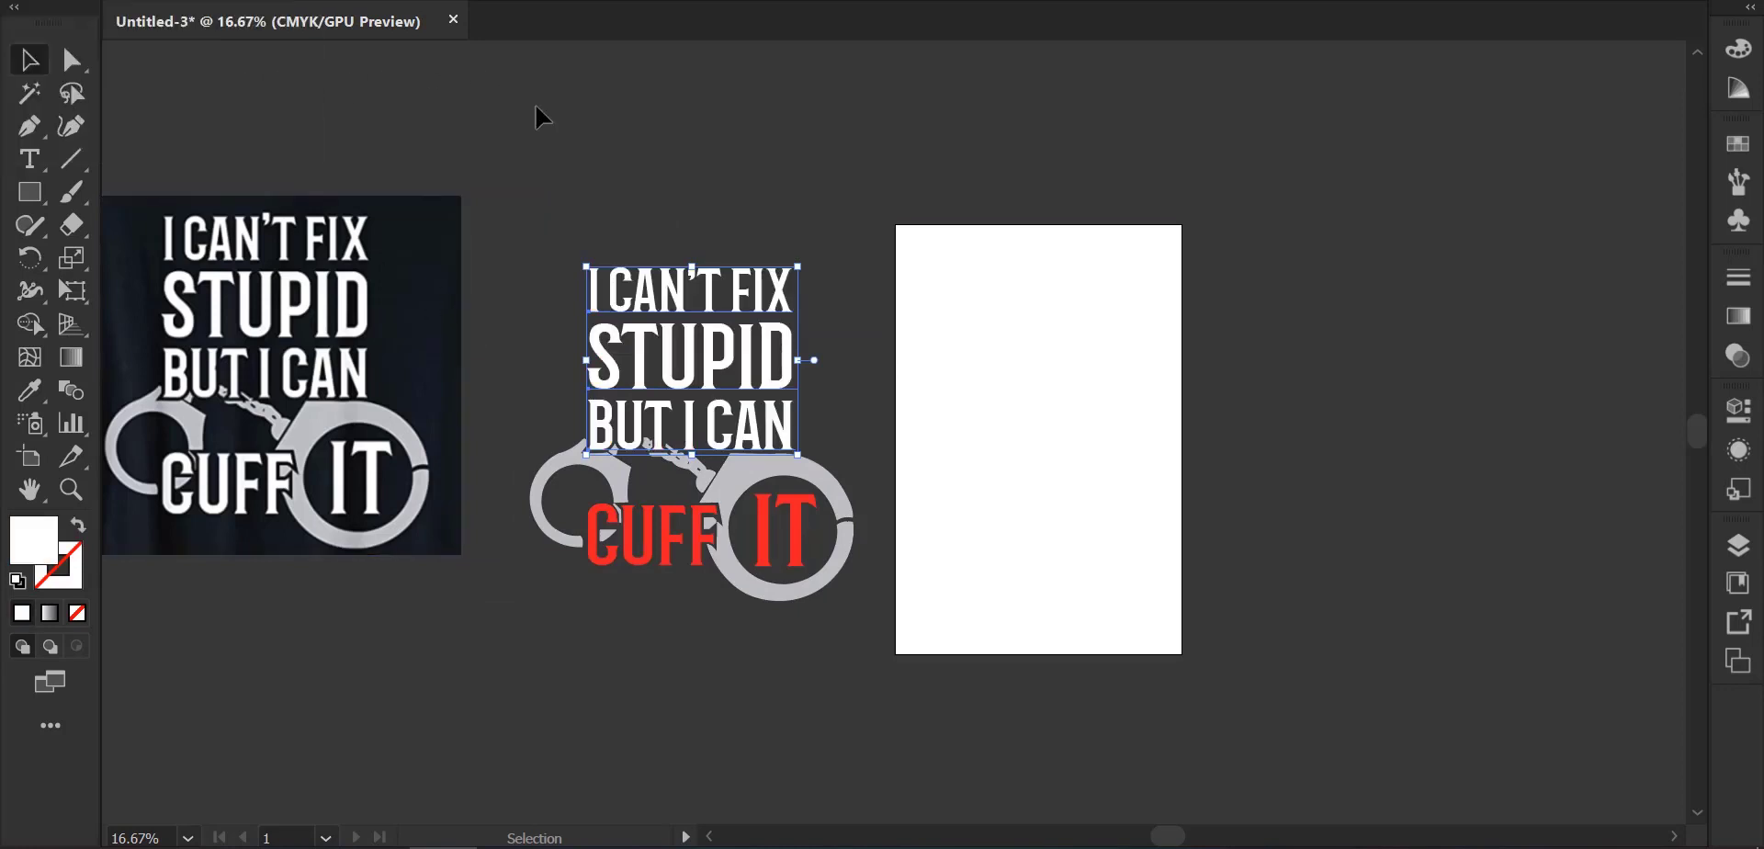
left_click(544, 106)
Select the words CUFF and IT together and fill them with white.
left_click(687, 570)
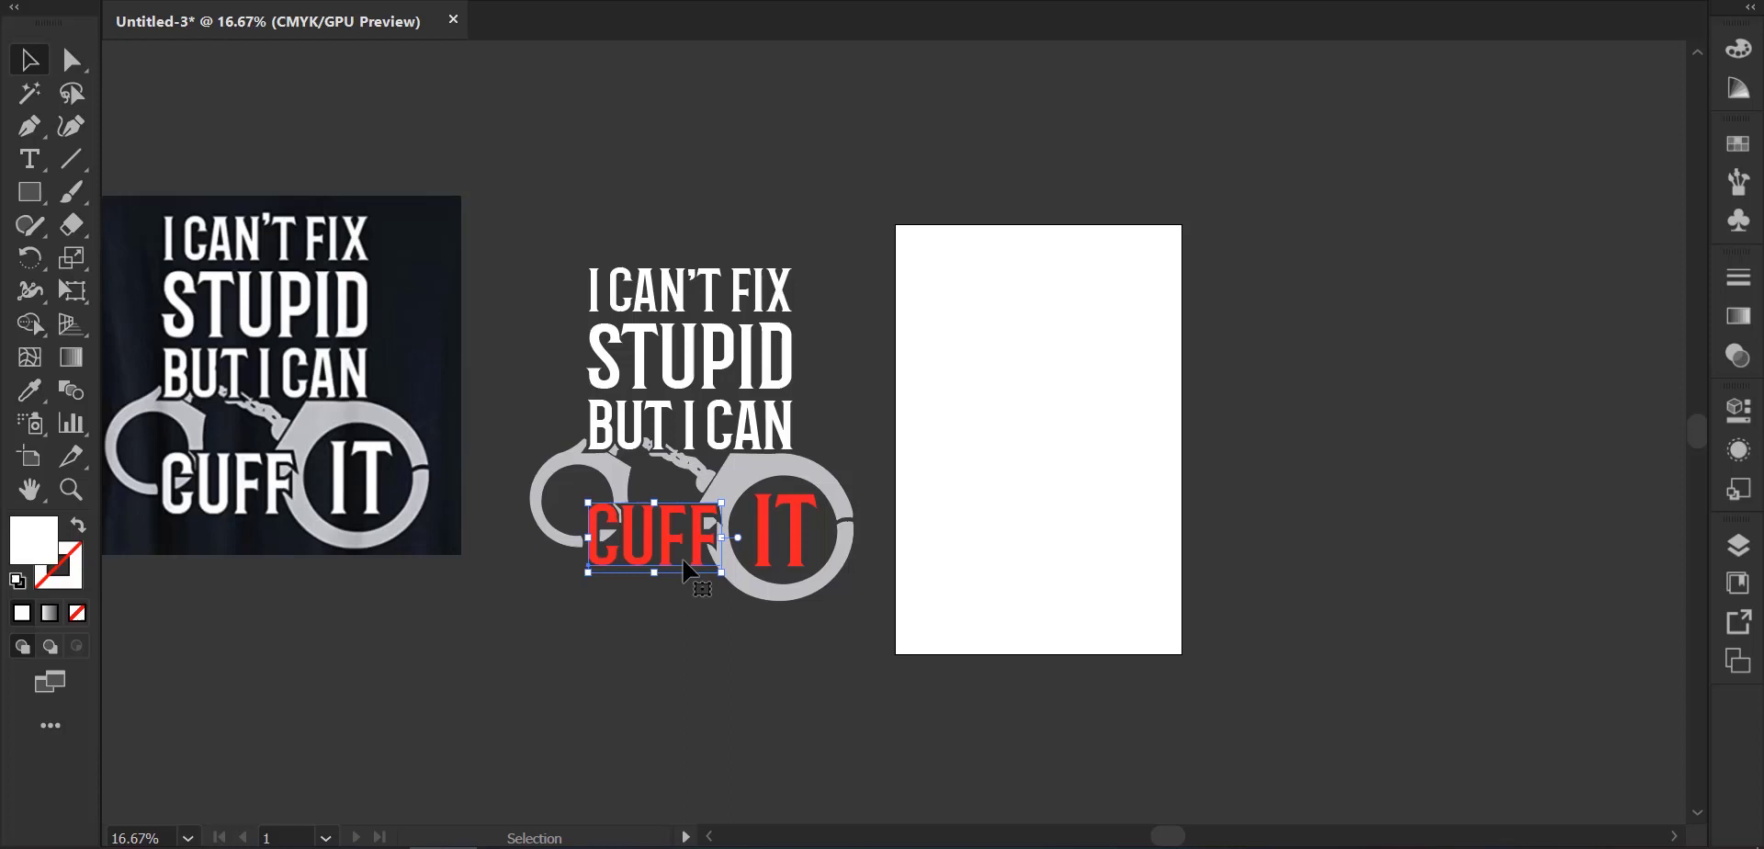
left_click(772, 535, "shift")
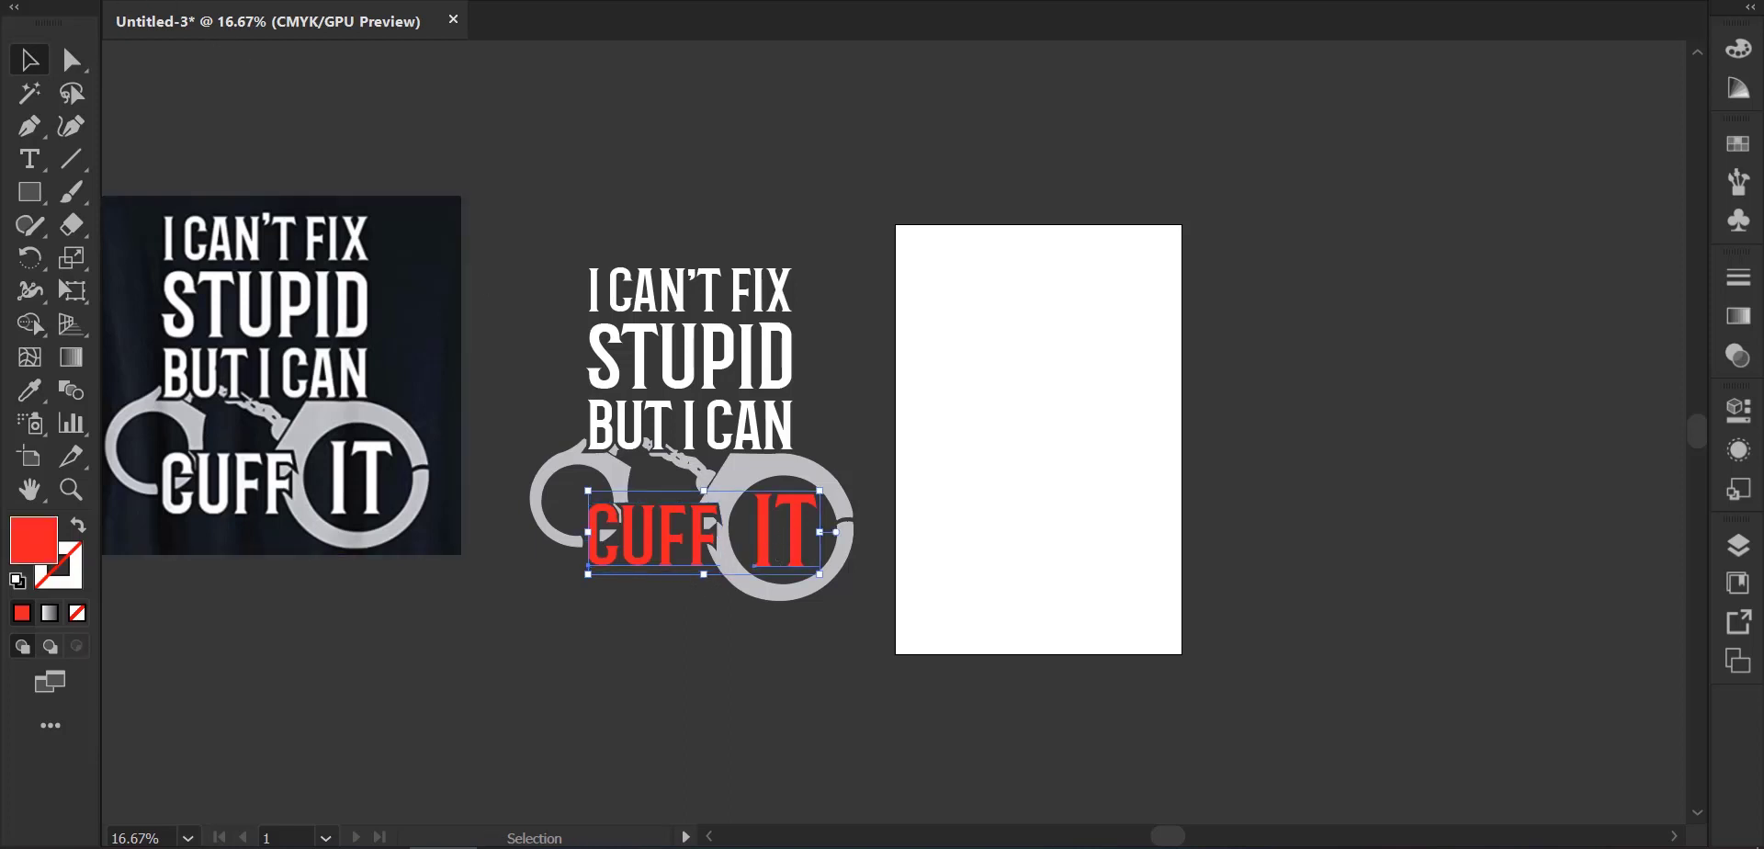
left_click(55, 27)
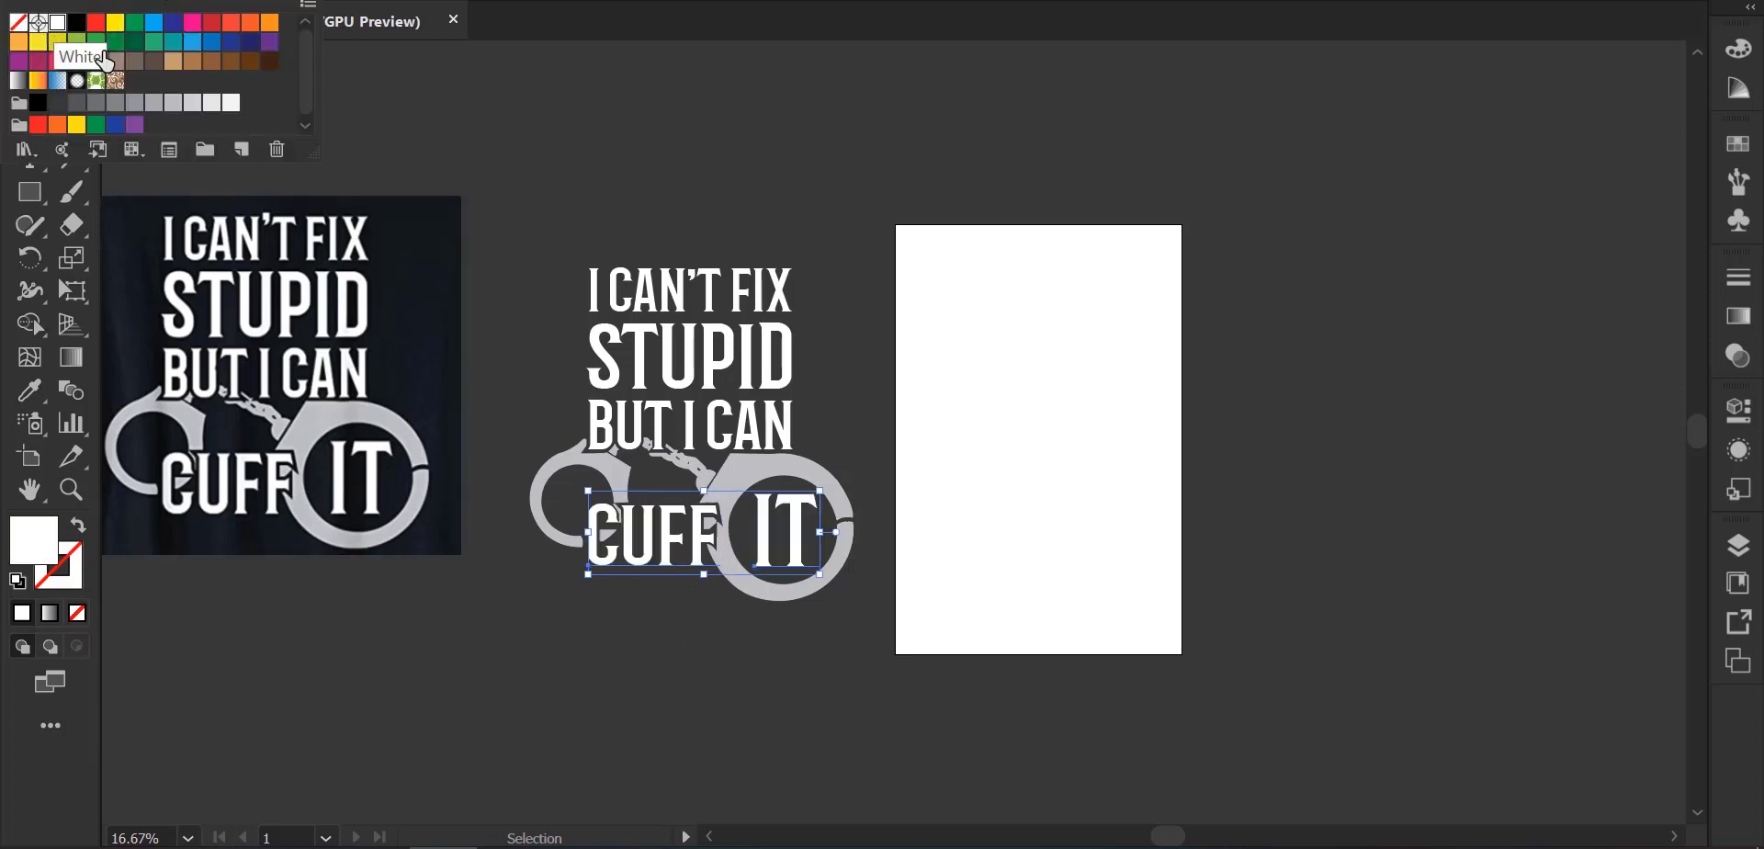
left_click(555, 129)
left_click(555, 128)
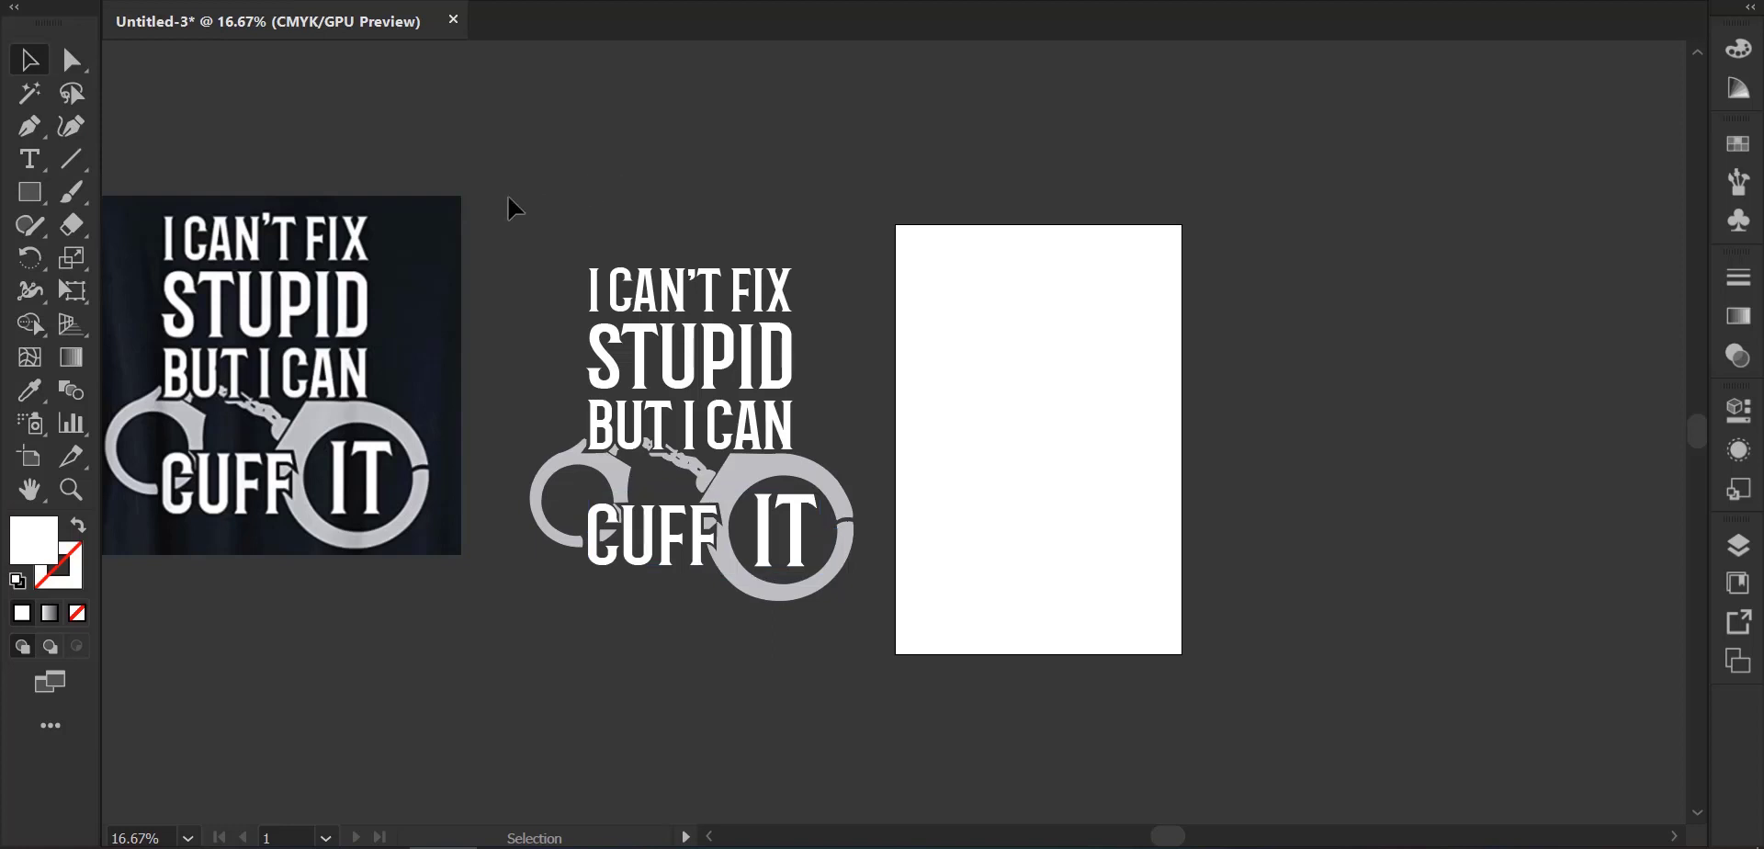
Select all the slogan text and handcuff shapes and group them.
left_click(832, 528)
right_click(748, 346)
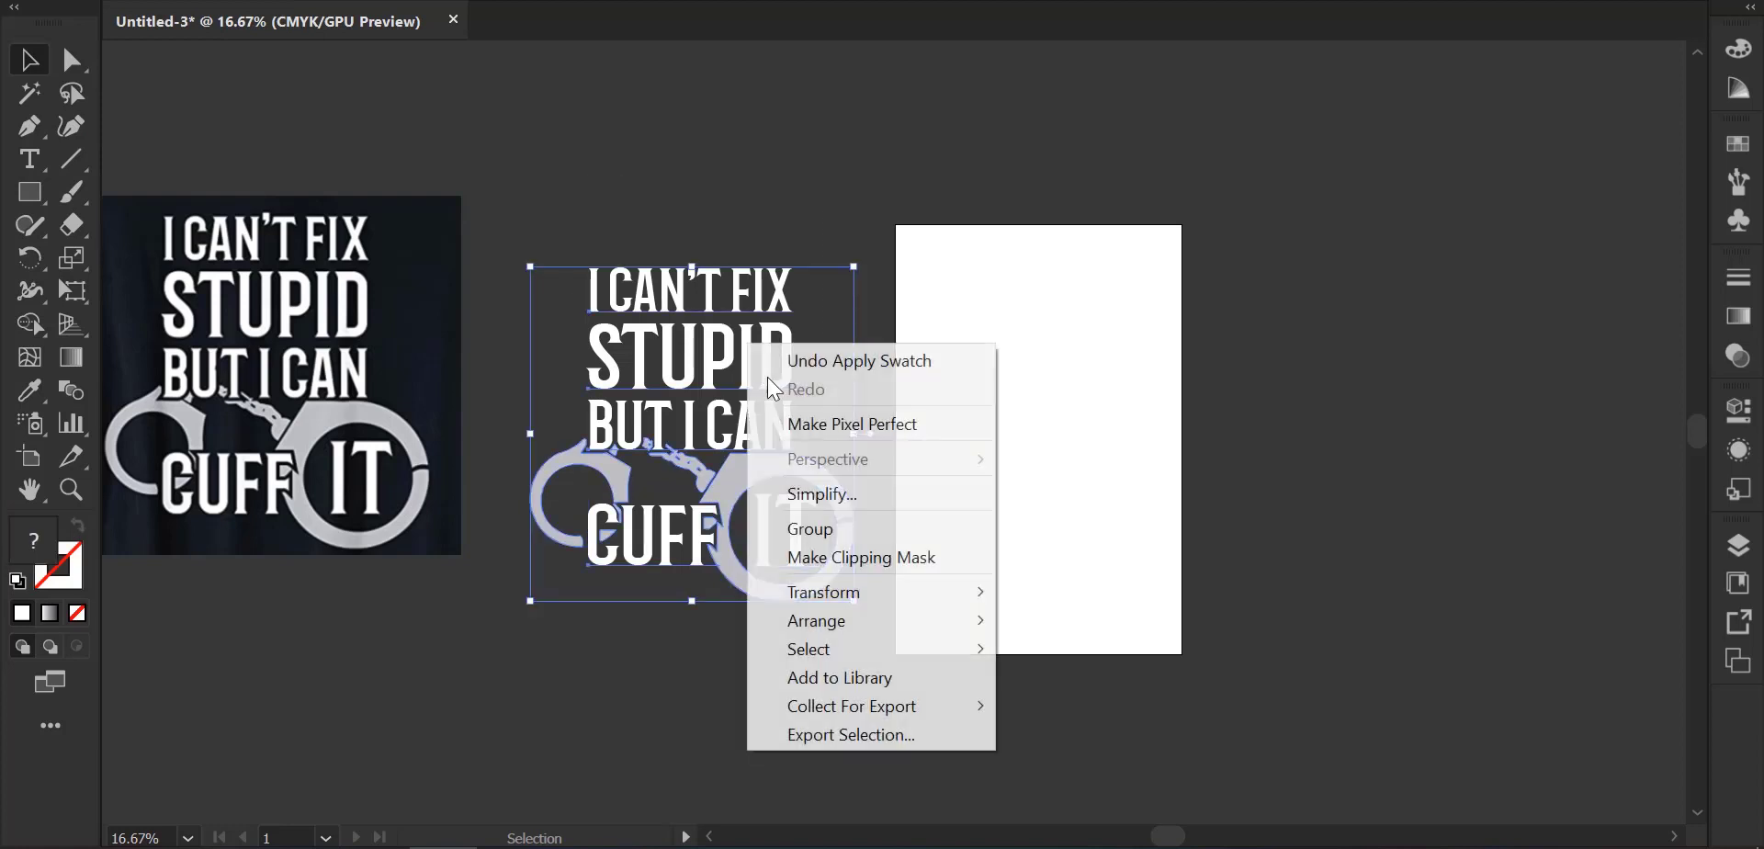
left_click(836, 523)
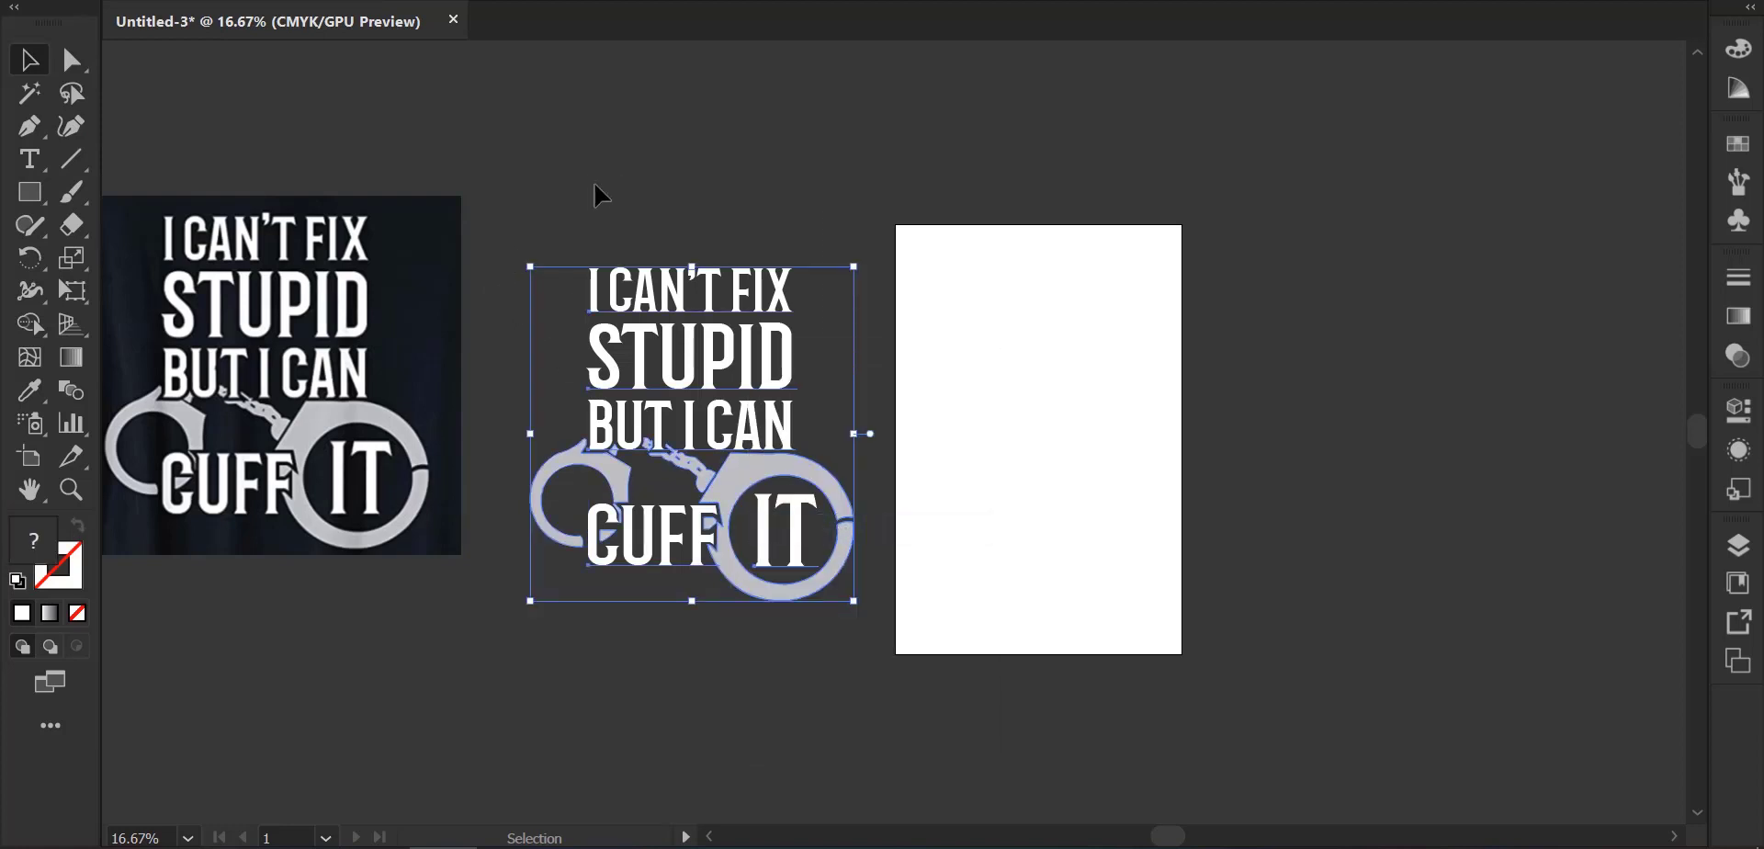
Delete the reference image beside the grouped artwork.
left_click(560, 221)
left_click(384, 328)
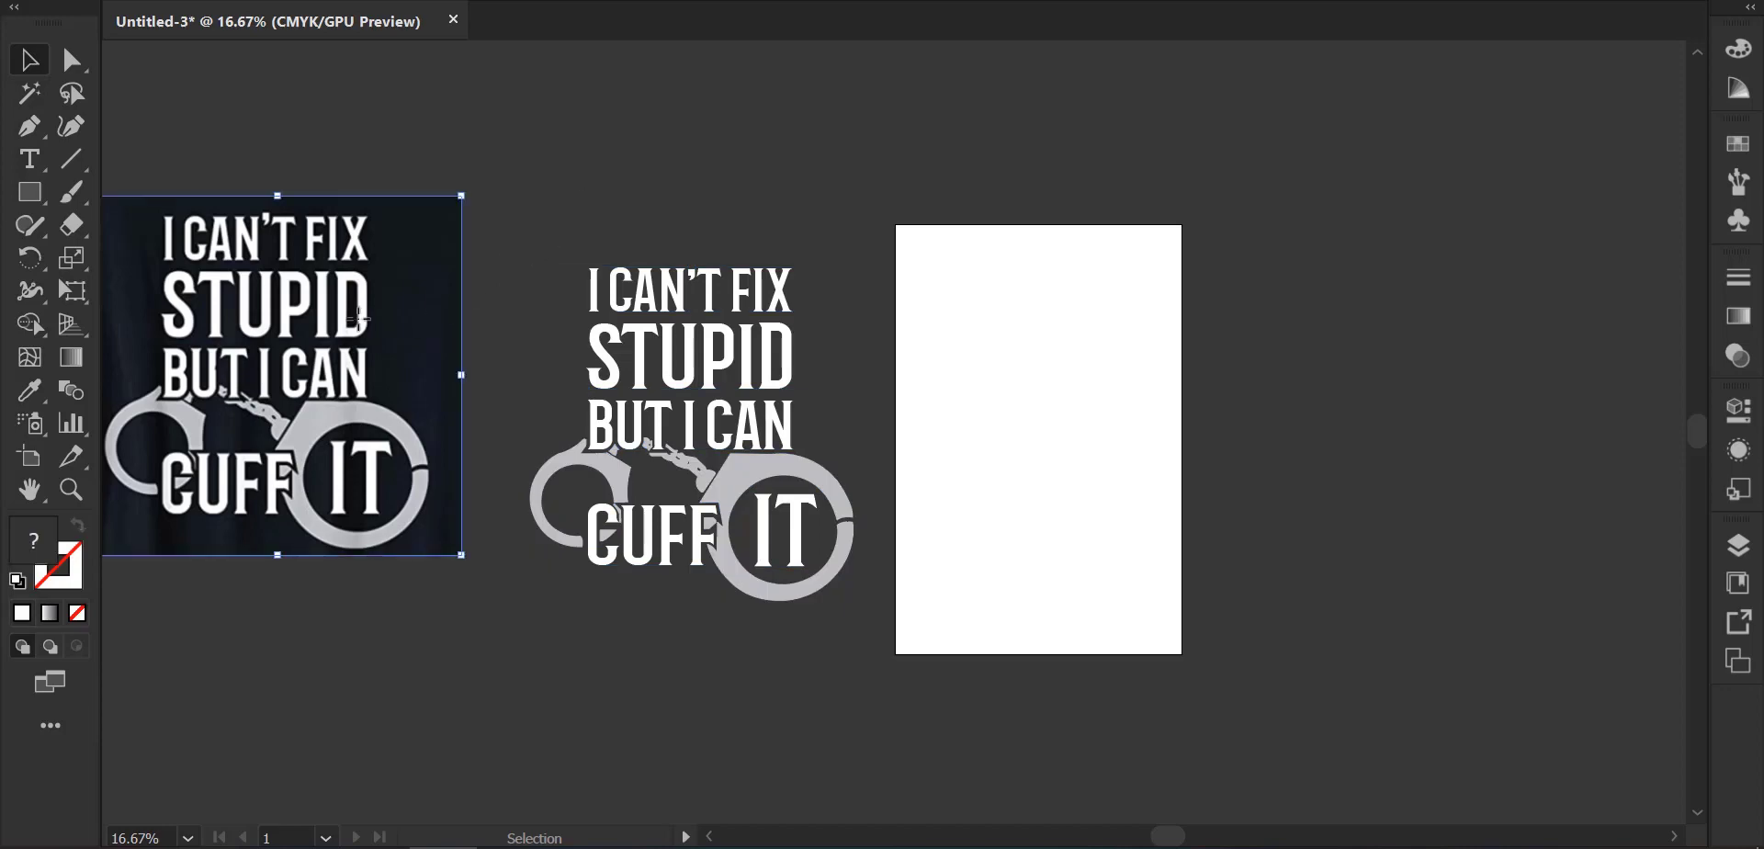
key("Delete")
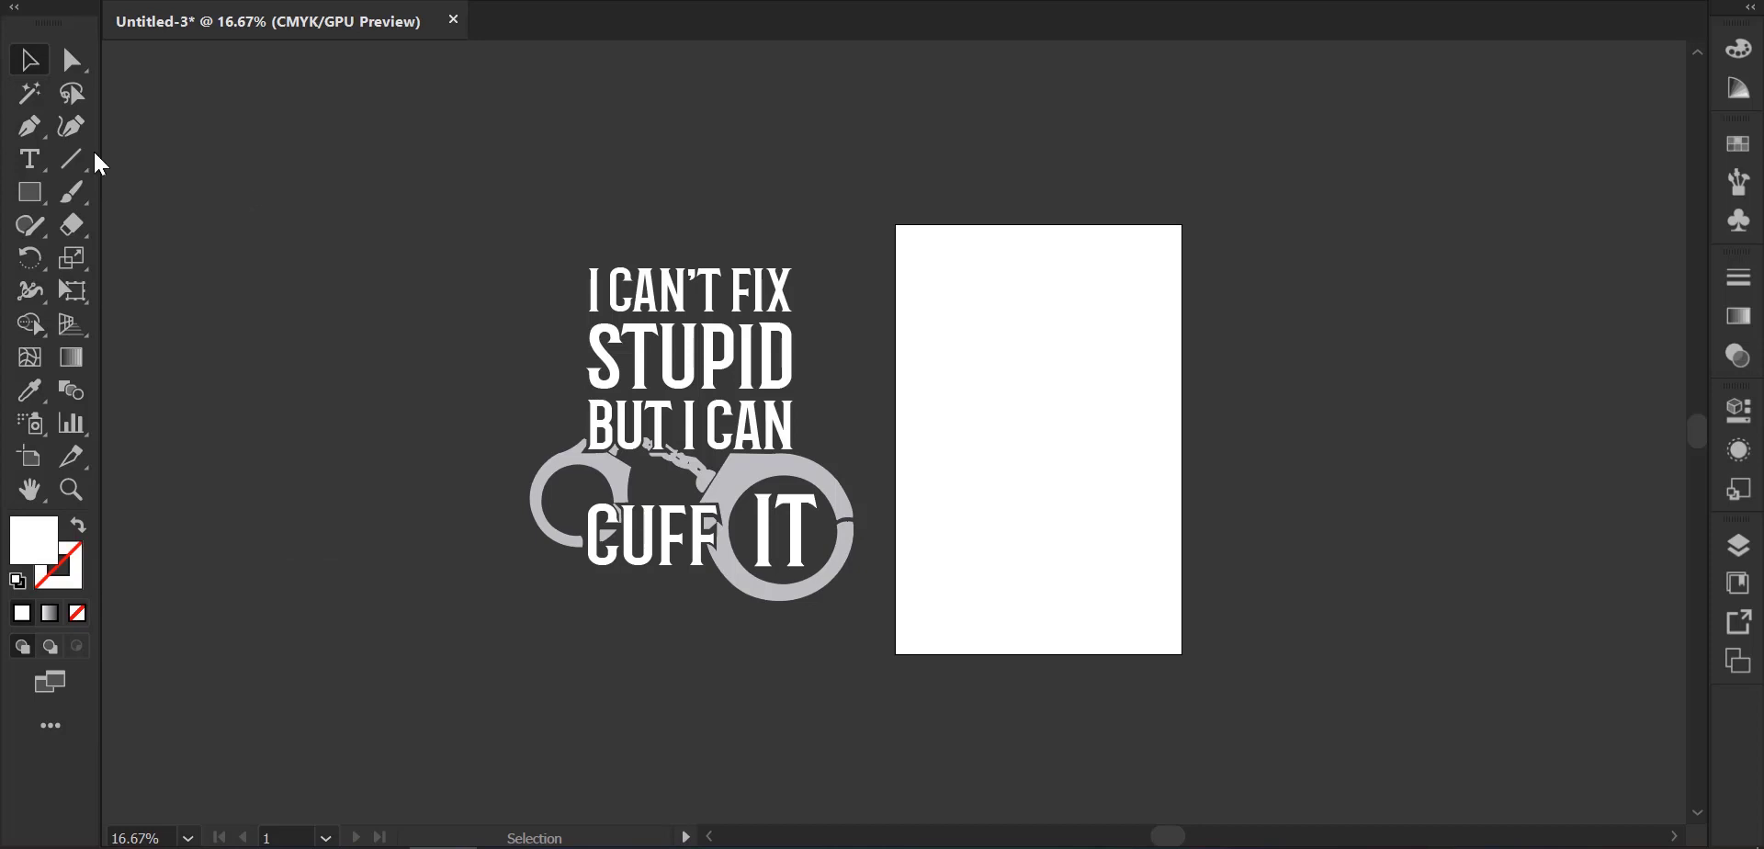
Draw a black-filled rectangle without a stroke that covers the whole artboard as the design's background.
left_click(73, 11)
left_click(79, 23)
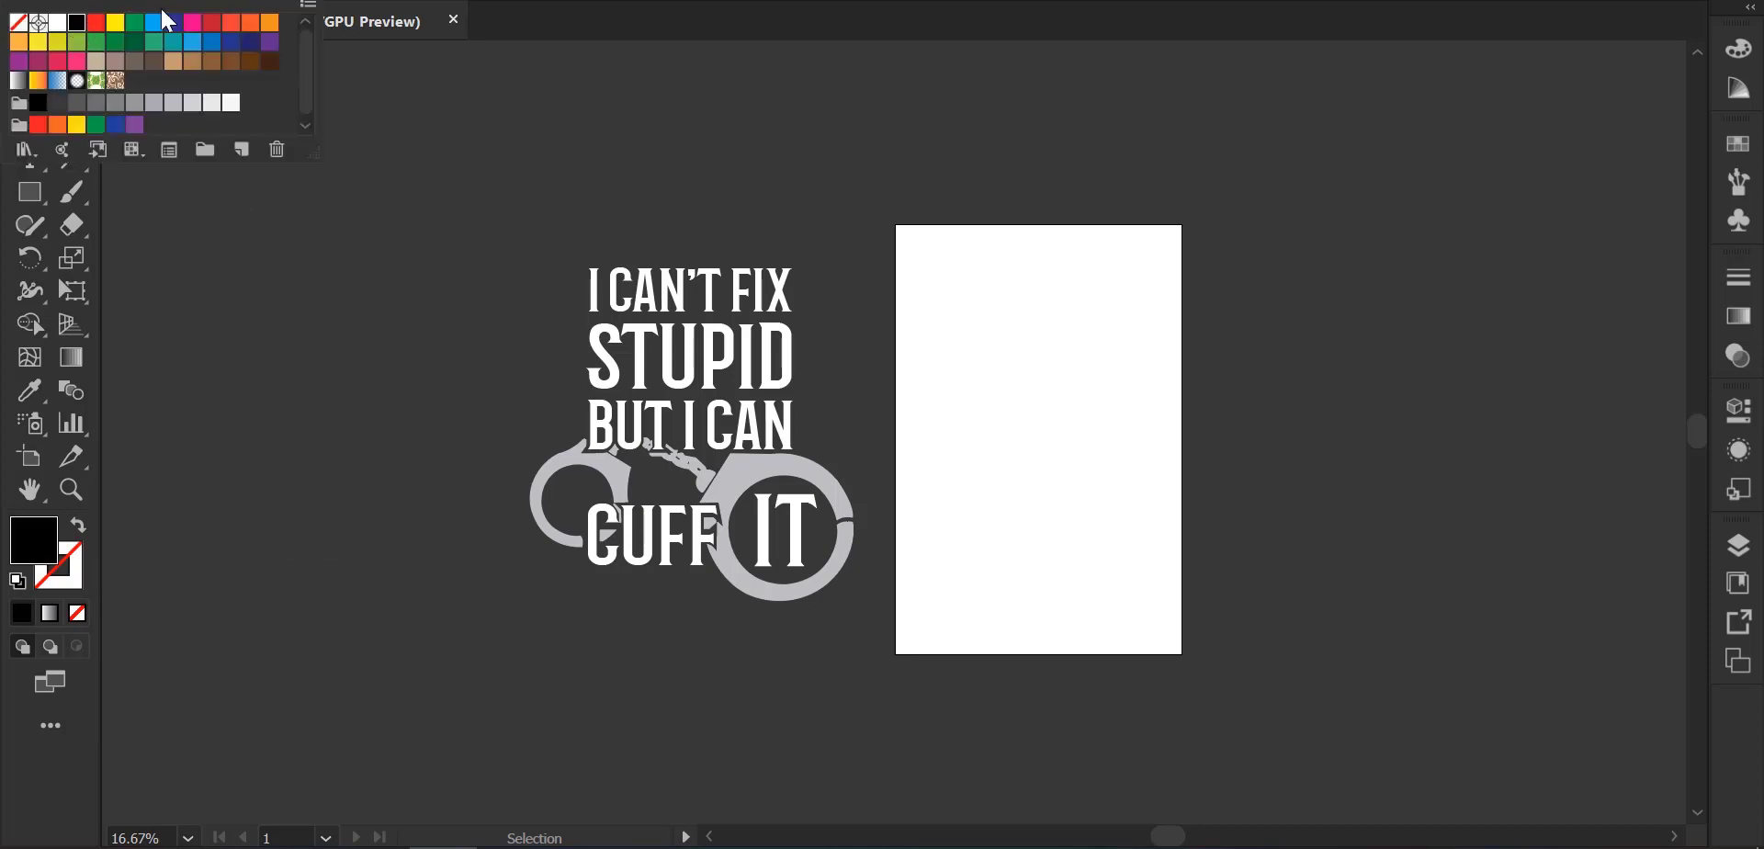
left_click(30, 192)
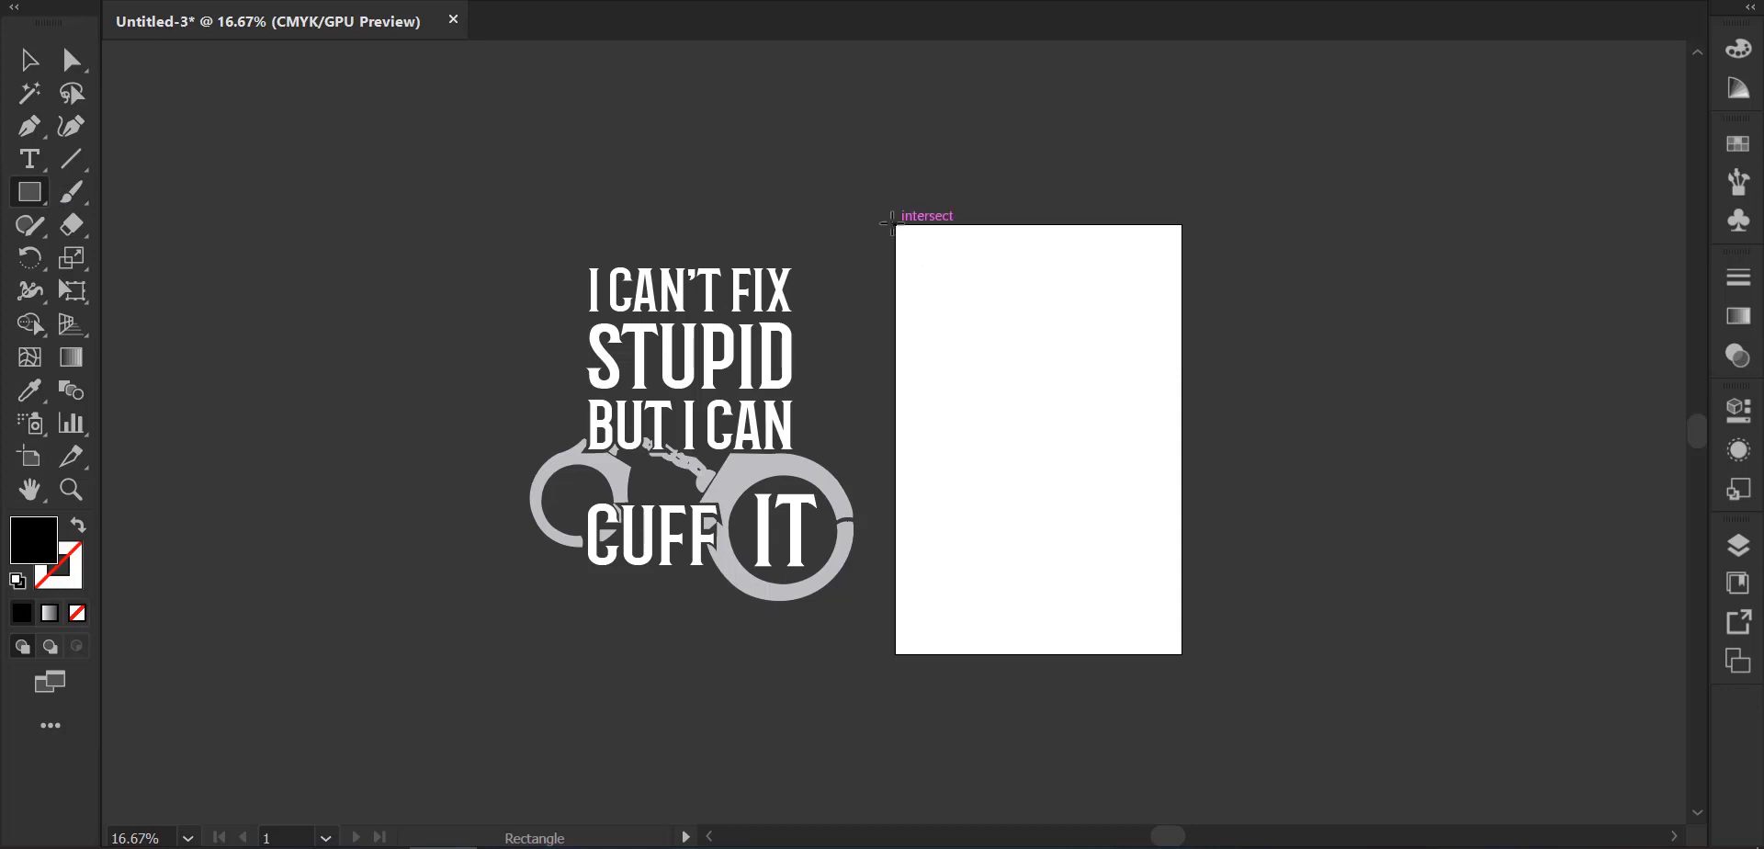
left_click_drag(895, 224, 1183, 656)
left_click(28, 60)
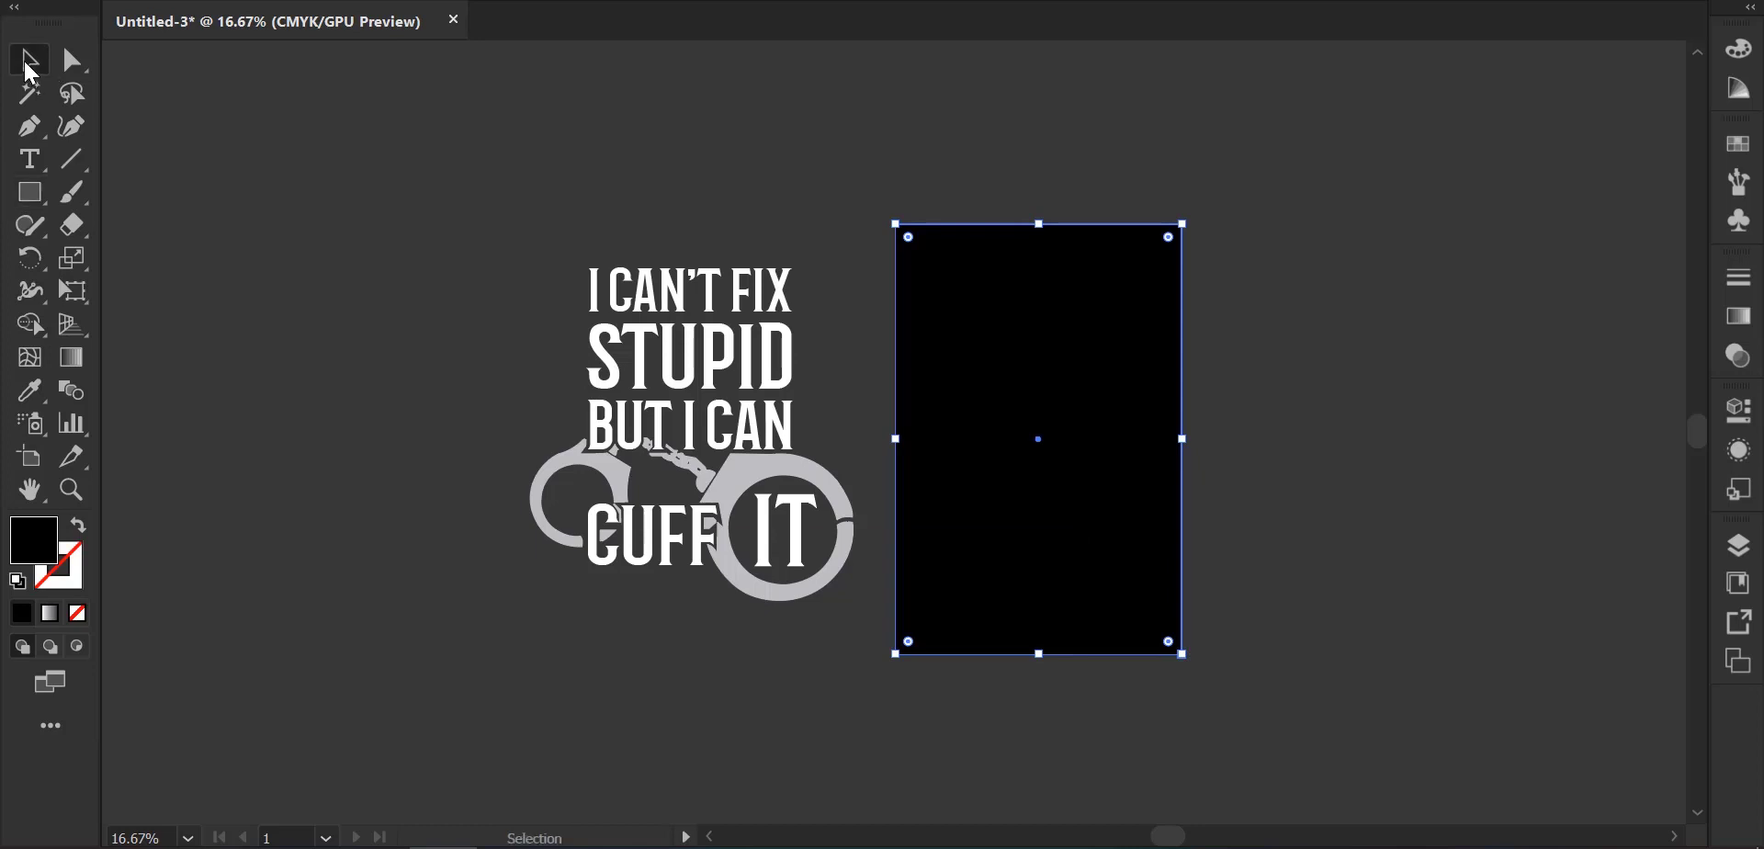
left_click(232, 200)
Move the grouped artwork onto the black background and scale it down proportionally from its centre to fit within the background's width.
left_click_drag(701, 371, 1019, 395)
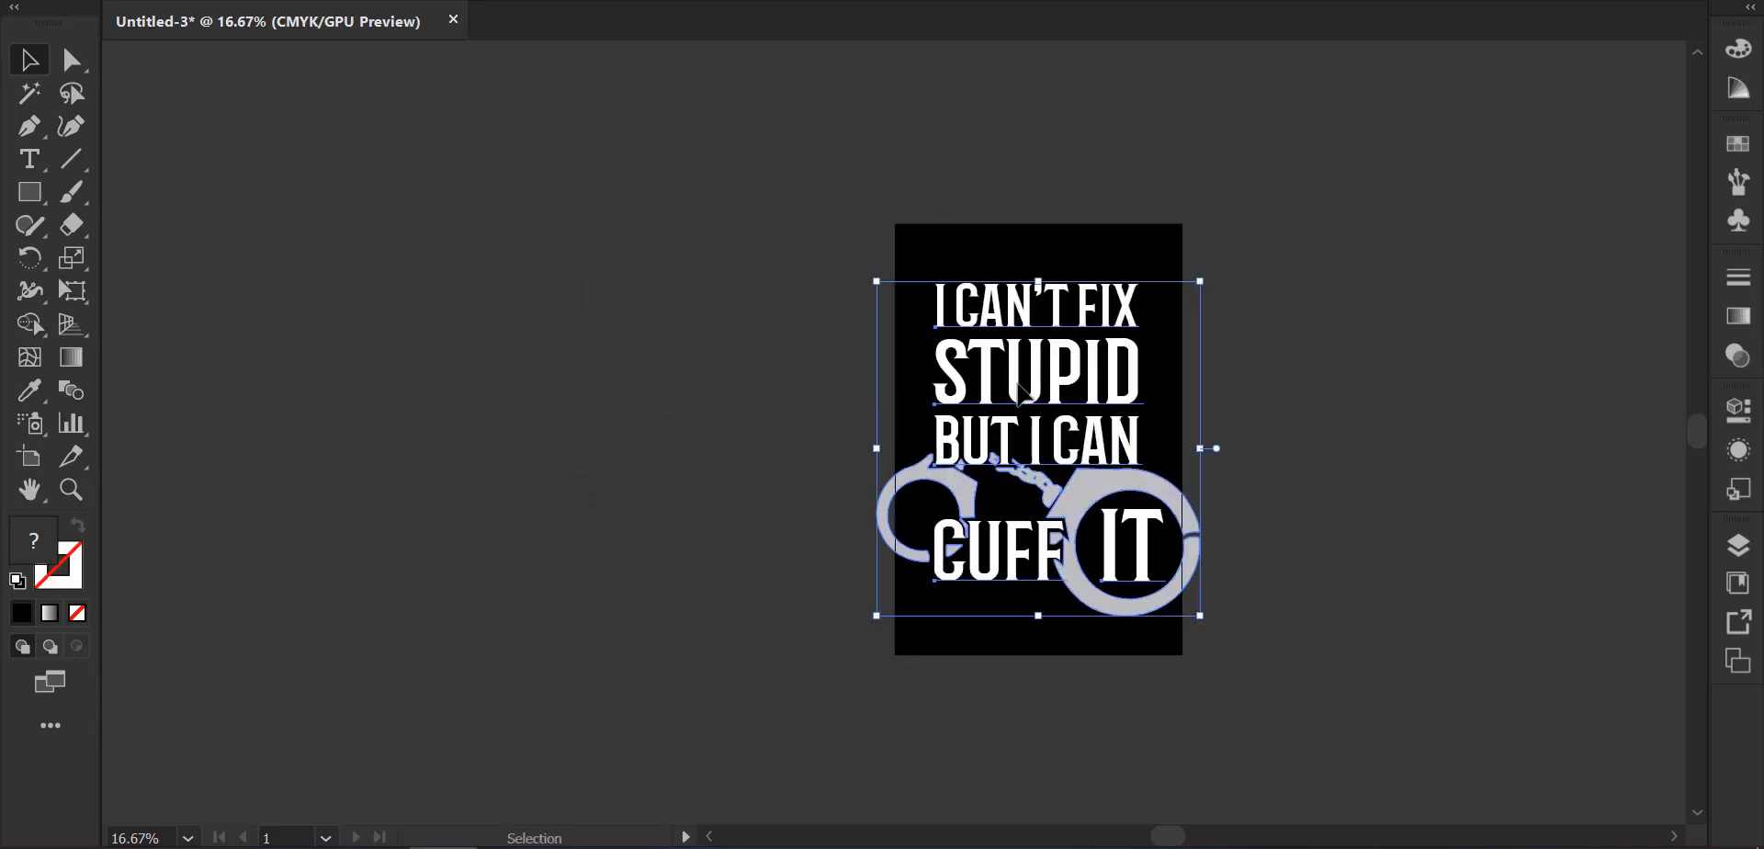
key("ctrl+0")
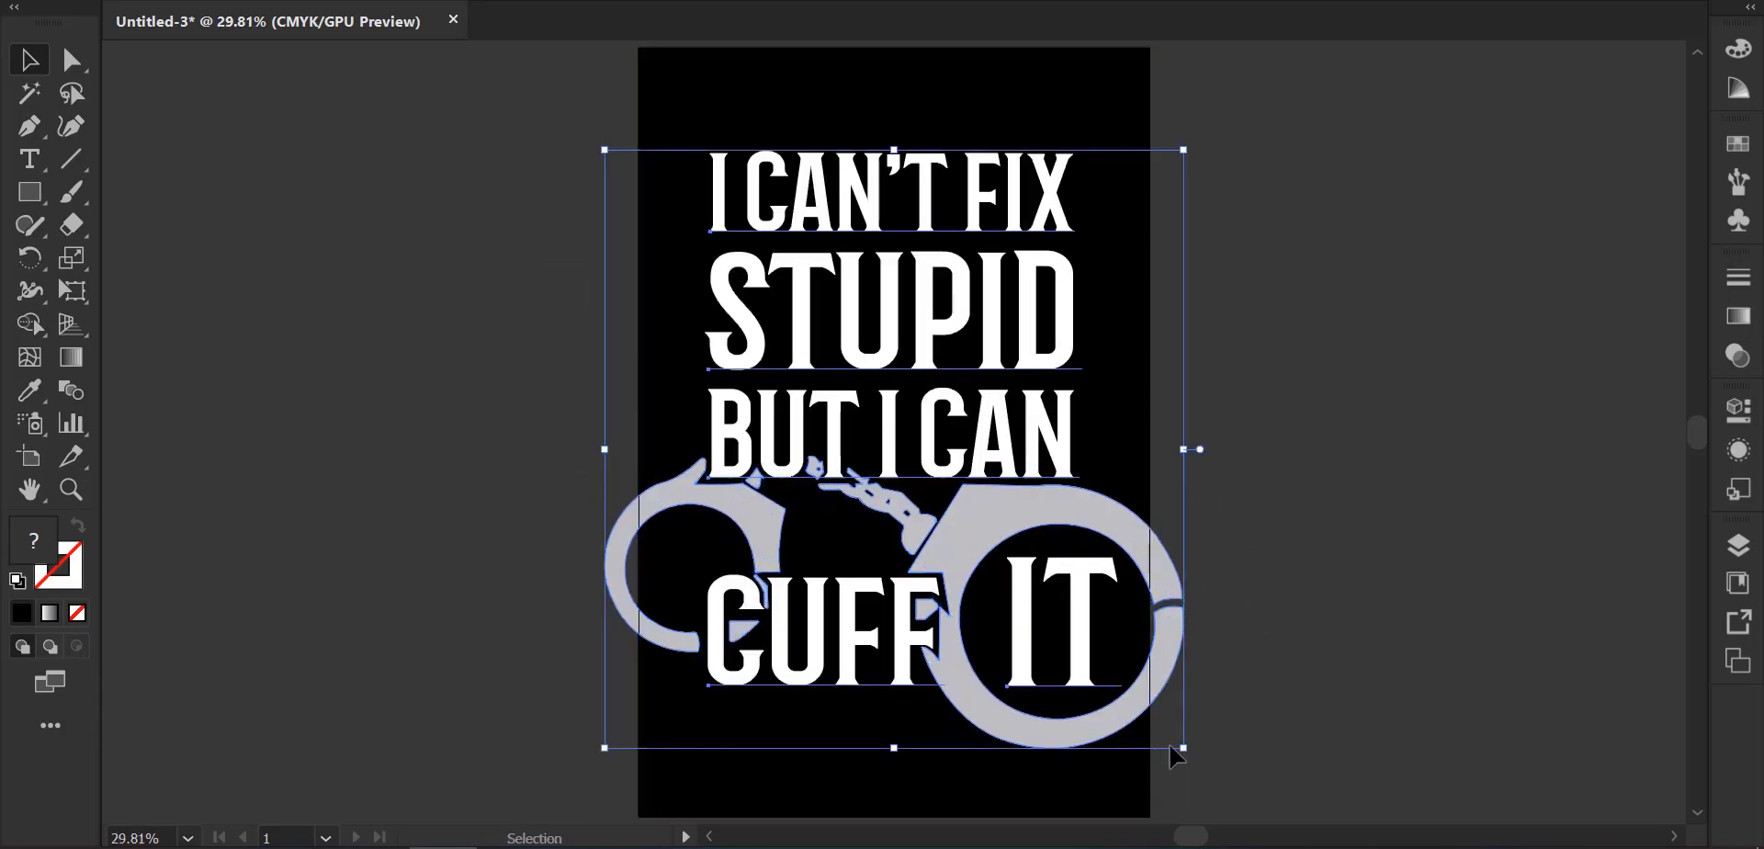
left_click_drag(1185, 749, 1137, 709)
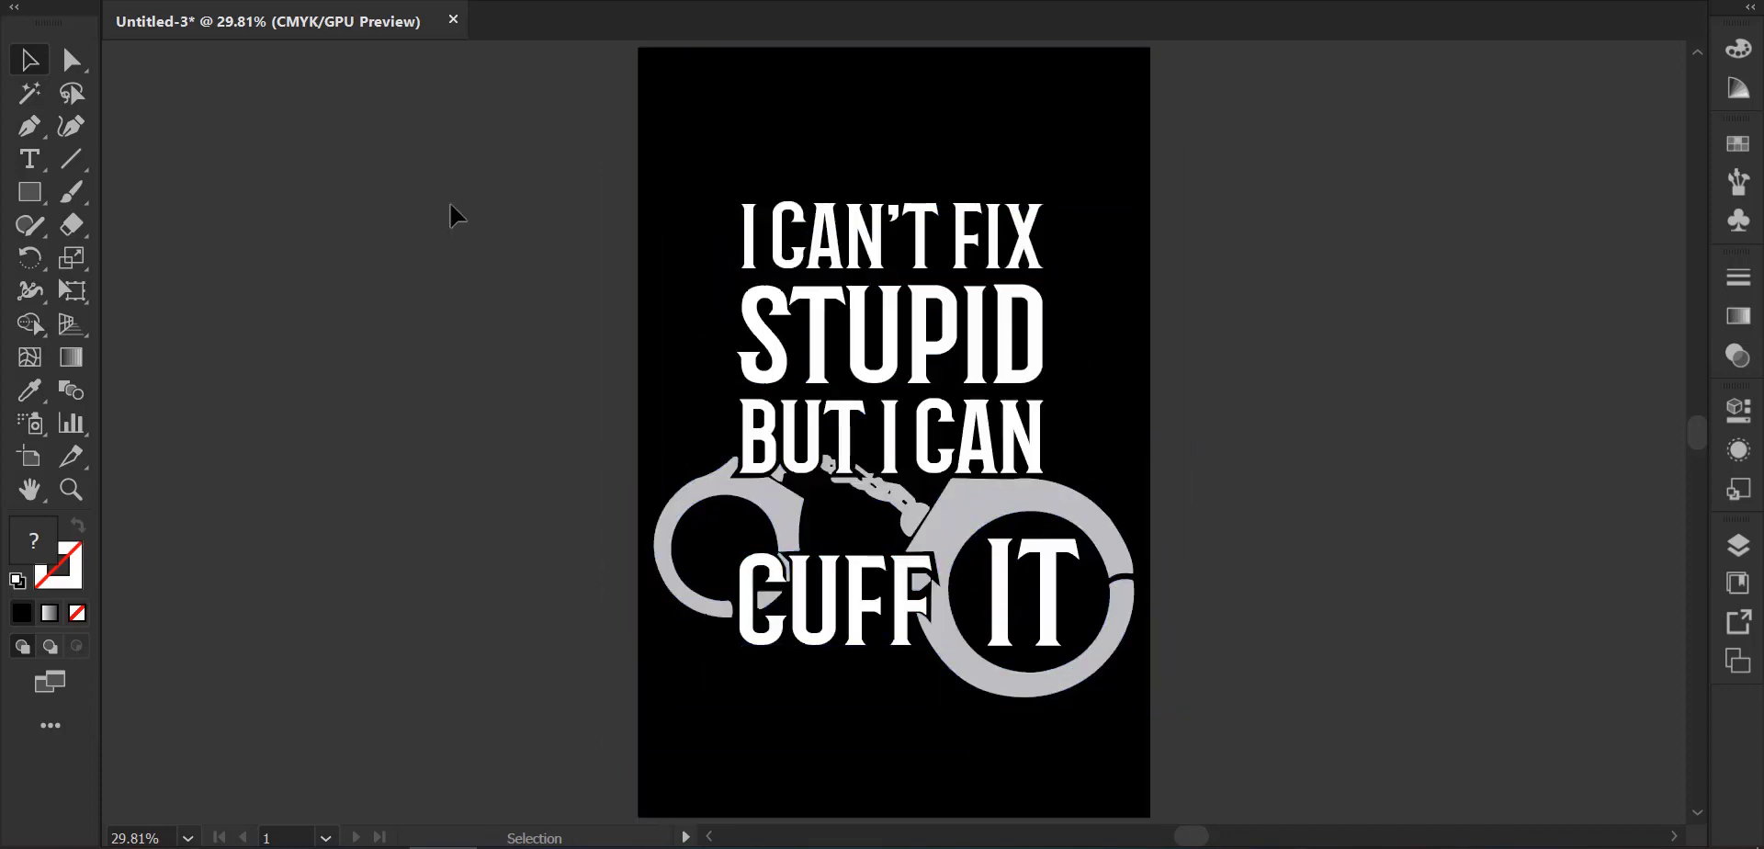
Select the artwork group with the black background and centre the group on it horizontally and vertically.
left_click_drag(449, 212, 1268, 775)
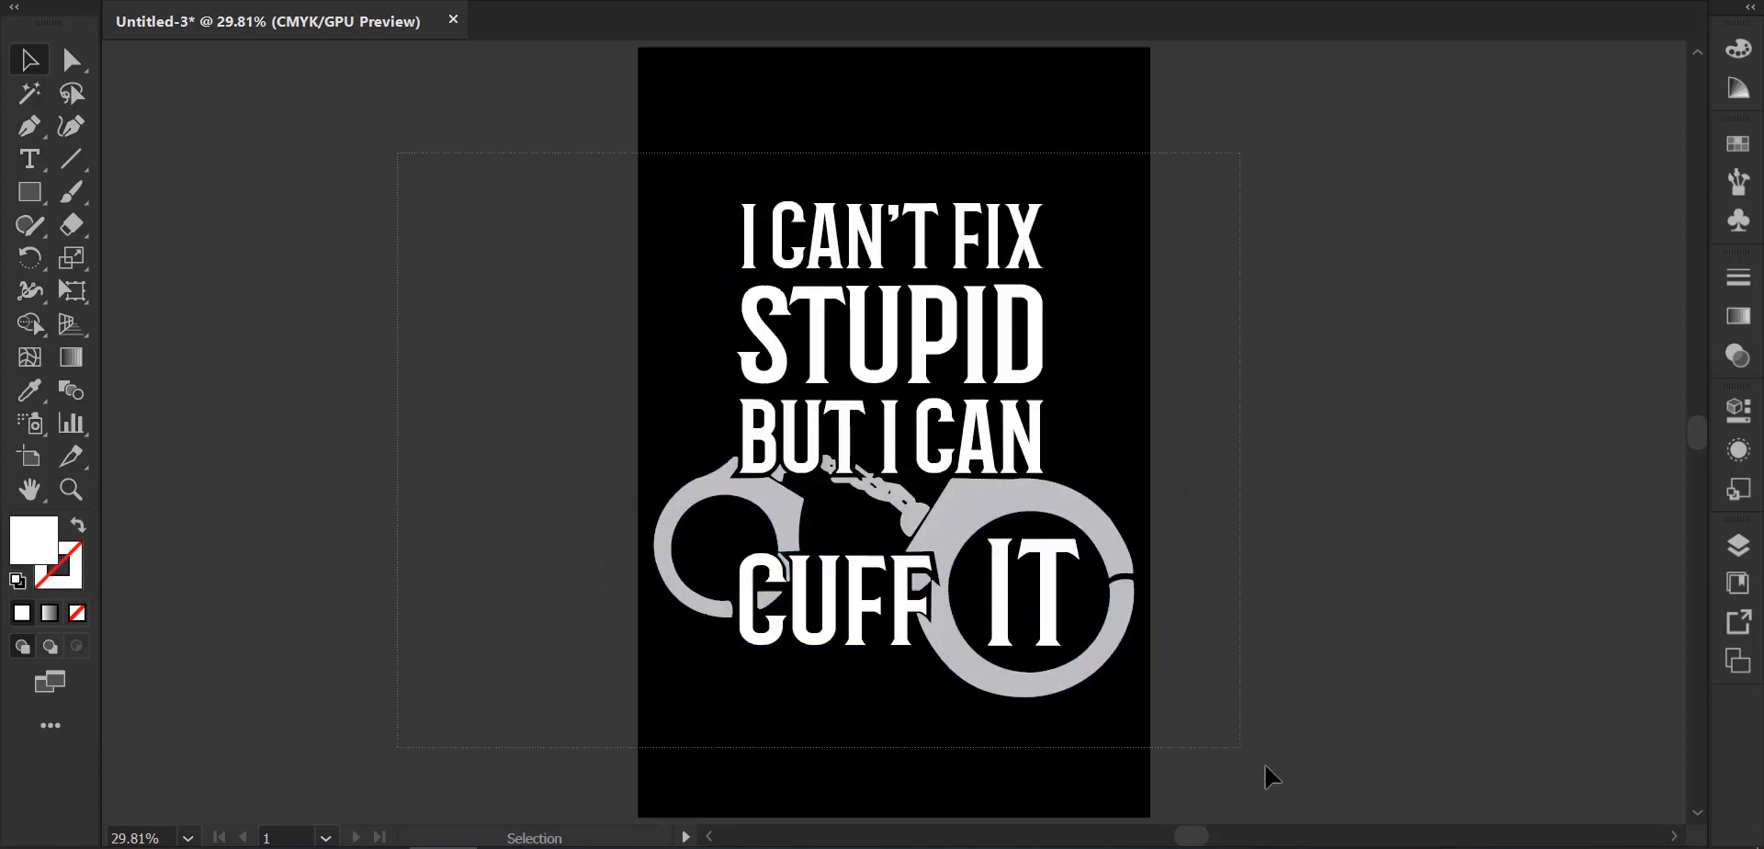
left_click(857, 4)
left_click(906, 68)
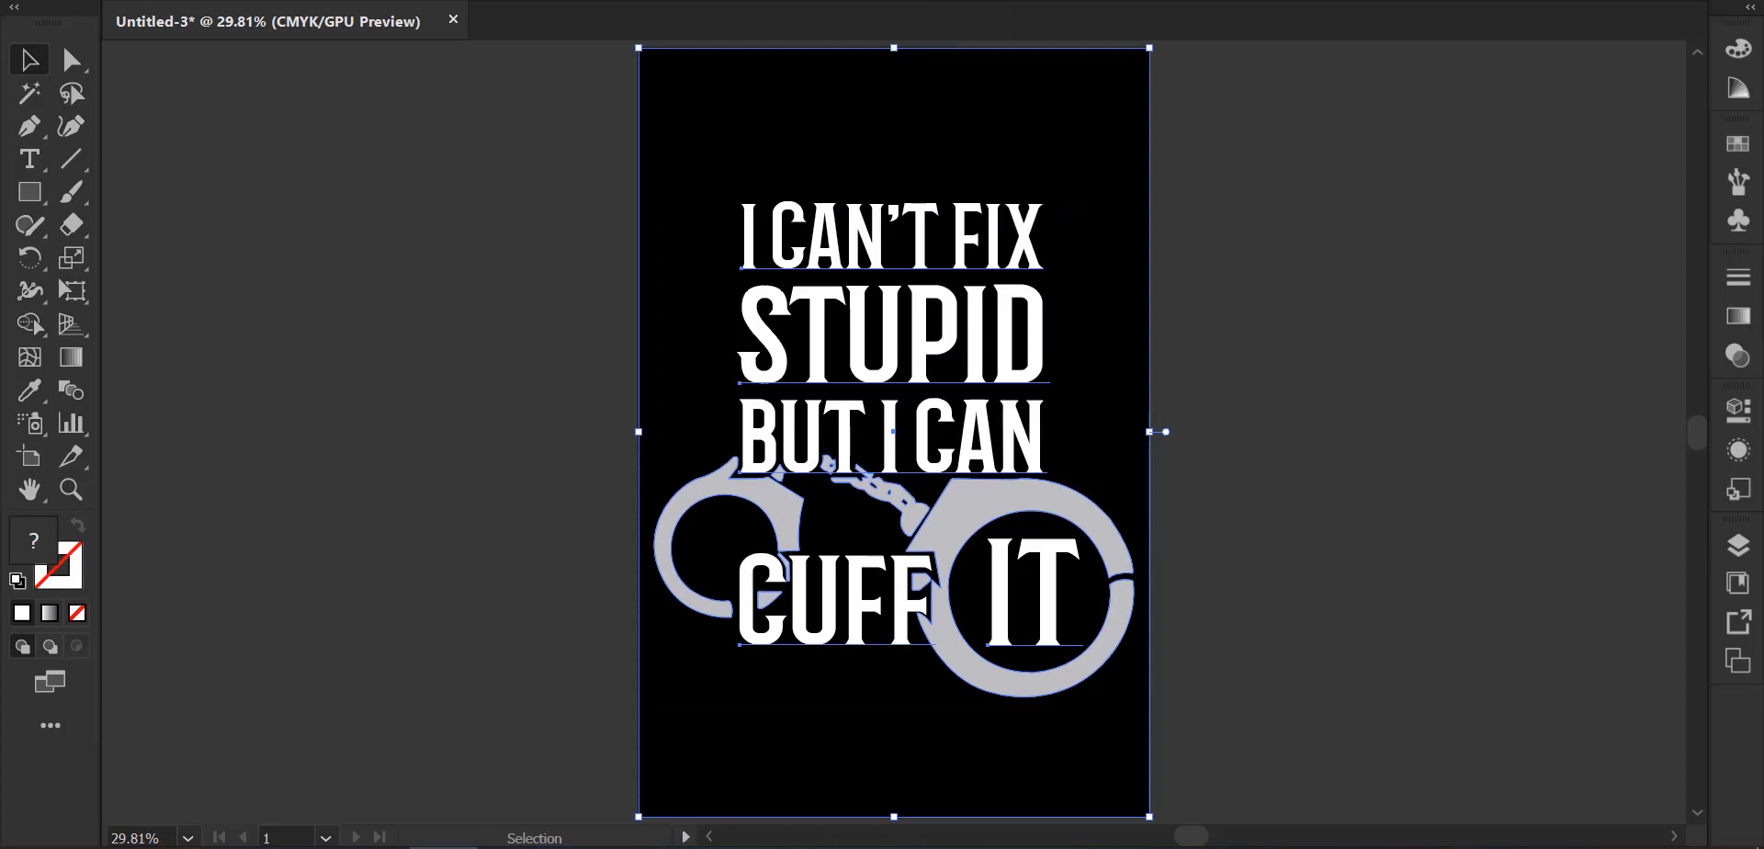
left_click(1055, 2)
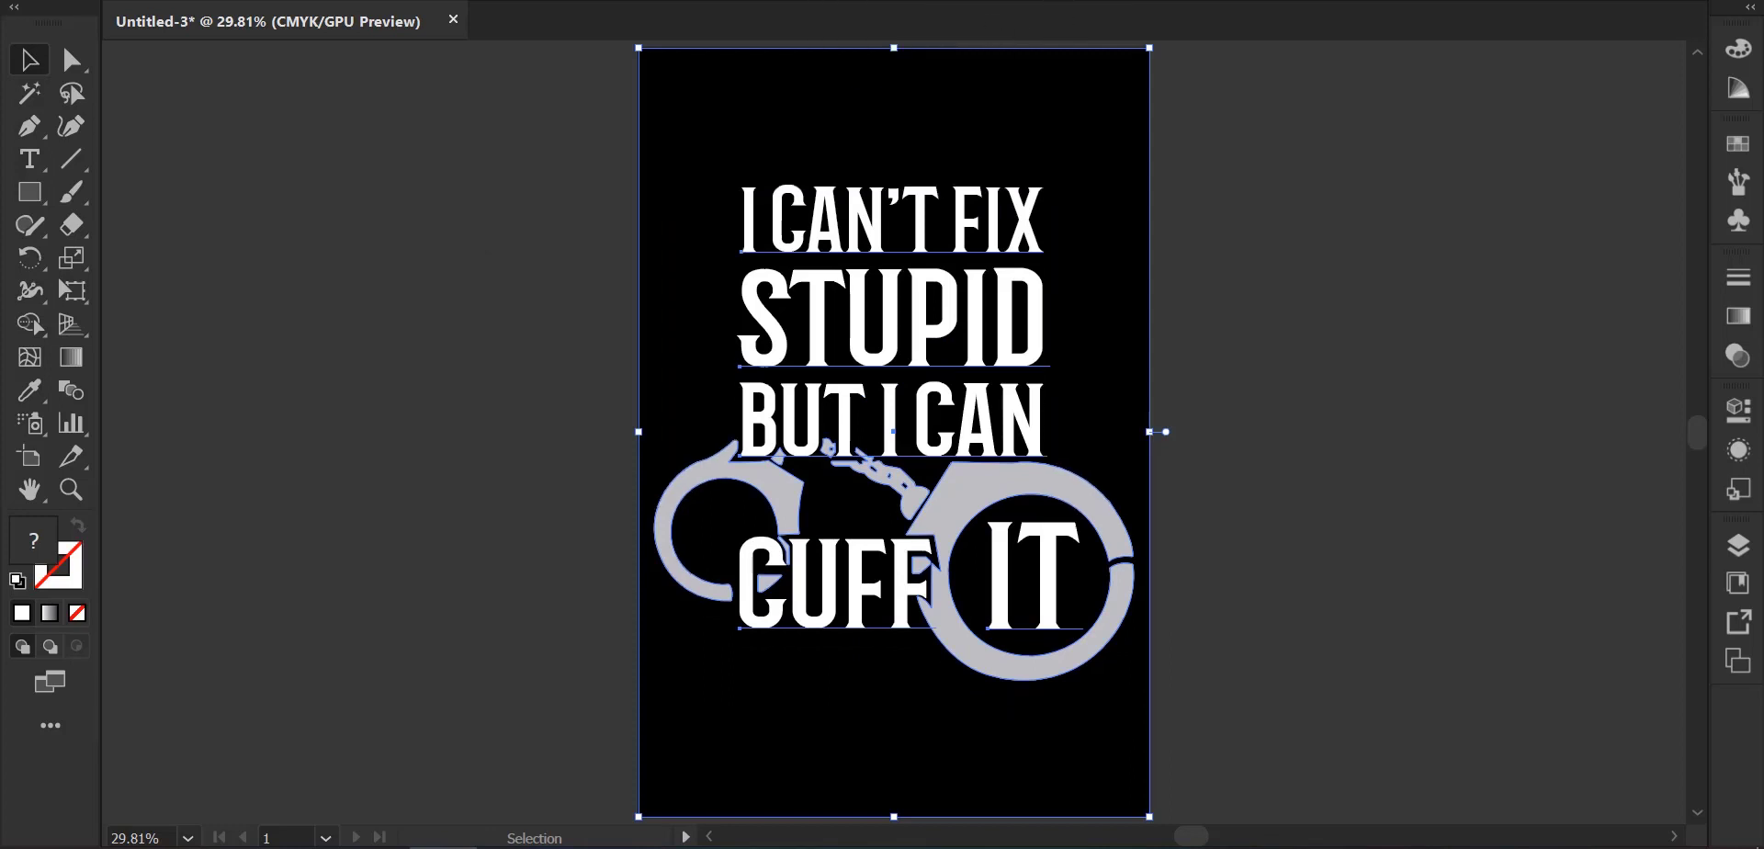
left_click(450, 169)
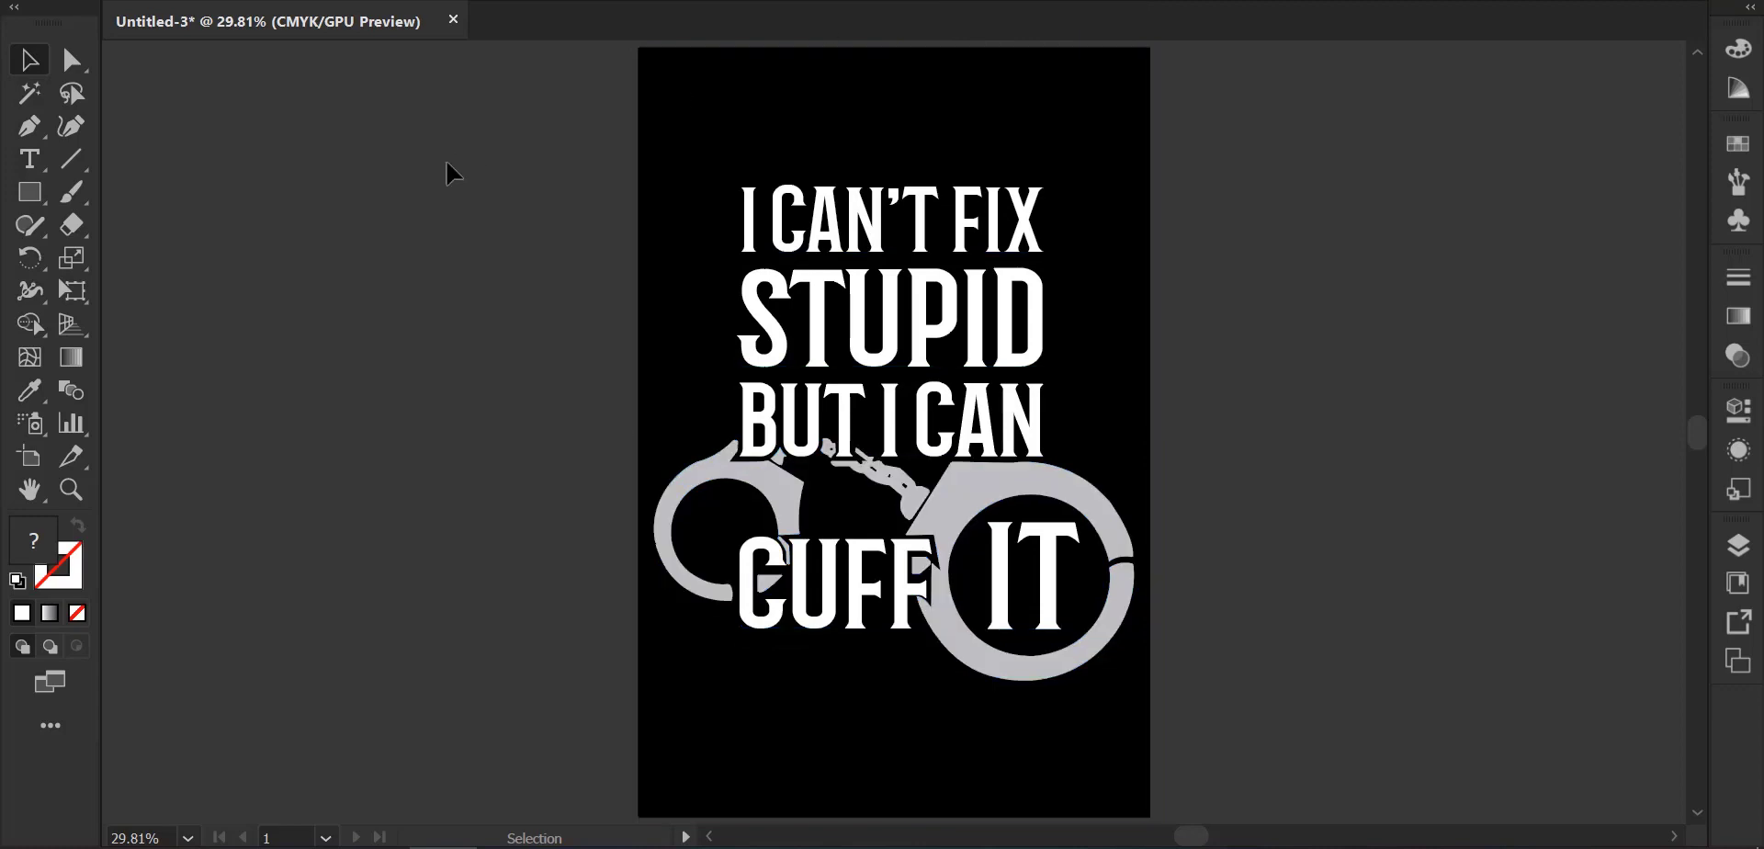